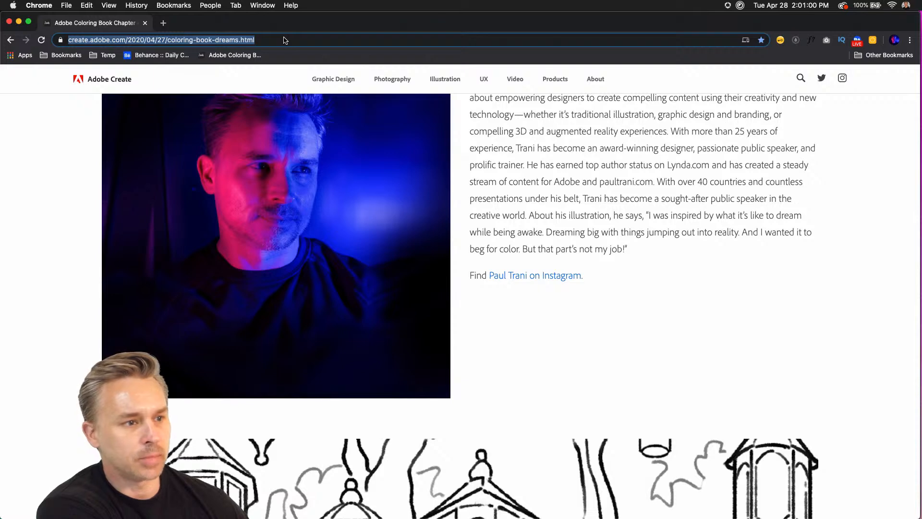
Select the full web address of the coloring book page and look back over the artist profile.
click(282, 40)
key(super+a)
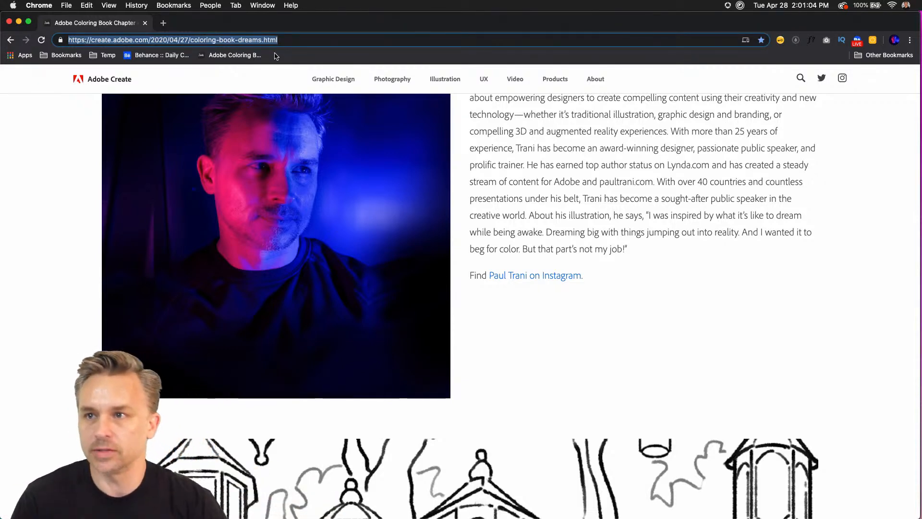
scroll(514, 175, up, 1)
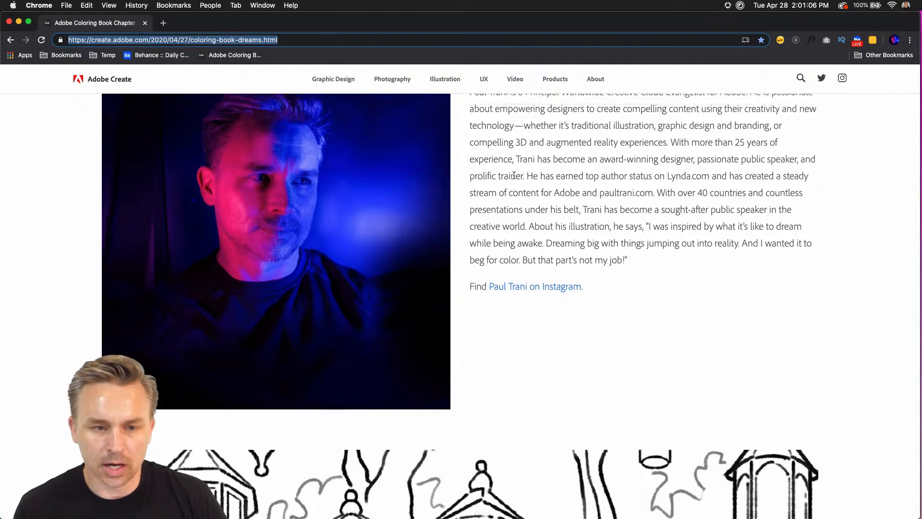
scroll(514, 176, up, 5)
Put away the Chrome and Slack windows and switch to Acrobat with AdobeColoringBook-Chapter4.pdf.
click(19, 22)
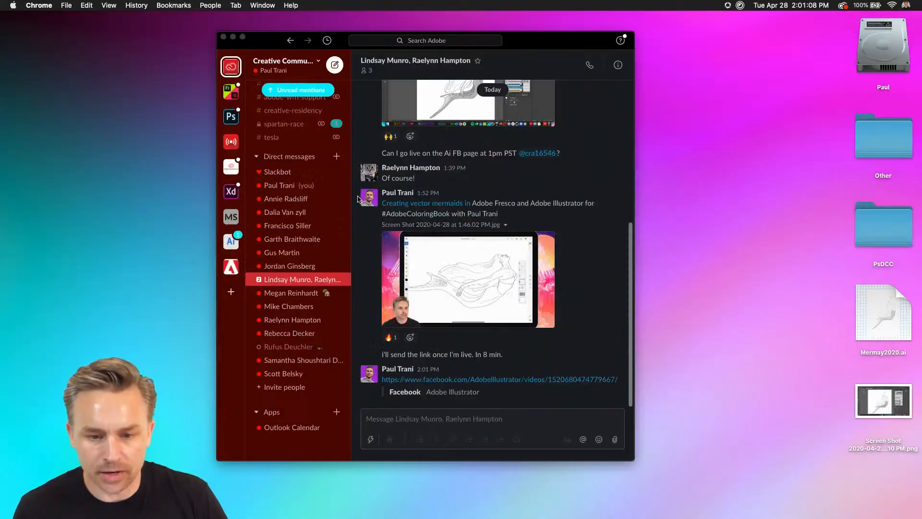
click(233, 37)
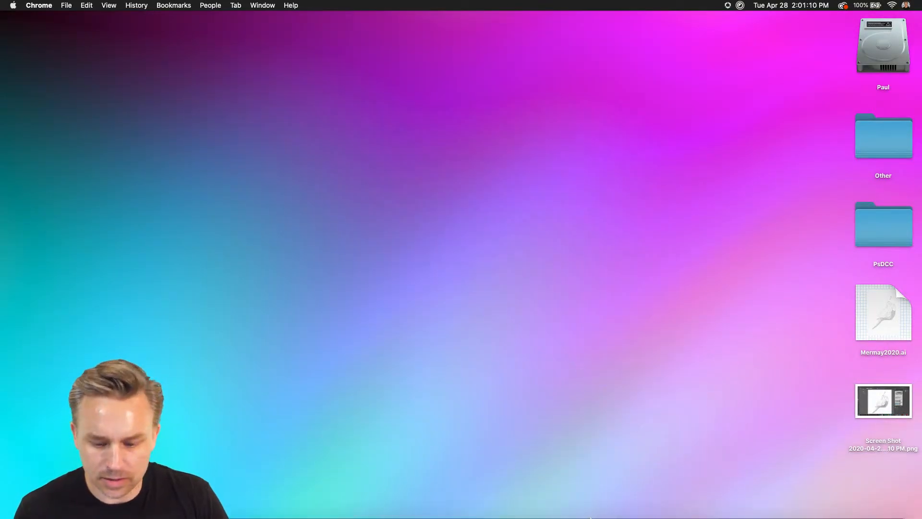
mouse_move(591, 518)
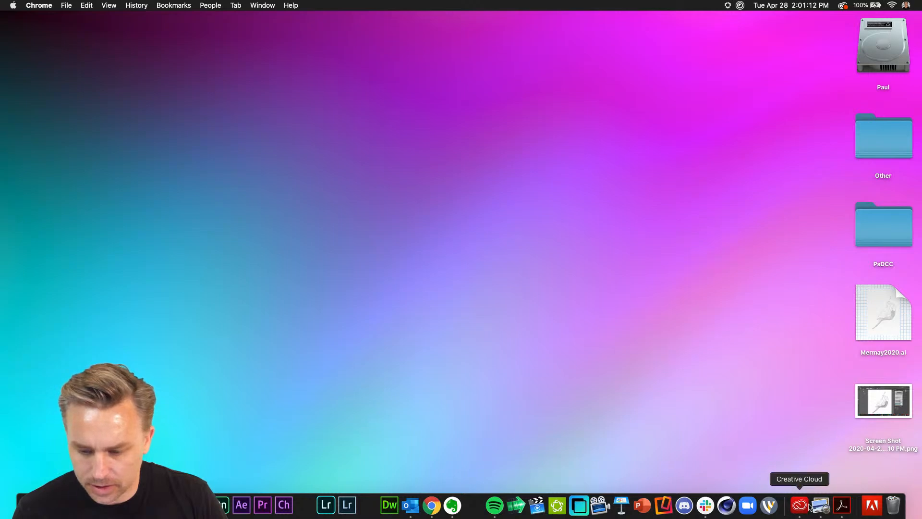
click(842, 505)
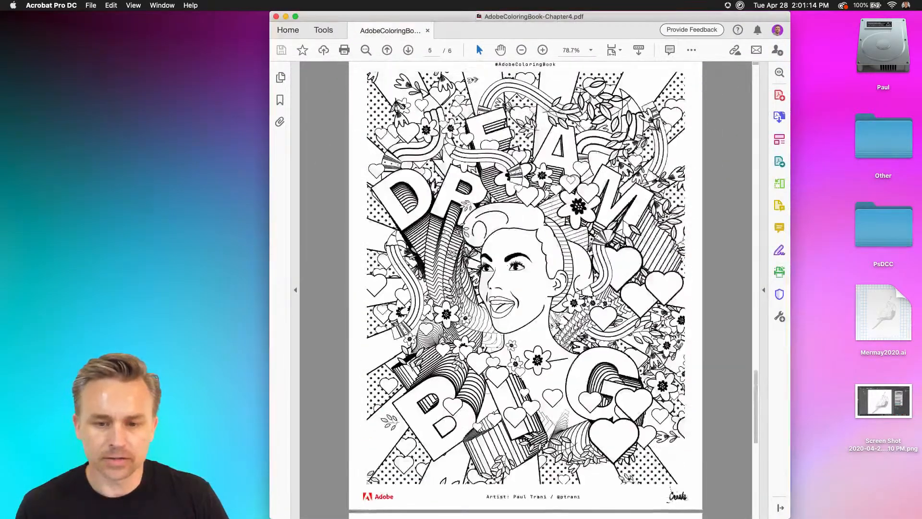
Look through the coloring book PDF from its first to its last page and back to the DREAM BIG illustration.
scroll(525, 290, up, 20)
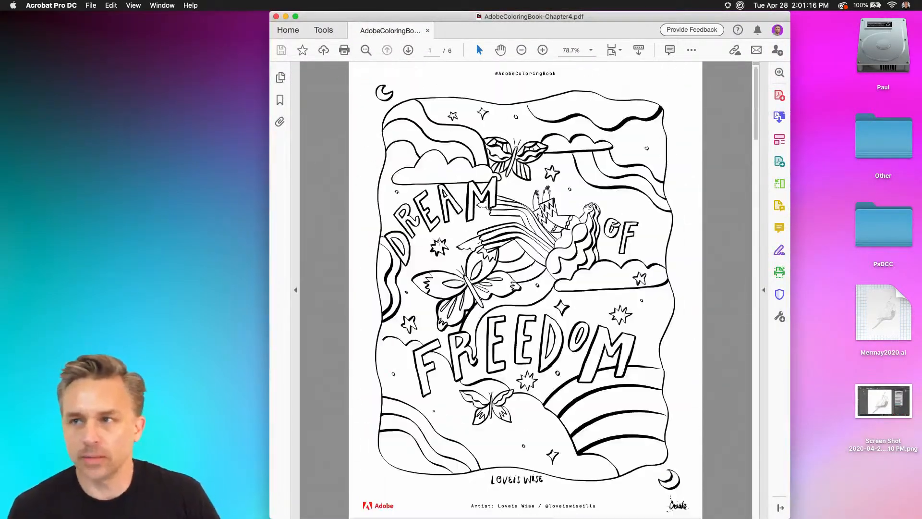
scroll(440, 242, down, 20)
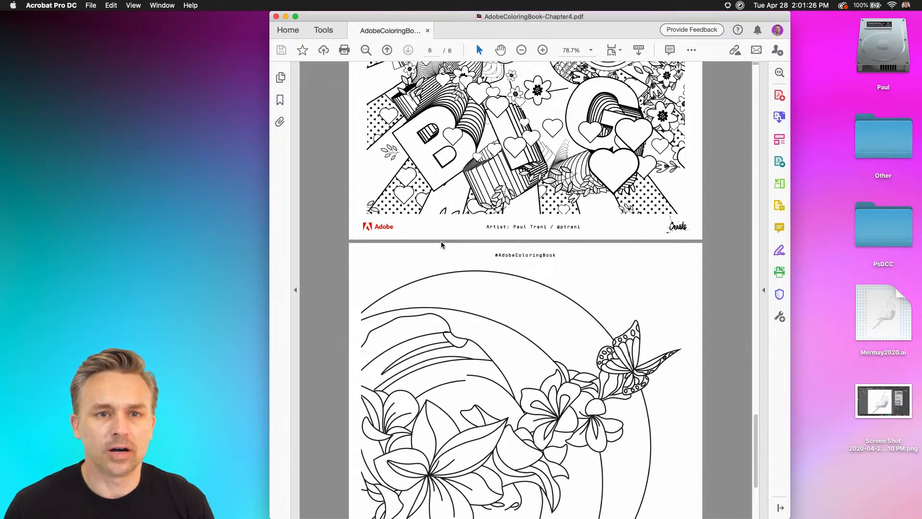
scroll(441, 242, up, 3)
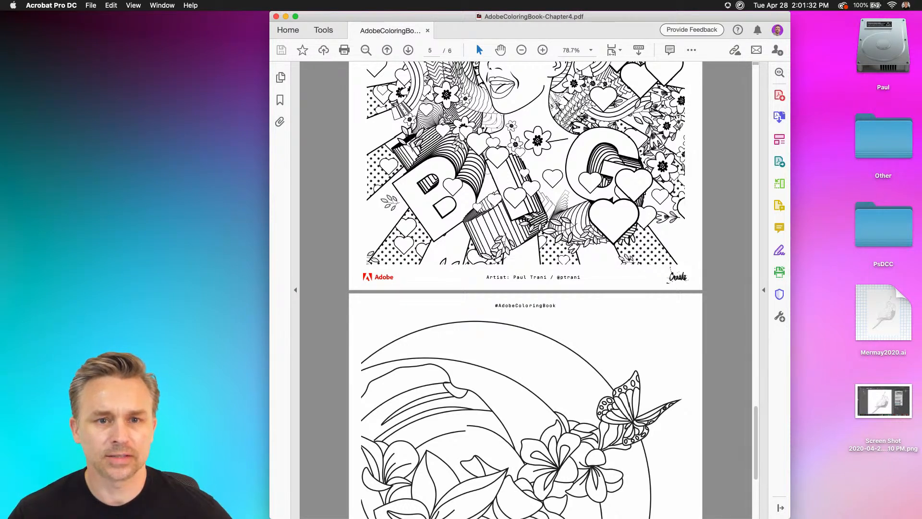
scroll(526, 288, up, 1)
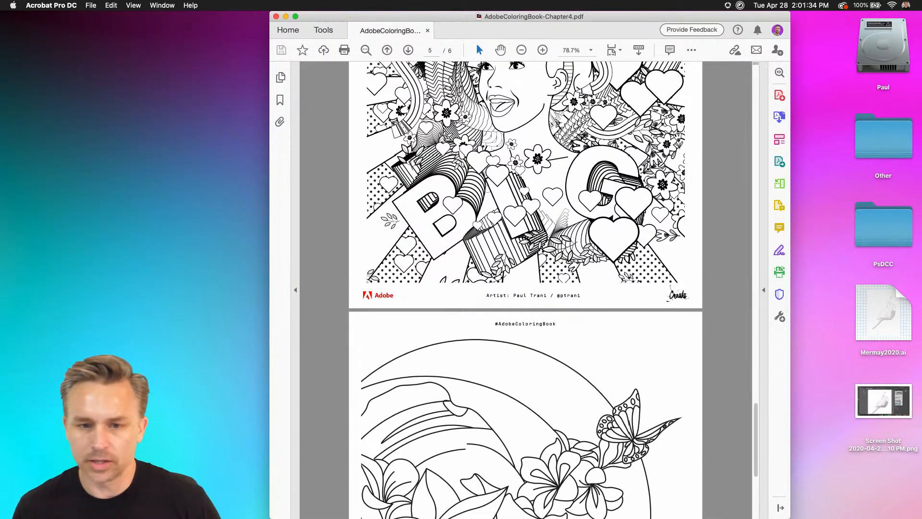
drag(315, 22, 265, 12)
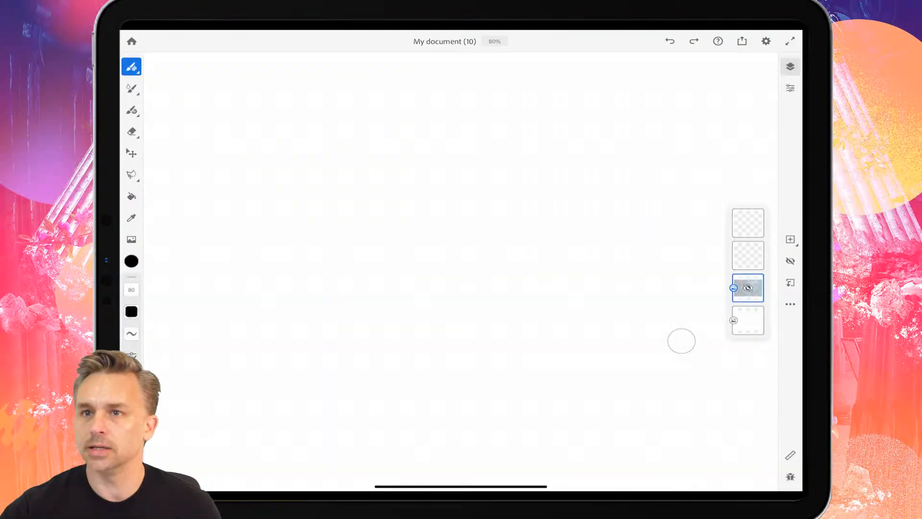
Go to the iPad home screen and reopen Adobe Fresco.
drag(461, 486, 461, 288)
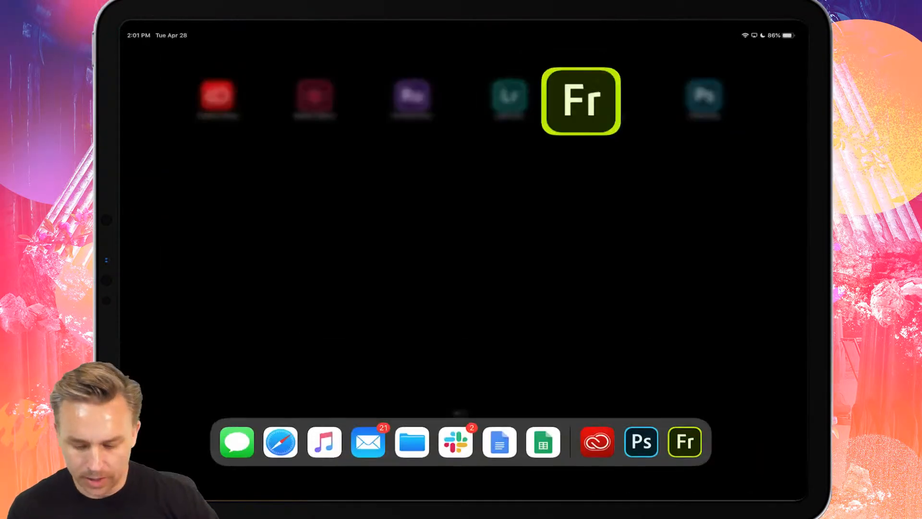
click(684, 443)
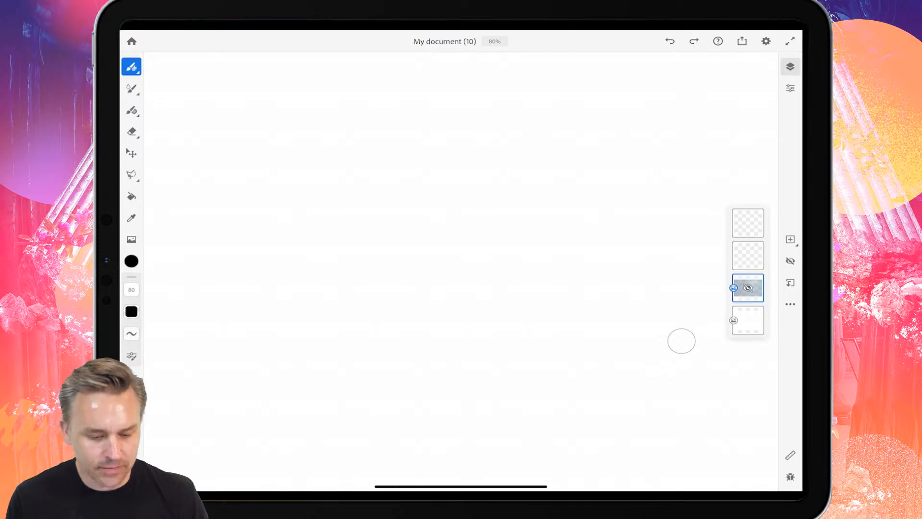
Try a rough freehand face sketch on the canvas with the 80 px Pencil brush.
mouse_move(336, 152)
mouse_down()
mouse_move(457, 185)
mouse_move(552, 163)
mouse_move(423, 344)
mouse_up()
key(ctrl+z)
mouse_move(533, 148)
mouse_down()
mouse_move(531, 176)
mouse_move(442, 276)
mouse_up()
drag(406, 211, 446, 278)
mouse_move(427, 172)
mouse_down()
mouse_move(483, 183)
mouse_move(545, 154)
mouse_up()
drag(494, 202, 510, 204)
mouse_move(507, 248)
mouse_down()
mouse_move(483, 250)
mouse_move(520, 247)
mouse_up()
Undo all the face sketch strokes and keep the mermaid photo layer hidden.
key(ctrl+z)
key(ctrl+z)
key(ctrl+z)
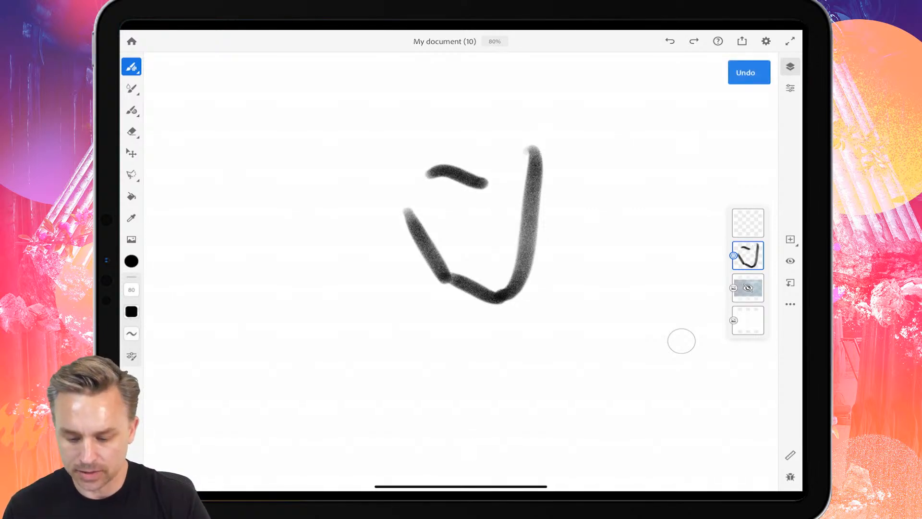
key(ctrl+z)
key(ctrl+z)
key(ctrl+z)
key(ctrl+z)
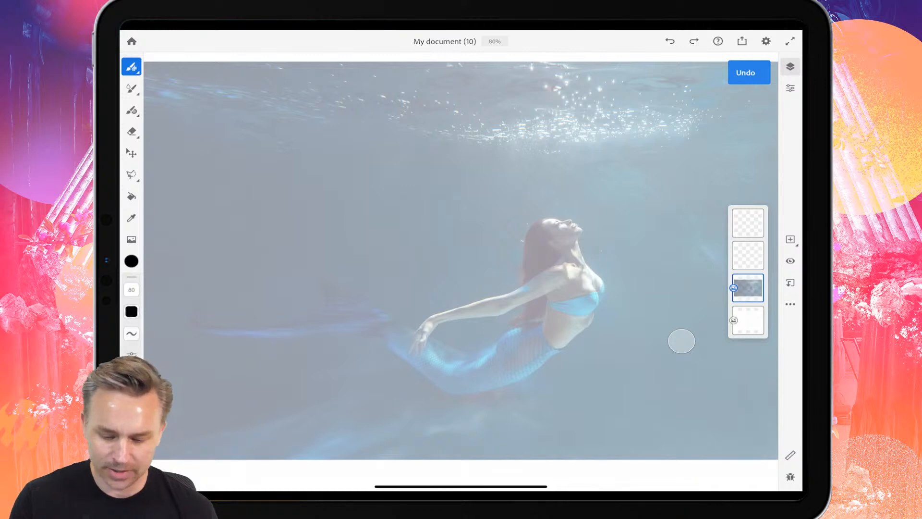
key(ctrl+shift+z)
Choose the Leafy line 1 pixel brush from the FX brushes, looking into the Lettering brushes on the way.
click(131, 67)
scroll(211, 269, down, 1)
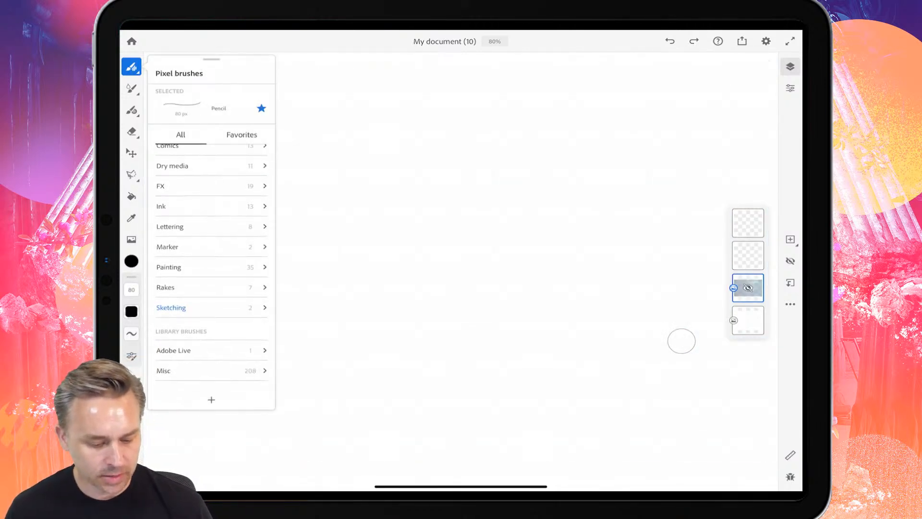
click(211, 235)
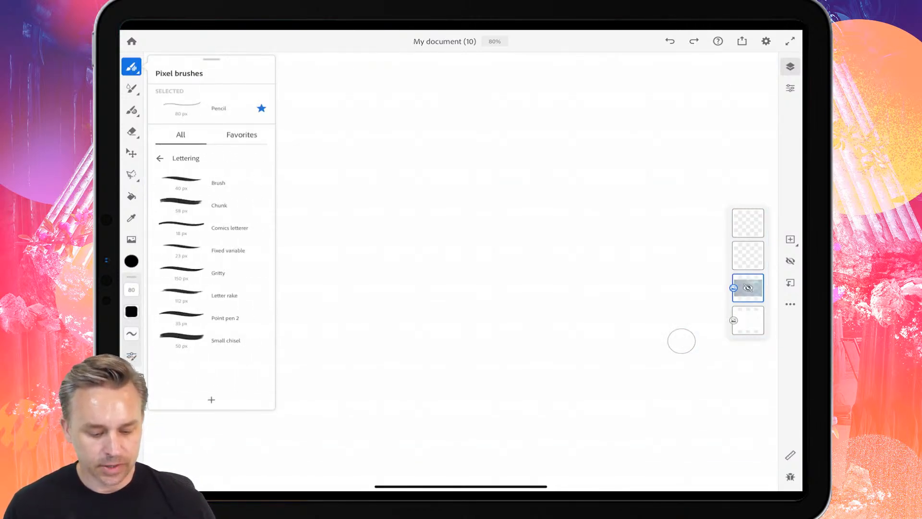
click(160, 158)
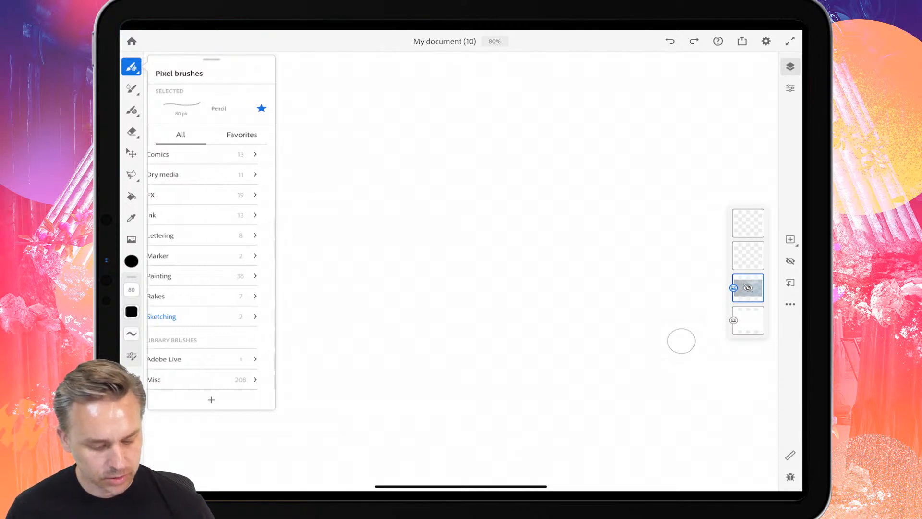
click(161, 194)
scroll(212, 269, down, 3)
click(211, 234)
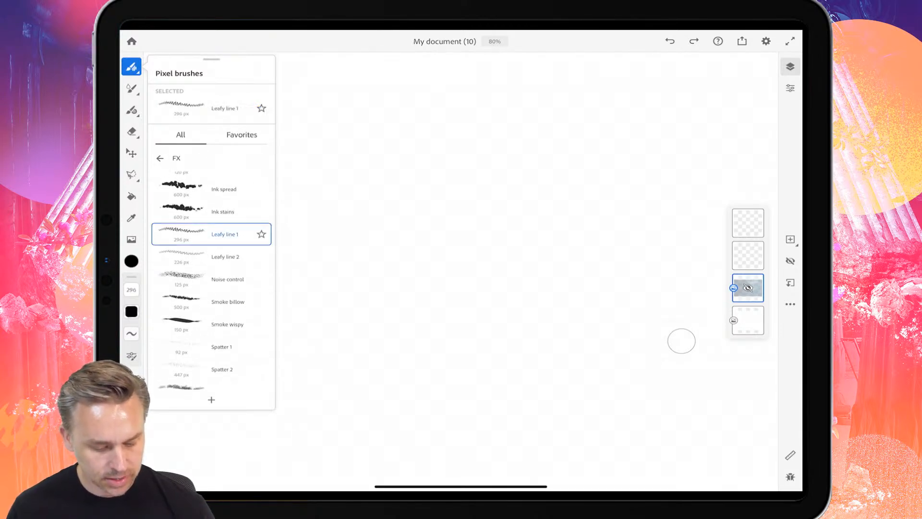
Paint four tall, wavy black leaf strands side by side across the height of the canvas.
mouse_move(361, 412)
mouse_down()
mouse_move(350, 155)
mouse_move(336, 101)
mouse_up()
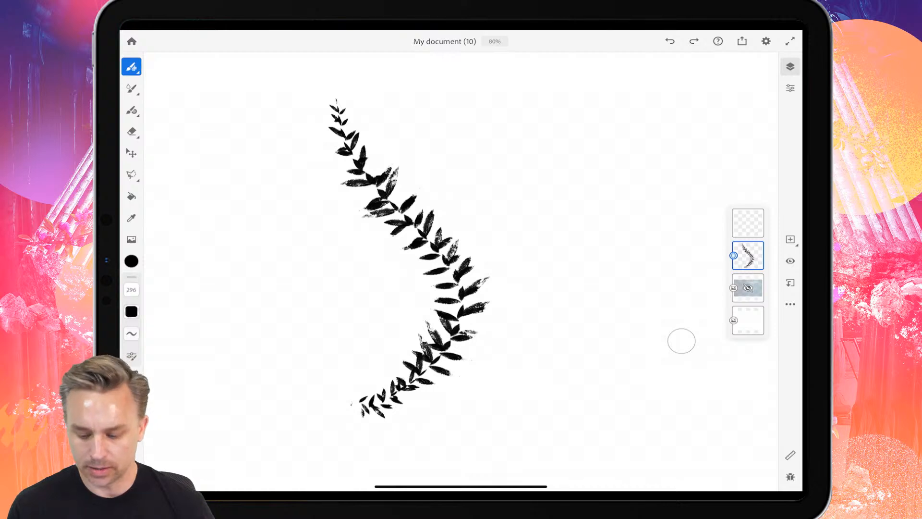
mouse_move(331, 430)
mouse_down()
mouse_move(269, 173)
mouse_move(240, 101)
mouse_up()
mouse_move(536, 444)
mouse_down()
mouse_move(607, 332)
mouse_move(552, 62)
mouse_up()
mouse_move(675, 447)
mouse_down()
mouse_move(684, 205)
mouse_move(658, 81)
mouse_up()
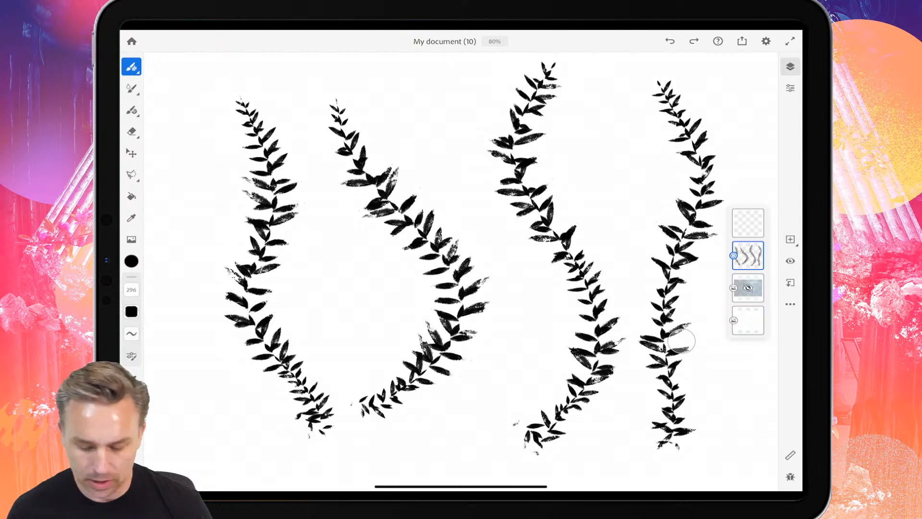
Lock the transparency of the leaf strand layer and set the brush color's hue to green.
click(790, 304)
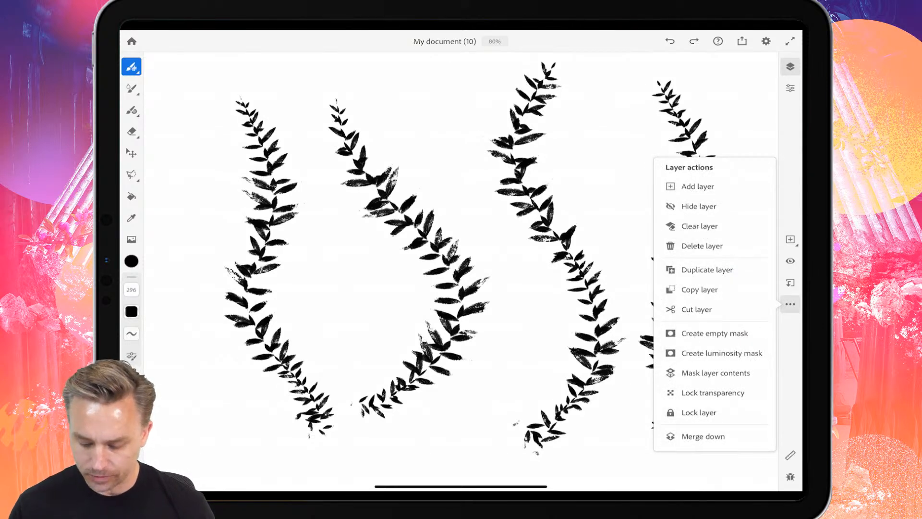
click(681, 340)
click(131, 261)
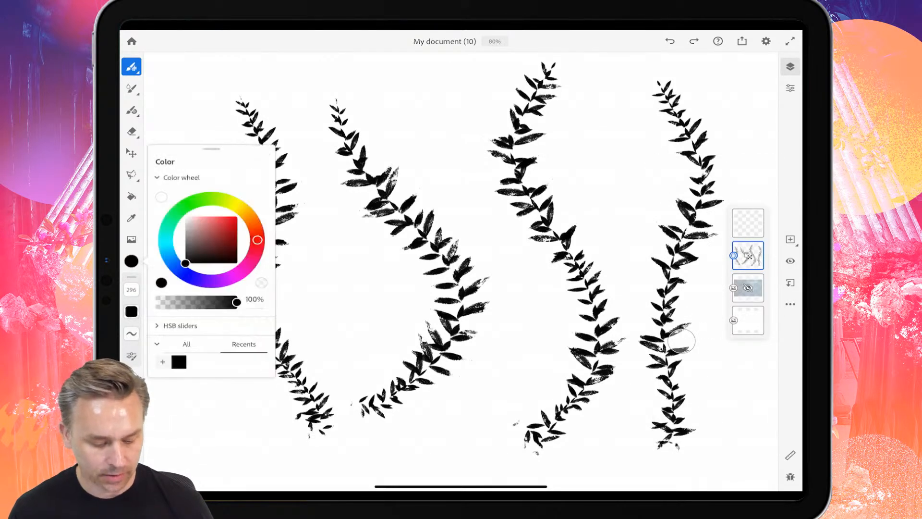
drag(167, 228, 185, 204)
Choose the Soft round opacity brush from the Basic pixel brushes.
click(131, 67)
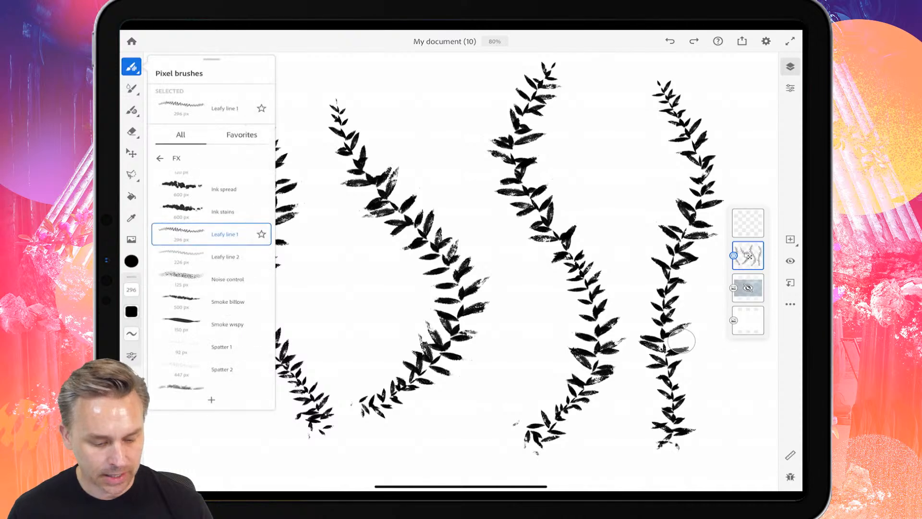
click(159, 158)
scroll(211, 269, up, 3)
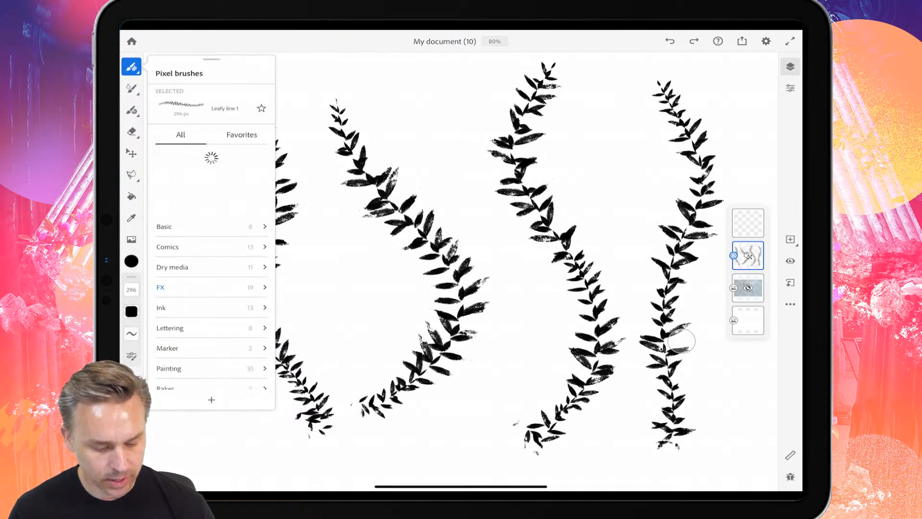
click(192, 155)
click(211, 205)
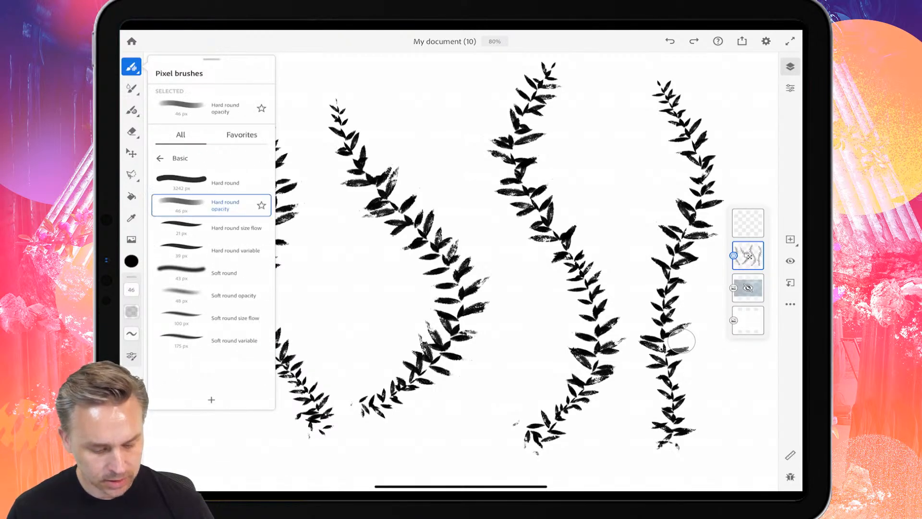
click(211, 296)
Pick a bright green, enlarge the brush to 3500, and recolor the upper parts of the leaf strands.
click(131, 261)
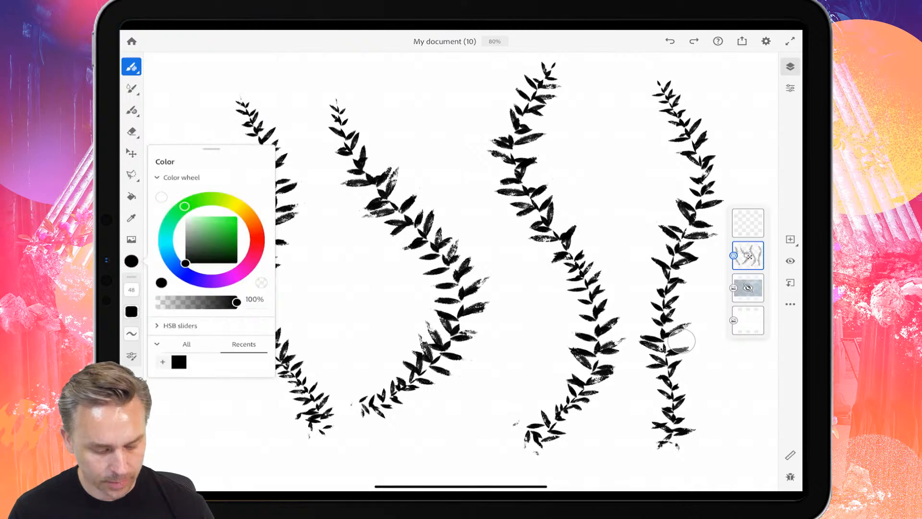
drag(203, 240, 237, 216)
mouse_move(242, 104)
mouse_down()
mouse_move(288, 209)
mouse_move(234, 307)
mouse_up()
mouse_move(338, 105)
mouse_down()
mouse_move(345, 148)
mouse_move(411, 244)
mouse_up()
drag(131, 290, 131, 253)
mouse_move(230, 129)
mouse_down()
mouse_move(576, 144)
mouse_move(624, 173)
mouse_up()
Pick a bright magenta and paint it over the lower parts of all four leaf strands.
click(131, 261)
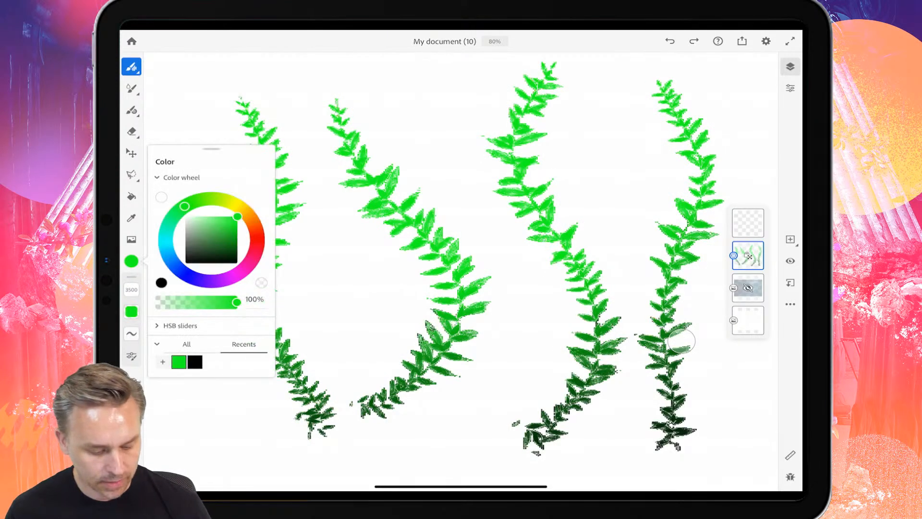
click(234, 275)
mouse_move(297, 398)
mouse_down()
mouse_move(413, 403)
mouse_move(663, 384)
mouse_up()
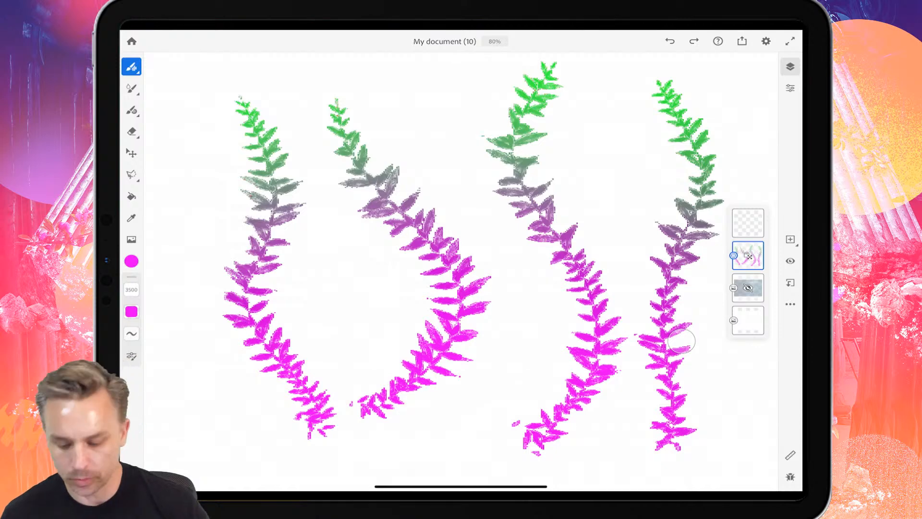
Hide the painted leaf strand layer and show the mermaid photo layer.
double_click(748, 256)
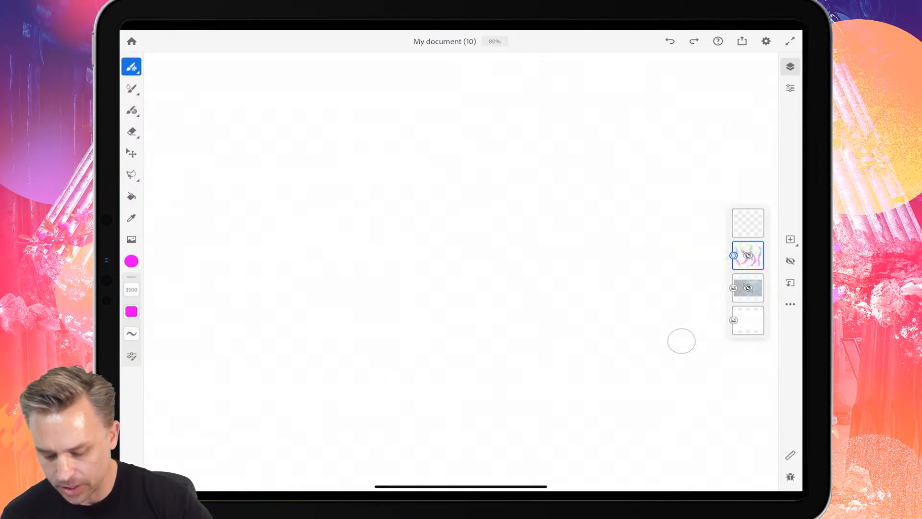
click(748, 288)
double_click(748, 288)
Move the empty top layer below the leaf strand layer.
click(748, 222)
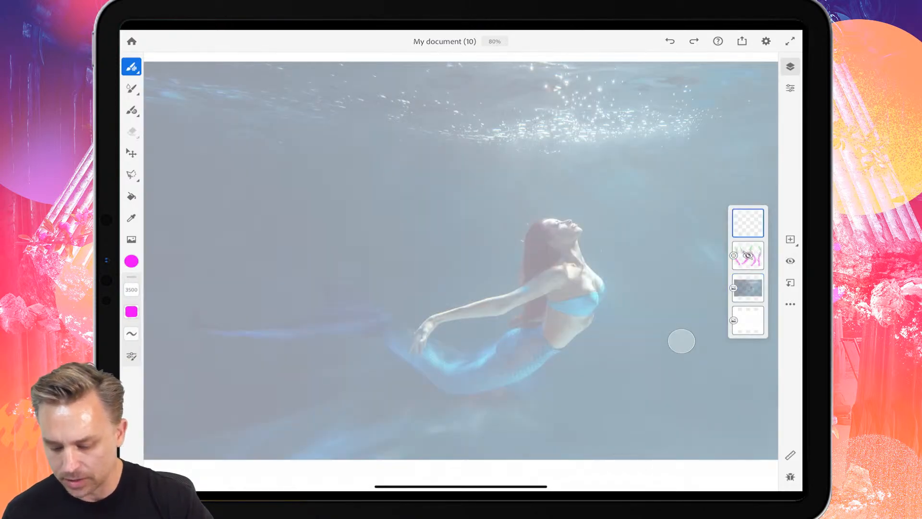
drag(748, 222, 748, 257)
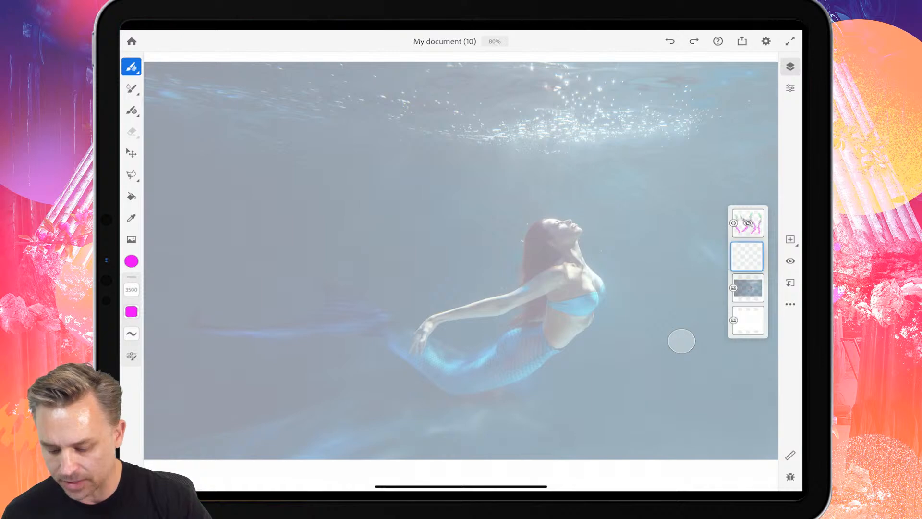
click(748, 255)
Set the opacity of the mermaid photo layer to 100.
click(747, 287)
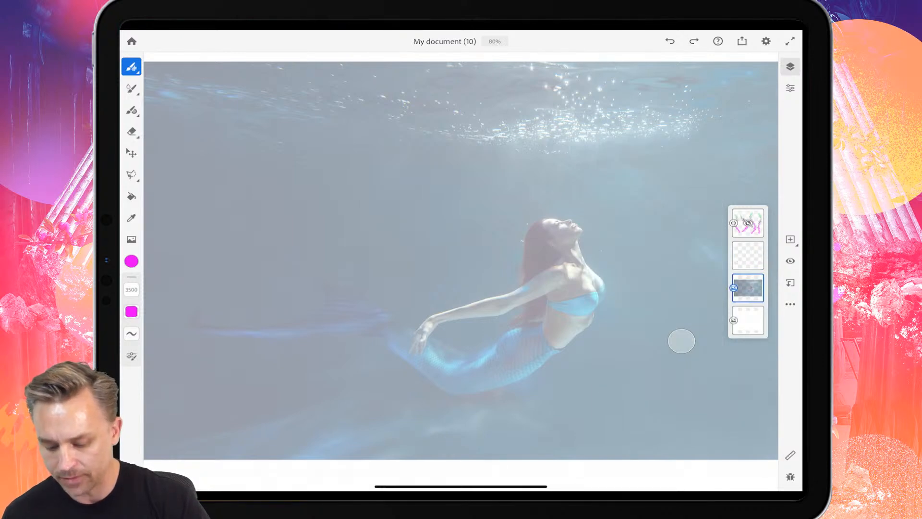
click(748, 288)
click(791, 89)
drag(700, 165, 762, 166)
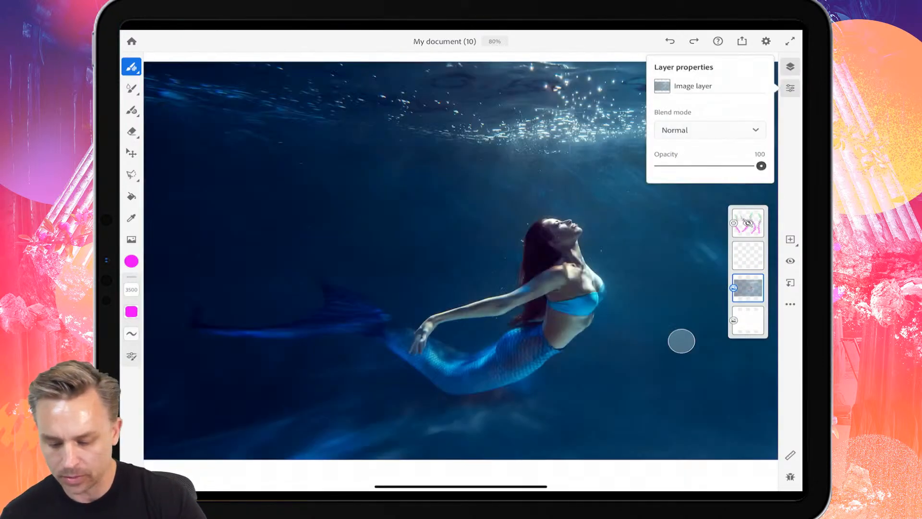
Look at the Creative Cloud libraries available as sources for placing an image, and close the library browser.
click(132, 239)
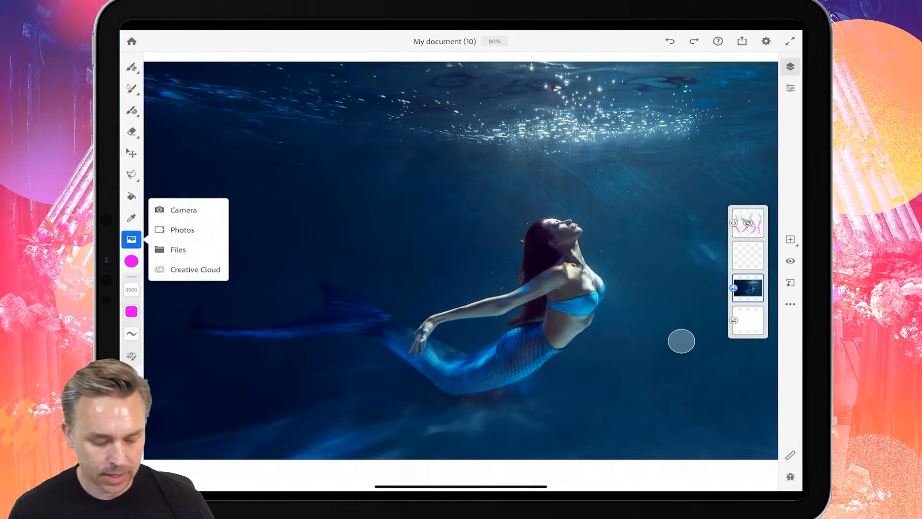
click(195, 269)
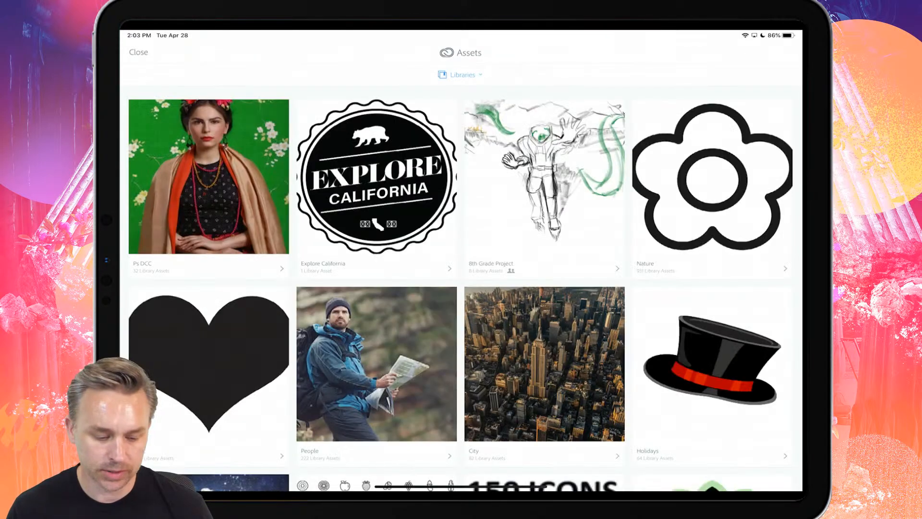
click(138, 53)
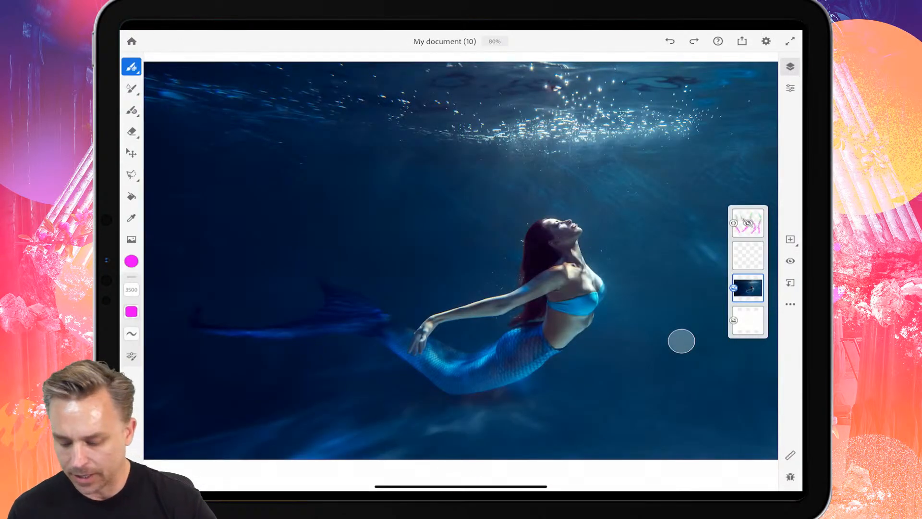
Lower the opacity of the mermaid photo layer to 57.
click(748, 288)
click(748, 288)
click(790, 88)
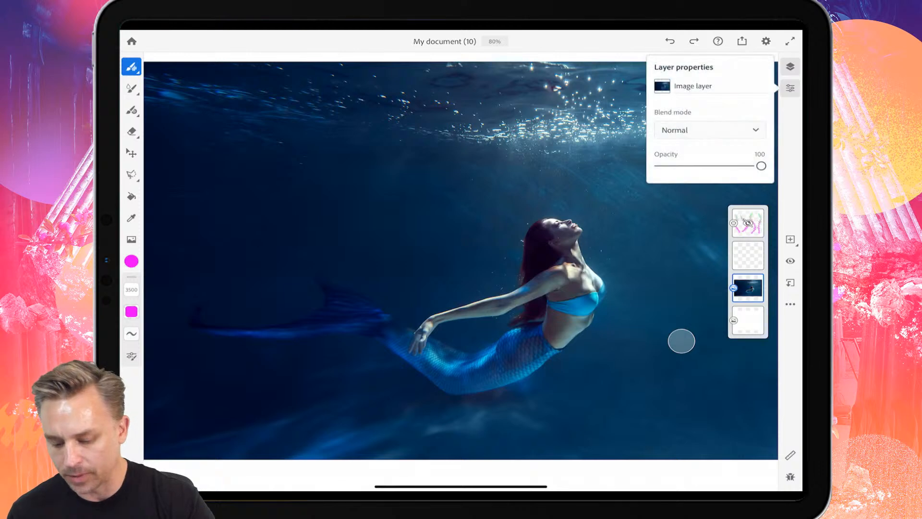
drag(762, 165, 717, 166)
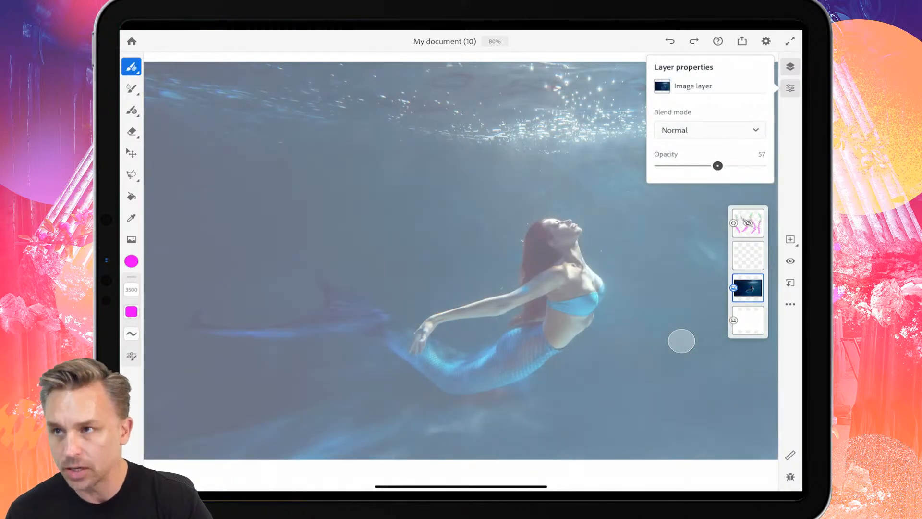
Select the empty layer above the mermaid photo and choose the Basic round vector brush with black as its colour.
scroll(682, 341, up, 5)
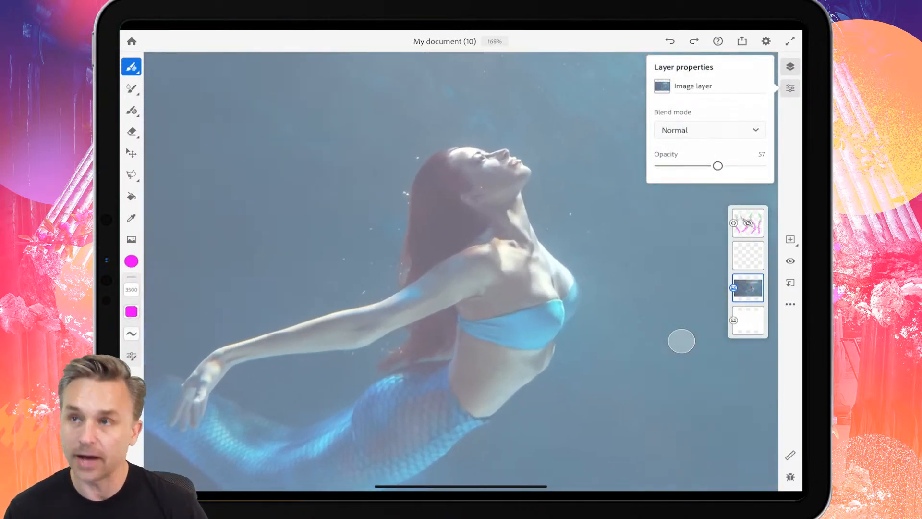
scroll(461, 271, down, 1)
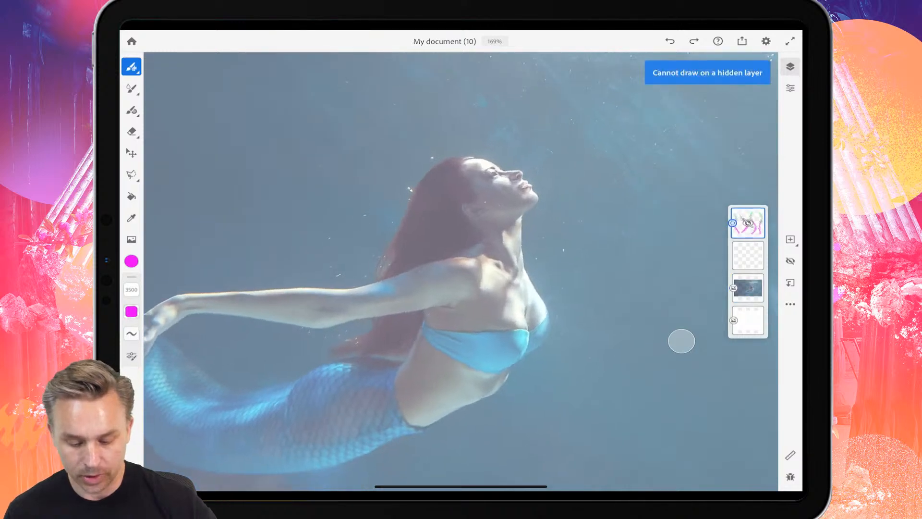
scroll(681, 341, up, 8)
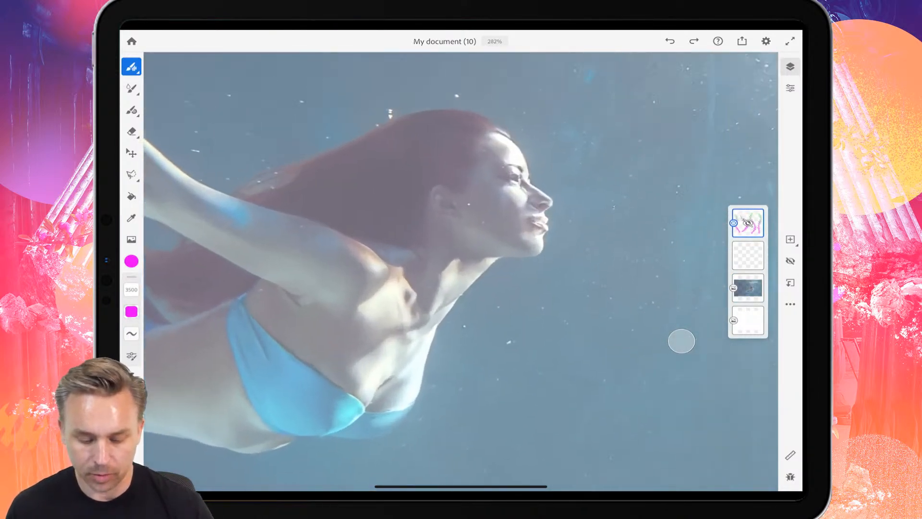
scroll(461, 271, up, 1)
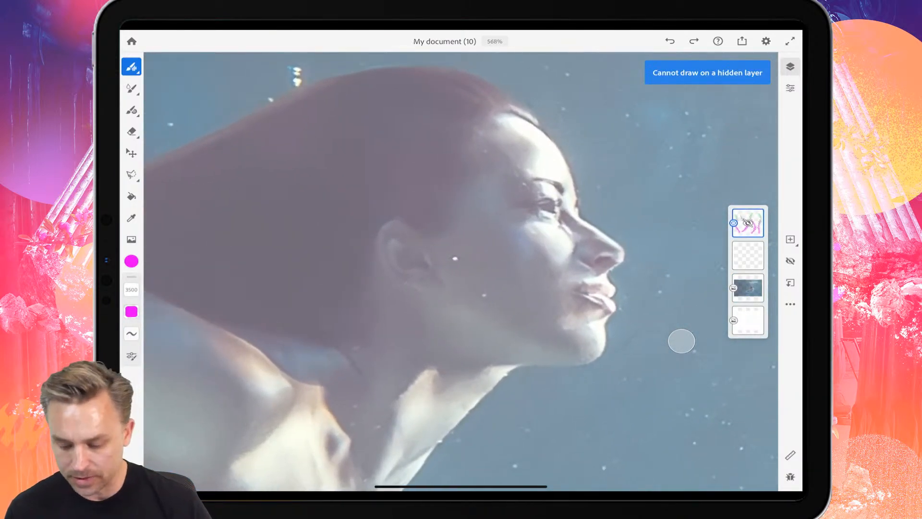
click(748, 256)
click(131, 87)
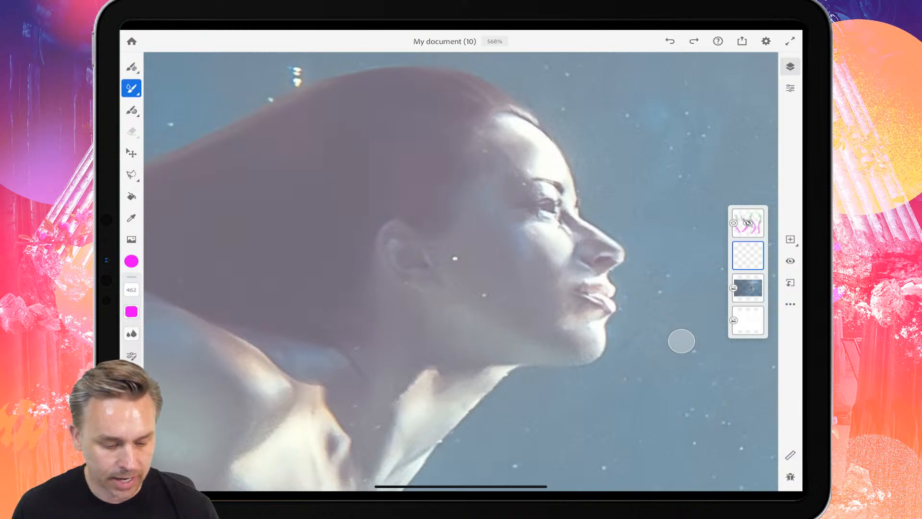
click(131, 88)
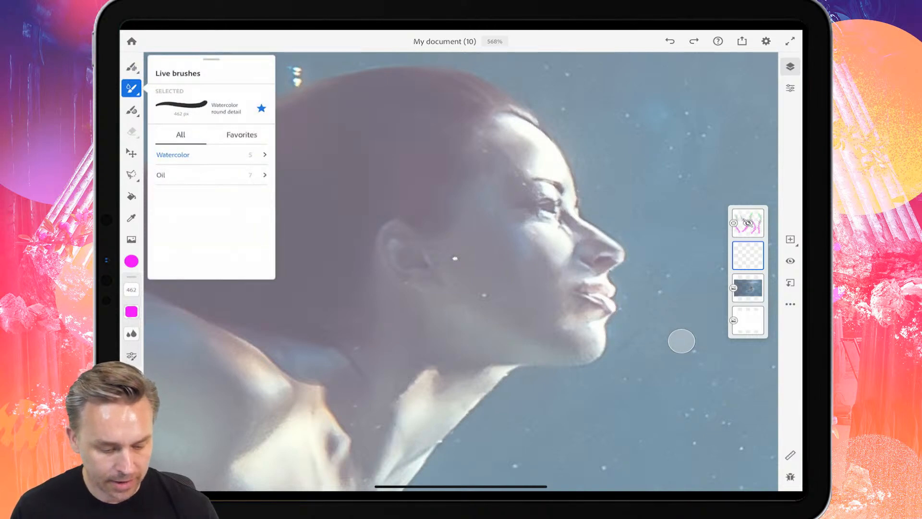
click(131, 109)
click(131, 110)
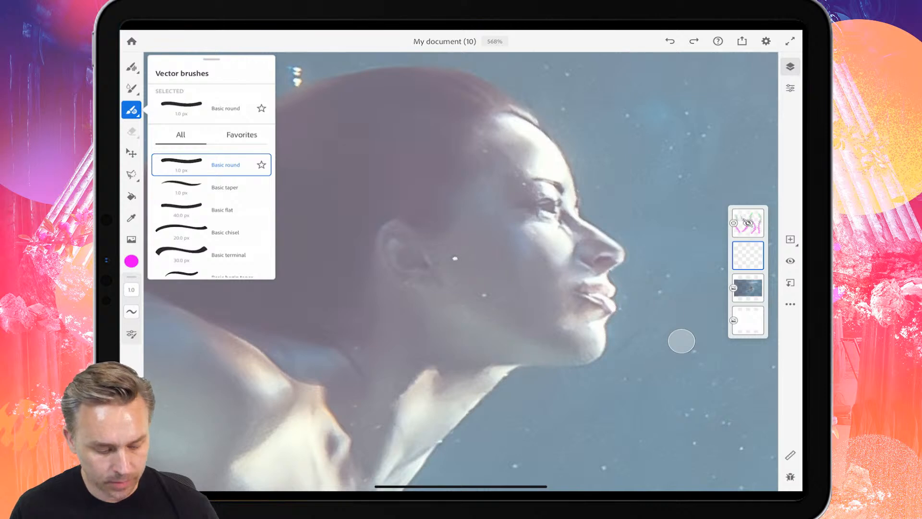
click(131, 261)
click(161, 282)
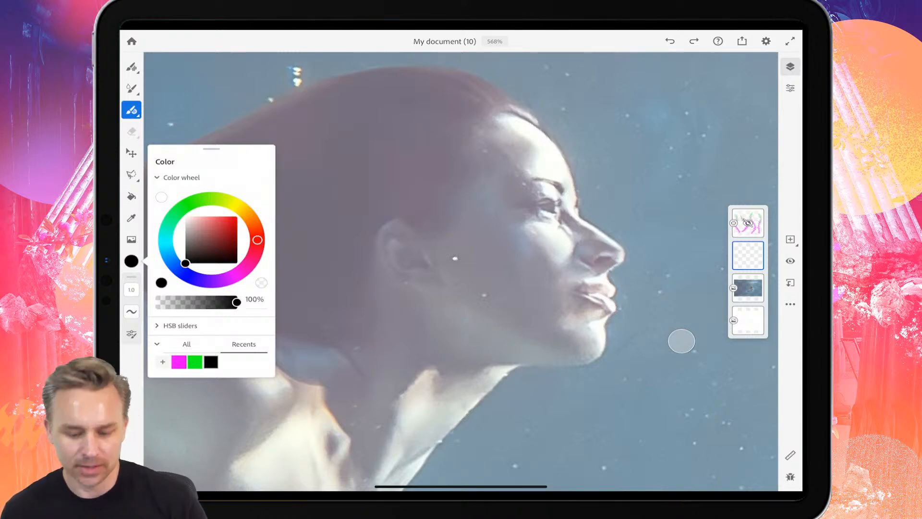
Trace the mermaid's profile in black from the top of the forehead over the nose to the upper lip.
scroll(461, 269, down, 2)
scroll(461, 269, up, 1)
scroll(461, 269, up, 2)
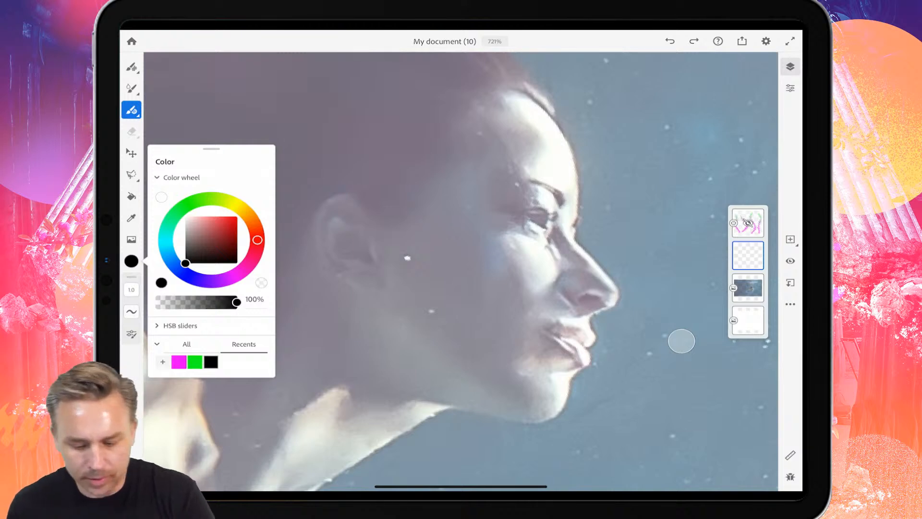
scroll(461, 268, up, 1)
scroll(461, 269, left, 1)
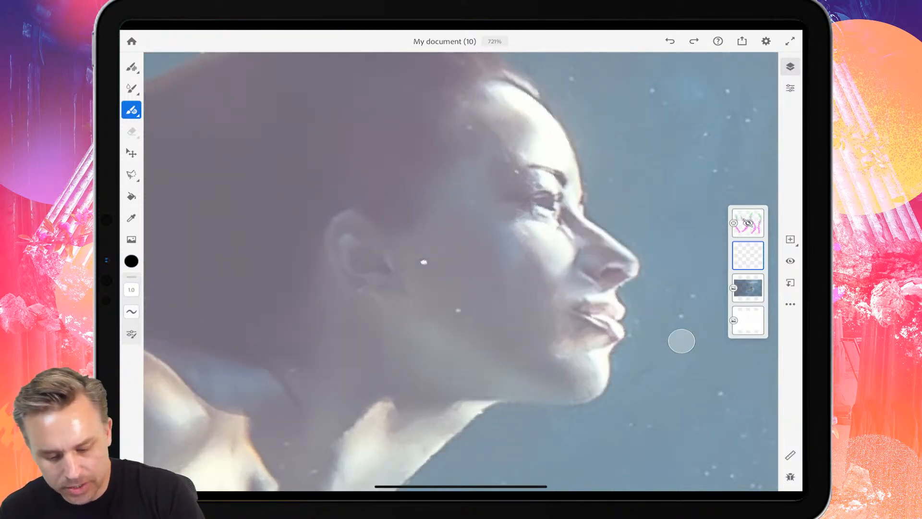
mouse_move(531, 95)
mouse_down()
mouse_move(566, 137)
mouse_move(586, 218)
mouse_move(641, 264)
mouse_up()
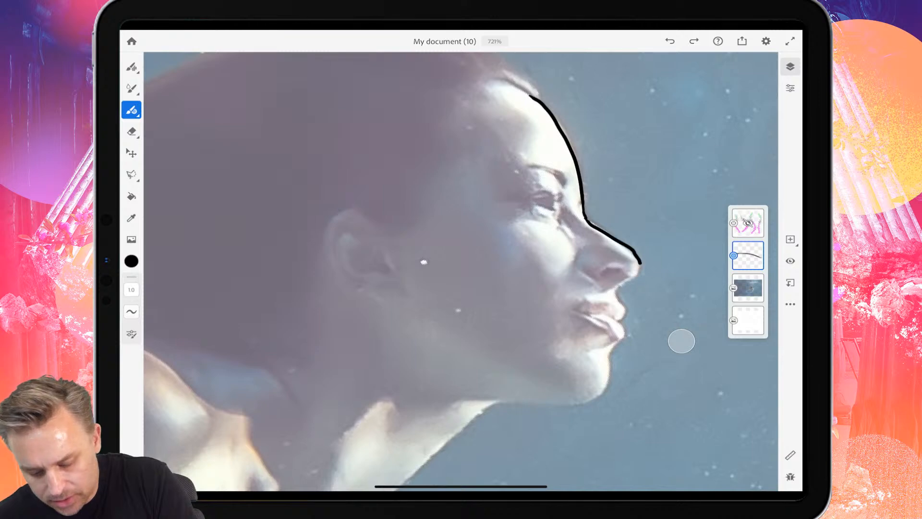
key(ctrl+z)
mouse_move(587, 219)
mouse_down()
mouse_move(638, 263)
mouse_move(616, 296)
mouse_move(626, 312)
mouse_move(620, 321)
mouse_up()
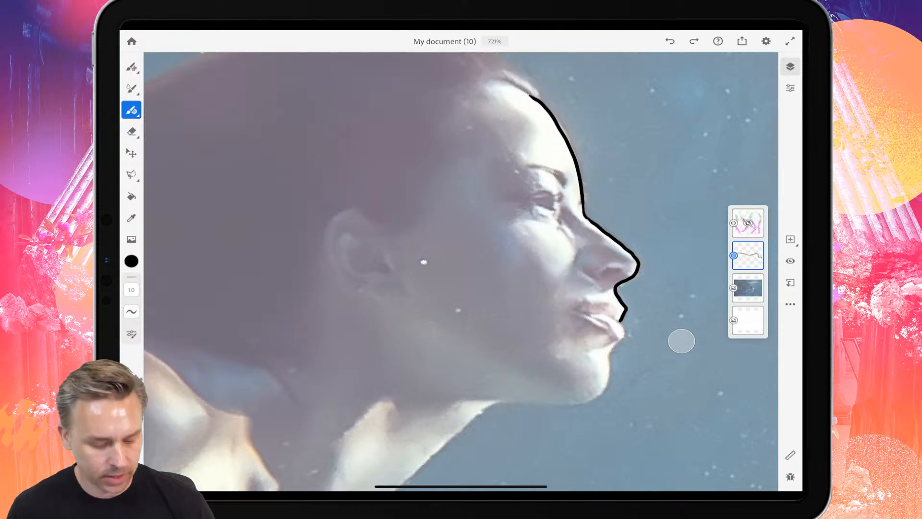
Set the vector brush's smoothing to 84.
click(131, 312)
click(131, 311)
drag(154, 310, 154, 273)
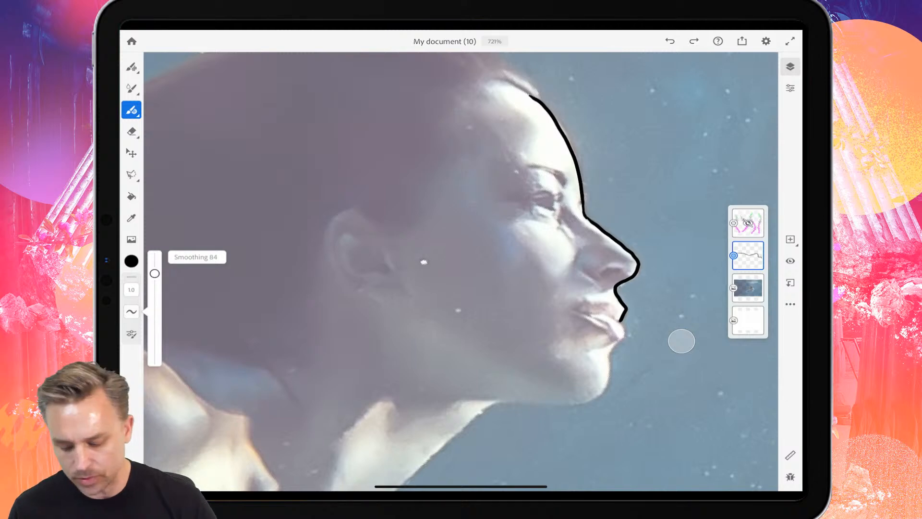
Undo the nose and lip line and retrace it from the bridge of the nose over the lips to the chin.
scroll(681, 341, up, 5)
scroll(681, 341, up, 1)
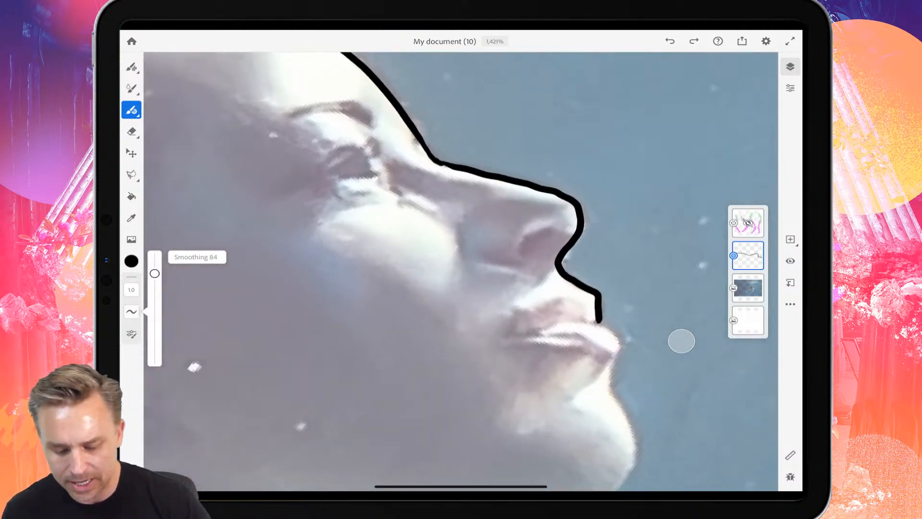
key(ctrl+z)
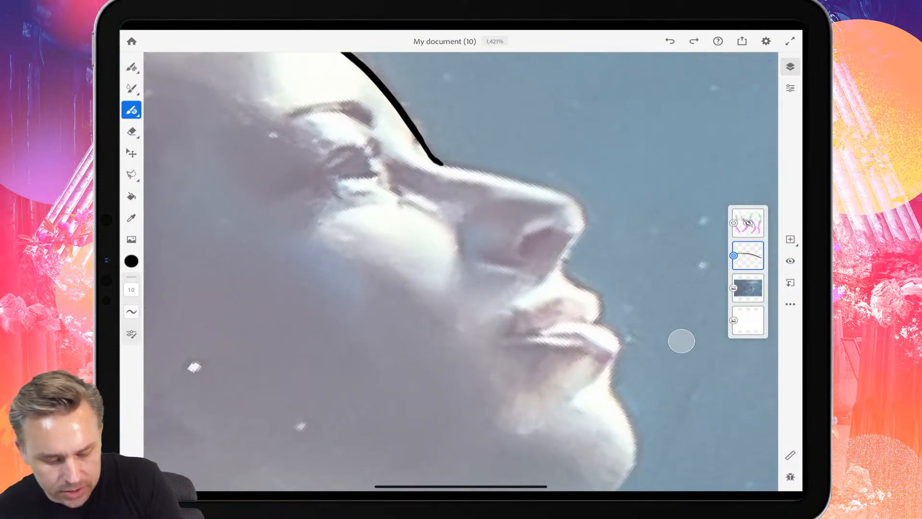
drag(440, 163, 566, 184)
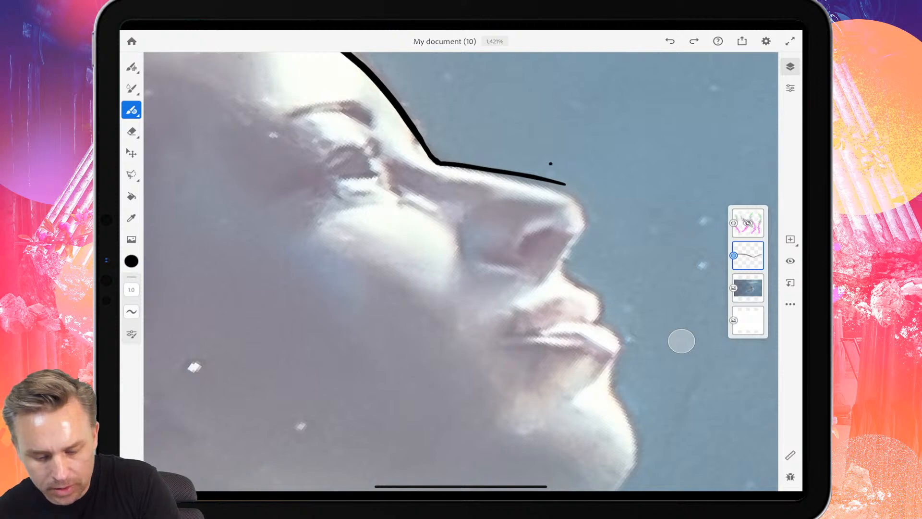
key(ctrl+z)
scroll(682, 341, down, 5)
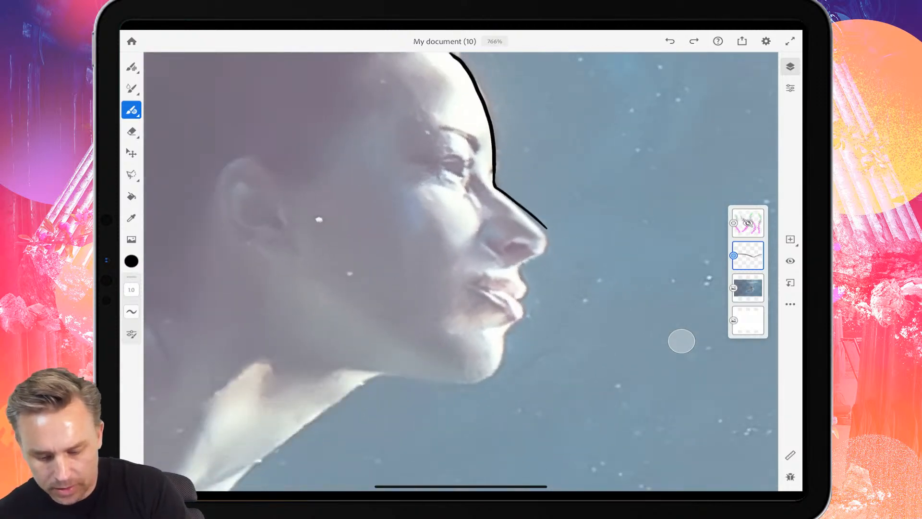
key(ctrl+z)
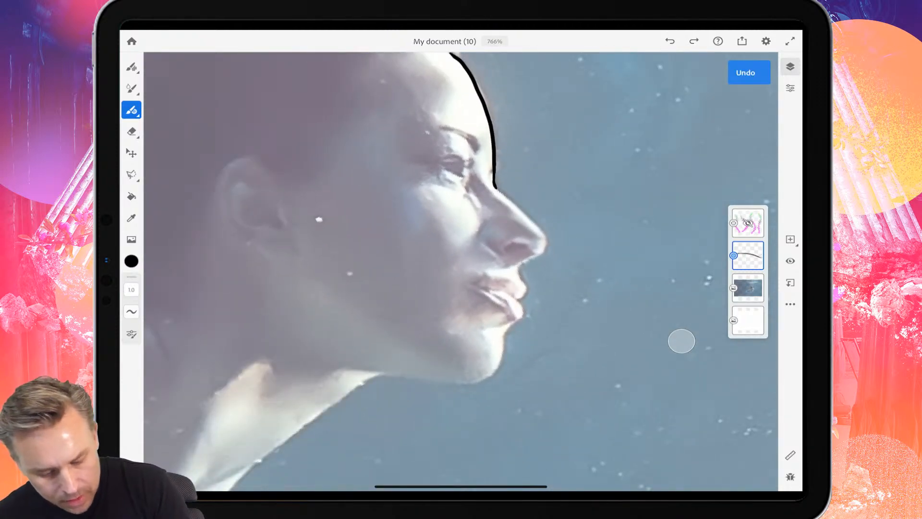
mouse_move(493, 185)
mouse_down()
mouse_move(541, 227)
mouse_move(543, 252)
mouse_move(520, 264)
mouse_move(528, 285)
mouse_move(500, 368)
mouse_up()
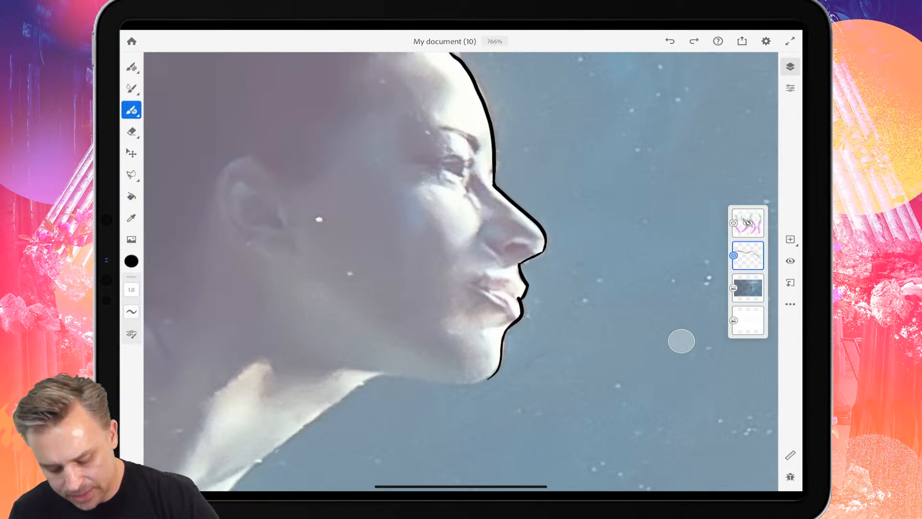
Trace the underside of the chin back to the throat and the front of the neck down to the upper chest.
scroll(432, 240, down, 4)
scroll(481, 216, up, 4)
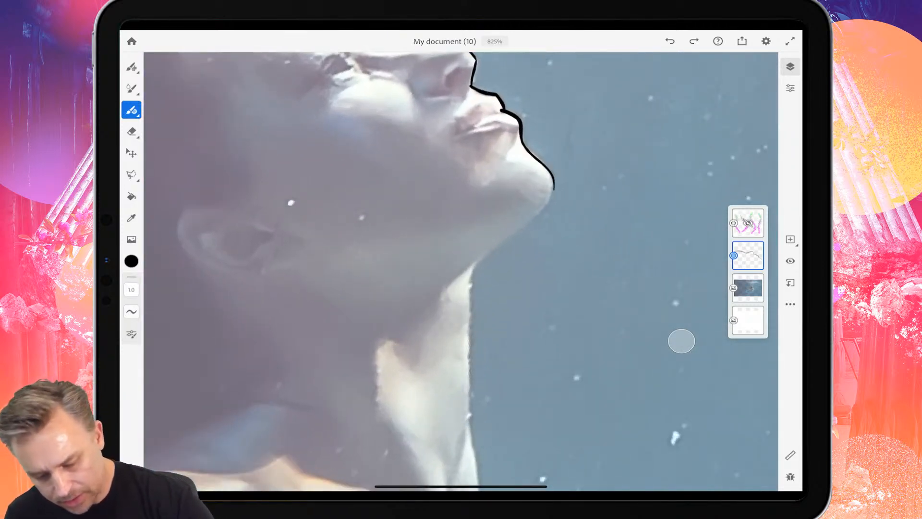
drag(555, 189, 474, 264)
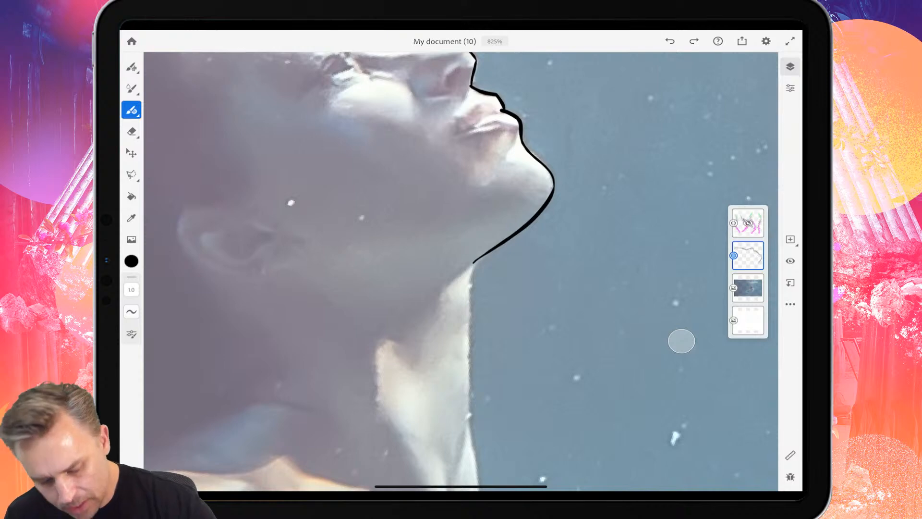
scroll(432, 240, down, 4)
scroll(432, 240, up, 1)
drag(500, 156, 497, 221)
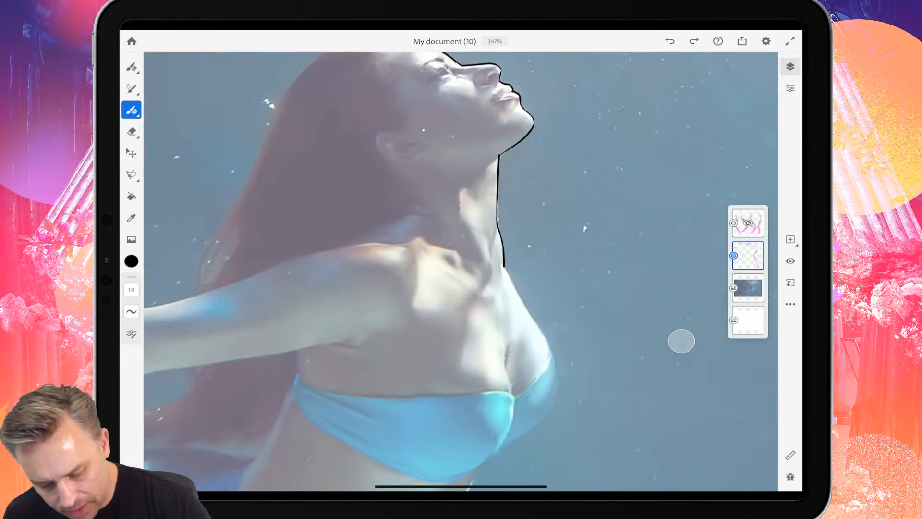
Trace the chest contour together with the front edges and inner lines of the bikini top.
mouse_move(503, 265)
mouse_down()
mouse_move(556, 372)
mouse_move(540, 416)
mouse_move(500, 447)
mouse_up()
drag(551, 345, 514, 396)
mouse_move(507, 343)
mouse_down()
mouse_move(512, 426)
mouse_move(492, 456)
mouse_move(464, 475)
mouse_up()
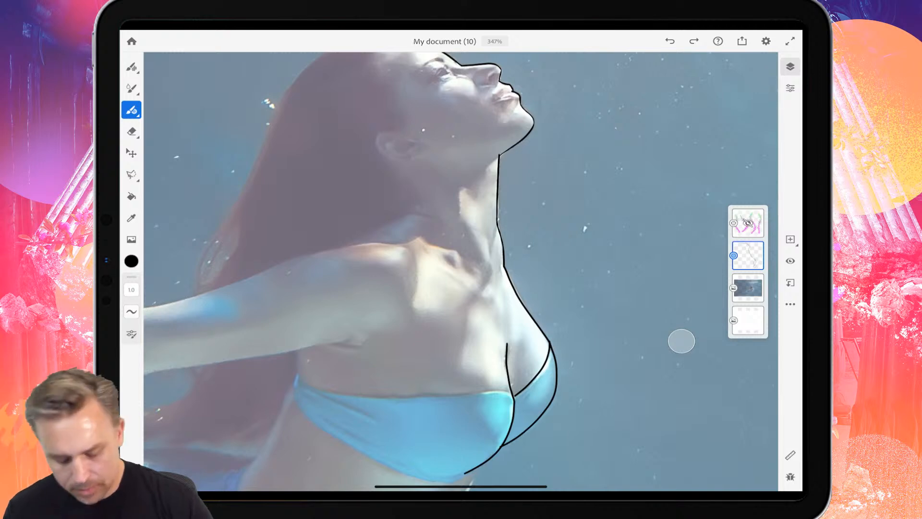
Try to trace the hairline from the forehead down the temple and around the ear in one line.
scroll(461, 271, down, 2)
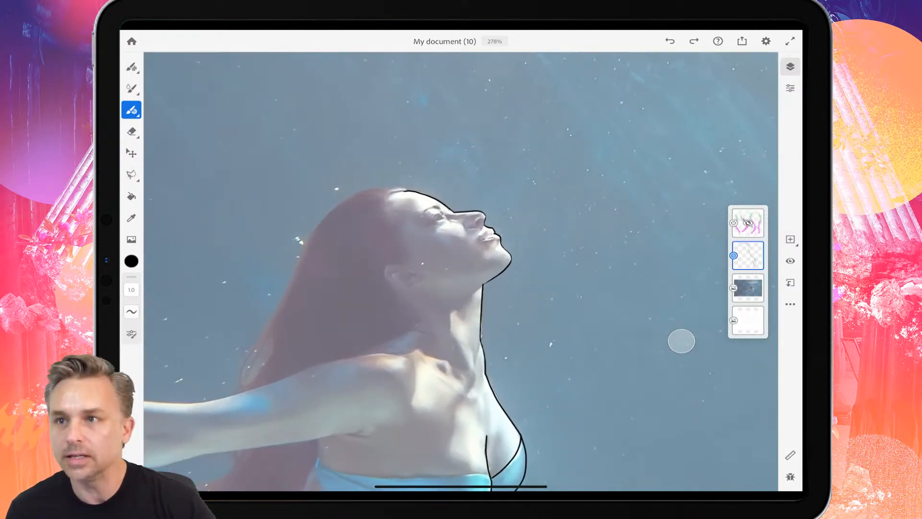
scroll(461, 271, up, 3)
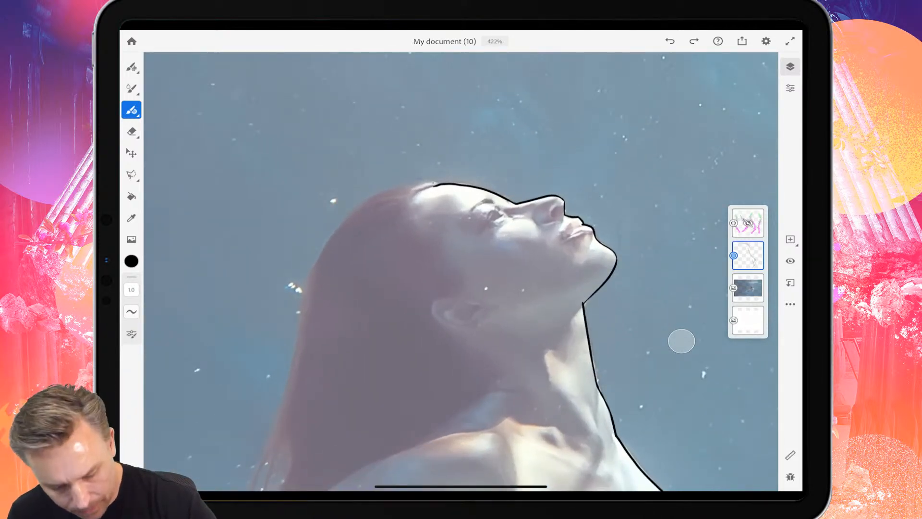
mouse_move(433, 183)
mouse_down()
mouse_move(412, 213)
mouse_move(448, 249)
mouse_move(462, 293)
mouse_move(435, 300)
mouse_move(434, 317)
mouse_move(457, 327)
mouse_move(485, 321)
mouse_up()
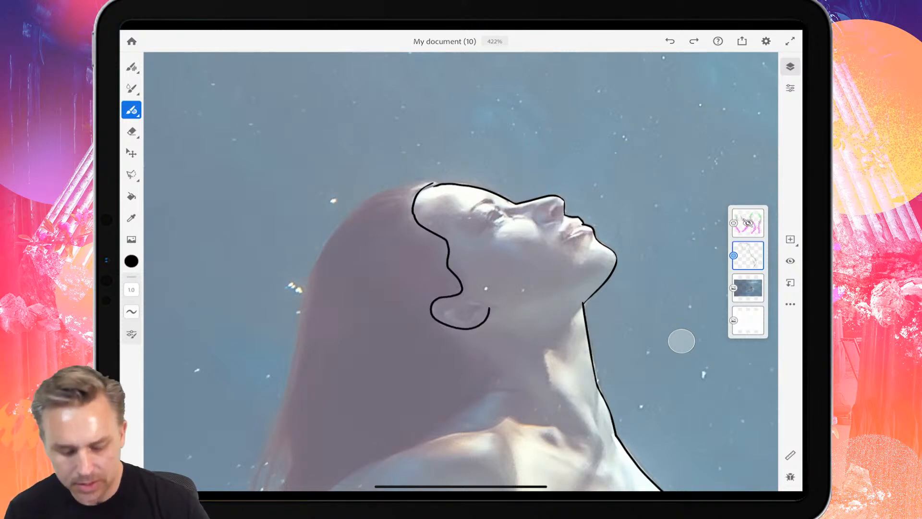
scroll(461, 269, down, 3)
key(ctrl+z)
Trace the hairline from the forehead down past the temple and end it in pointed hair strands above the ear.
scroll(398, 224, up, 4)
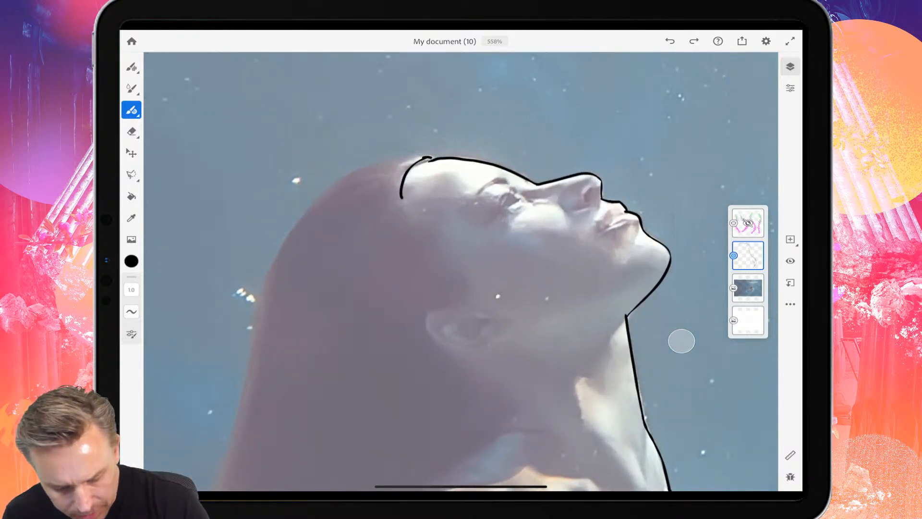
drag(401, 198, 468, 291)
scroll(480, 241, down, 3)
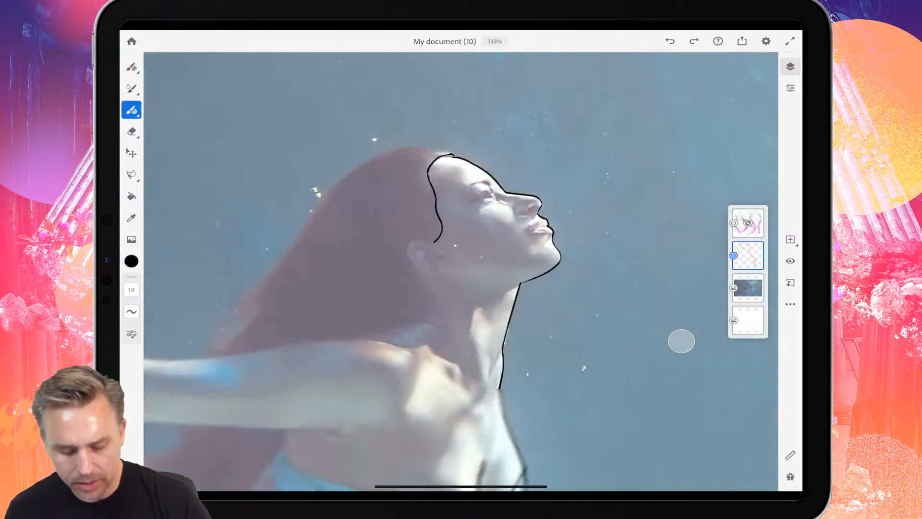
scroll(480, 241, up, 5)
mouse_move(491, 230)
mouse_down()
mouse_move(463, 257)
mouse_move(452, 252)
mouse_move(471, 243)
mouse_move(469, 262)
mouse_up()
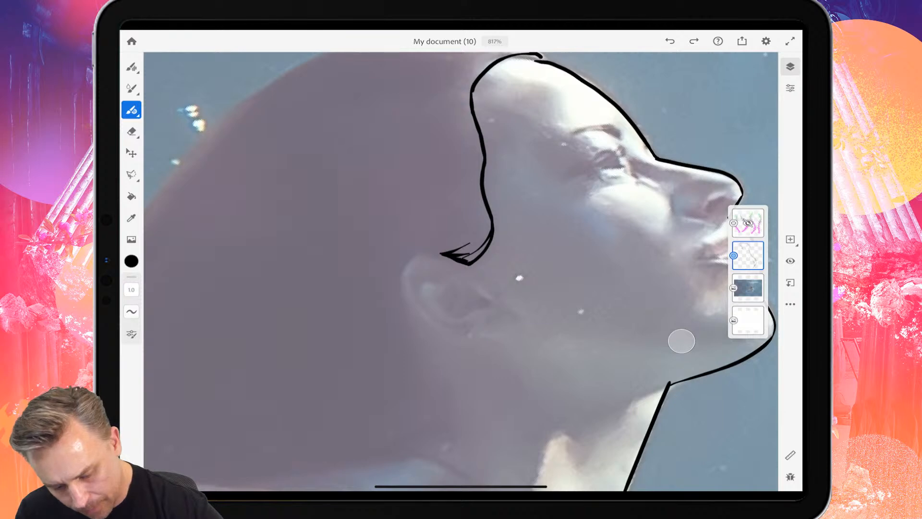
scroll(481, 241, down, 3)
scroll(480, 240, up, 5)
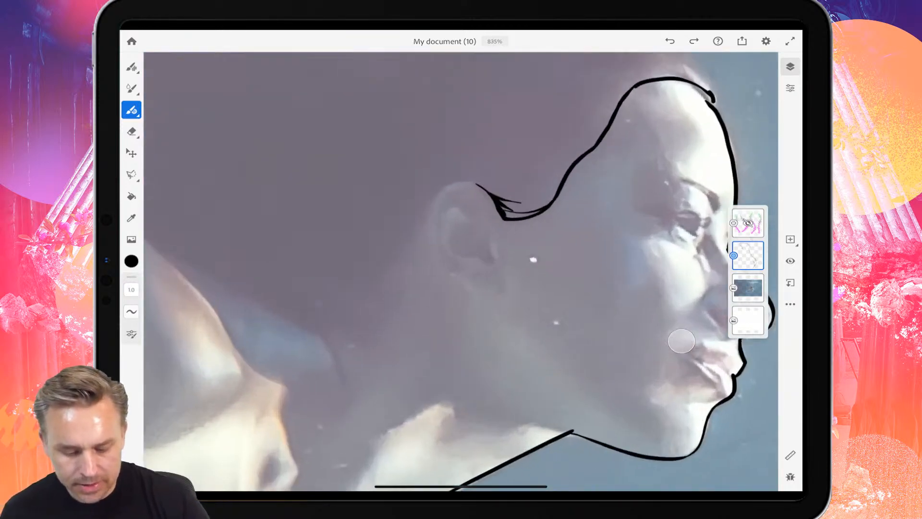
Trace the outer contour of the ear down past the lobe and add the inner ear folds.
mouse_move(497, 179)
mouse_down()
mouse_move(451, 178)
mouse_move(428, 200)
mouse_move(419, 230)
mouse_move(428, 280)
mouse_move(497, 343)
mouse_move(531, 342)
mouse_up()
mouse_move(512, 258)
mouse_down()
mouse_move(510, 288)
mouse_move(466, 283)
mouse_move(443, 260)
mouse_move(450, 206)
mouse_move(480, 190)
mouse_move(498, 214)
mouse_move(494, 239)
mouse_up()
scroll(461, 272, down, 10)
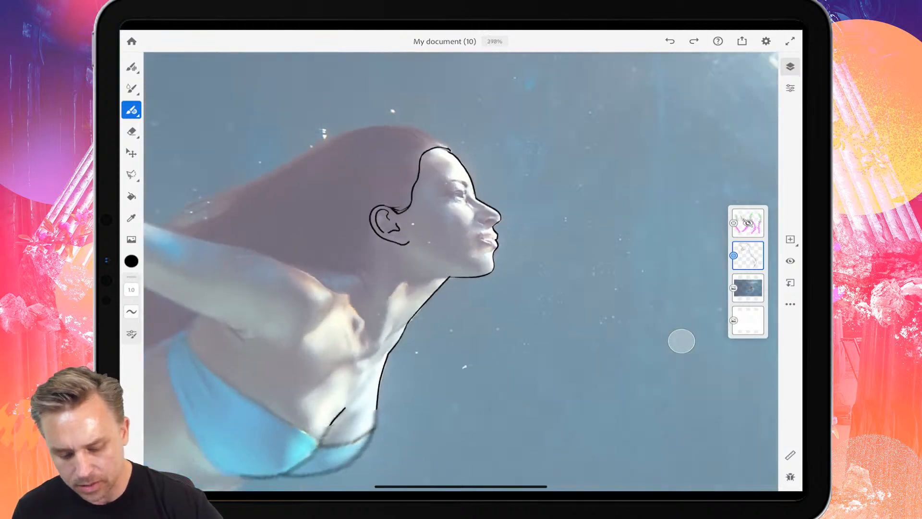
Trace the arched eyebrow as a single tapered stroke.
scroll(461, 272, up, 8)
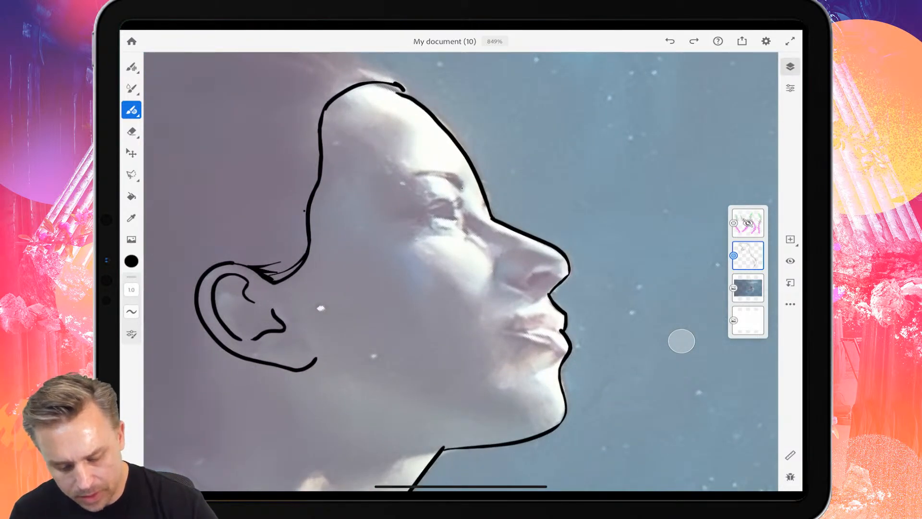
mouse_move(463, 188)
mouse_down()
mouse_move(417, 177)
mouse_move(398, 191)
mouse_up()
scroll(461, 271, down, 2)
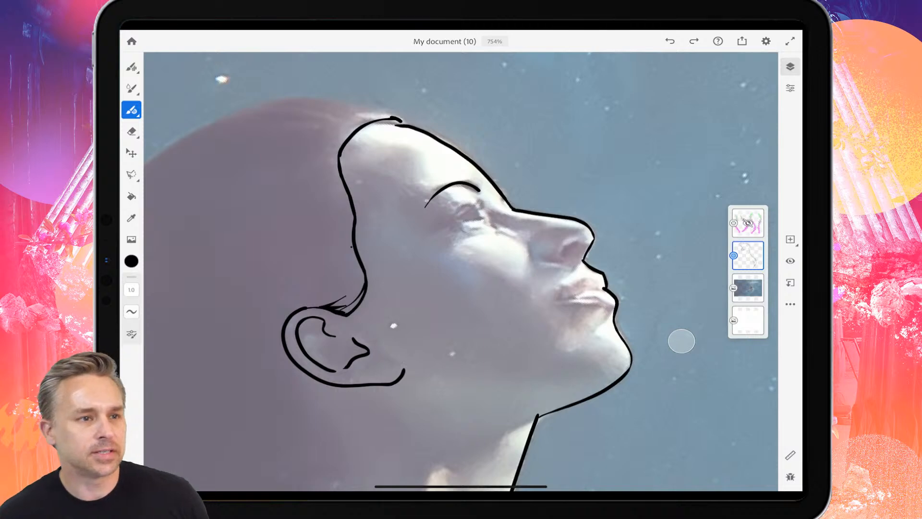
Trace the eye with upper and lower lids, lashes and iris, and add crease lines above and below it.
scroll(445, 203, up, 5)
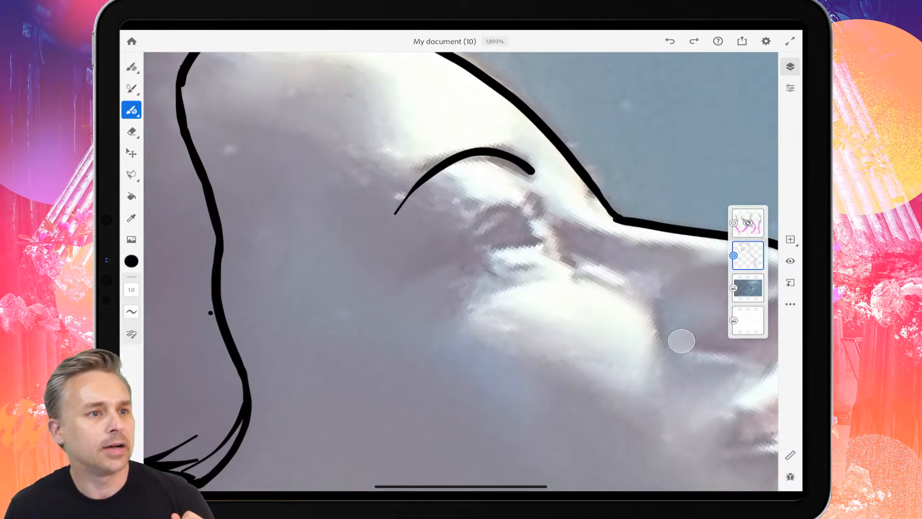
mouse_move(469, 264)
mouse_down()
mouse_move(516, 204)
mouse_move(556, 174)
mouse_up()
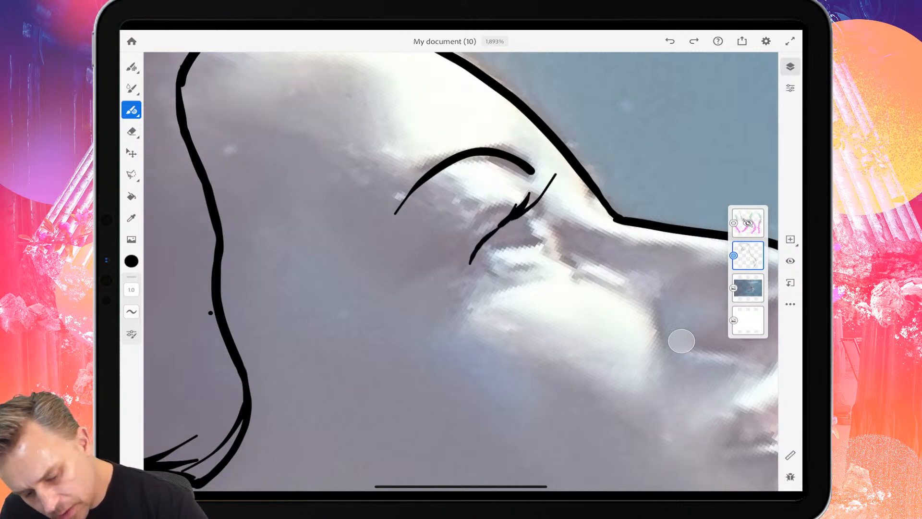
mouse_move(522, 214)
mouse_down()
mouse_move(555, 191)
mouse_move(535, 239)
mouse_move(472, 262)
mouse_up()
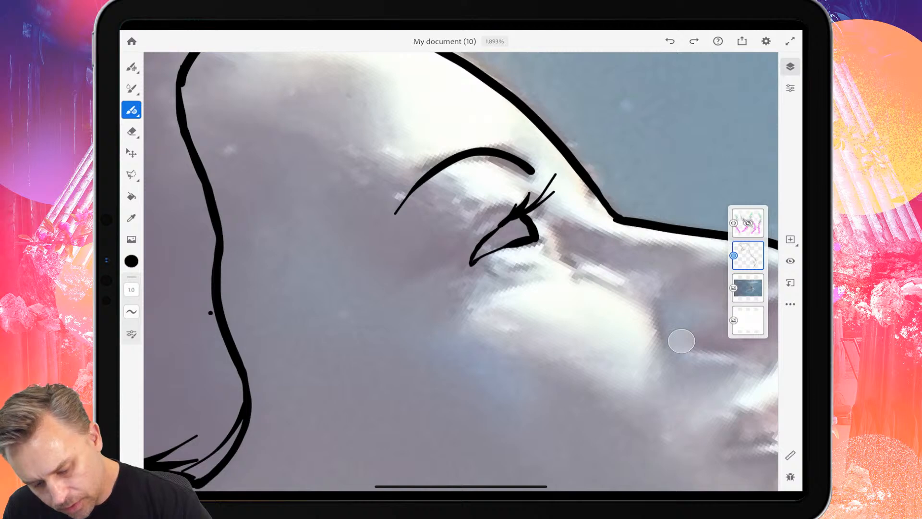
mouse_move(508, 223)
mouse_down()
mouse_move(504, 234)
mouse_move(514, 239)
mouse_up()
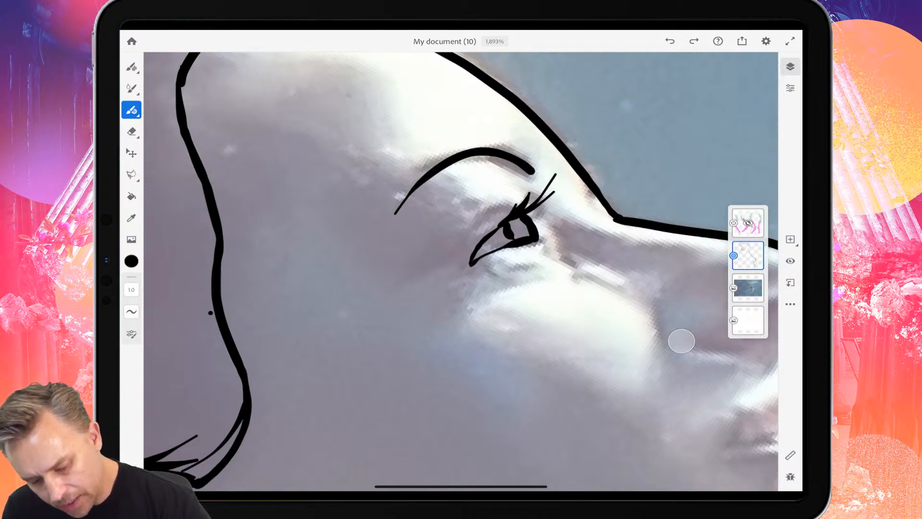
mouse_move(493, 274)
mouse_down()
mouse_move(537, 260)
mouse_move(543, 245)
mouse_up()
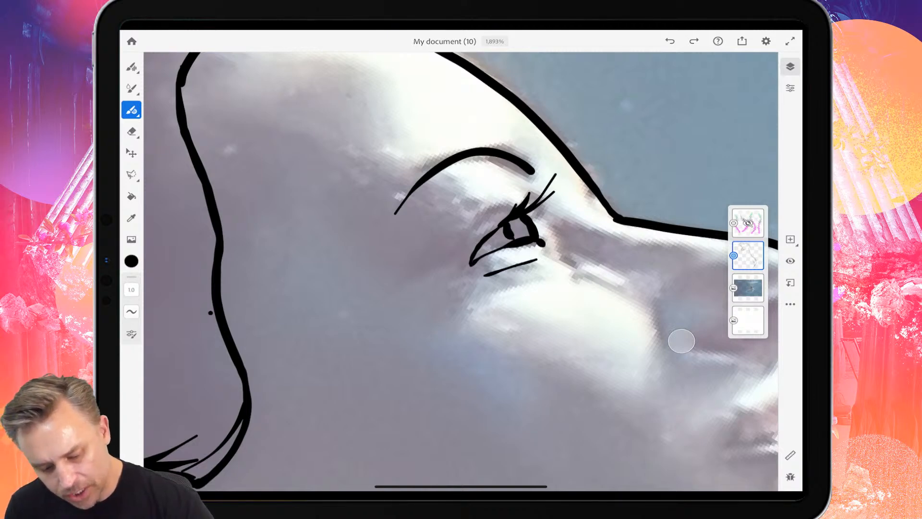
drag(510, 202, 449, 273)
scroll(462, 272, down, 5)
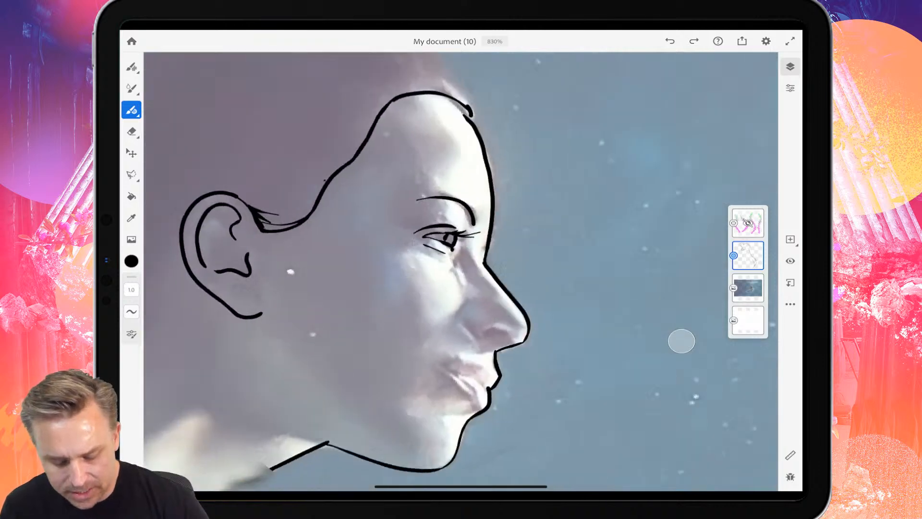
Outline the shadow shape on the side of the nose as a closed contour from the inner eye corner to the nostril.
scroll(433, 326, up, 5)
mouse_move(514, 121)
mouse_down()
mouse_move(496, 169)
mouse_move(521, 227)
mouse_move(461, 311)
mouse_move(510, 358)
mouse_move(549, 335)
mouse_move(595, 349)
mouse_move(613, 339)
mouse_move(525, 120)
mouse_up()
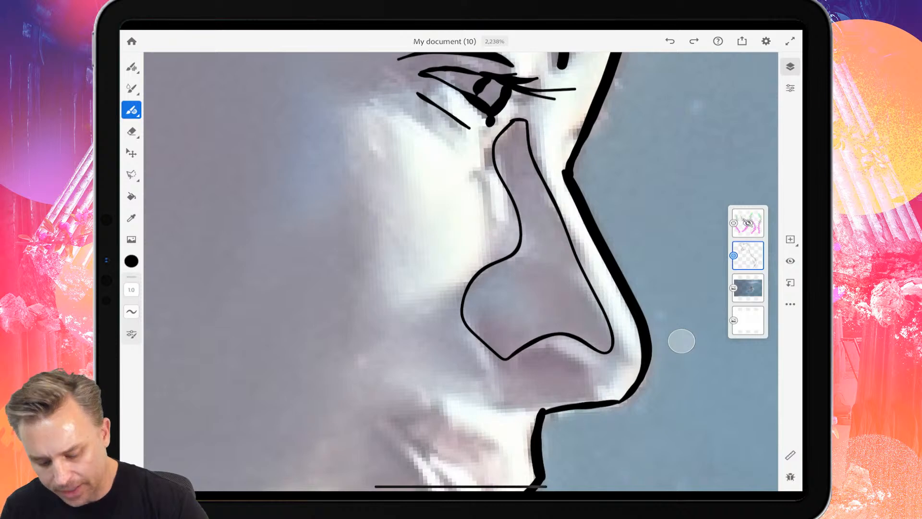
scroll(682, 341, down, 3)
Try to draw the nostril opening as a short curved stroke.
scroll(682, 341, up, 4)
scroll(681, 341, up, 2)
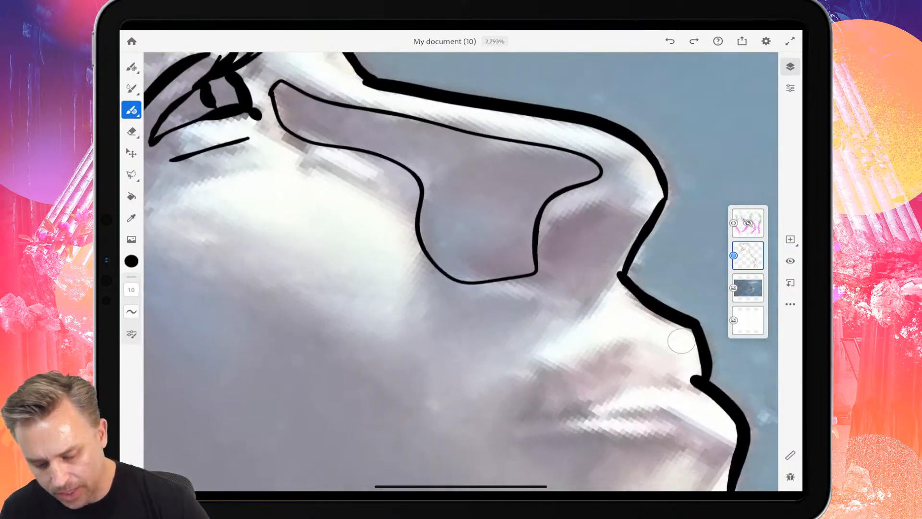
drag(613, 202, 558, 252)
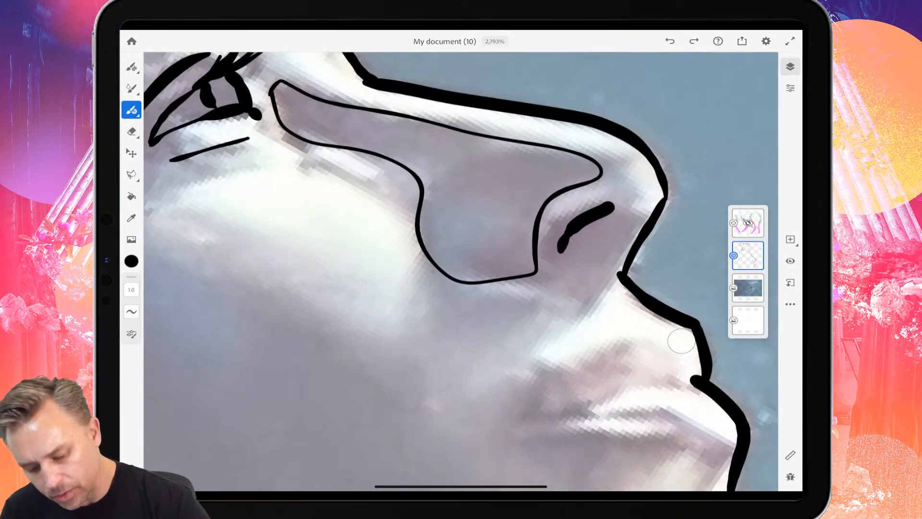
key(ctrl+z)
mouse_move(615, 204)
mouse_down()
mouse_move(561, 218)
mouse_move(551, 252)
mouse_up()
key(ctrl+z)
mouse_move(616, 203)
mouse_down()
mouse_move(575, 214)
mouse_move(558, 240)
mouse_up()
key(ctrl+z)
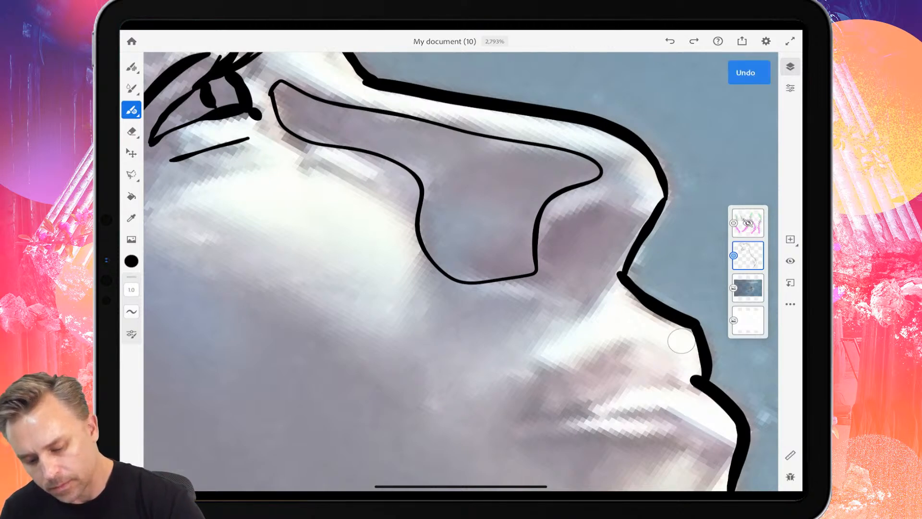
Draw the nostril as a tapered curved stroke and outline the shadow on the underside of the nose.
scroll(681, 341, down, 3)
drag(589, 218, 549, 254)
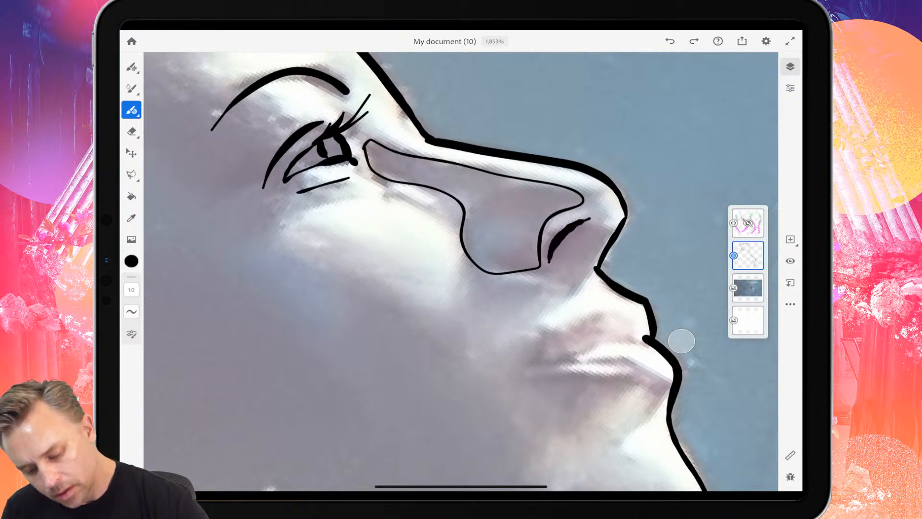
mouse_move(600, 229)
mouse_down()
mouse_move(563, 289)
mouse_move(511, 288)
mouse_up()
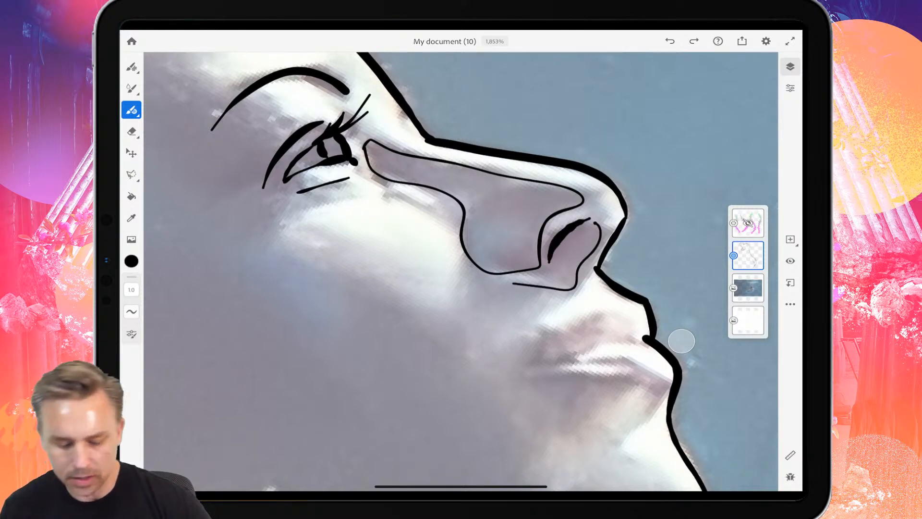
scroll(681, 341, down, 5)
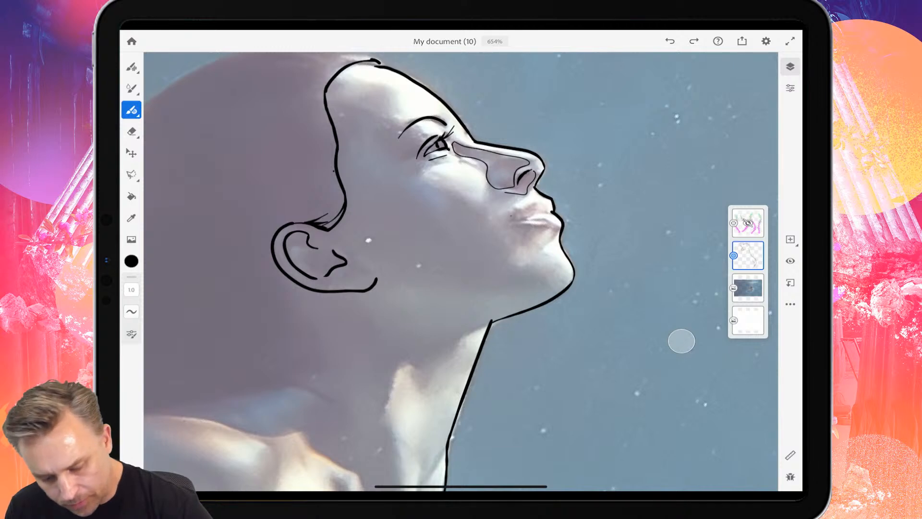
Trace the lips and outline the light and shadow shapes on the chin, forehead and cheek.
mouse_move(510, 215)
mouse_down()
mouse_move(549, 199)
mouse_move(552, 209)
mouse_move(509, 218)
mouse_move(559, 226)
mouse_move(516, 249)
mouse_move(516, 262)
mouse_move(545, 264)
mouse_move(559, 279)
mouse_move(548, 300)
mouse_up()
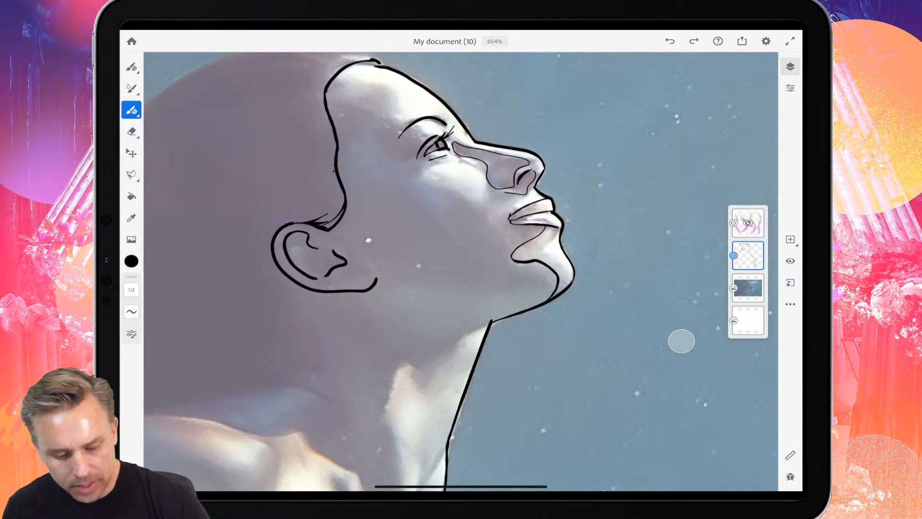
mouse_move(327, 89)
mouse_down()
mouse_move(386, 95)
mouse_move(393, 132)
mouse_move(422, 135)
mouse_up()
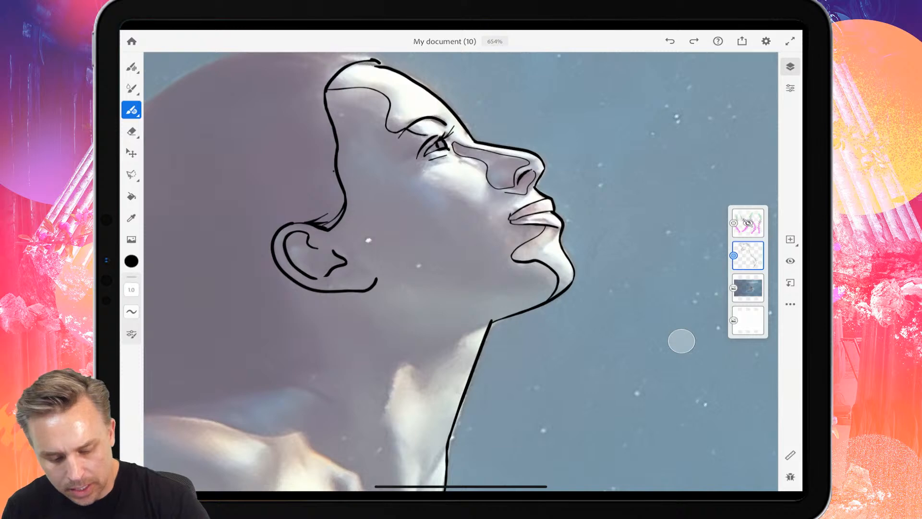
mouse_move(429, 161)
mouse_down()
mouse_move(418, 184)
mouse_move(450, 202)
mouse_move(491, 191)
mouse_up()
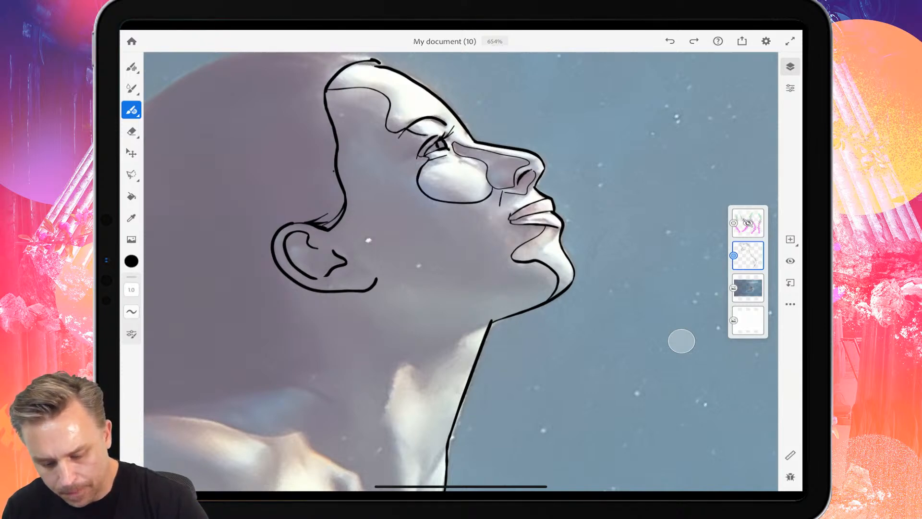
Trace the edge between light and shadow on the neck, from the throat down around the highlight.
scroll(471, 154, down, 5)
scroll(441, 180, up, 4)
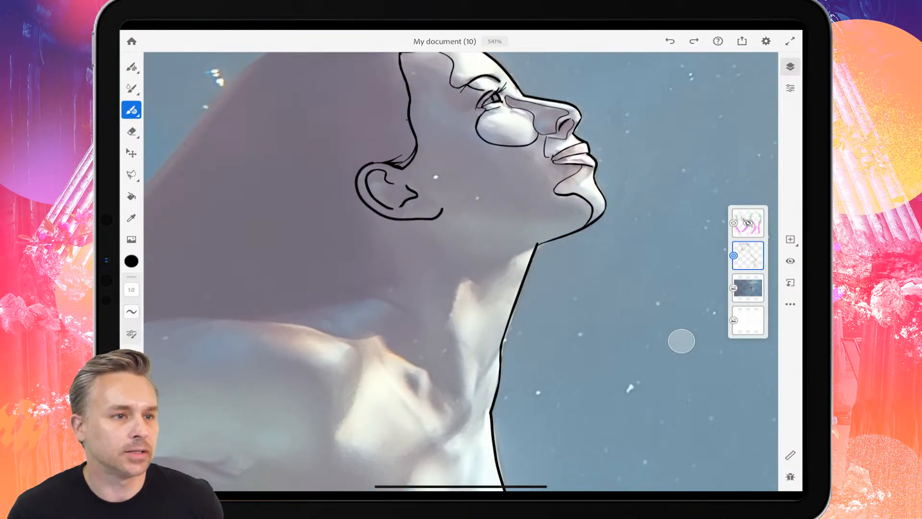
scroll(480, 288, up, 3)
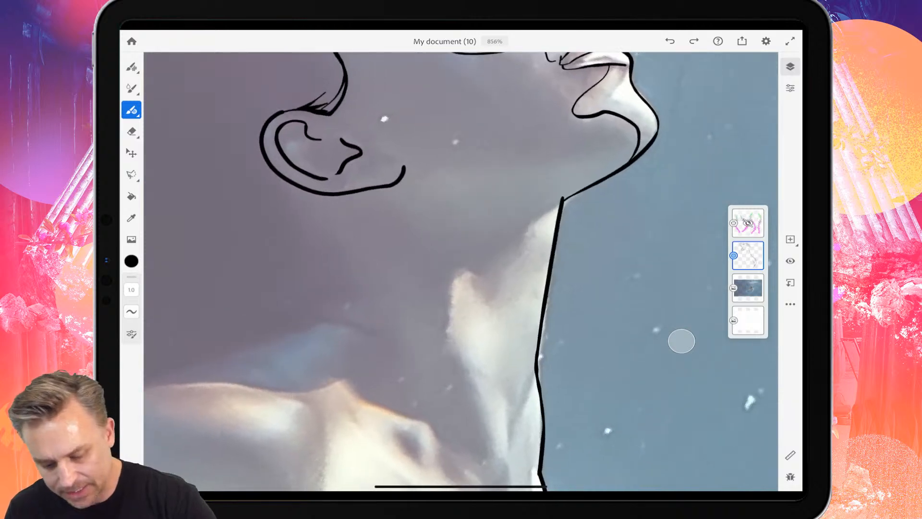
mouse_move(560, 200)
mouse_down()
mouse_move(524, 231)
mouse_move(509, 270)
mouse_move(453, 283)
mouse_move(445, 347)
mouse_up()
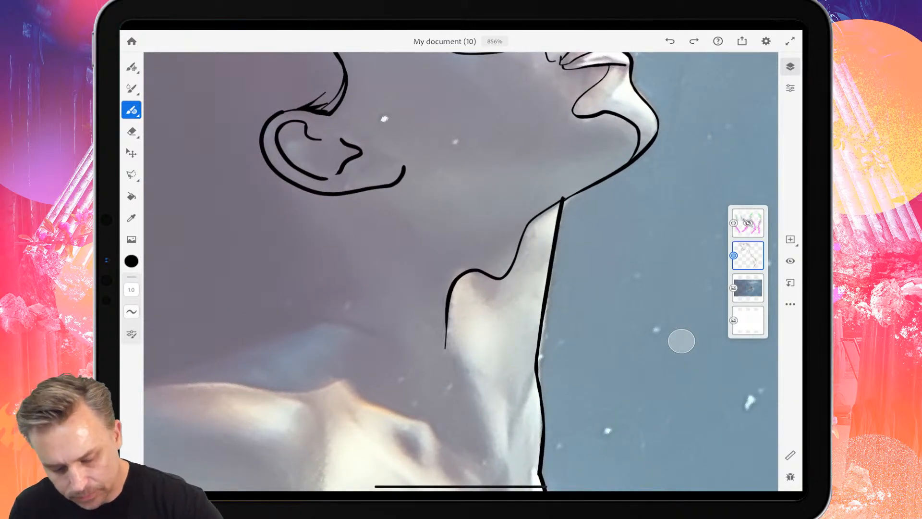
Trace the outer contour of the hair from the top of the forehead down the back to the arm.
scroll(461, 269, down, 2)
scroll(461, 269, down, 5)
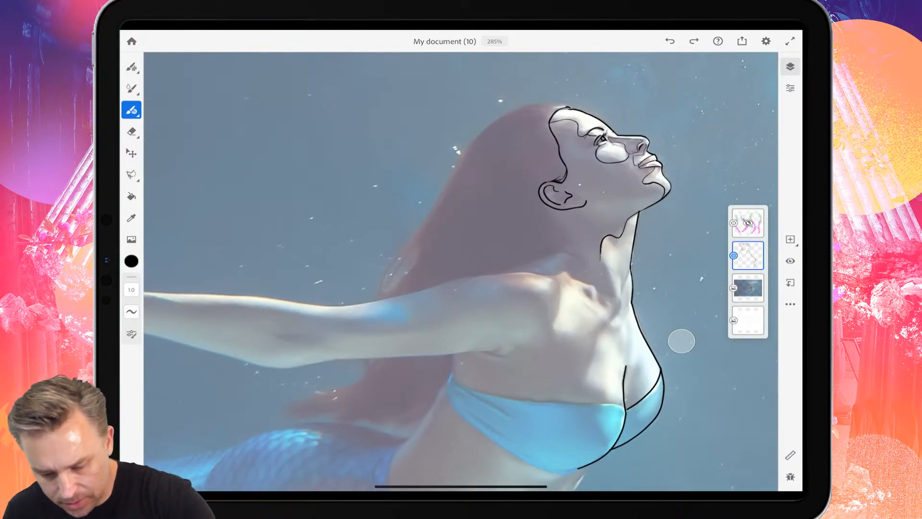
mouse_move(570, 103)
mouse_down()
mouse_move(494, 107)
mouse_move(433, 215)
mouse_move(368, 295)
mouse_up()
scroll(461, 269, down, 3)
Trace the outstretched arm's upper edge from shoulder to wrist and its underside from the armpit to the wrist.
scroll(461, 269, up, 5)
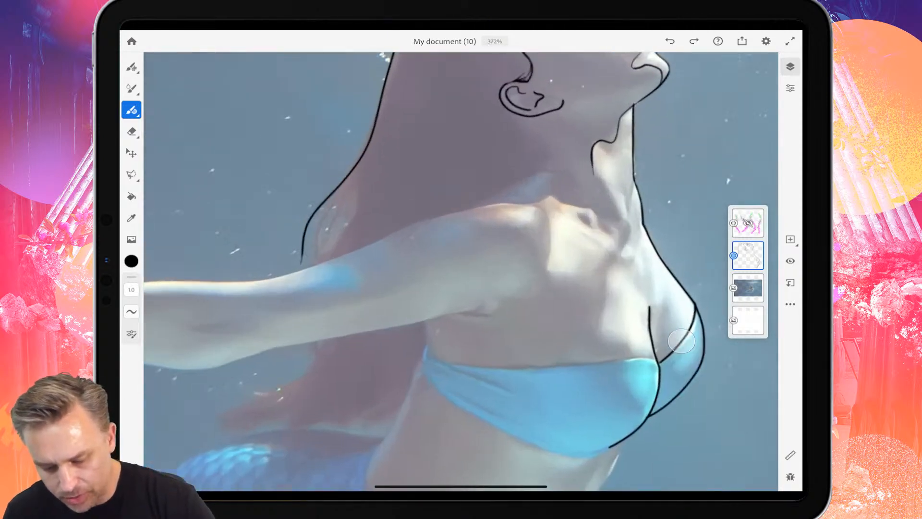
drag(477, 222, 273, 299)
scroll(461, 272, down, 5)
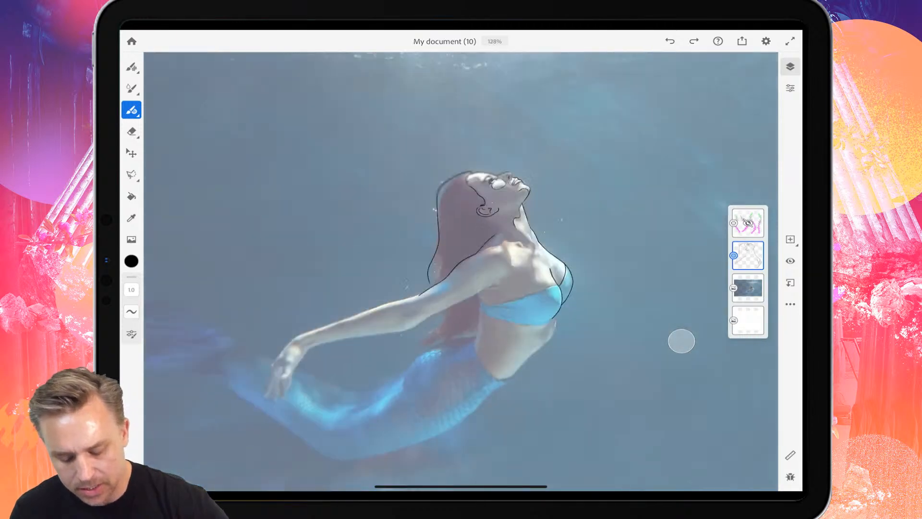
scroll(461, 271, up, 5)
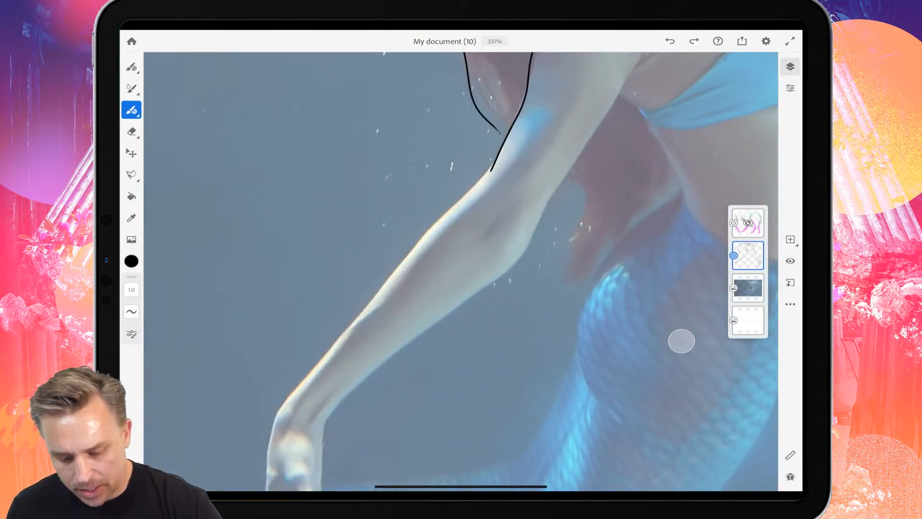
mouse_move(497, 152)
mouse_down()
mouse_move(412, 239)
mouse_move(361, 316)
mouse_move(286, 398)
mouse_move(265, 462)
mouse_up()
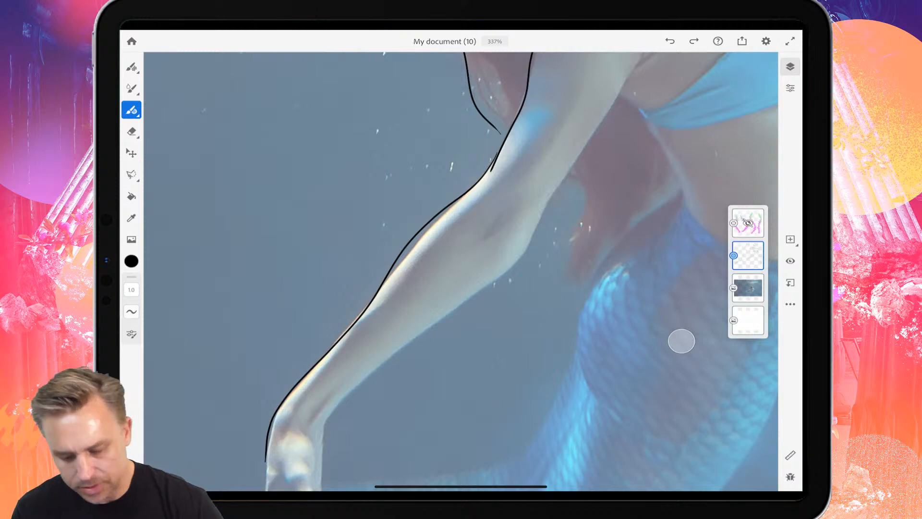
scroll(461, 272, down, 3)
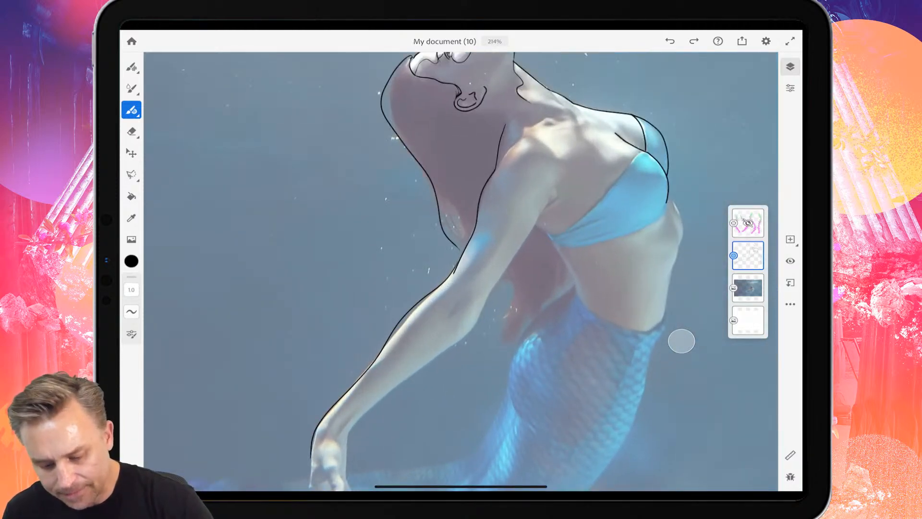
mouse_move(550, 195)
mouse_down()
mouse_move(472, 329)
mouse_move(355, 420)
mouse_up()
scroll(461, 271, down, 4)
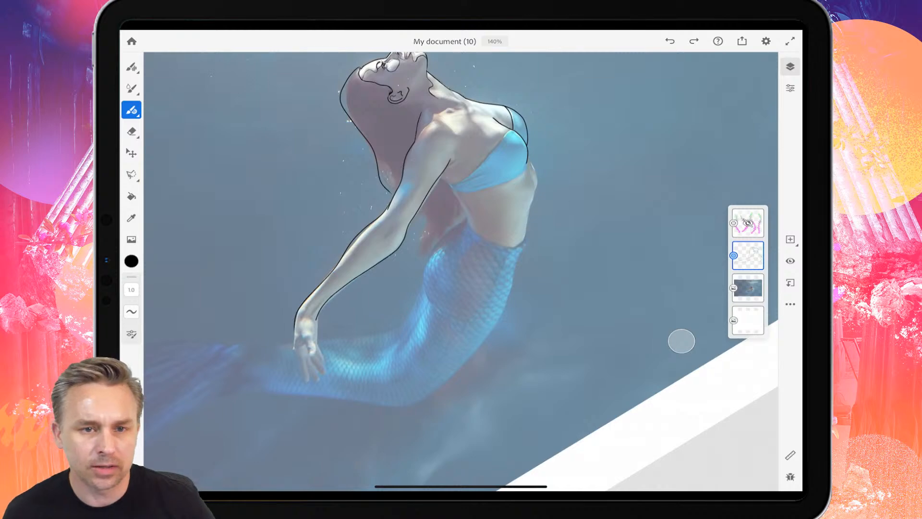
Trace the outline of the hand with its thumb and separate fingers.
scroll(254, 398, up, 5)
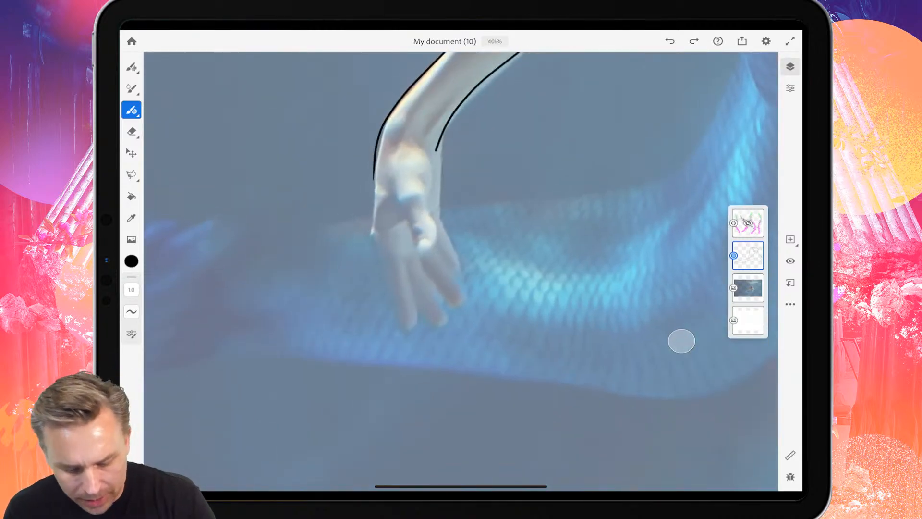
mouse_move(374, 170)
mouse_down()
mouse_move(371, 231)
mouse_move(401, 331)
mouse_move(411, 332)
mouse_move(409, 264)
mouse_move(431, 329)
mouse_move(439, 309)
mouse_move(420, 263)
mouse_move(455, 318)
mouse_move(434, 240)
mouse_up()
mouse_move(458, 272)
mouse_down()
mouse_move(434, 242)
mouse_move(451, 259)
mouse_move(435, 216)
mouse_move(436, 152)
mouse_move(426, 162)
mouse_move(436, 230)
mouse_move(421, 260)
mouse_move(405, 217)
mouse_up()
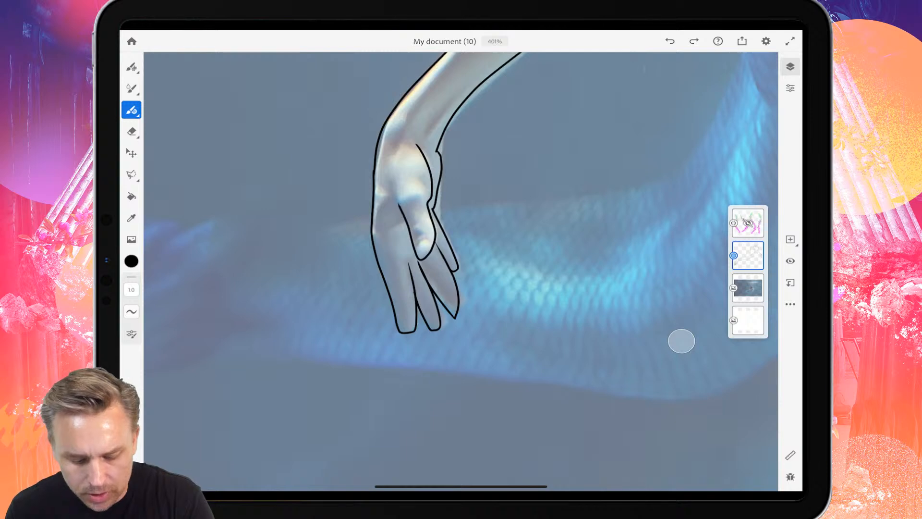
Outline the highlight and shadow shapes on the palm, thumb and wrist.
mouse_move(394, 172)
mouse_down()
mouse_move(398, 193)
mouse_move(418, 197)
mouse_move(417, 229)
mouse_up()
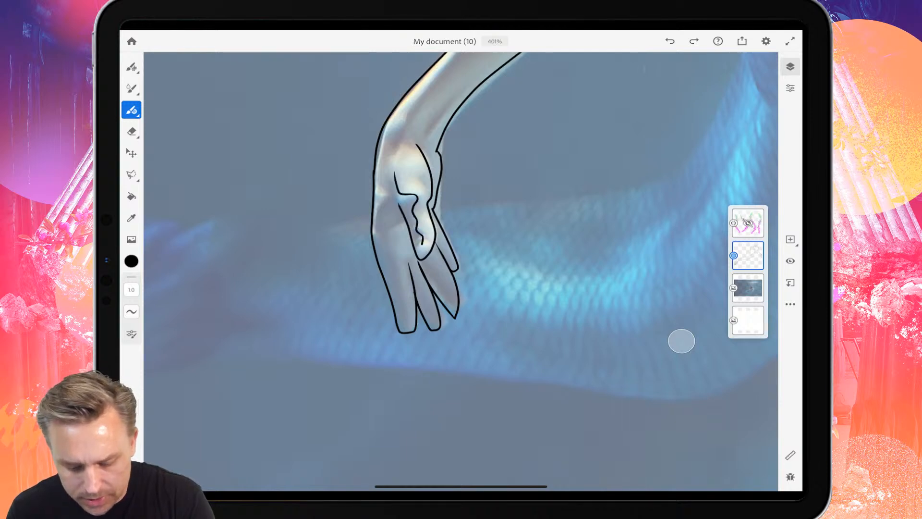
mouse_move(393, 171)
mouse_down()
mouse_move(388, 203)
mouse_move(373, 221)
mouse_up()
drag(379, 179, 410, 106)
drag(384, 152, 415, 143)
Trace the inner edge of the highlight along the arm from the wrist up past the elbow.
scroll(461, 271, down, 5)
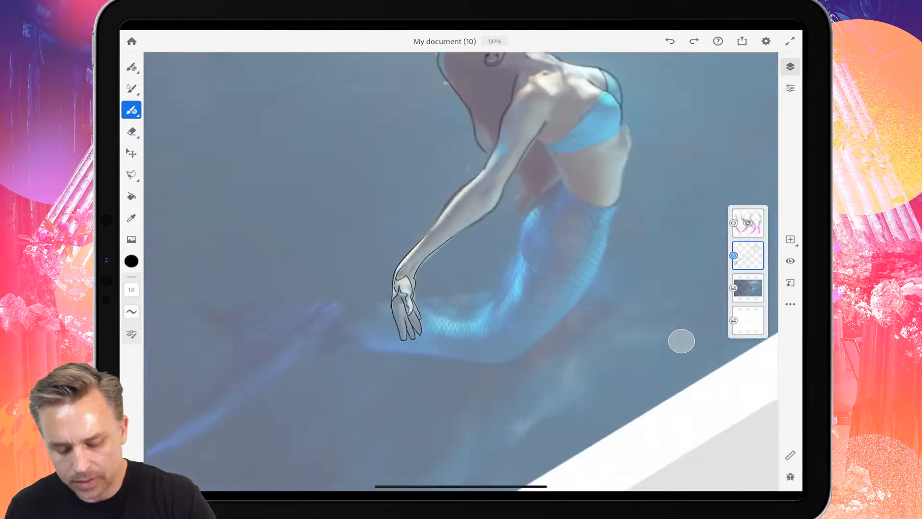
drag(438, 260, 417, 284)
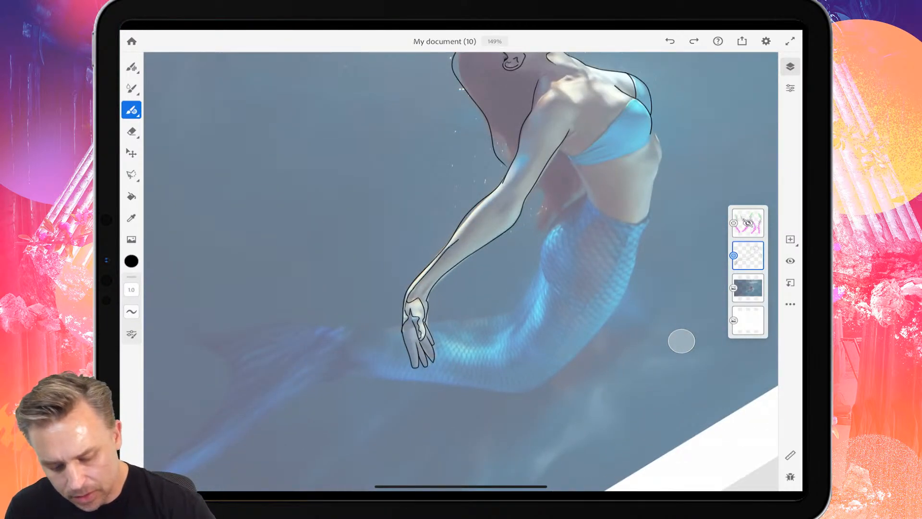
drag(458, 241, 508, 180)
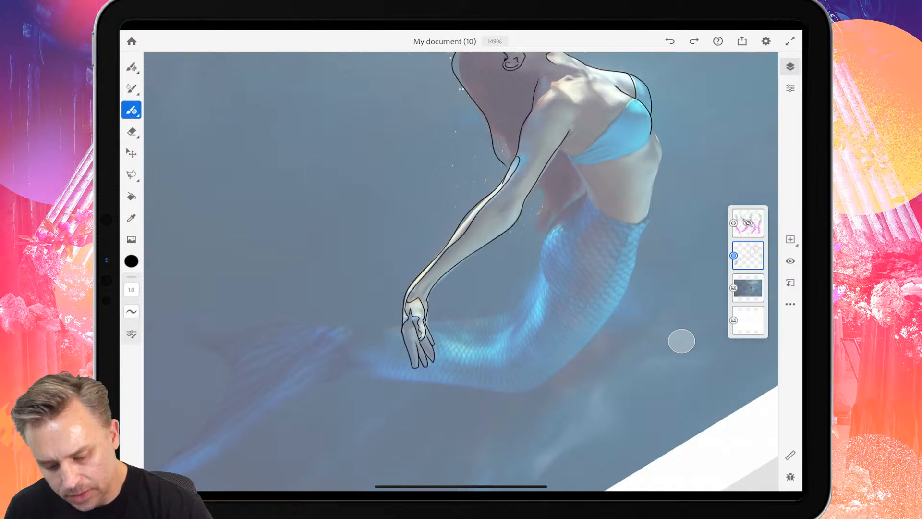
Trace the armpit crease and the torso's edge from beneath the arm past the bikini band down to the waist.
scroll(505, 187, up, 5)
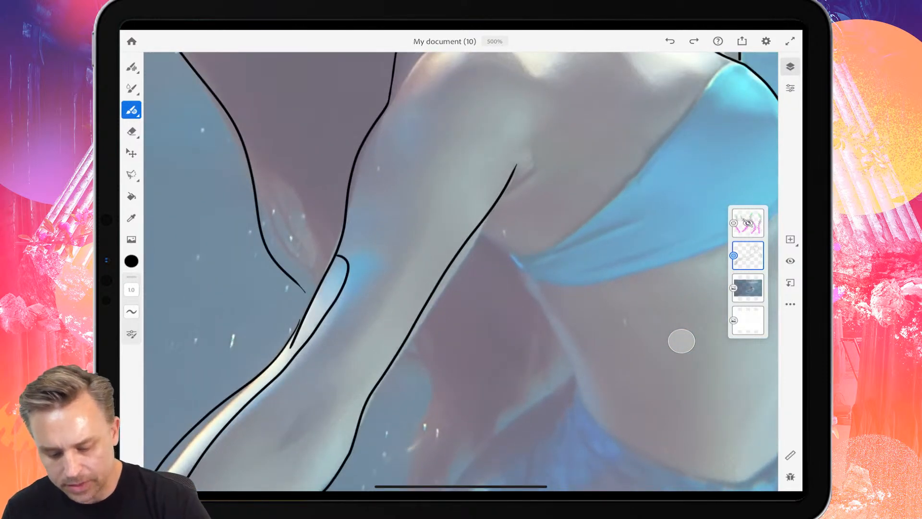
drag(505, 192, 544, 163)
mouse_move(478, 231)
mouse_down()
mouse_move(515, 255)
mouse_move(559, 327)
mouse_move(583, 408)
mouse_up()
scroll(461, 271, down, 3)
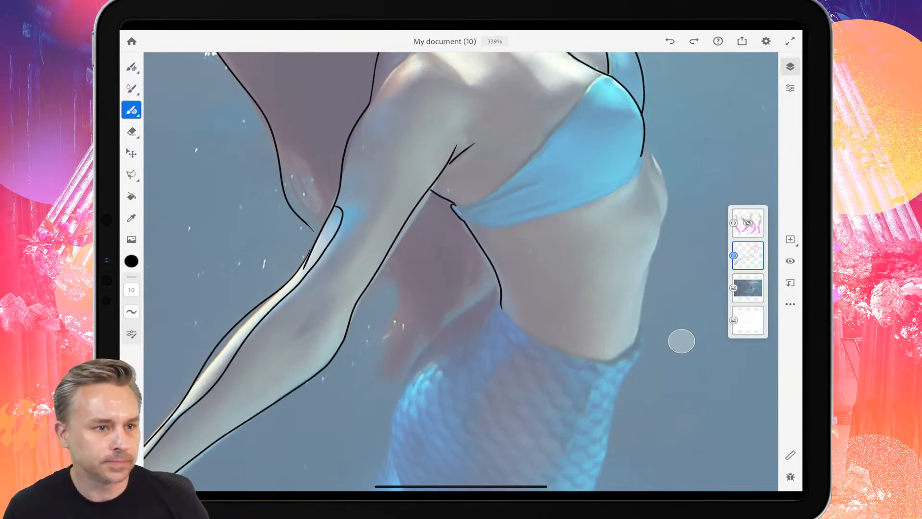
Trace the waistline along the top of the tail and the belly's outer edge up to the bikini top, including the rib highlight.
scroll(461, 272, up, 3)
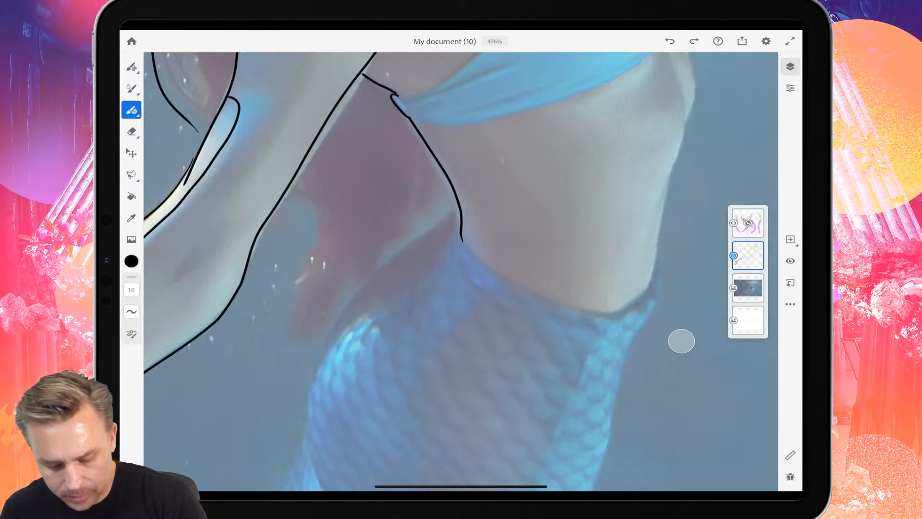
mouse_move(461, 239)
mouse_down()
mouse_move(485, 262)
mouse_move(598, 307)
mouse_move(650, 279)
mouse_move(658, 206)
mouse_move(687, 120)
mouse_up()
scroll(461, 272, up, 1)
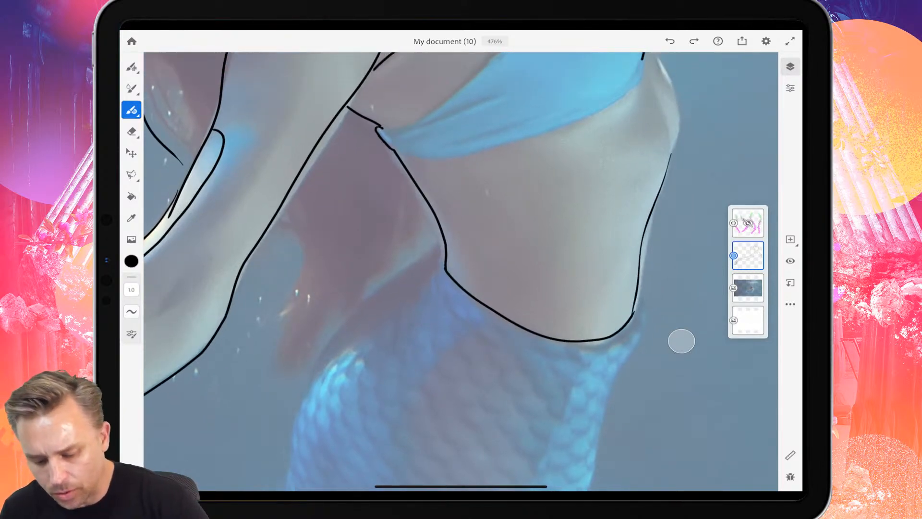
scroll(461, 271, up, 3)
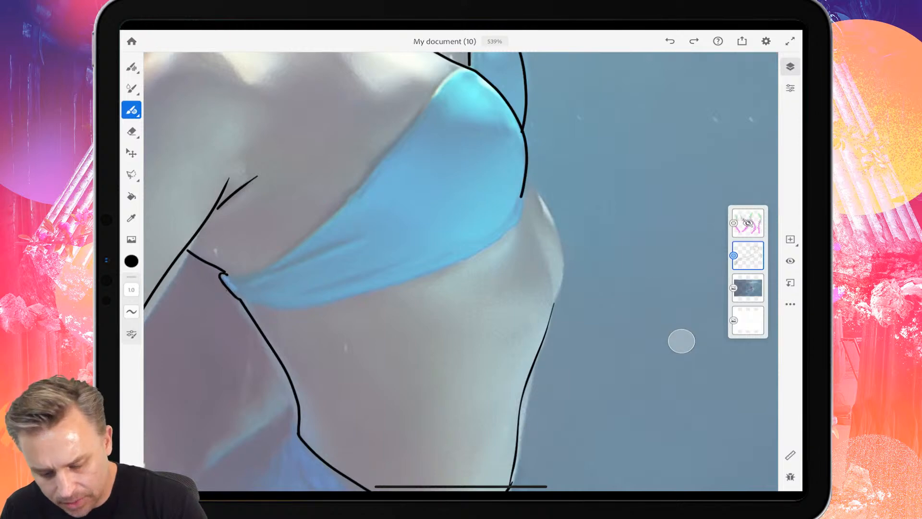
mouse_move(527, 170)
mouse_down()
mouse_move(560, 251)
mouse_move(555, 303)
mouse_up()
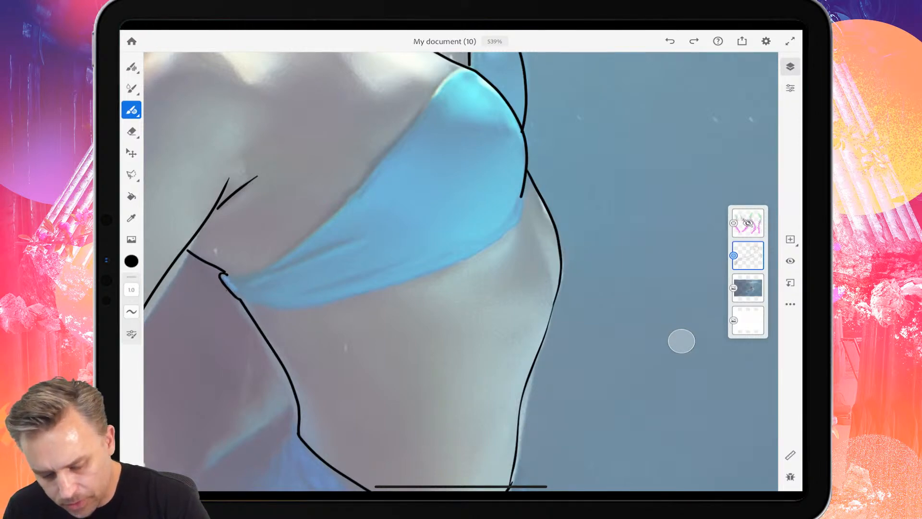
drag(523, 203, 549, 315)
Outline the bikini top's lower and upper edges and add the fold and highlight shapes on both cups.
mouse_move(523, 202)
mouse_down()
mouse_move(489, 241)
mouse_move(424, 274)
mouse_move(322, 304)
mouse_move(244, 307)
mouse_up()
mouse_move(225, 272)
mouse_down()
mouse_move(273, 262)
mouse_move(314, 229)
mouse_move(462, 66)
mouse_move(466, 119)
mouse_move(520, 126)
mouse_up()
scroll(462, 269, down, 5)
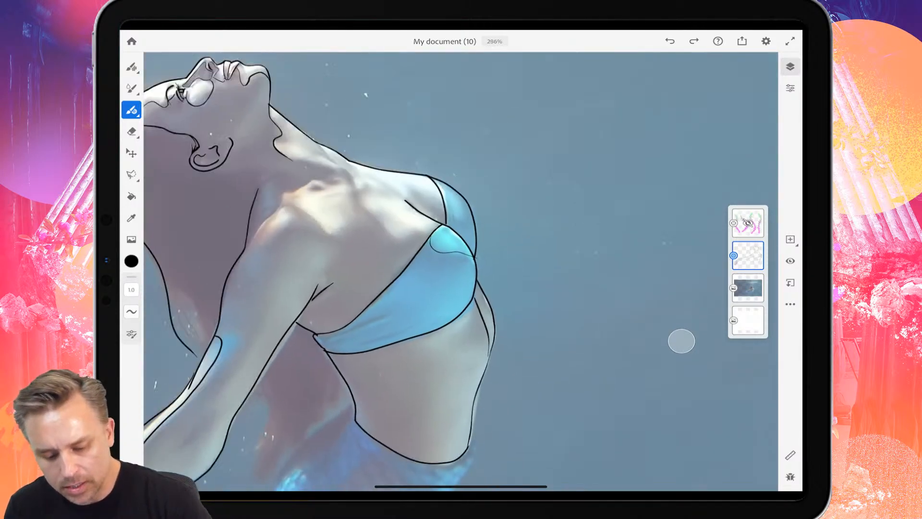
drag(457, 197, 465, 221)
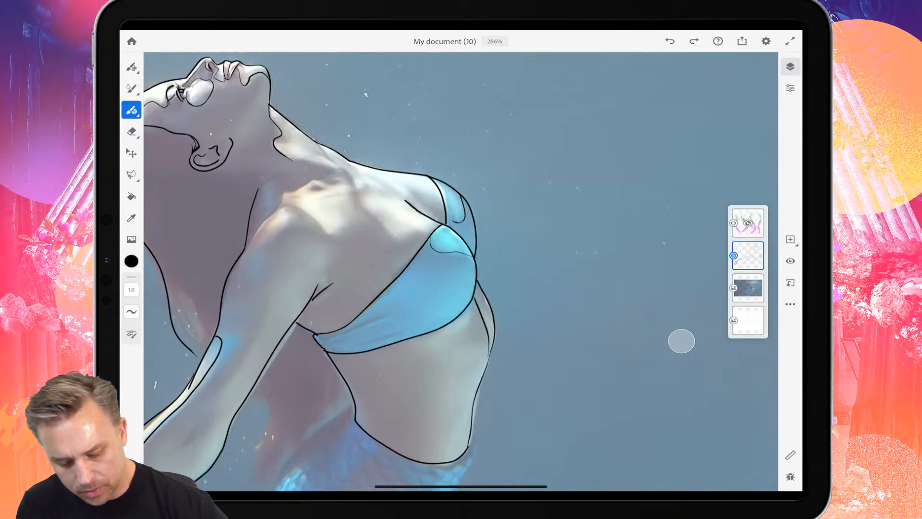
scroll(681, 340, down, 10)
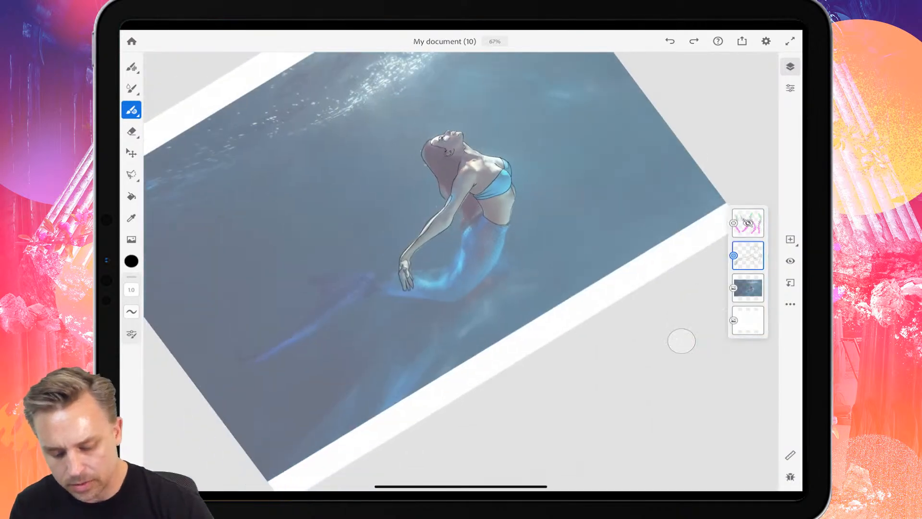
scroll(681, 341, up, 8)
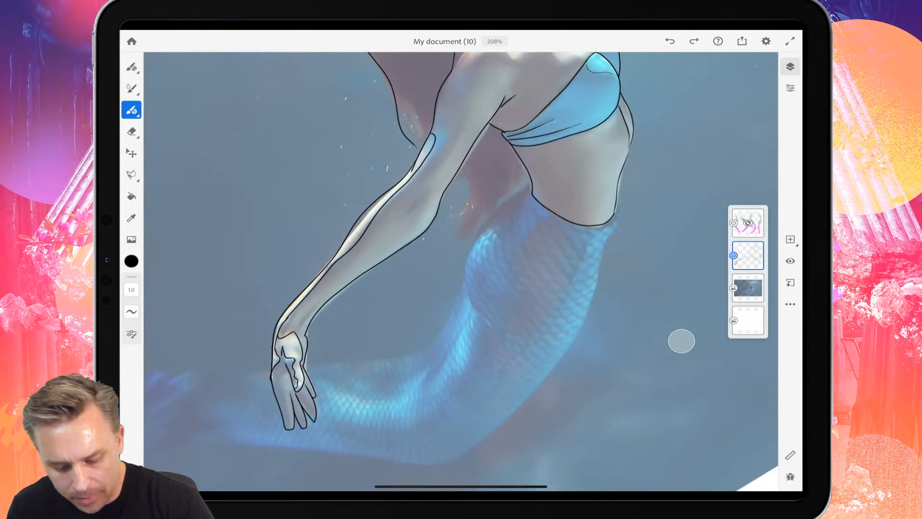
mouse_move(452, 175)
mouse_down()
mouse_move(454, 238)
mouse_move(533, 168)
mouse_up()
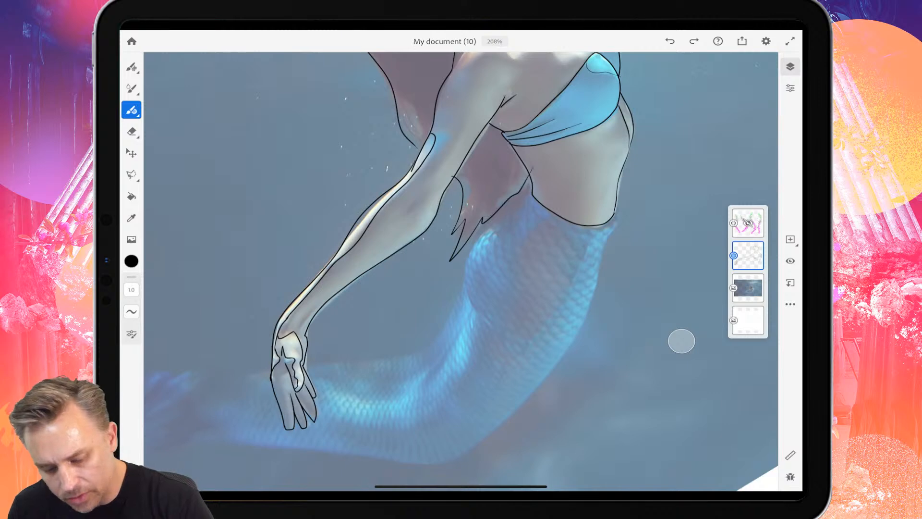
key(ctrl+z)
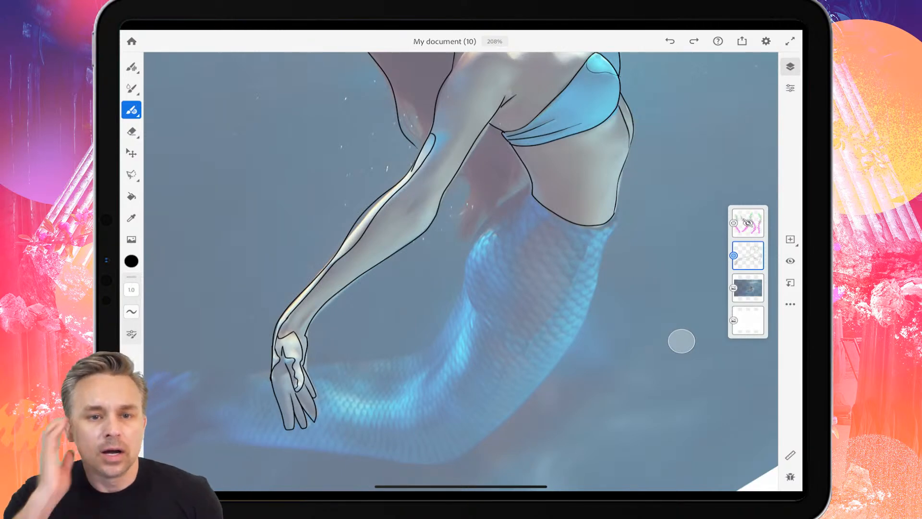
Check the photo with the body line art hidden, show the line art again and add a new layer above it.
scroll(461, 240, down, 5)
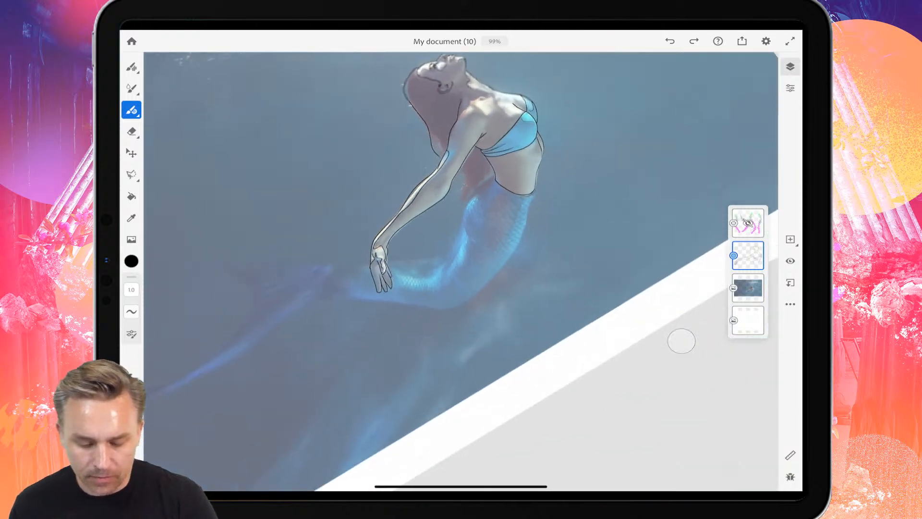
scroll(461, 272, up, 3)
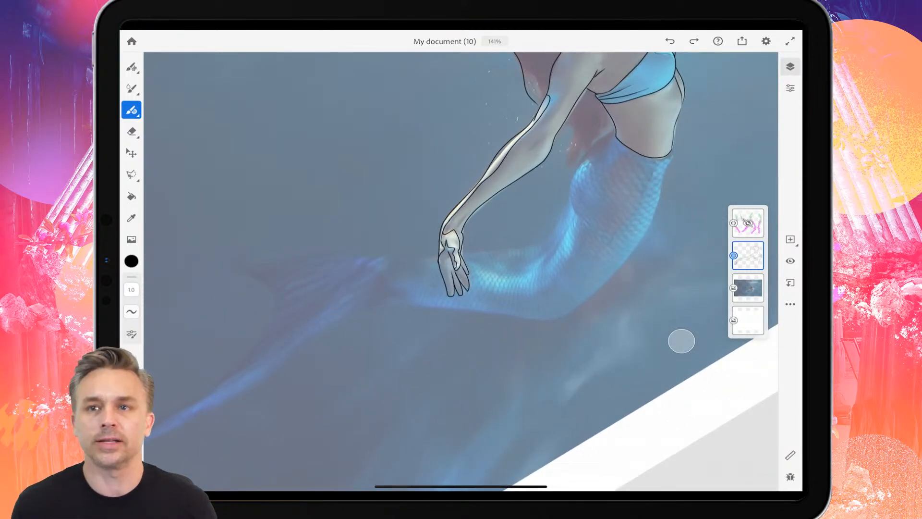
click(791, 261)
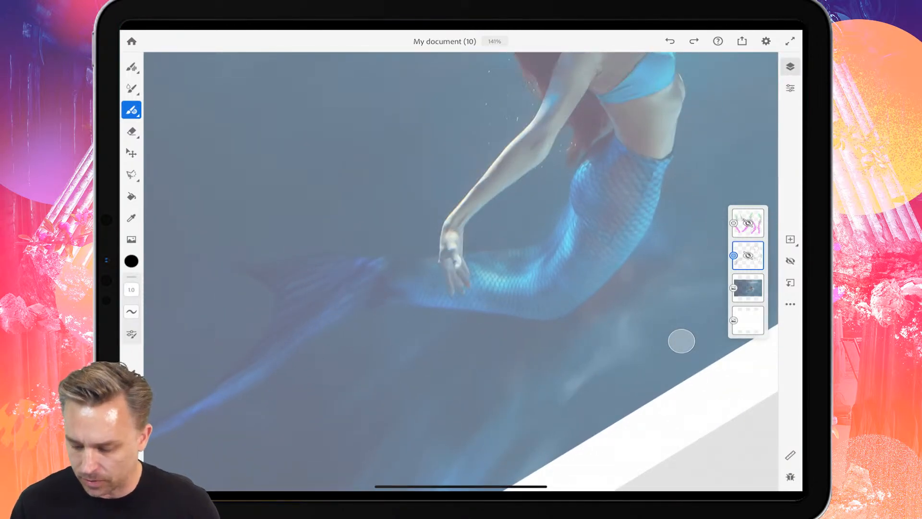
click(791, 261)
click(790, 239)
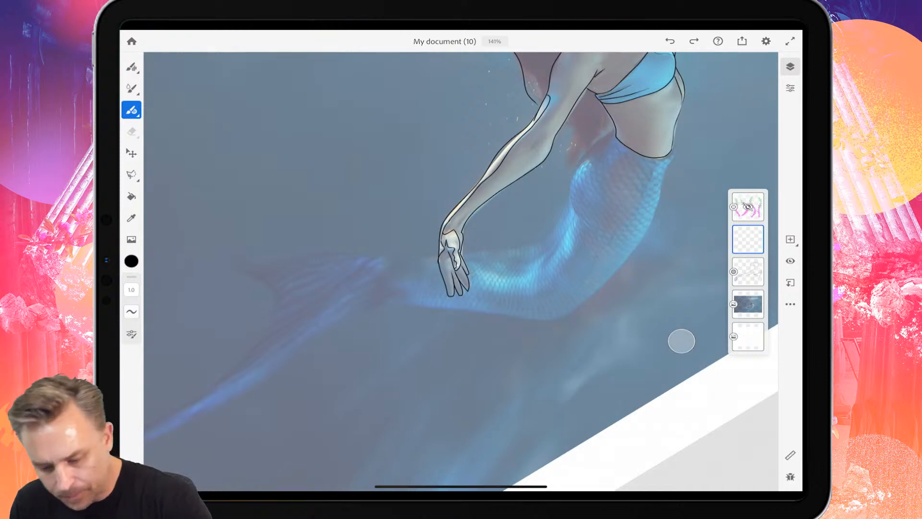
Trace the tail's inner edge from the waist past the hand to the upper fin tip and around the fin's notch.
mouse_move(612, 127)
mouse_down()
mouse_move(583, 161)
mouse_move(553, 228)
mouse_move(501, 254)
mouse_move(211, 257)
mouse_move(257, 277)
mouse_move(221, 374)
mouse_up()
scroll(461, 271, down, 2)
scroll(394, 255, up, 4)
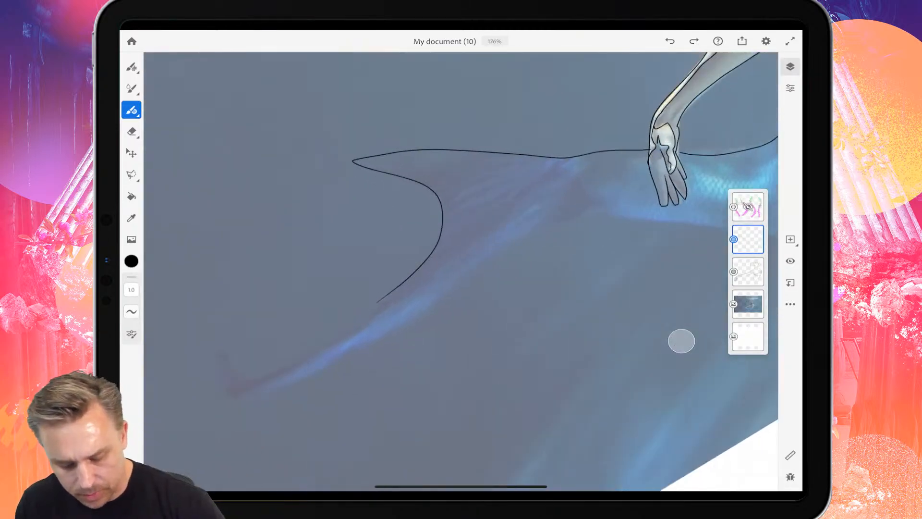
Trace the lower fin lobe and the tail's underside around the bend up to the hip.
mouse_move(377, 301)
mouse_down()
mouse_move(274, 375)
mouse_move(216, 403)
mouse_move(319, 371)
mouse_move(527, 241)
mouse_move(594, 213)
mouse_up()
scroll(461, 271, down, 3)
scroll(461, 271, up, 2)
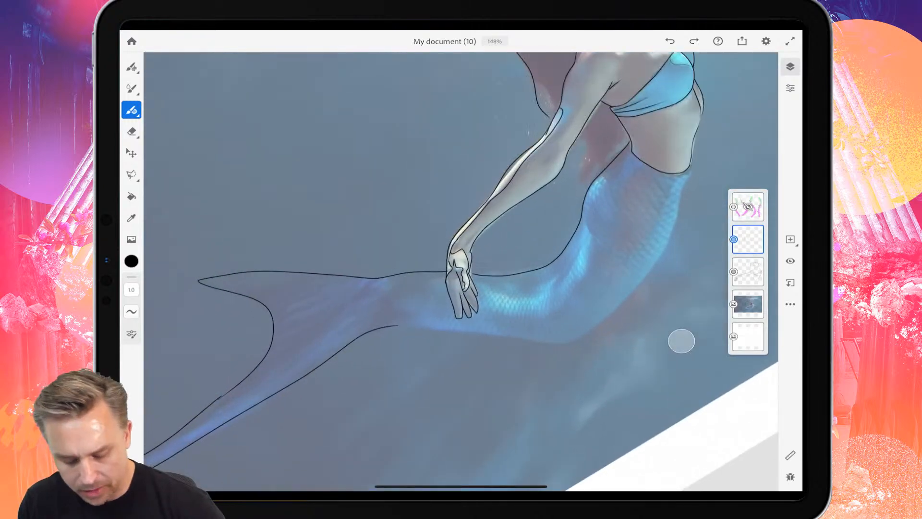
mouse_move(401, 325)
mouse_down()
mouse_move(557, 335)
mouse_move(597, 328)
mouse_move(644, 281)
mouse_move(679, 201)
mouse_up()
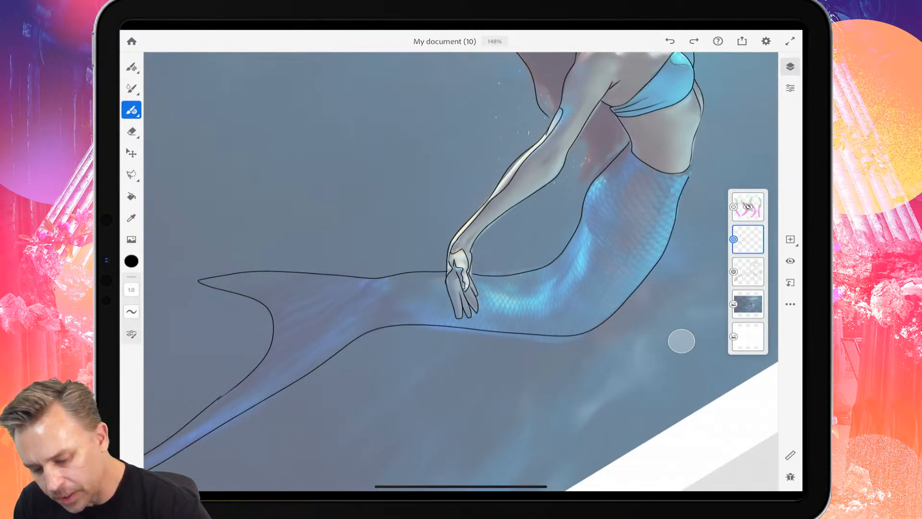
Hide the body line art layer and trace the tail's curved waistline between its two edges on the tail layer.
scroll(681, 341, up, 5)
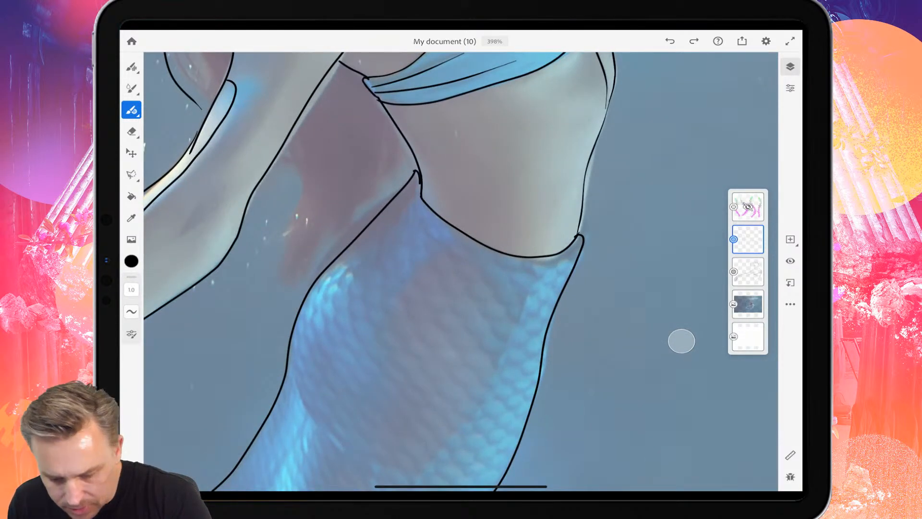
click(748, 271)
click(791, 261)
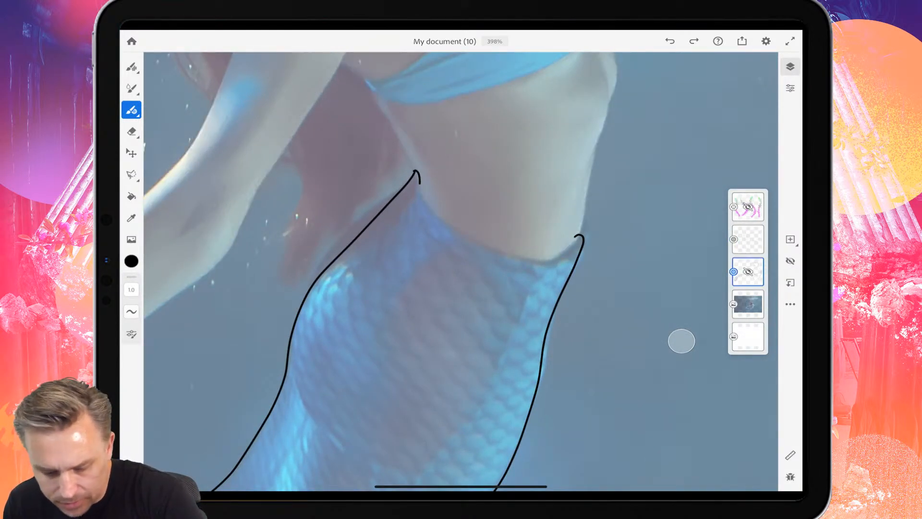
click(681, 341)
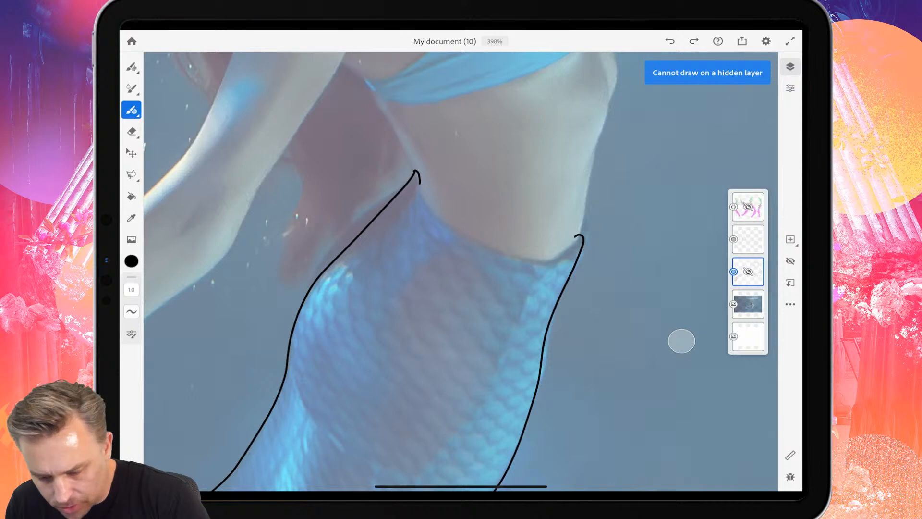
click(748, 238)
mouse_move(418, 176)
mouse_down()
mouse_move(427, 201)
mouse_move(490, 251)
mouse_move(551, 261)
mouse_move(576, 237)
mouse_up()
Outline the shading shape along the inner bend of the tail, from below the hip to beside the hand.
scroll(461, 269, down, 5)
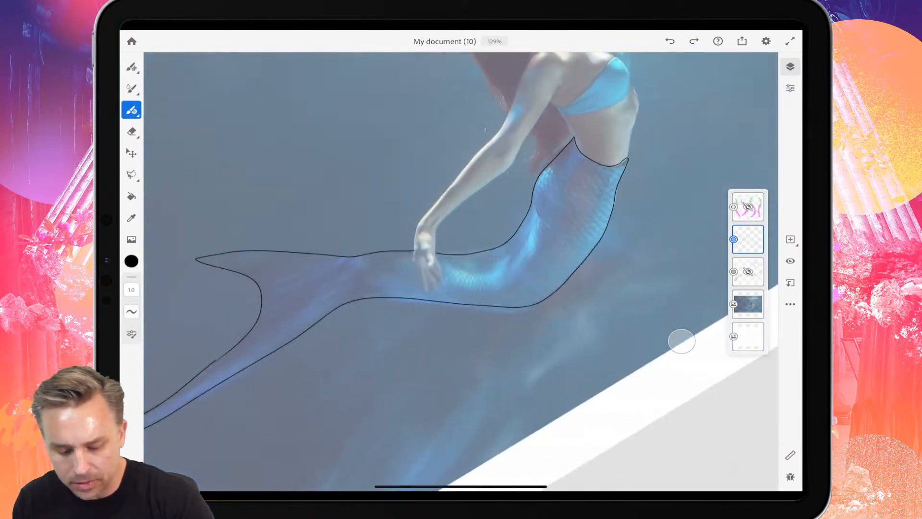
scroll(545, 179, up, 3)
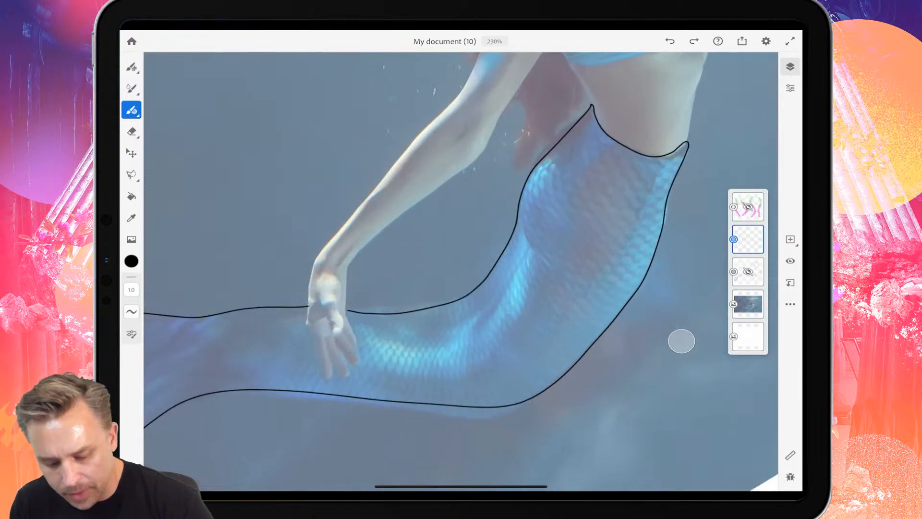
mouse_move(517, 206)
mouse_down()
mouse_move(537, 253)
mouse_move(483, 328)
mouse_move(461, 347)
mouse_move(380, 343)
mouse_up()
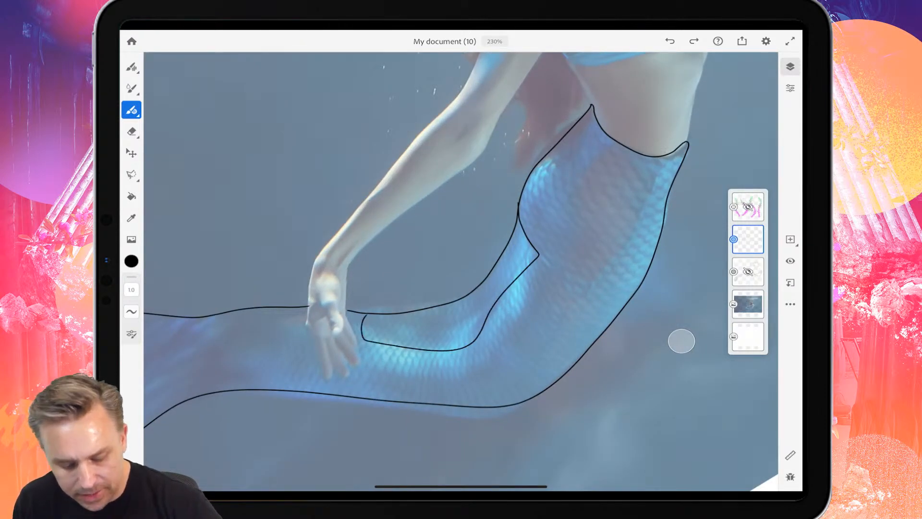
Outline the inner panel of the tail fin and fill it with short diagonal ray lines.
scroll(461, 269, down, 5)
scroll(461, 268, up, 3)
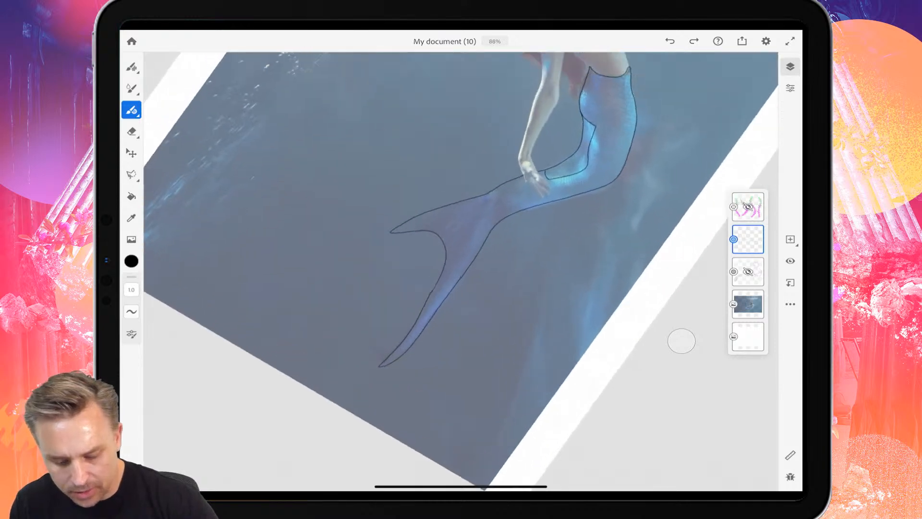
scroll(528, 173, up, 3)
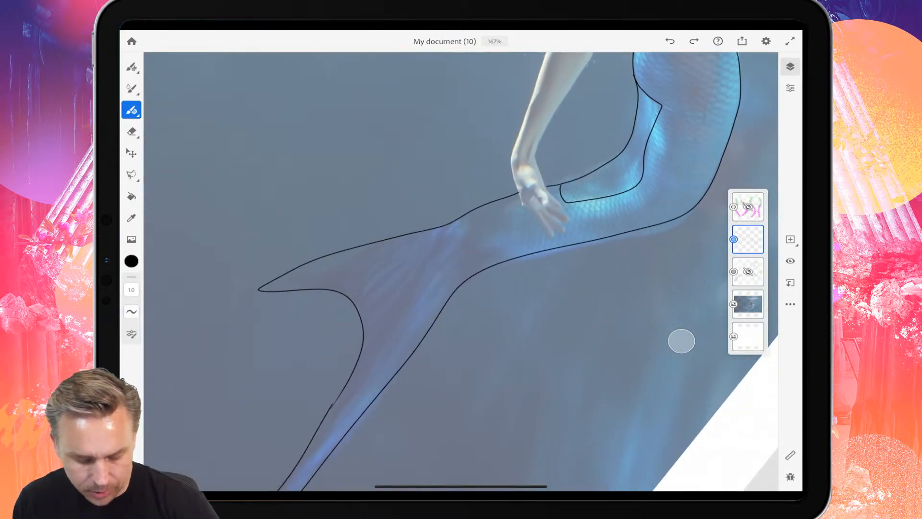
mouse_move(312, 441)
mouse_down()
mouse_move(435, 264)
mouse_move(390, 257)
mouse_move(296, 279)
mouse_move(409, 259)
mouse_up()
key(ctrl+z)
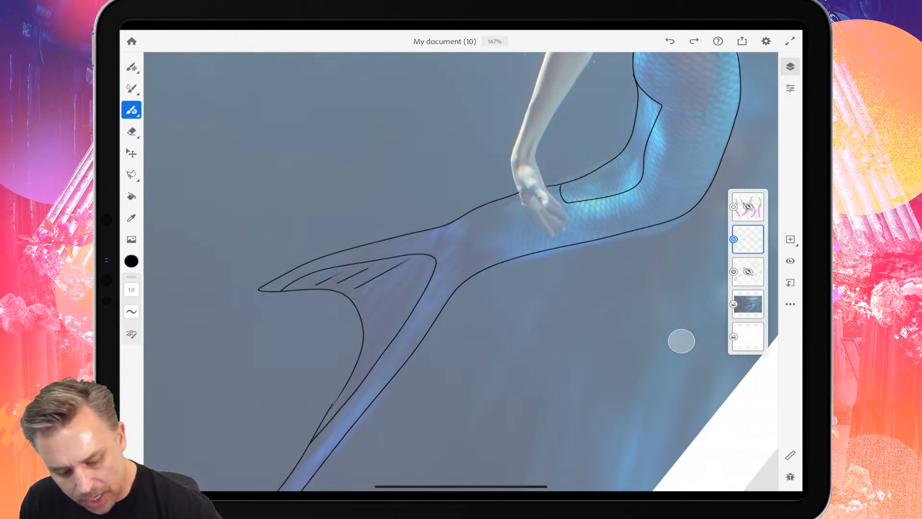
mouse_move(363, 296)
mouse_down()
mouse_move(423, 268)
mouse_move(415, 287)
mouse_up()
drag(374, 323, 416, 298)
drag(370, 339, 387, 325)
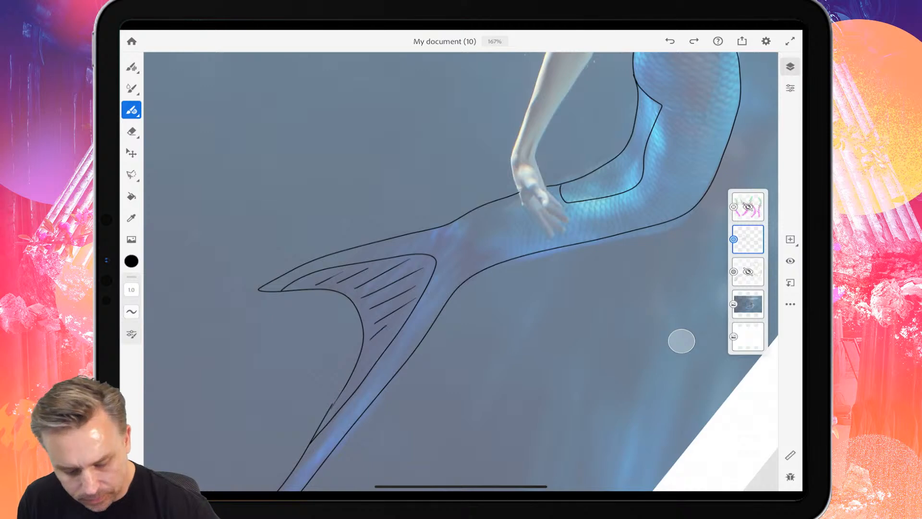
Select the hidden body line art layer and make it visible again.
scroll(461, 272, down, 5)
scroll(461, 271, up, 5)
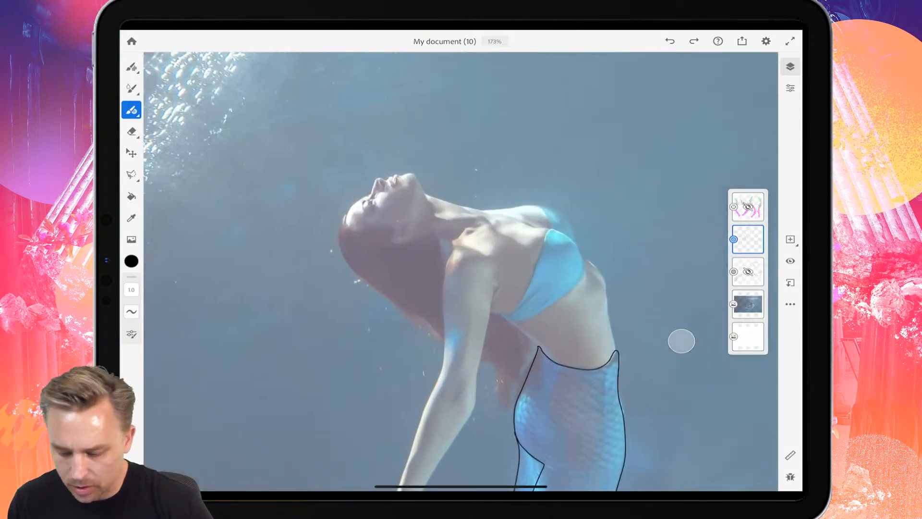
click(748, 271)
click(790, 261)
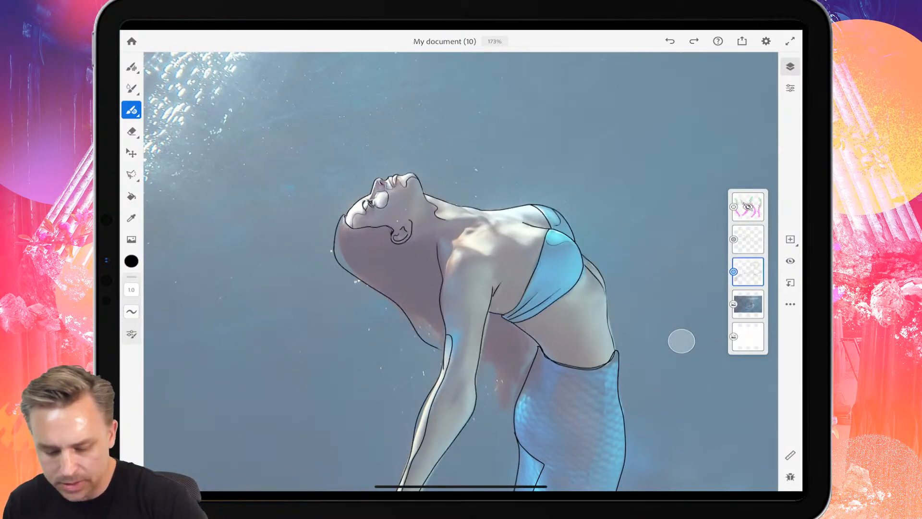
Erase the outer hair outline on the body layer from its lower end near the arm up to the back of the head.
scroll(461, 271, up, 5)
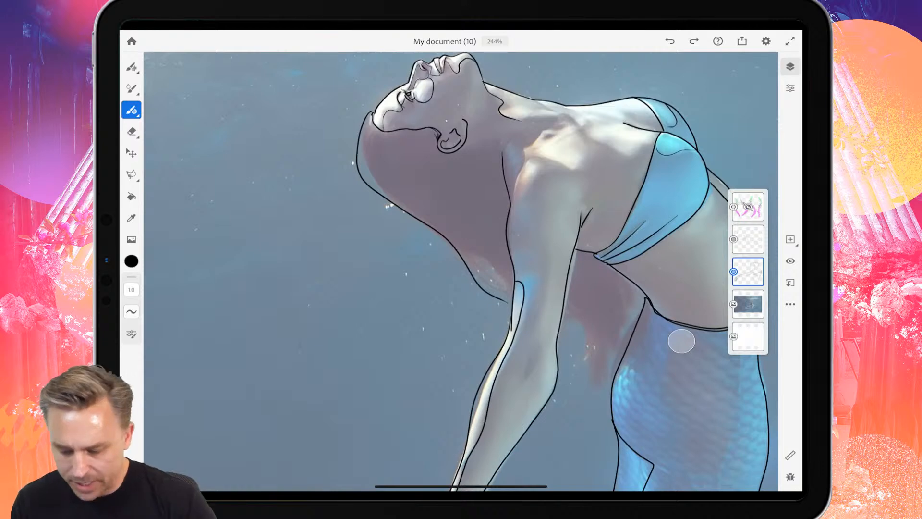
key(e)
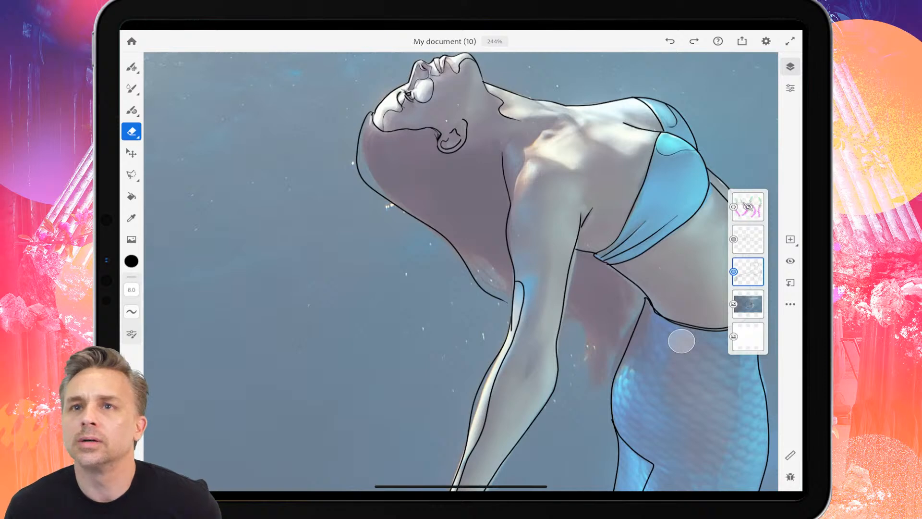
drag(447, 238, 491, 295)
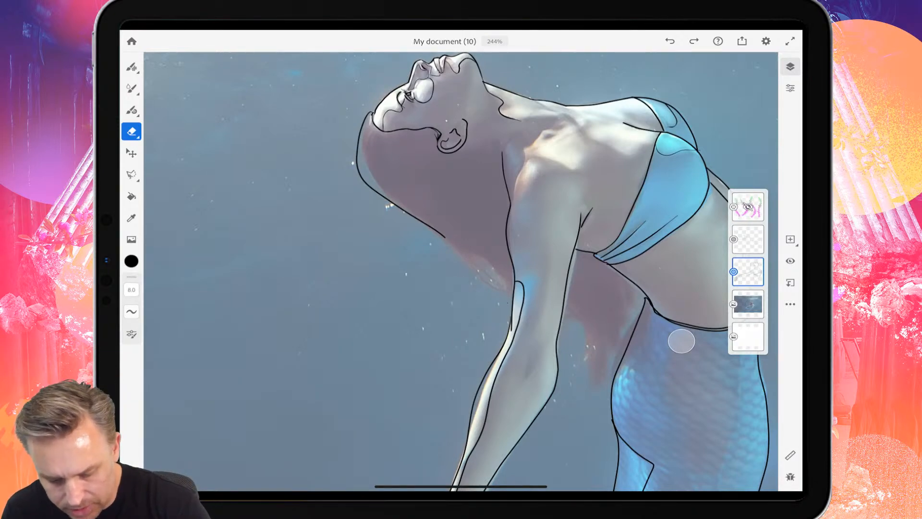
mouse_move(444, 237)
mouse_down()
mouse_move(391, 202)
mouse_move(358, 153)
mouse_up()
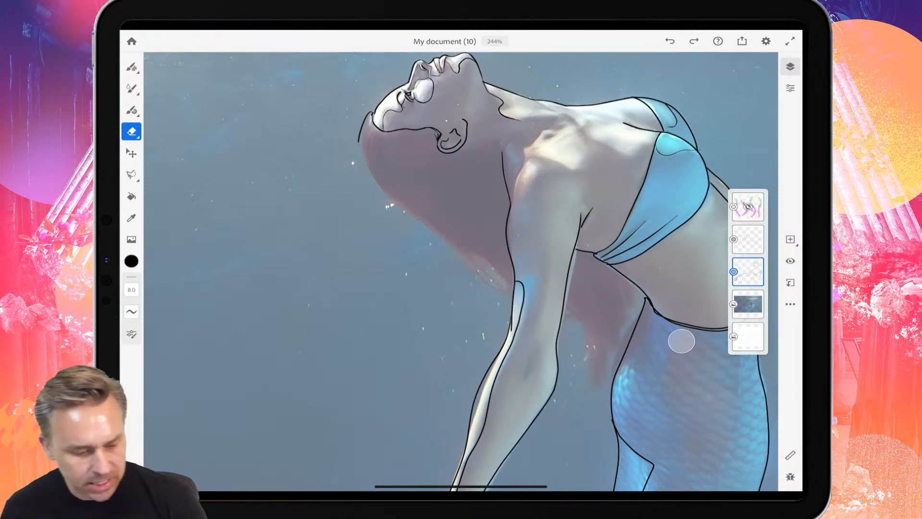
Draw a flowing hair outline on the body layer with the vector brush, from the back of the head past the hand to the hip.
click(131, 110)
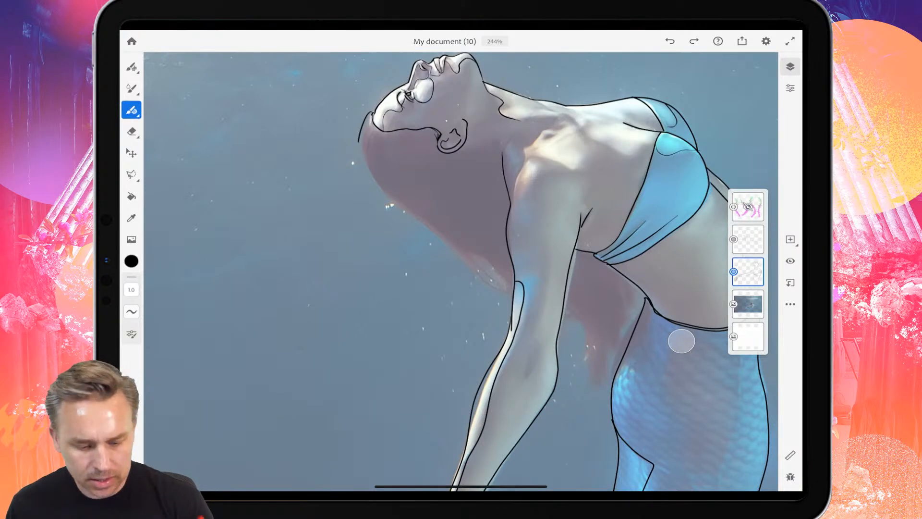
scroll(337, 180, up, 4)
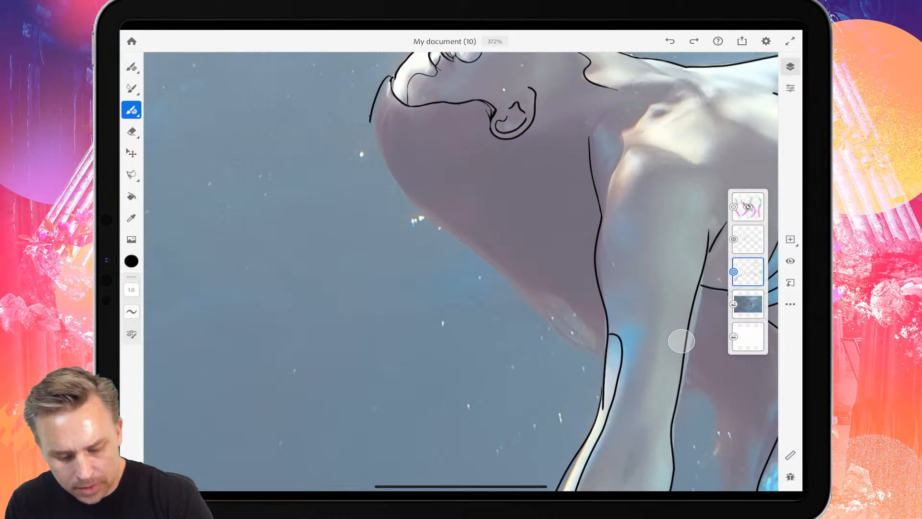
mouse_move(370, 116)
mouse_down()
mouse_move(423, 298)
mouse_move(310, 350)
mouse_up()
scroll(461, 269, down, 5)
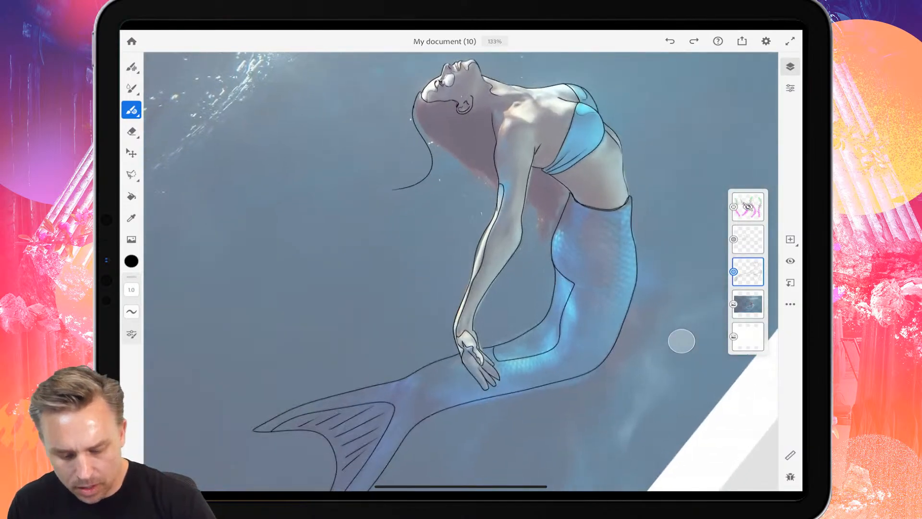
mouse_move(392, 190)
mouse_down()
mouse_move(356, 210)
mouse_move(342, 302)
mouse_move(305, 320)
mouse_move(356, 327)
mouse_move(356, 345)
mouse_move(326, 361)
mouse_move(399, 343)
mouse_move(431, 291)
mouse_move(442, 345)
mouse_move(514, 299)
mouse_up()
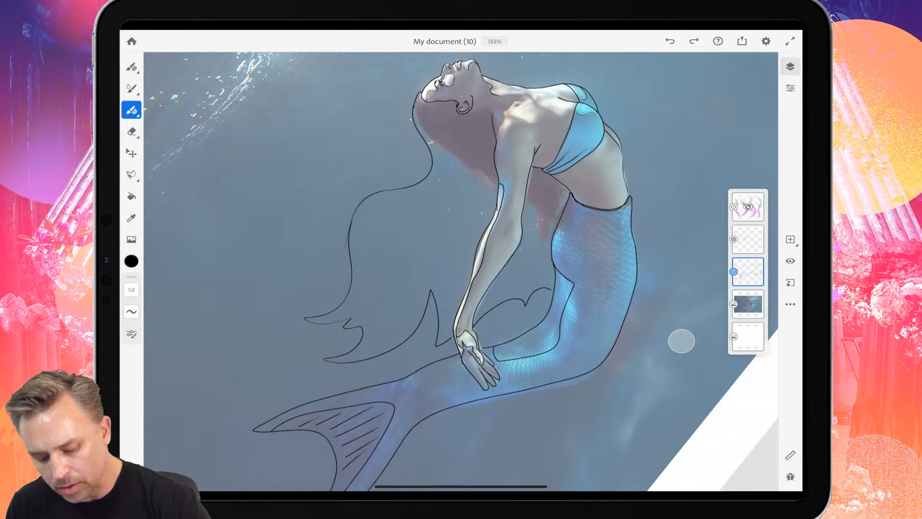
Add short curved strand lines inside the lower hair wave and below the back of the head.
drag(360, 231, 359, 299)
drag(371, 252, 359, 299)
drag(375, 269, 363, 301)
drag(376, 236, 372, 310)
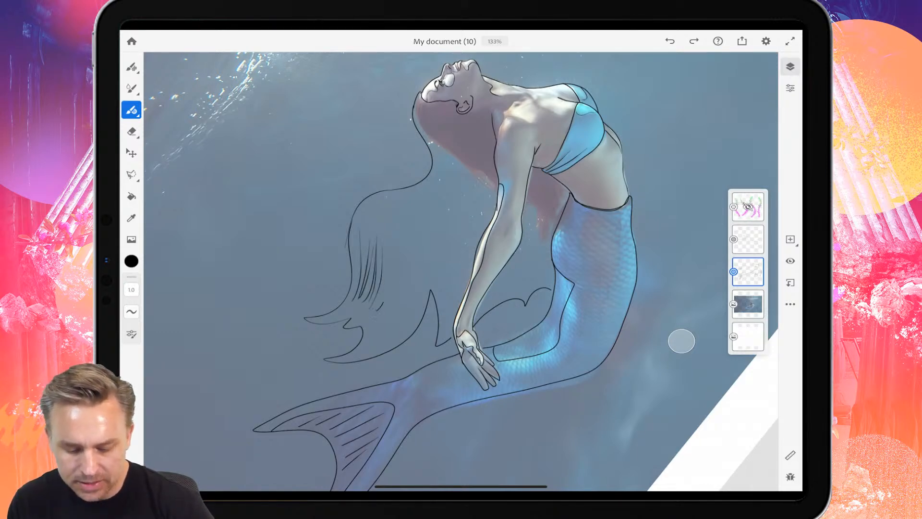
drag(394, 261, 384, 302)
drag(442, 161, 434, 201)
drag(457, 167, 435, 208)
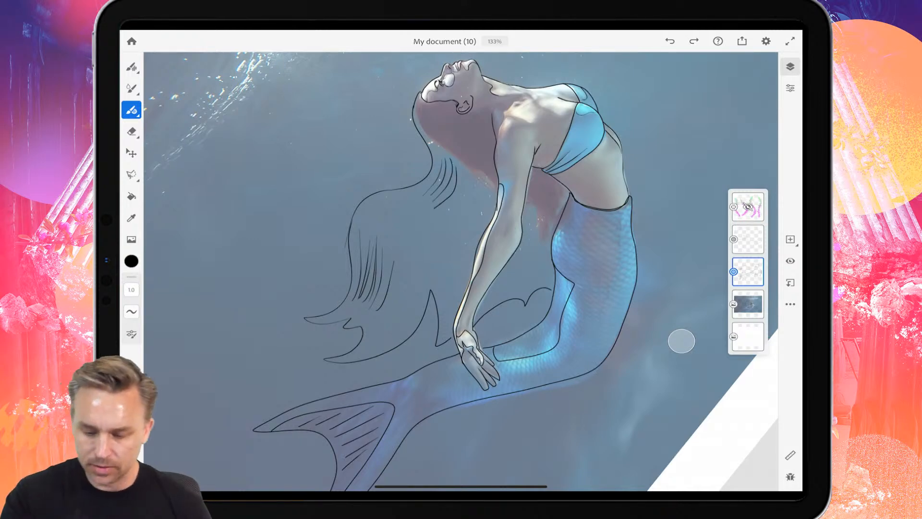
Undo the new strand lines and the whole hair outline back to the head.
key(ctrl+z)
key(ctrl+z)
key(ctrl+z)
key(ctrl+z)
key(ctrl+z)
key(ctrl+z)
key(ctrl+z)
key(ctrl+z)
key(ctrl+z)
key(ctrl+z)
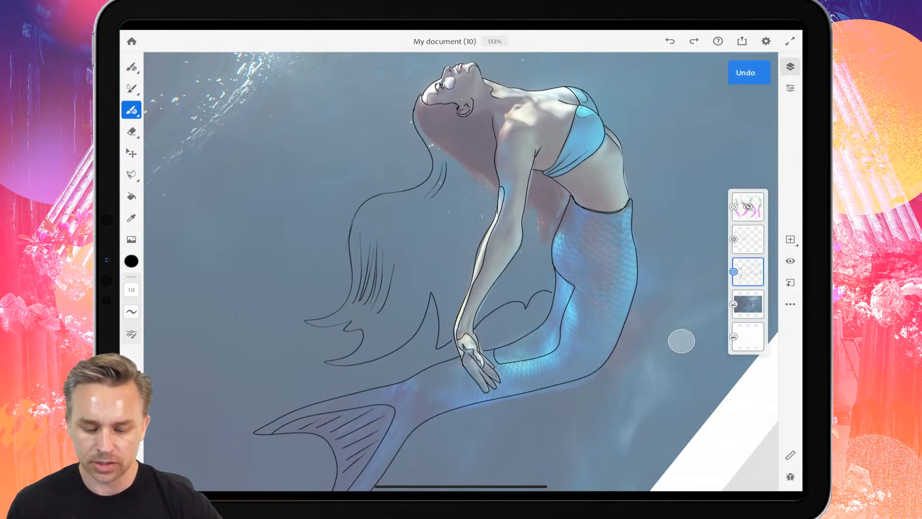
key(ctrl+z)
key(ctrl+z)
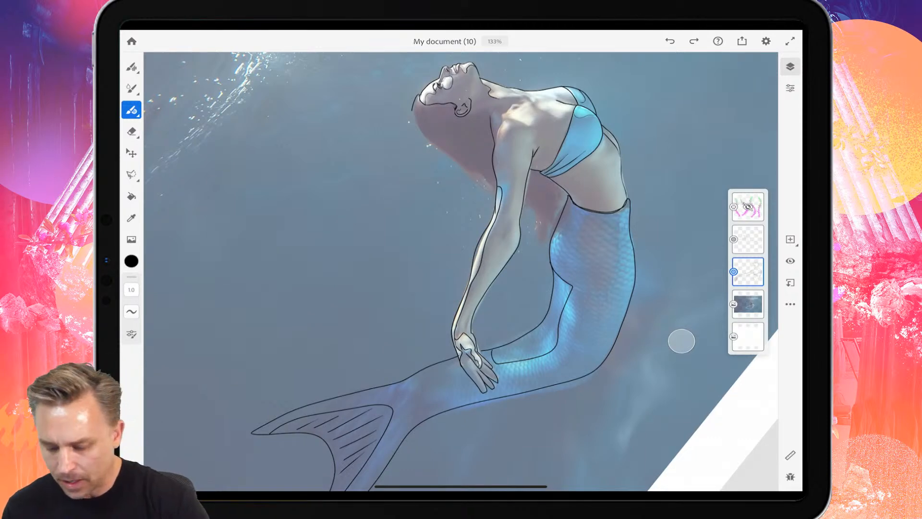
Add a new layer and outline the hair in pointed waves from the head to the hand and on to the lower back.
click(790, 239)
mouse_move(413, 100)
mouse_down()
mouse_move(406, 122)
mouse_move(355, 172)
mouse_move(340, 158)
mouse_up()
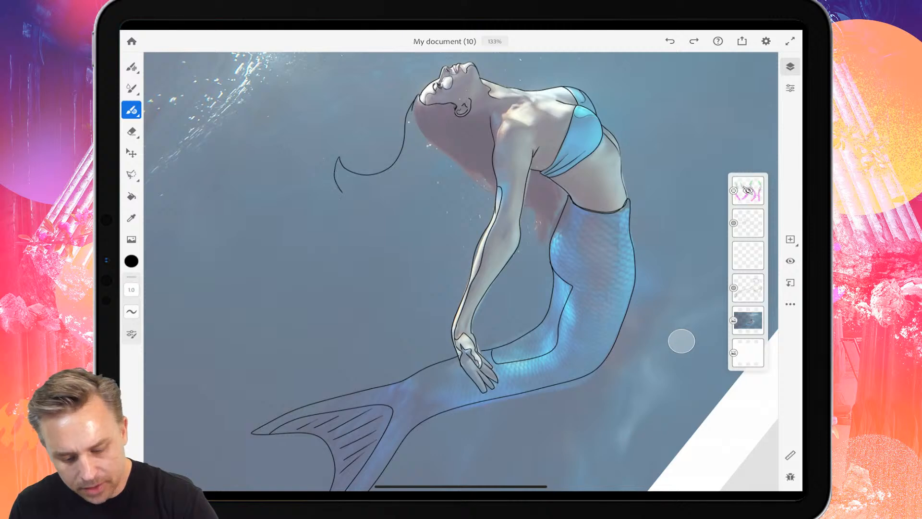
mouse_move(350, 205)
mouse_down()
mouse_move(259, 267)
mouse_move(232, 334)
mouse_move(283, 357)
mouse_move(267, 384)
mouse_move(361, 325)
mouse_move(387, 363)
mouse_move(449, 352)
mouse_up()
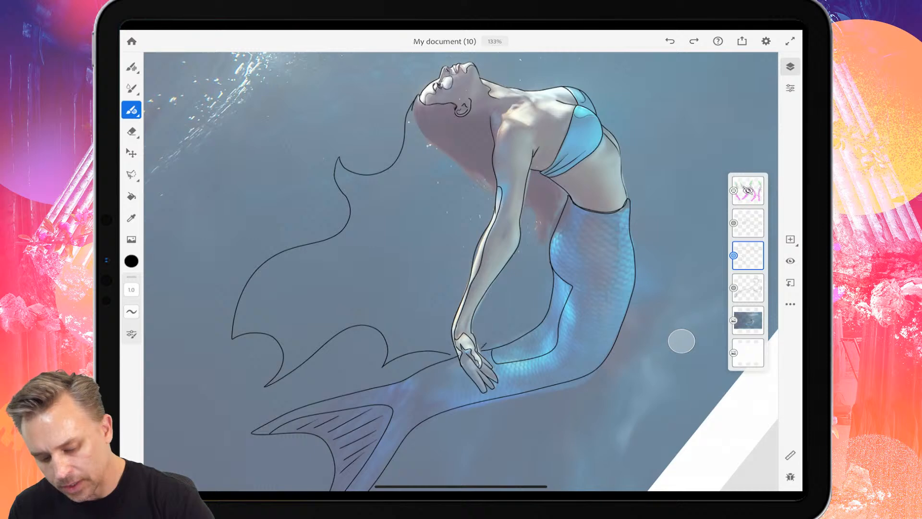
mouse_move(487, 343)
mouse_down()
mouse_move(538, 299)
mouse_move(541, 232)
mouse_move(556, 194)
mouse_up()
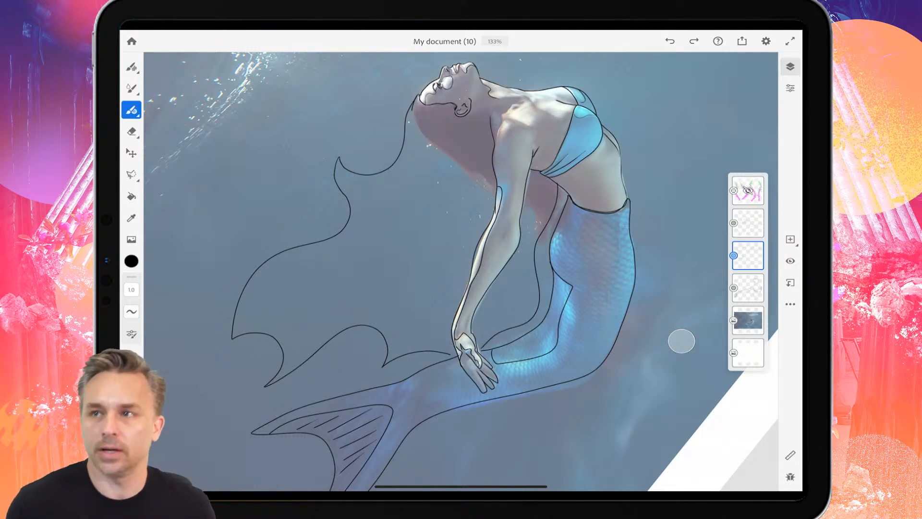
Draw the inner hairline from the forehead around the ear and along the neck to the upper arm.
scroll(682, 341, up, 5)
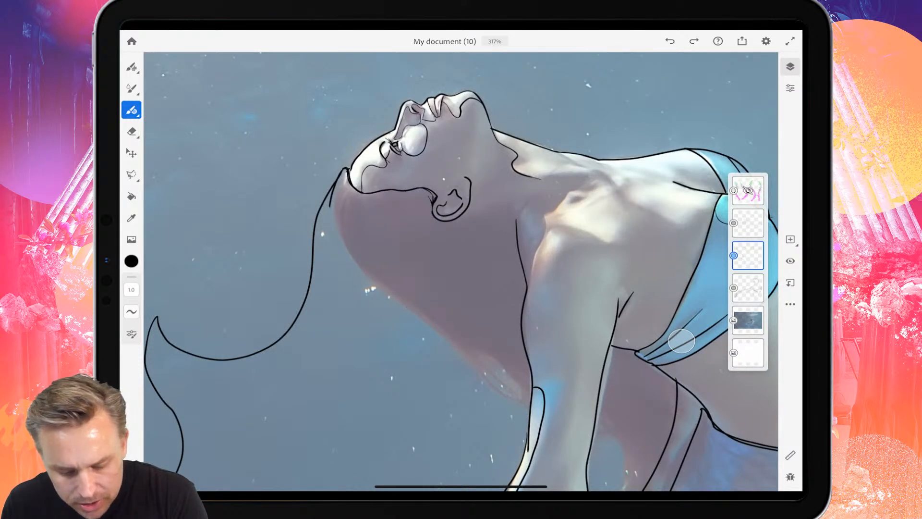
mouse_move(361, 192)
mouse_down()
mouse_move(437, 194)
mouse_move(459, 214)
mouse_move(478, 207)
mouse_move(524, 245)
mouse_up()
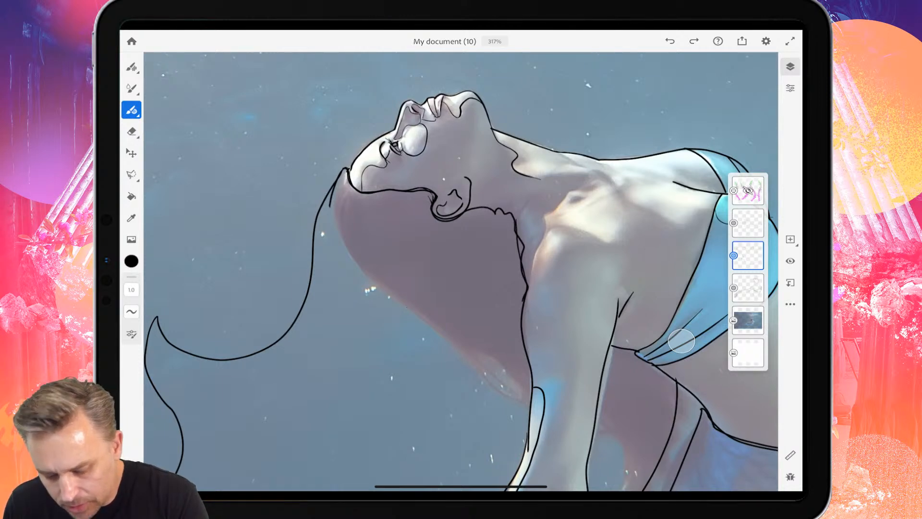
scroll(460, 159, down, 10)
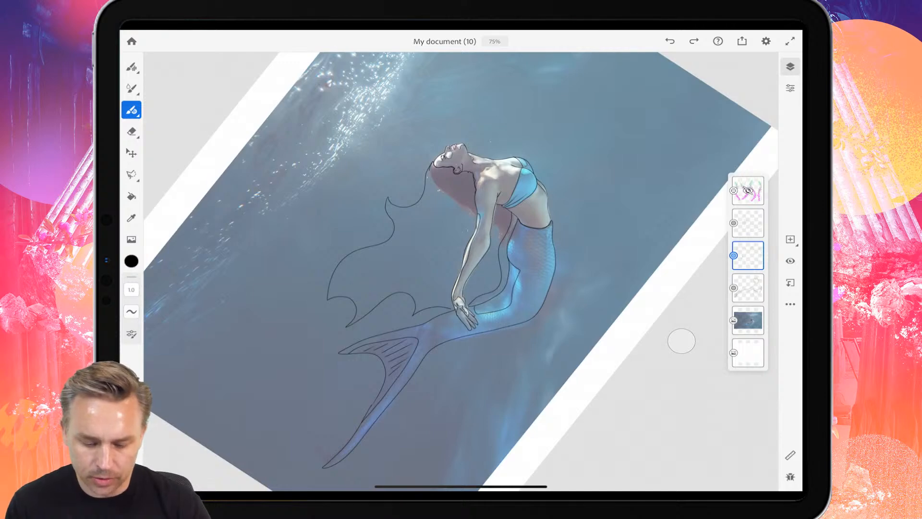
Hide the mermaid photo layer and reselect the hair layer to view the line art on white.
scroll(461, 272, down, 3)
scroll(461, 271, up, 4)
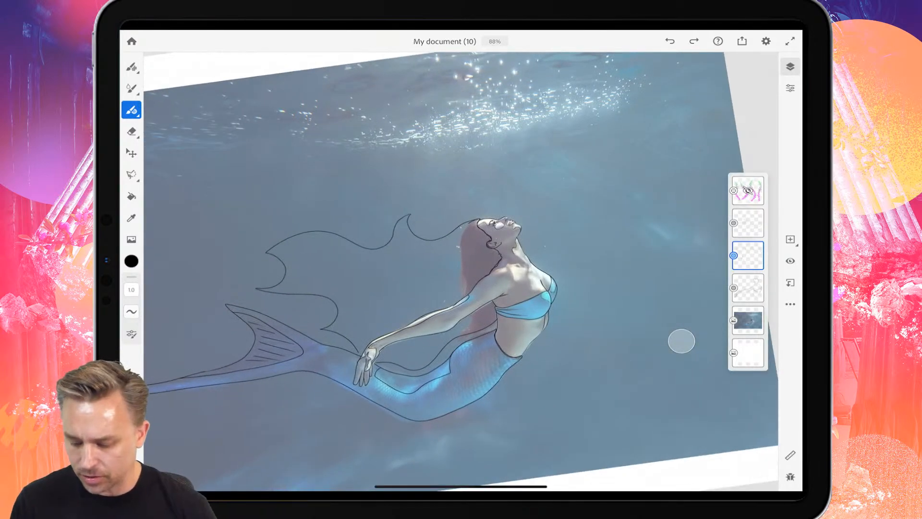
click(748, 321)
click(790, 261)
click(748, 255)
scroll(461, 272, up, 3)
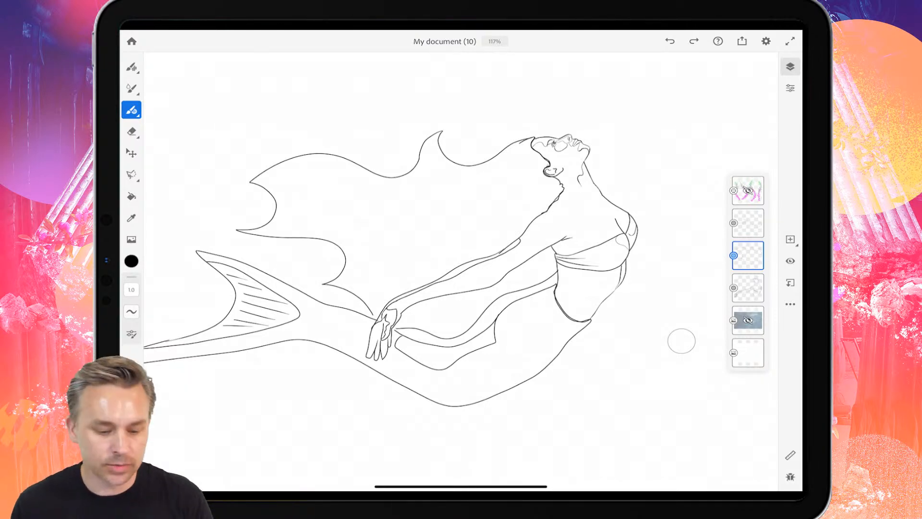
Return to the cloud documents and rename My document (10) as Mermaid 2020.
click(132, 42)
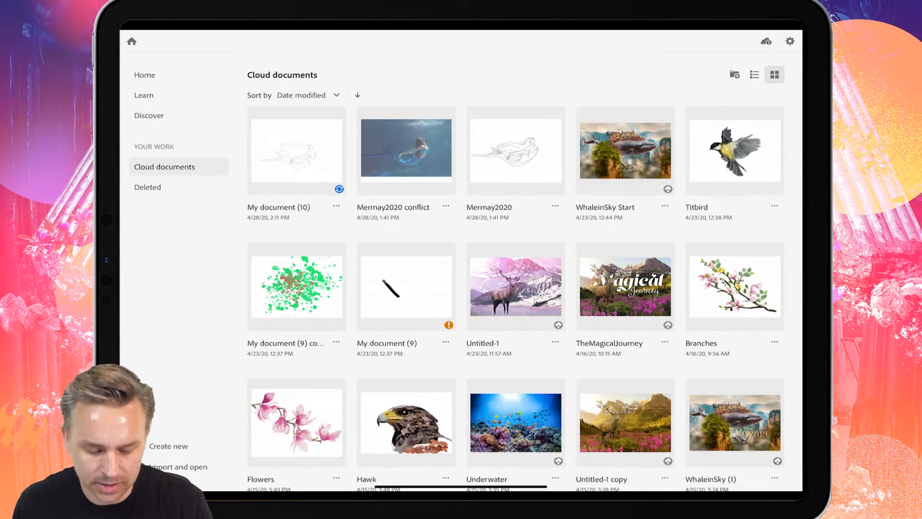
click(336, 206)
click(350, 226)
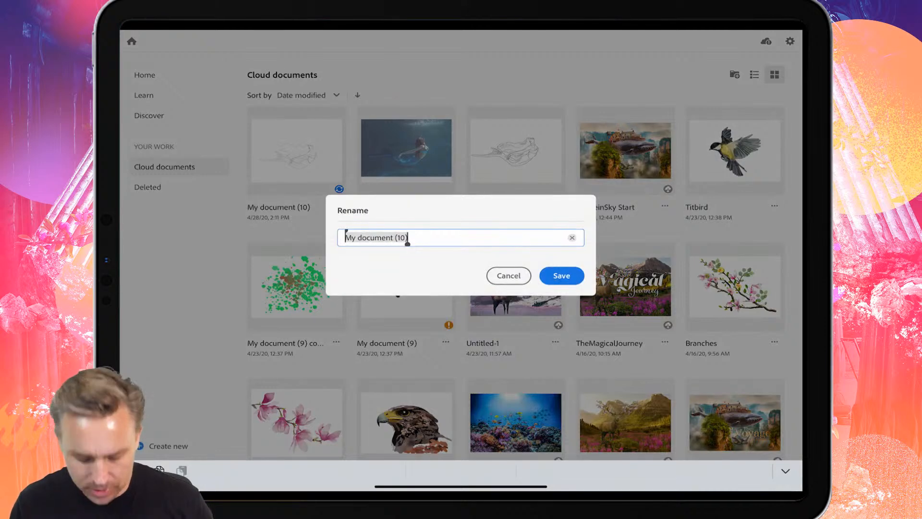
text(Merma)
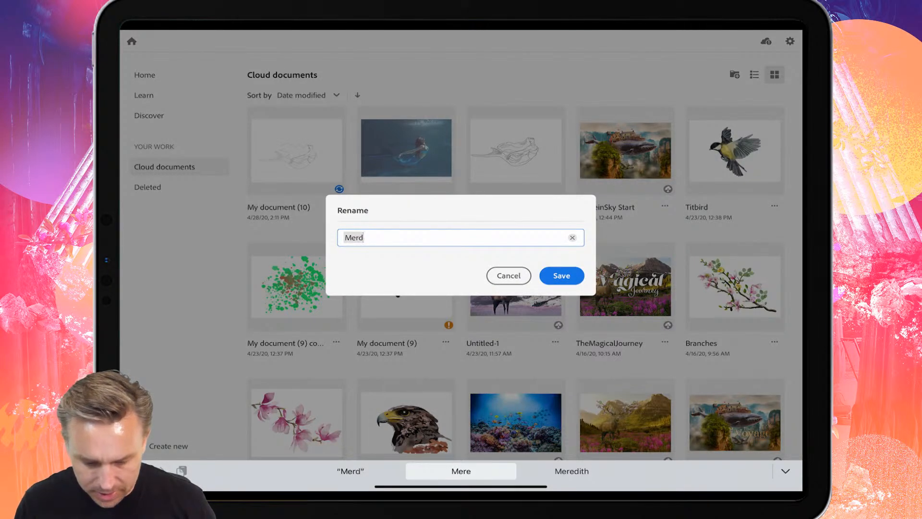
text(id 2020)
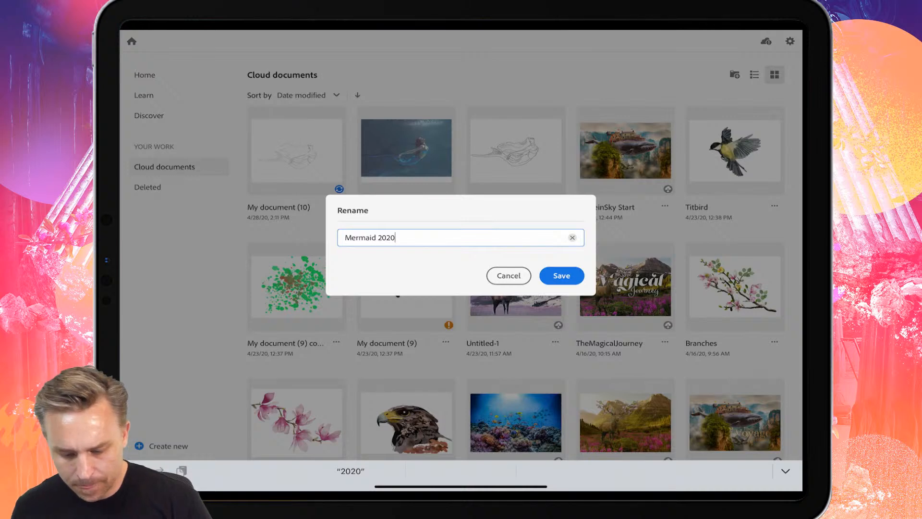
key(Return)
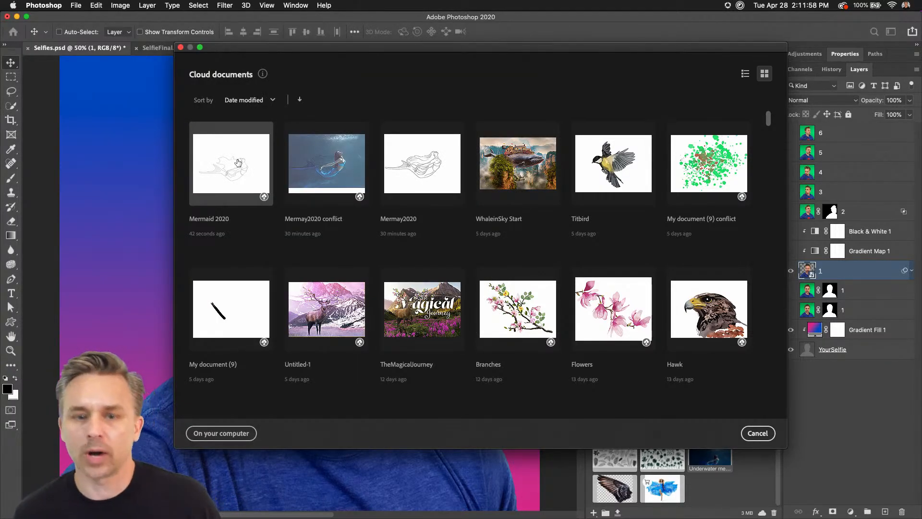
Open the Mermaid 2020 cloud document in Photoshop.
click(239, 162)
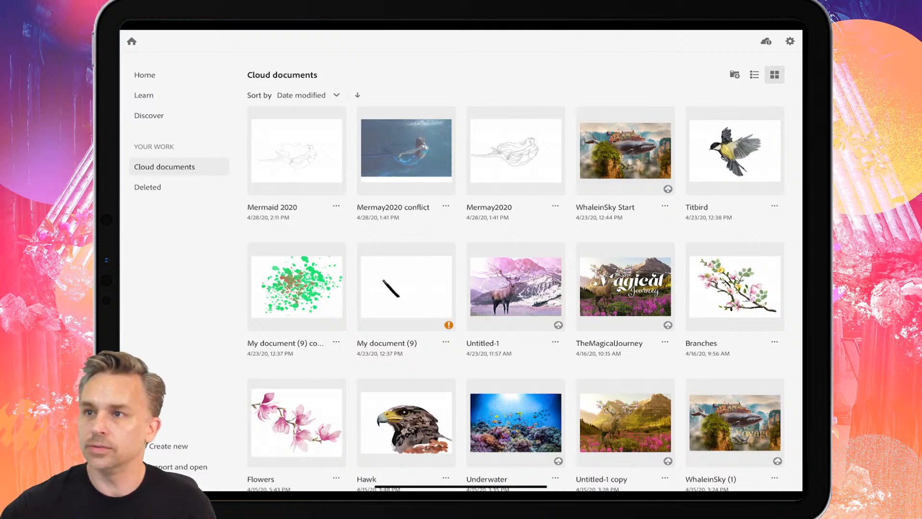
Switch back to Fresco, reopen Mermaid 2020 and set its export format to PDF.
click(296, 150)
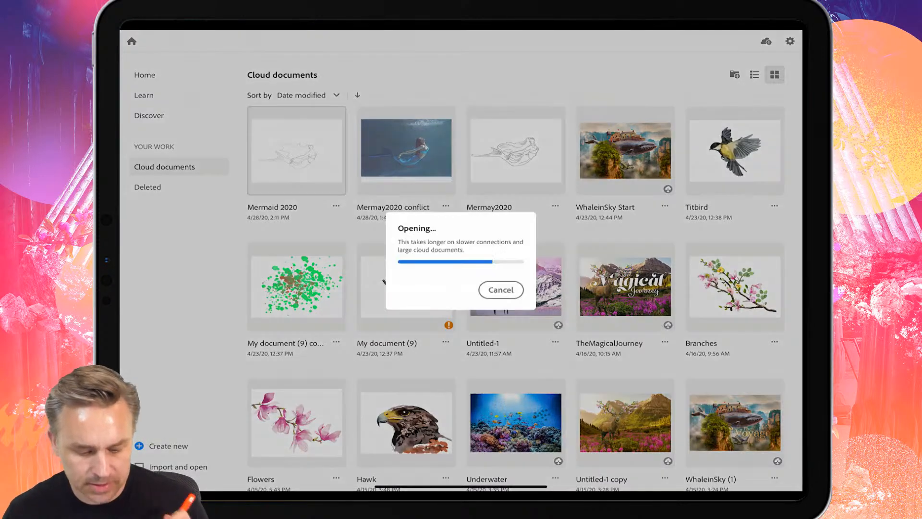
click(742, 41)
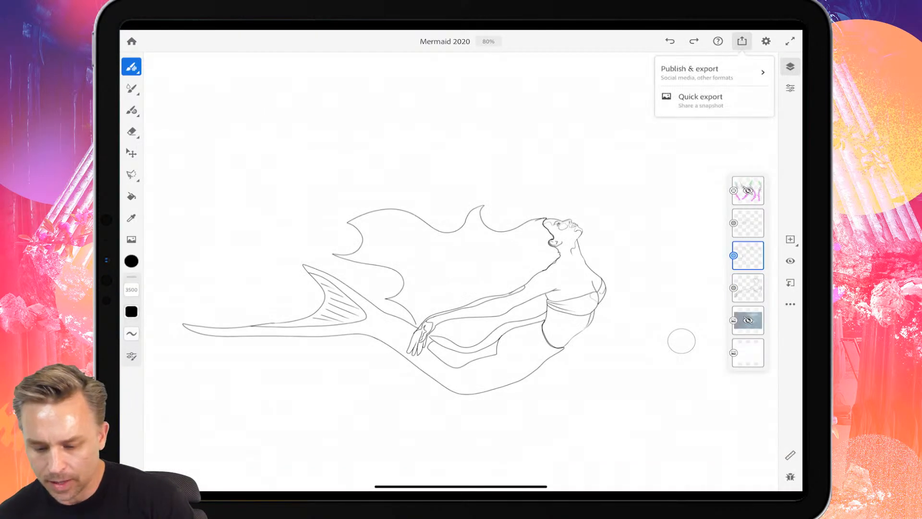
click(692, 72)
click(161, 86)
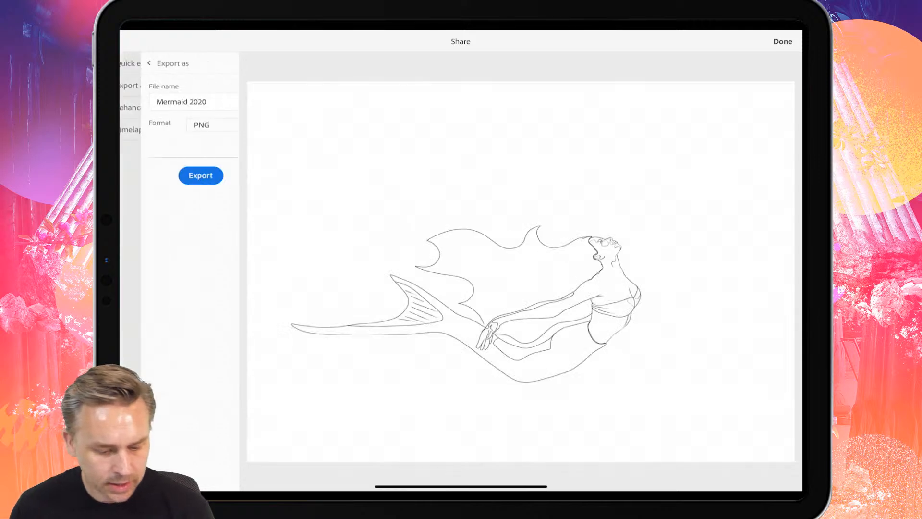
click(198, 124)
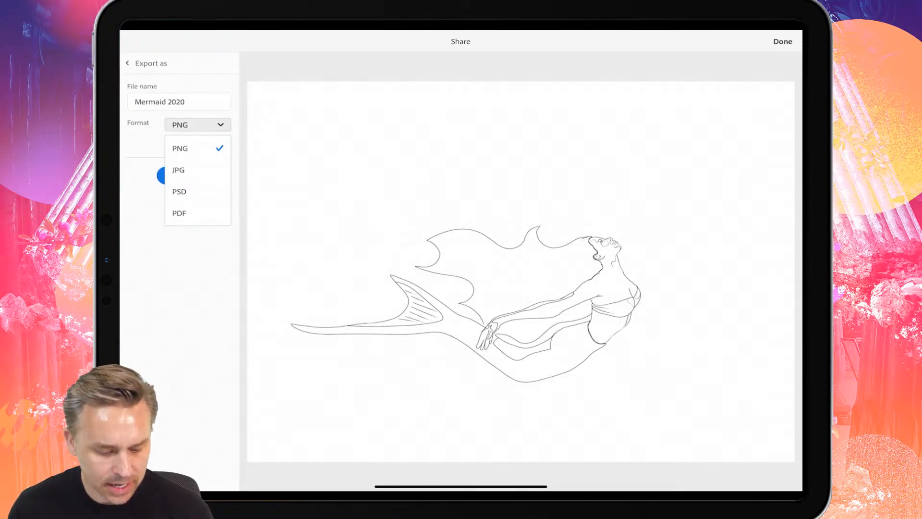
click(179, 213)
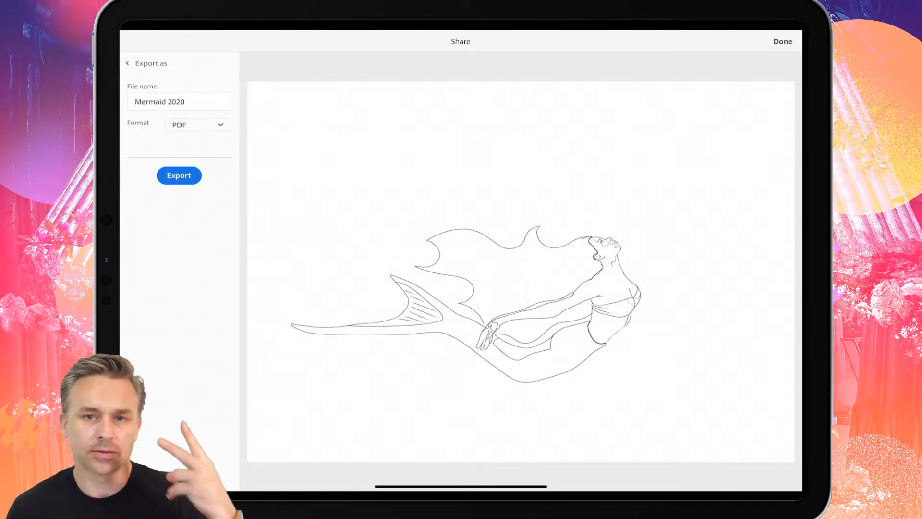
Export the PDF, send it to the Mac over AirDrop, and leave the share view.
click(179, 175)
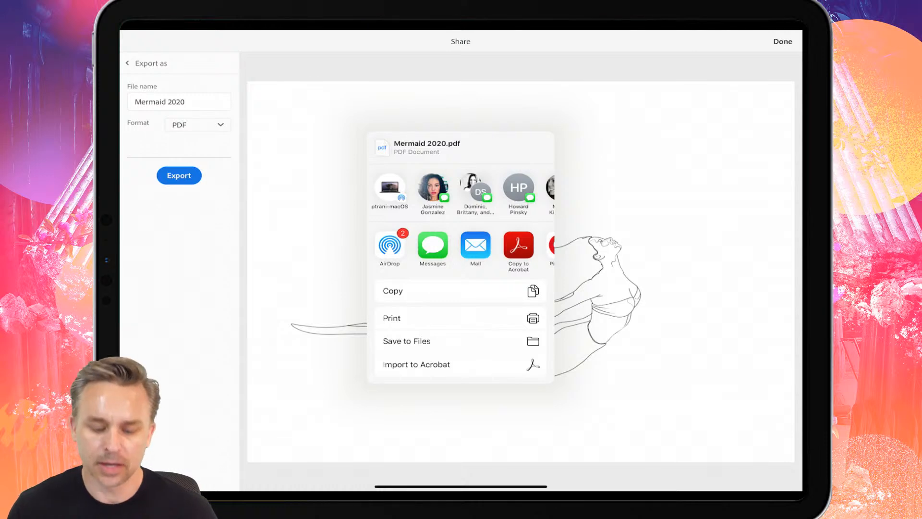
click(389, 188)
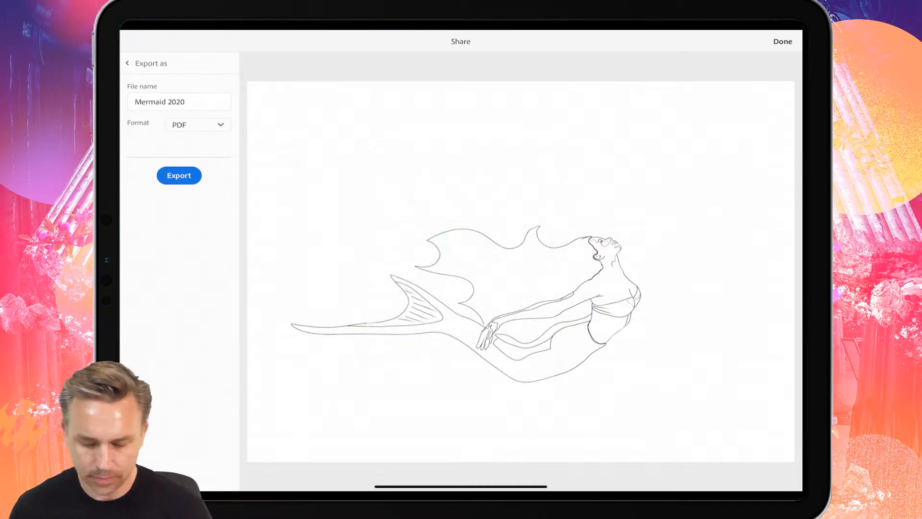
click(783, 42)
drag(461, 486, 460, 288)
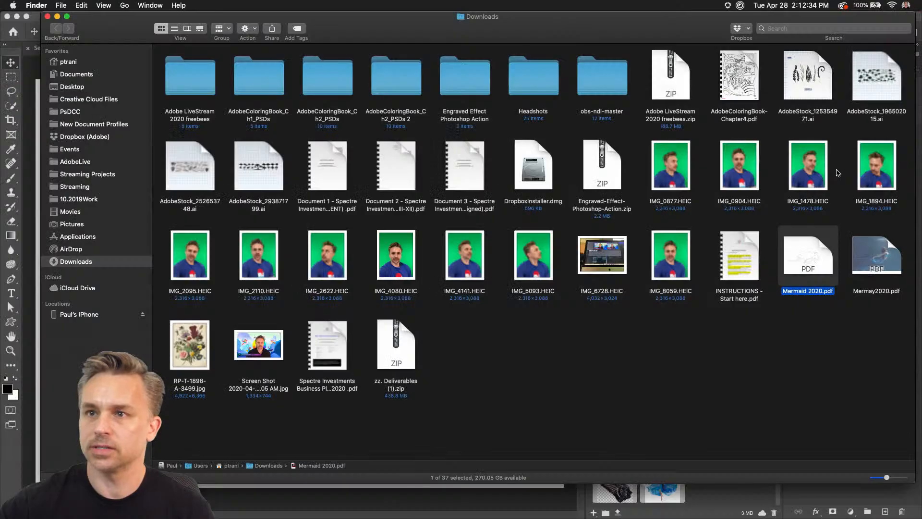
Preview the received Mermaid 2020.pdf in the Mac's Downloads folder and close the preview.
click(552, 386)
click(795, 257)
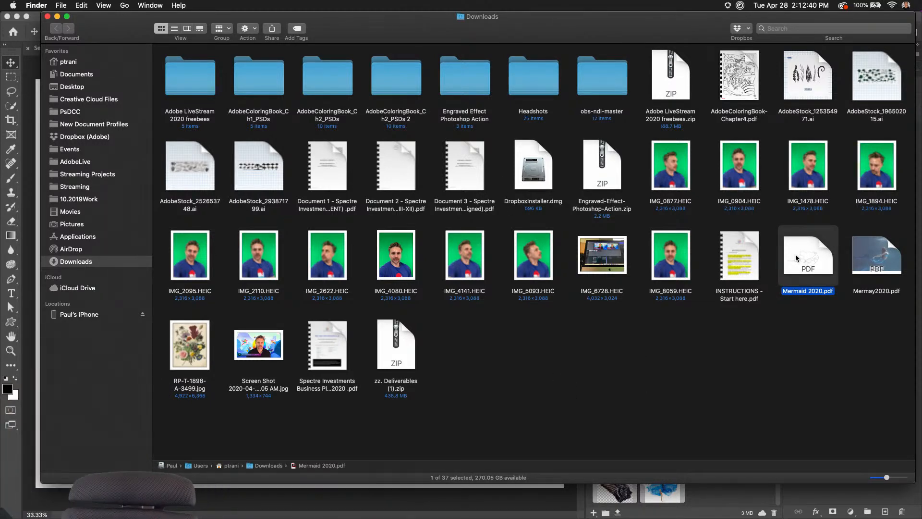
key(space)
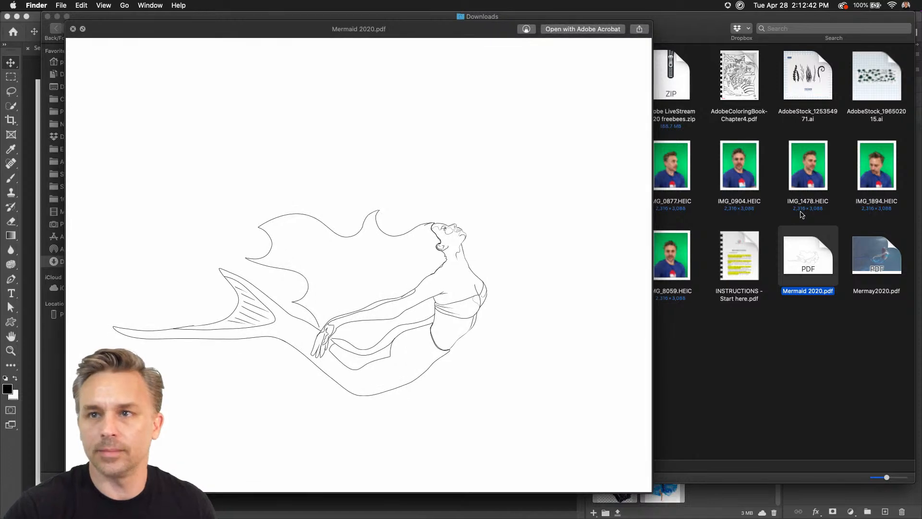
key(space)
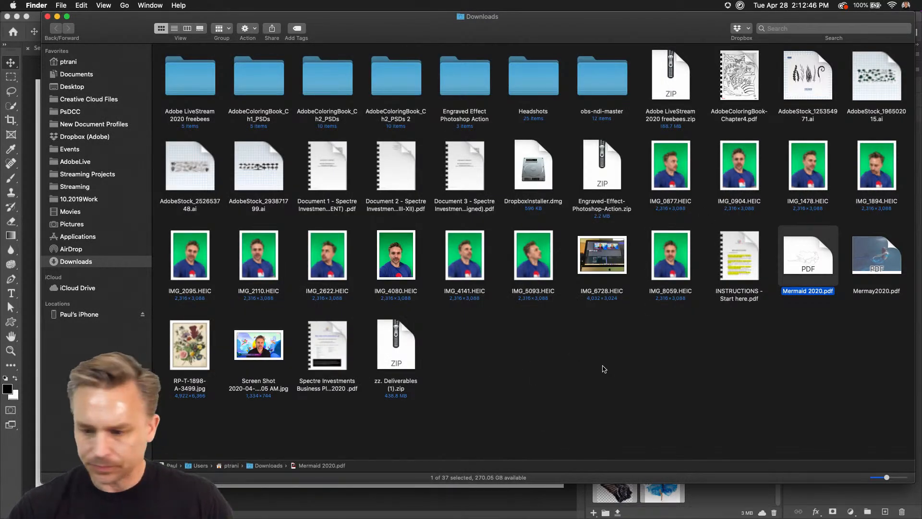
Preview Mermay2020.pdf from the Downloads folder in Acrobat and return to the folder.
double_click(891, 262)
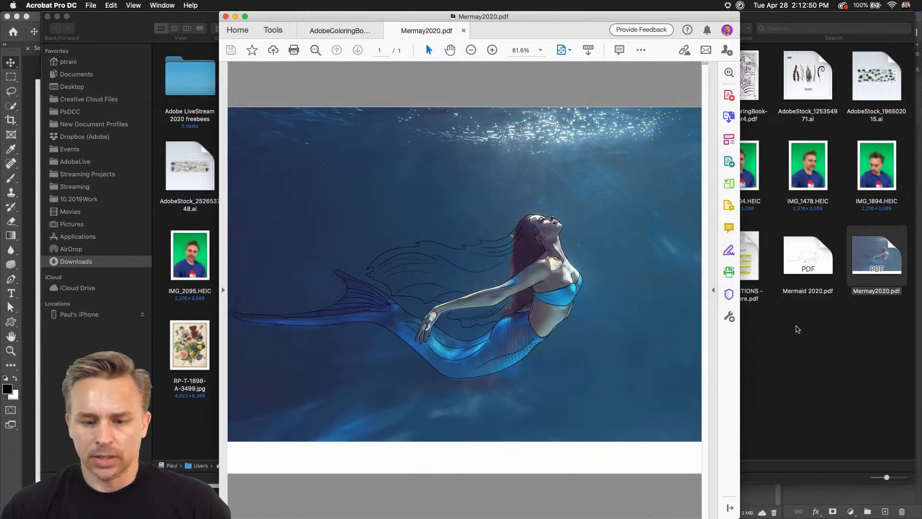
click(795, 330)
Import Mermay2020.pdf into Photoshop as a page at 300 pixels/inch in RGB Color and close it without saving.
drag(885, 257, 168, 503)
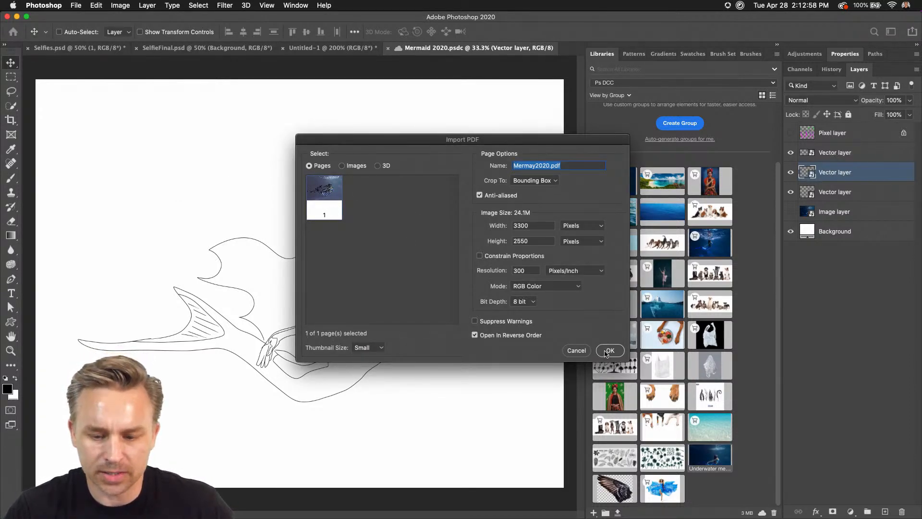
click(611, 351)
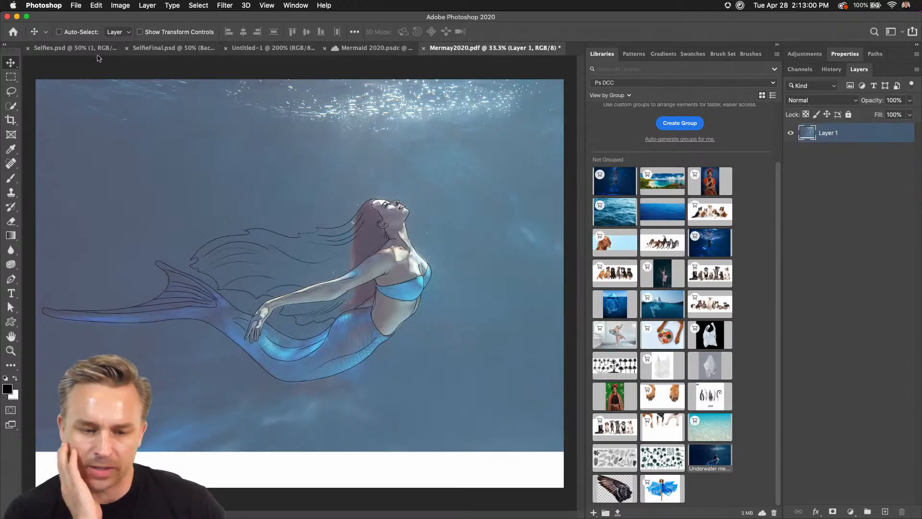
key(super+w)
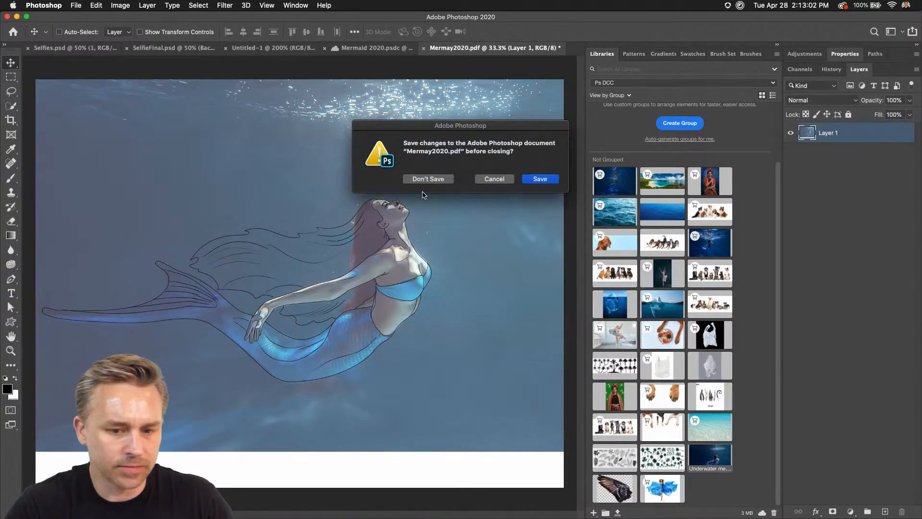
click(425, 182)
Open Mermay2020.pdf from Downloads in Illustrator and delete the underwater photo behind the mermaid line art.
click(16, 17)
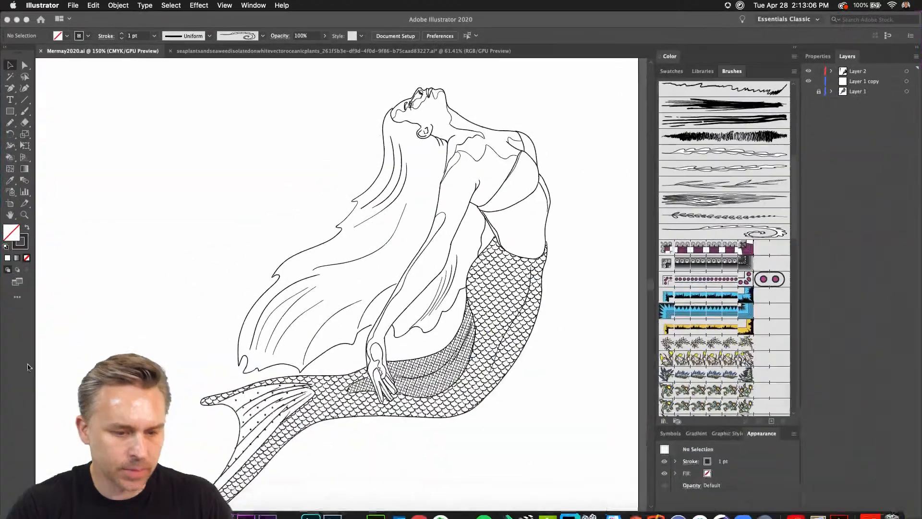
click(17, 20)
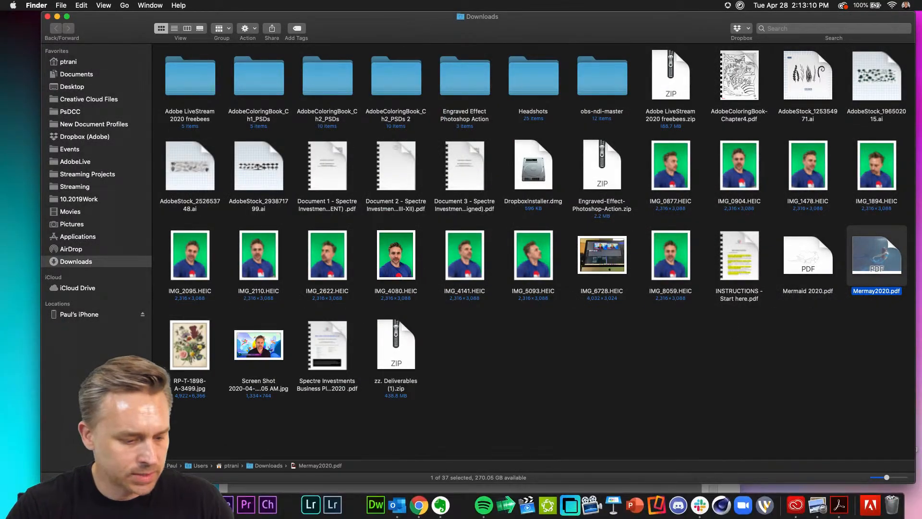
click(159, 505)
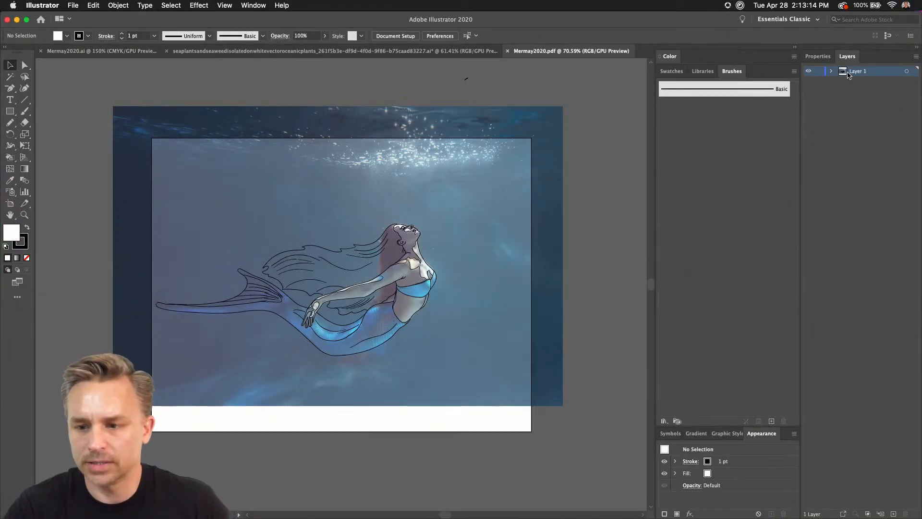
click(419, 129)
key(Delete)
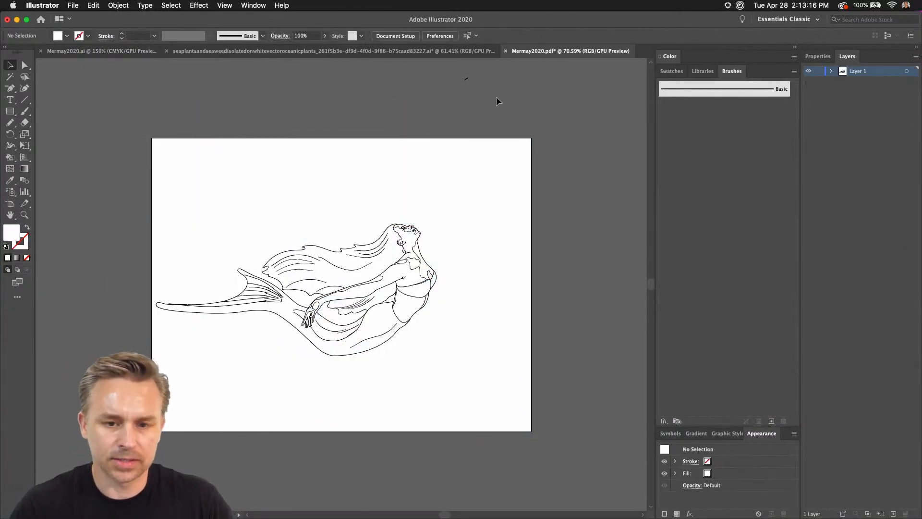
Examine the mermaid line art up close and compare it with the finished drawing in Mermay2020.ai.
key(super+equal)
key(super+equal)
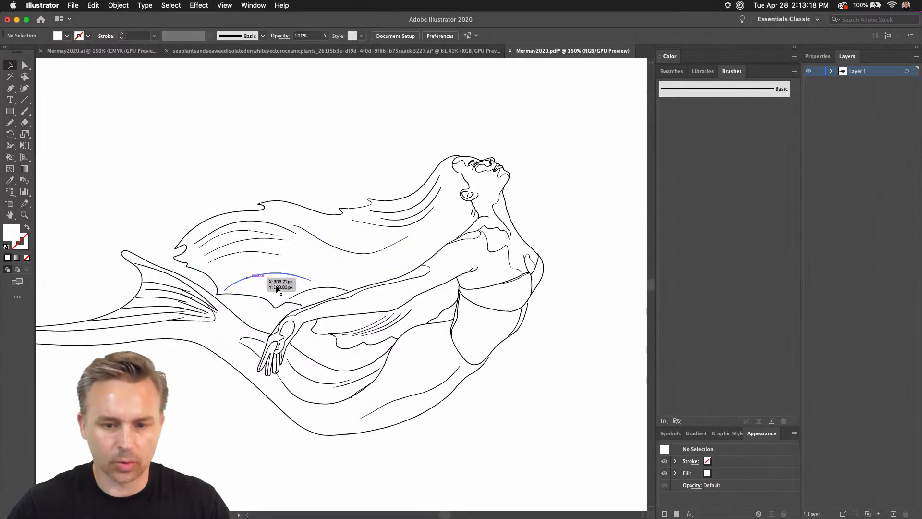
mouse_move(244, 162)
mouse_down()
mouse_move(295, 154)
mouse_move(271, 151)
mouse_up()
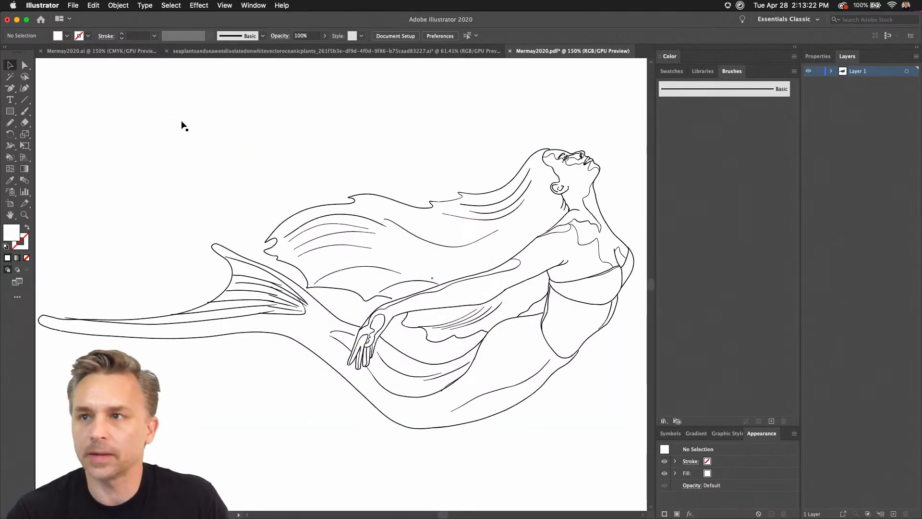
click(97, 52)
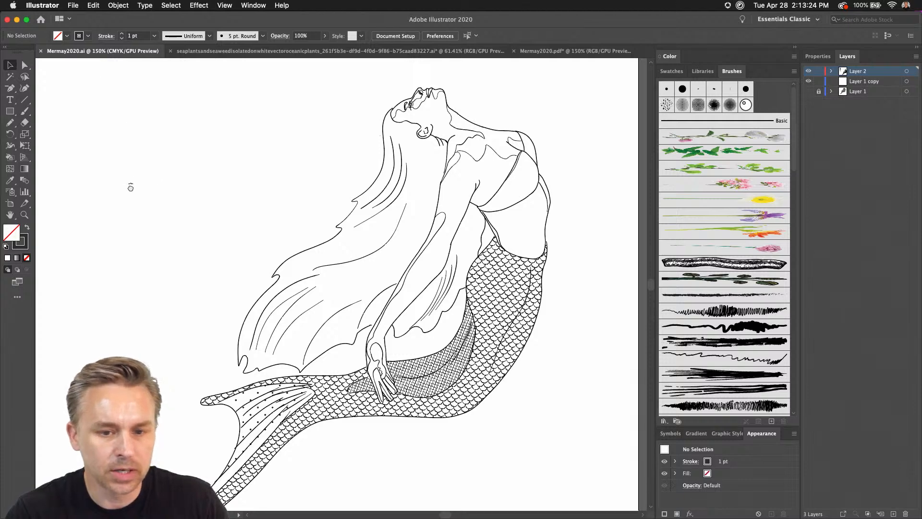
key(super+0)
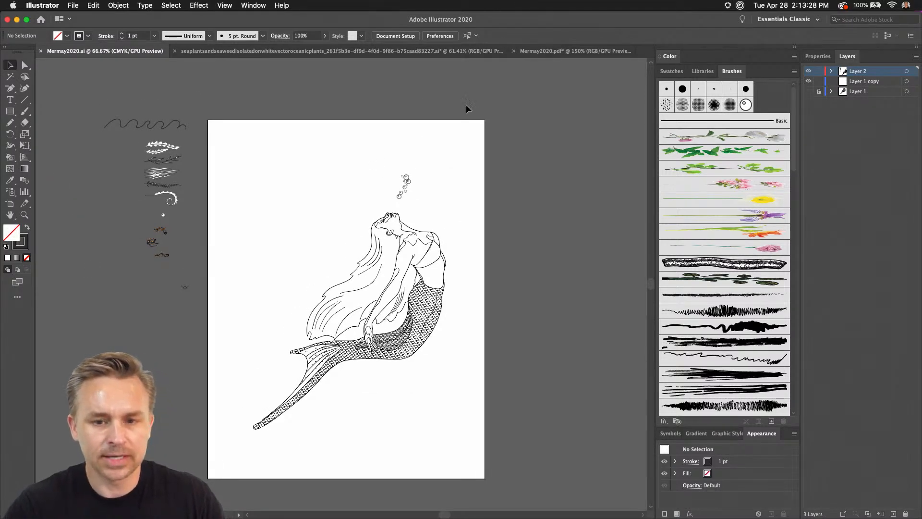
click(550, 52)
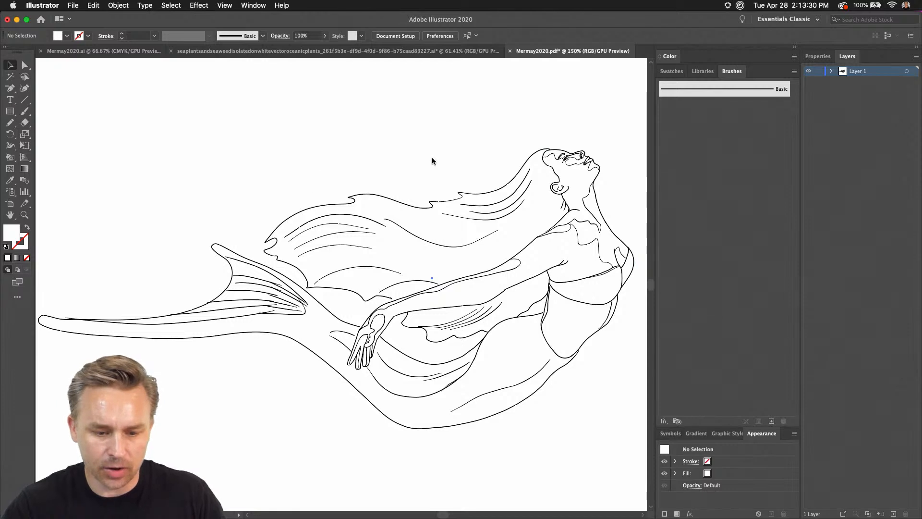
click(311, 351)
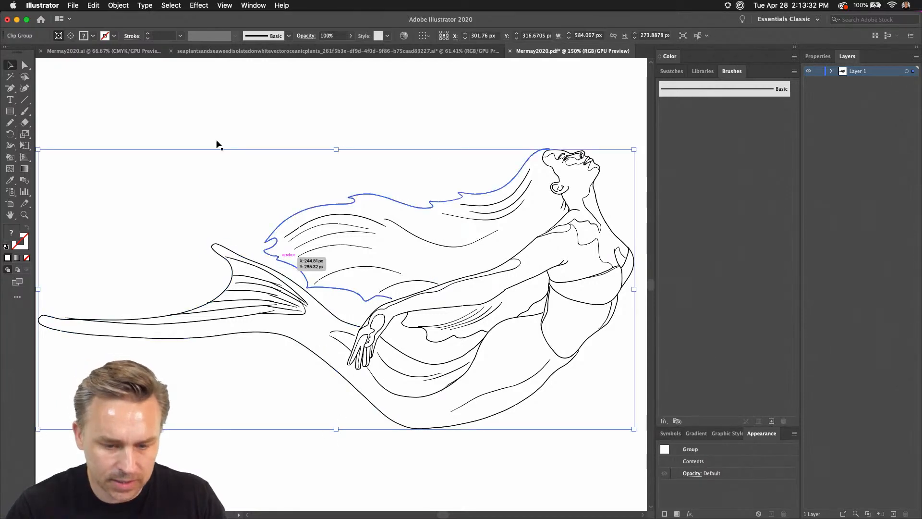
click(321, 93)
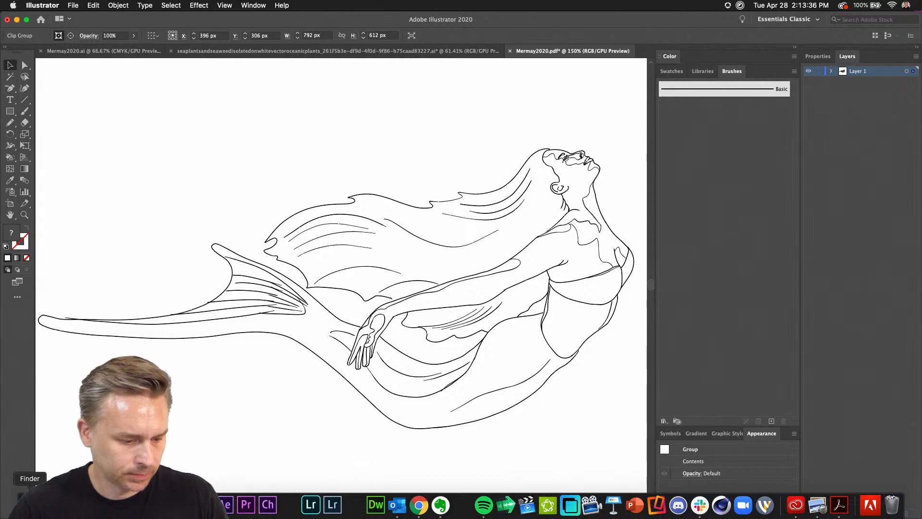
Import Mermaid 2020.pdf into Photoshop at 300 pixels/inch in RGB Color and collapse the library panels for a wider view.
click(264, 503)
click(794, 268)
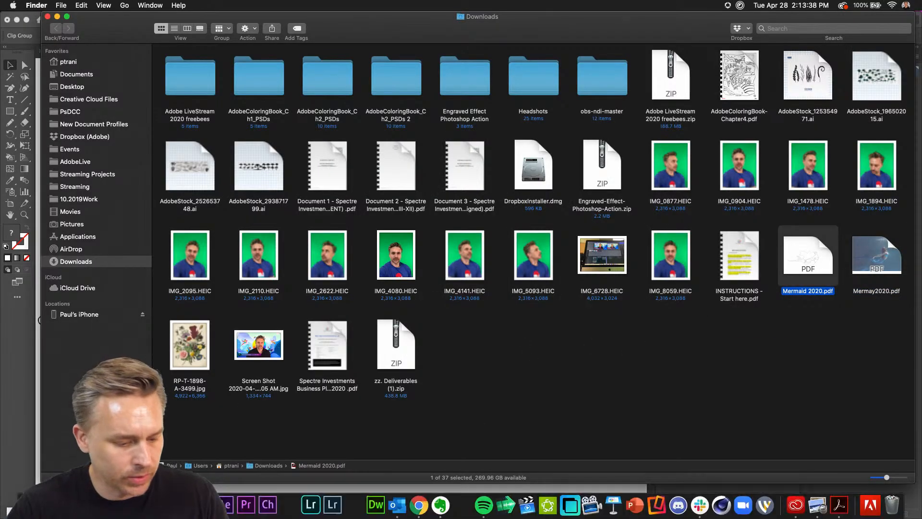
drag(793, 268, 159, 504)
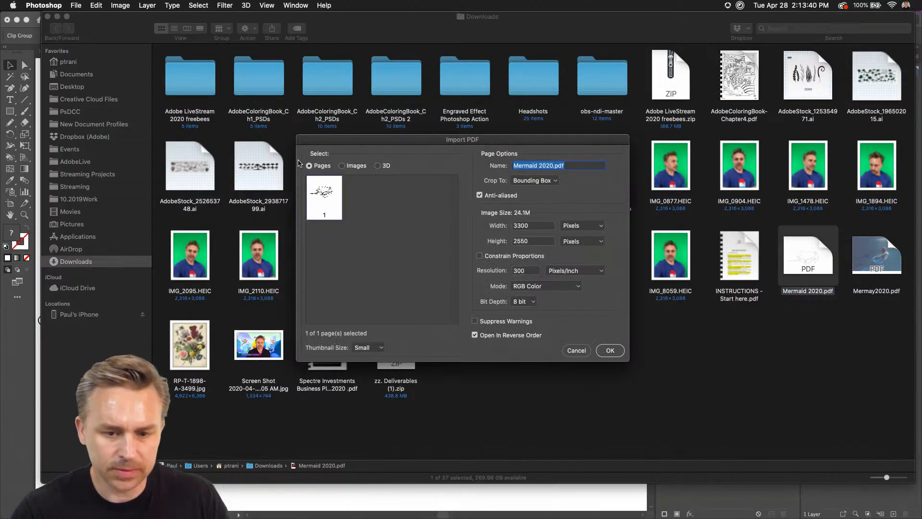
click(605, 351)
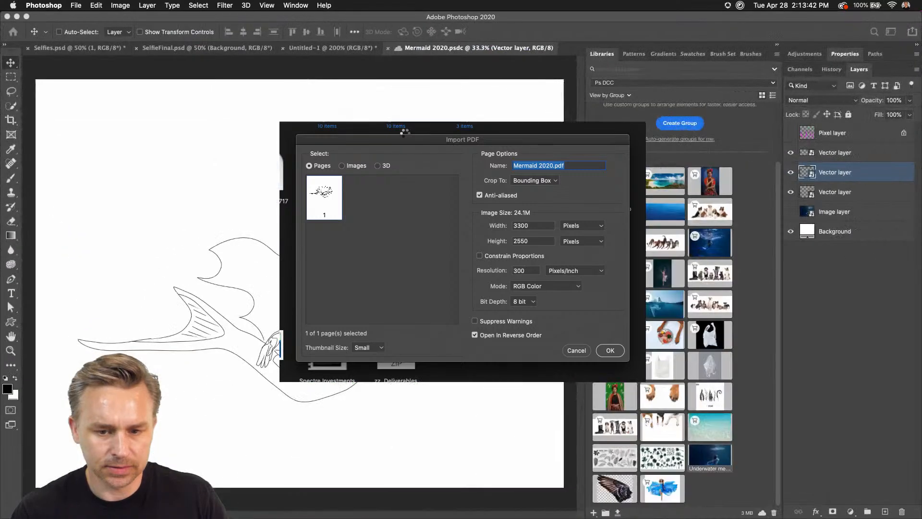
key(super+equal)
key(super+equal)
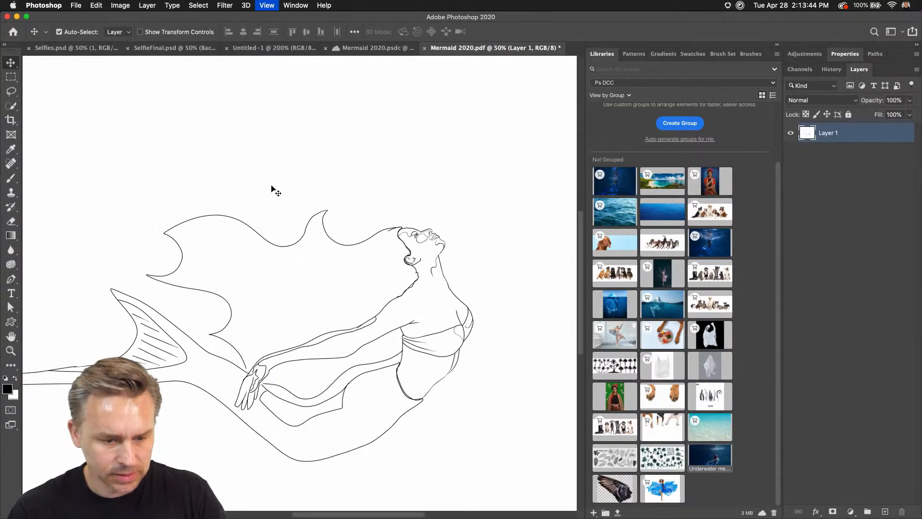
drag(269, 186, 319, 86)
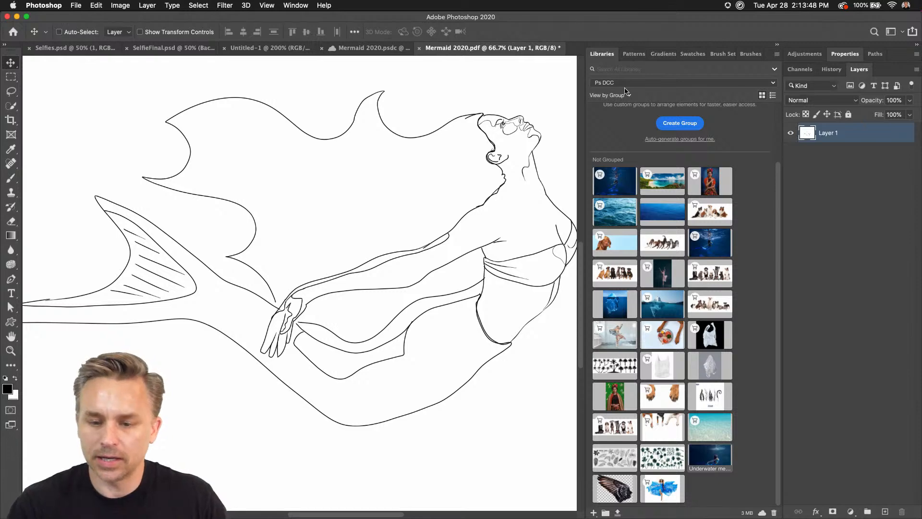
click(775, 47)
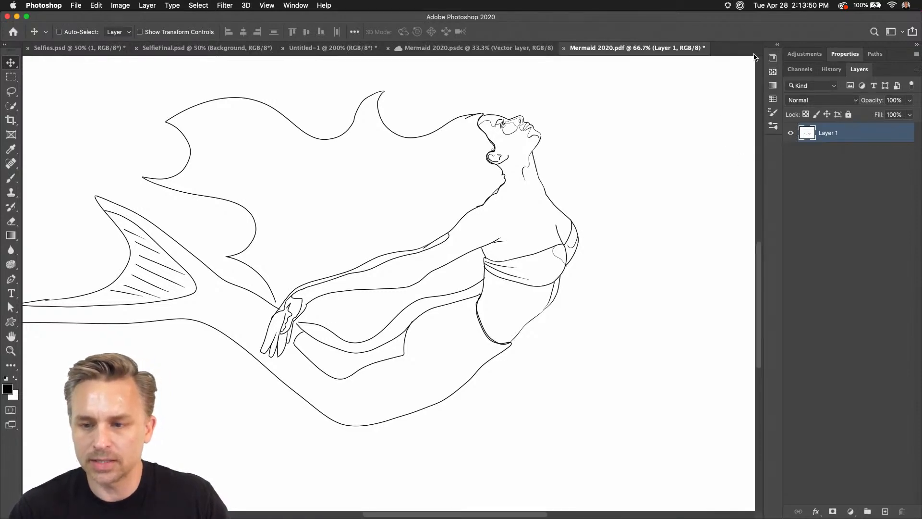
mouse_move(368, 260)
mouse_down()
mouse_move(455, 246)
mouse_move(434, 276)
mouse_up()
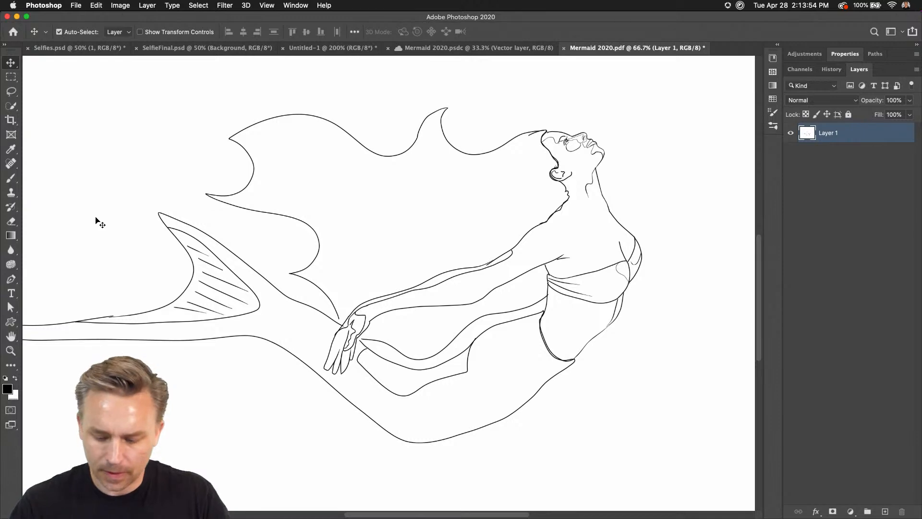
Close the imported Mermaid 2020.pdf without saving and minimize Photoshop.
key(super+minus)
key(super+minus)
key(super+minus)
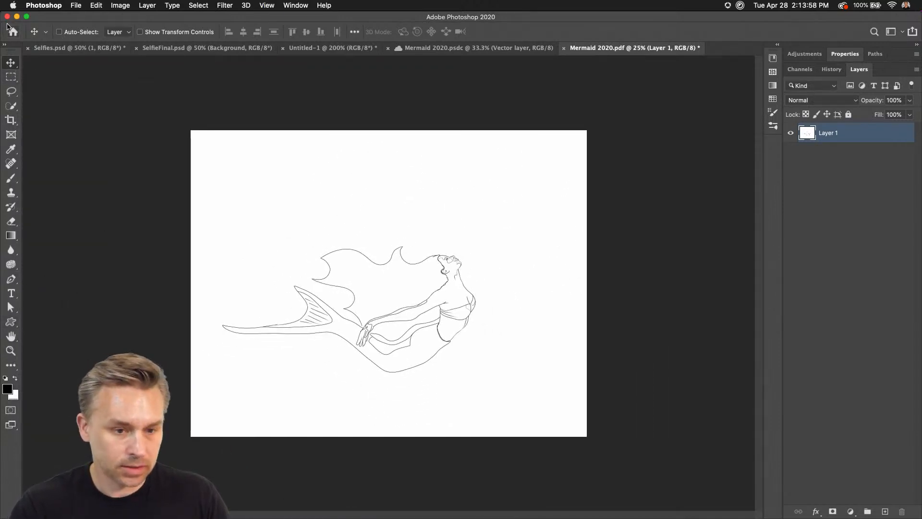
click(8, 17)
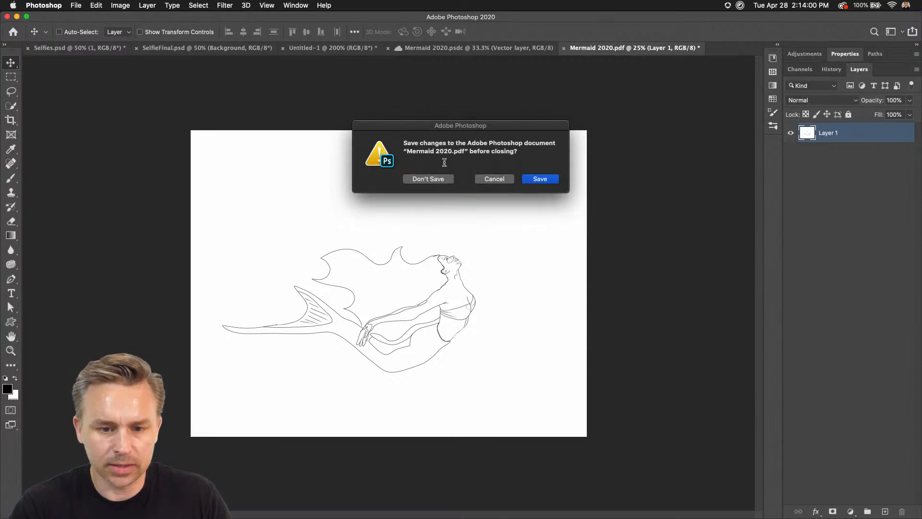
click(439, 181)
click(16, 16)
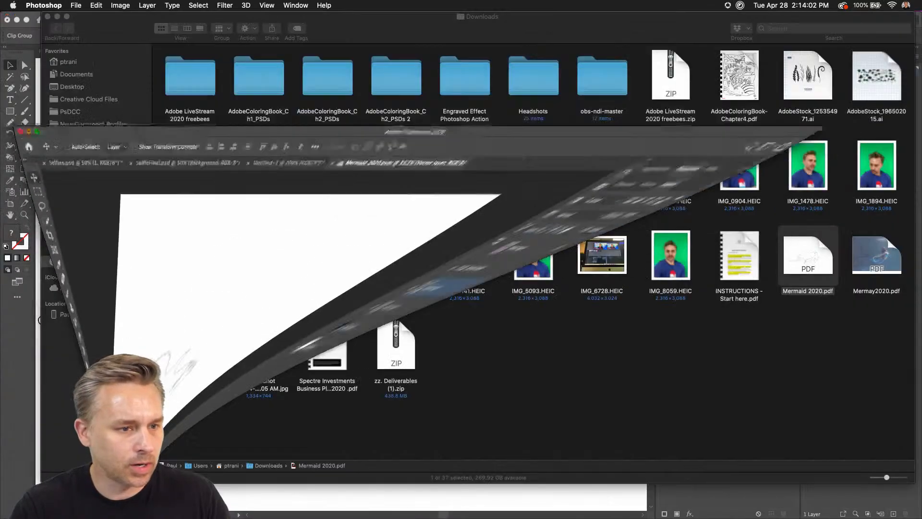
Open Mermaid 2020.pdf from Downloads in Illustrator and expand Layer 1 to list its clip groups.
key(super+Tab)
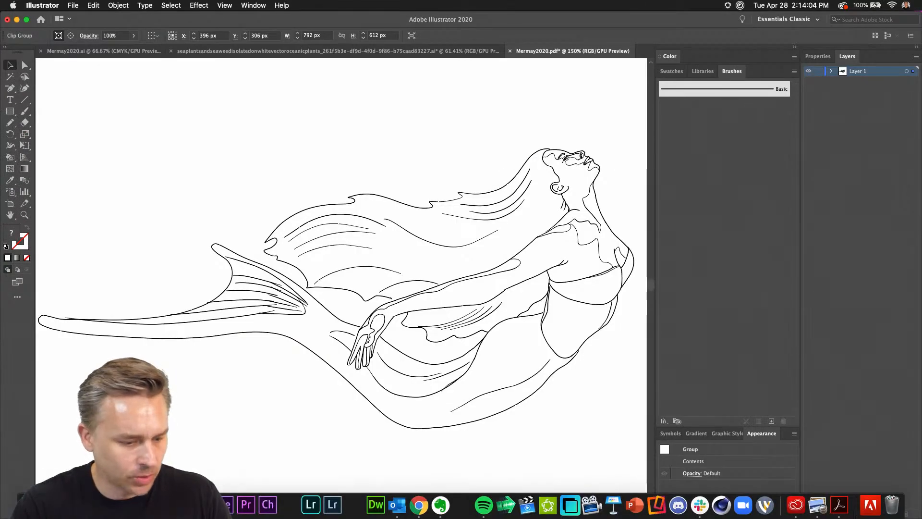
key(super+Tab)
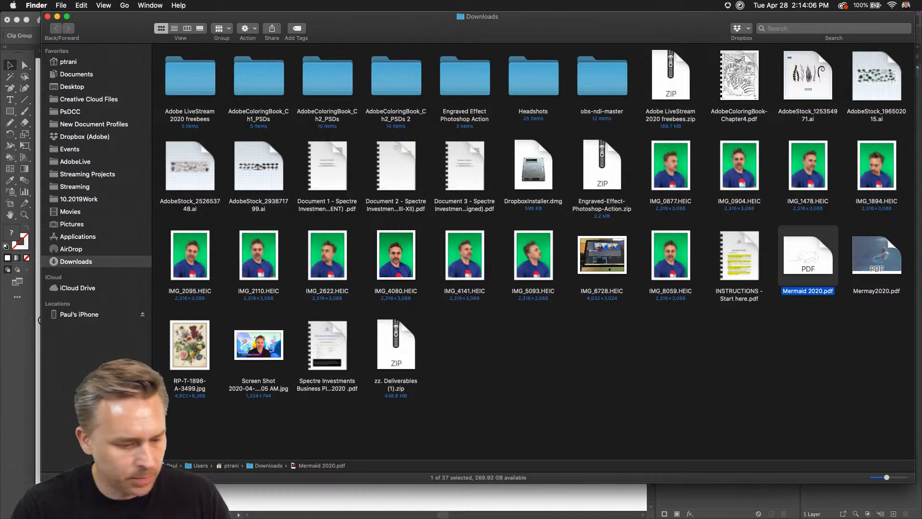
mouse_move(73, 508)
key(super+Tab)
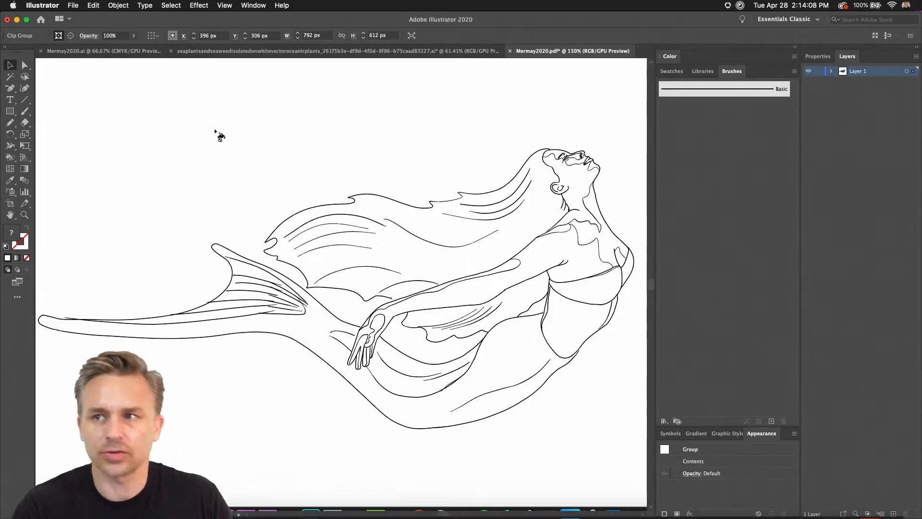
key(super+0)
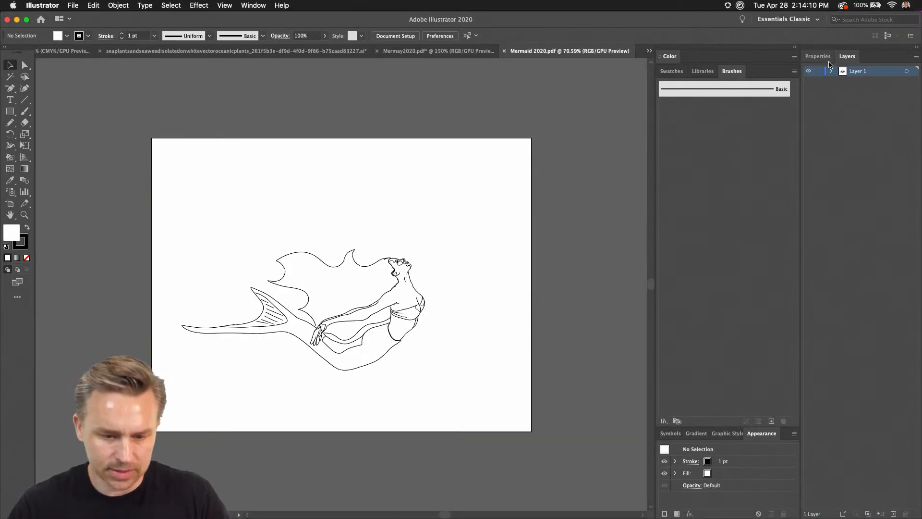
key(super+equal)
key(super+equal)
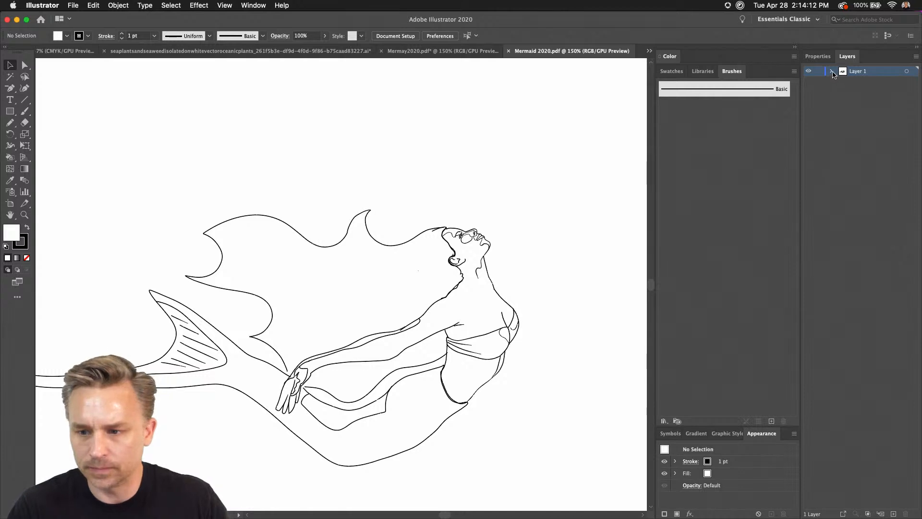
click(832, 71)
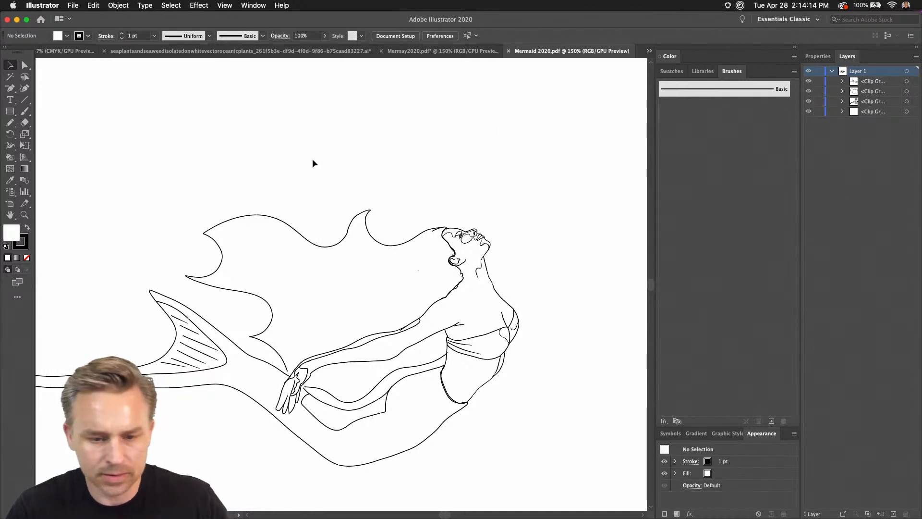
drag(282, 165, 373, 91)
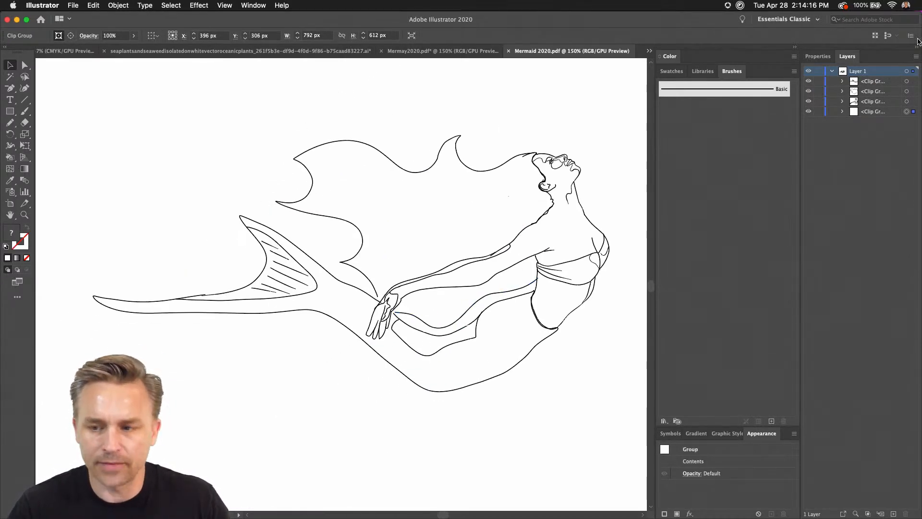
Move the white background clip group off the mermaid artwork and delete it.
click(409, 382)
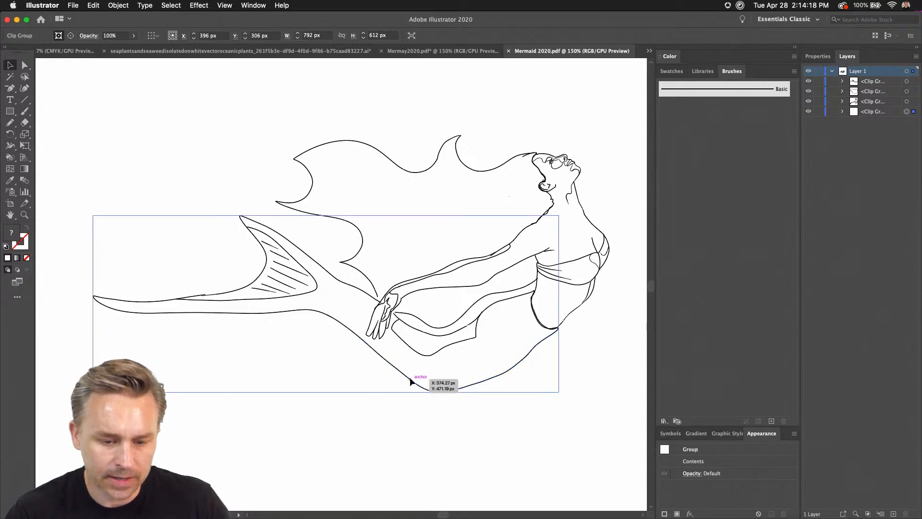
click(248, 114)
key(space)
drag(139, 111, 513, 414)
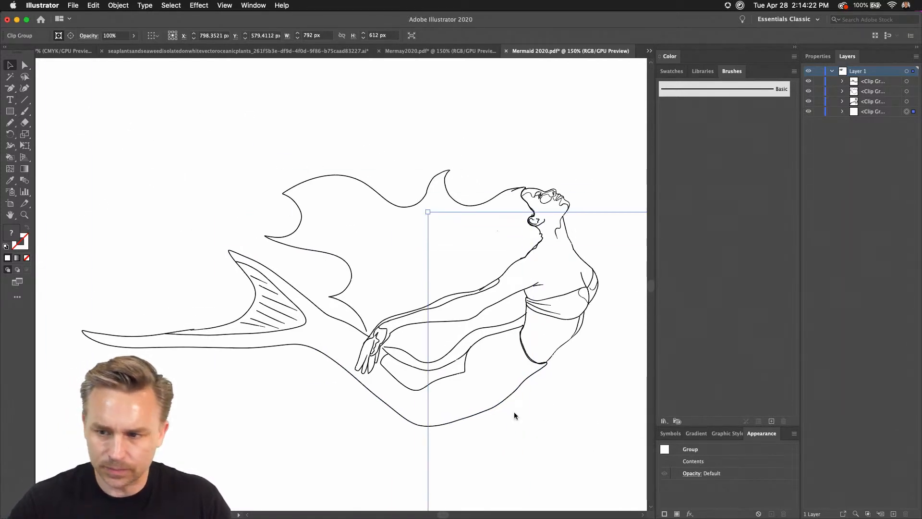
key(Delete)
Try to expand the mermaid's three line-art clip groups all at once.
drag(135, 140, 546, 416)
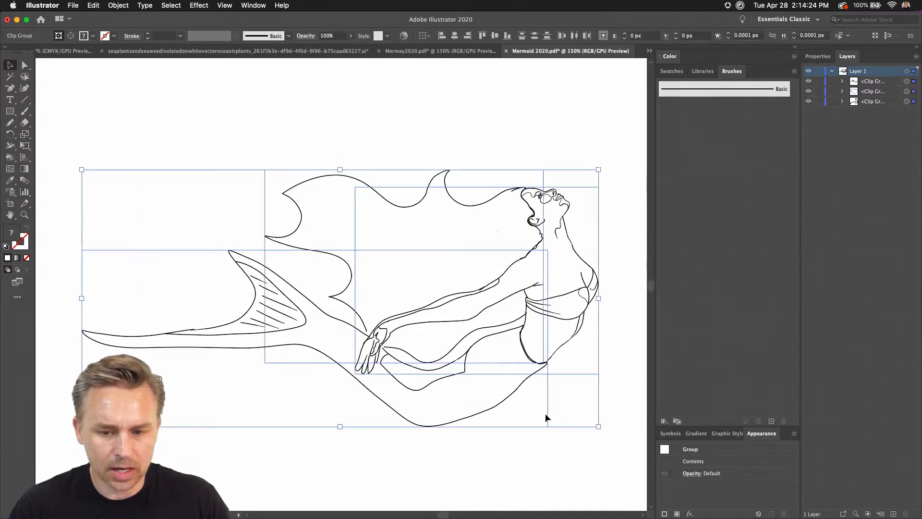
click(118, 5)
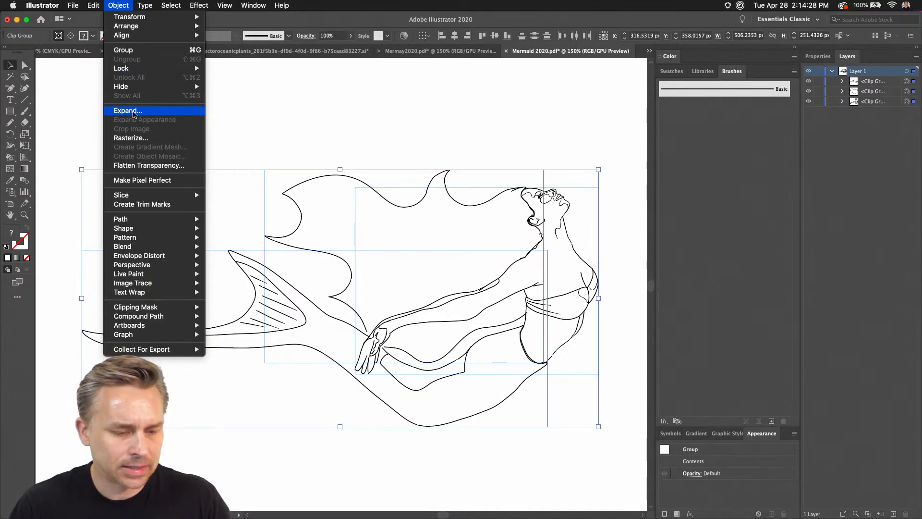
click(134, 112)
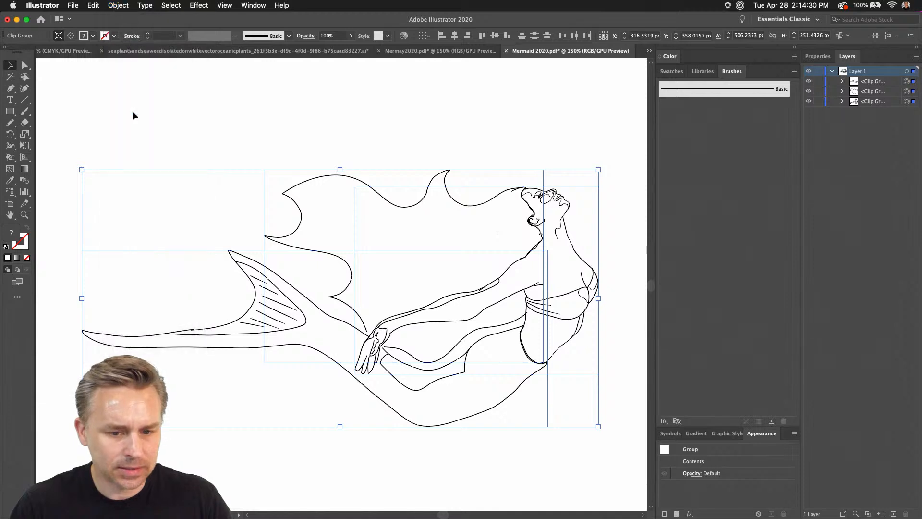
click(378, 147)
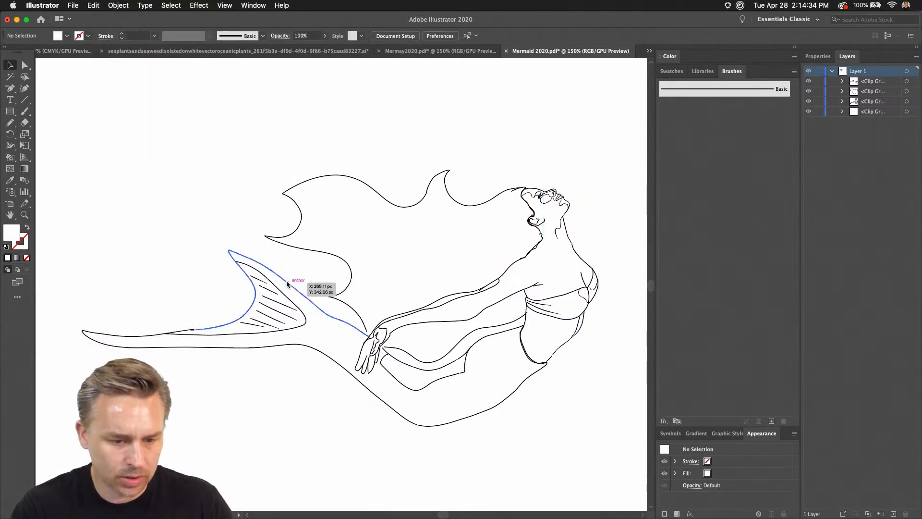
Release the clipping mask on the mermaid's tail clip group so its lines become separate paths.
click(304, 298)
right_click(304, 295)
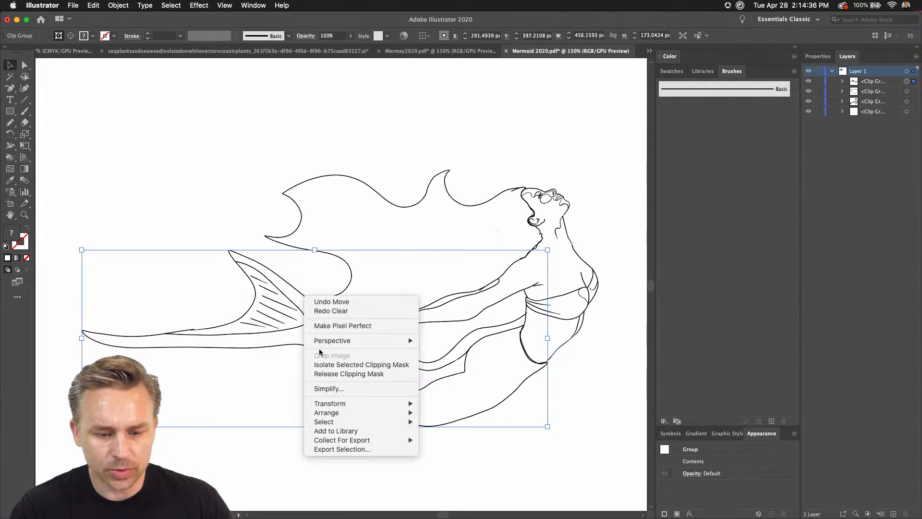
click(321, 374)
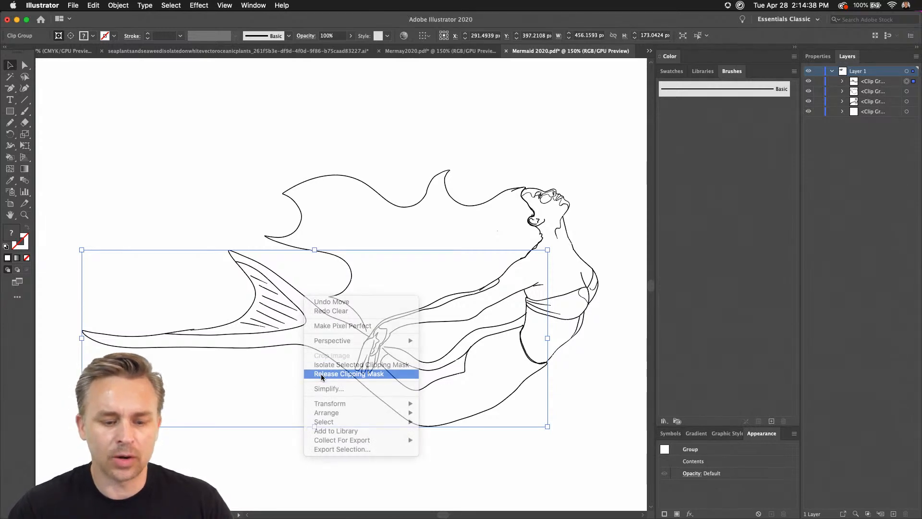
click(258, 210)
click(285, 237)
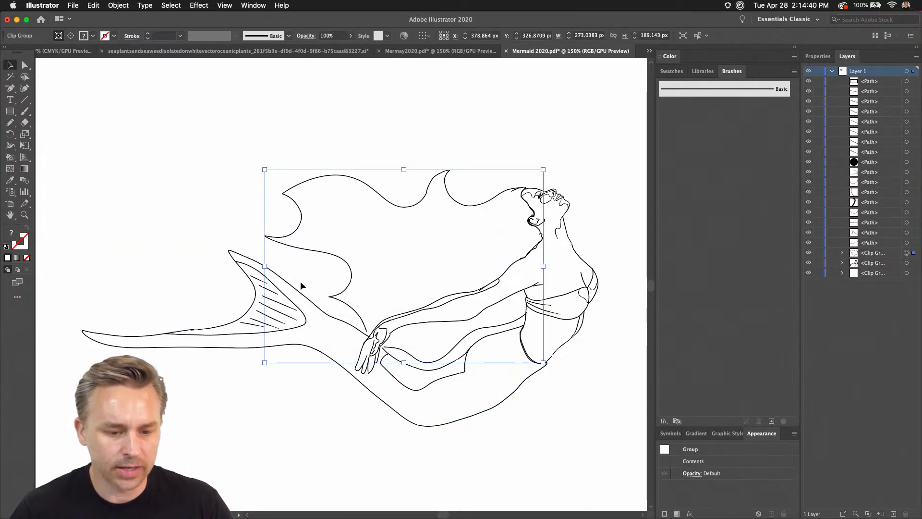
click(243, 205)
Draw a circle about 19 px in diameter in the empty area above the tail and give it a black stroke.
key(super+equal)
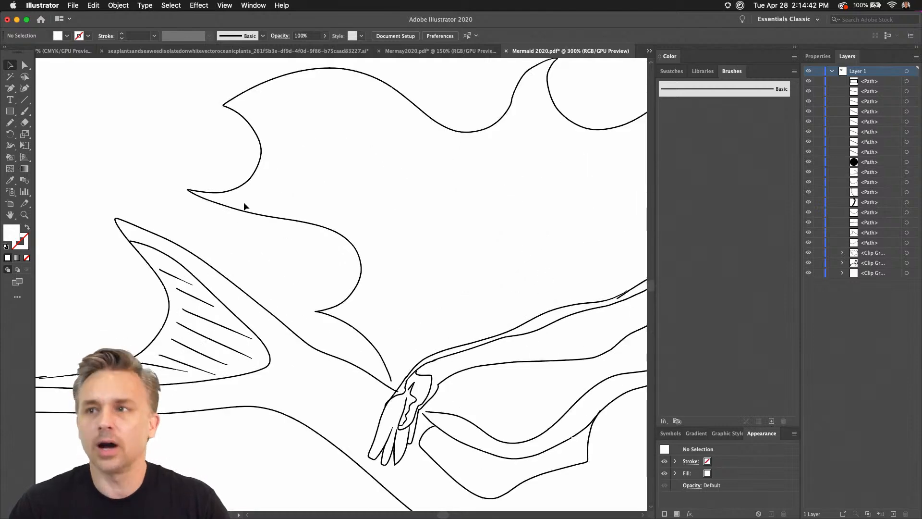
drag(116, 209, 492, 363)
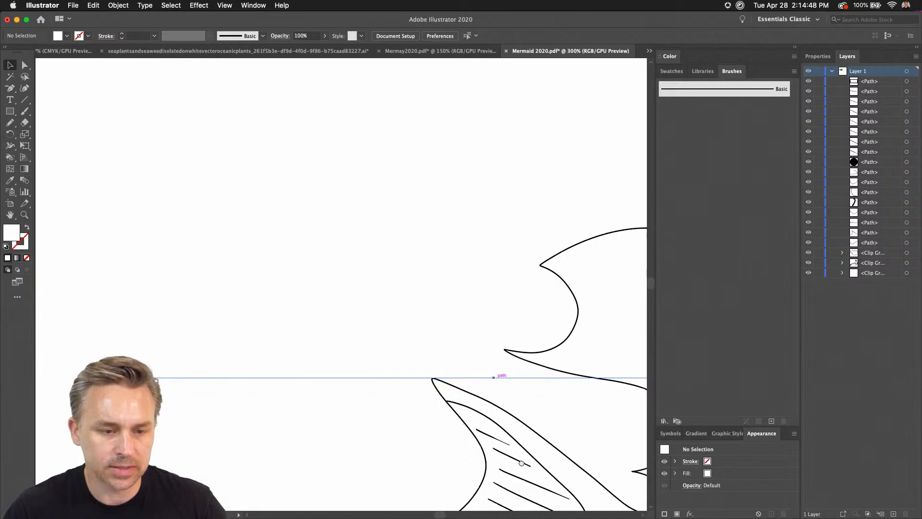
click(11, 111)
click(10, 111)
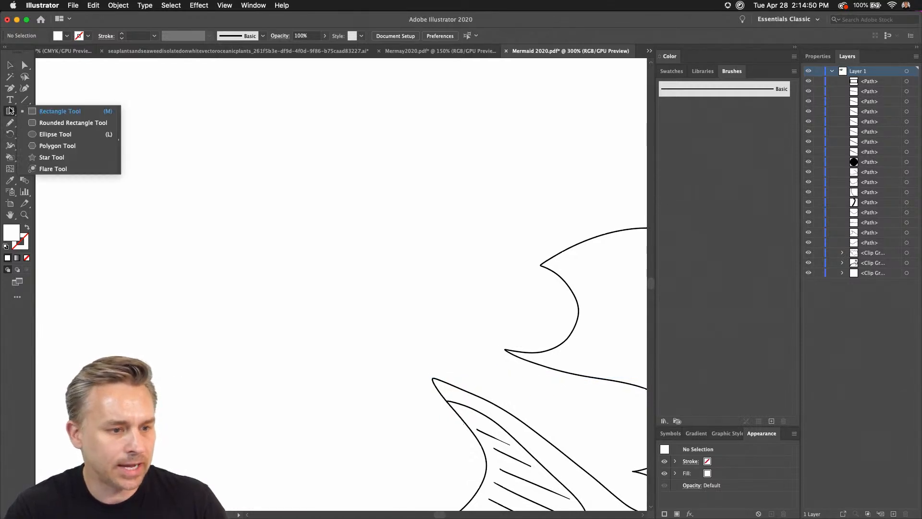
click(40, 135)
drag(323, 201, 363, 240)
click(27, 236)
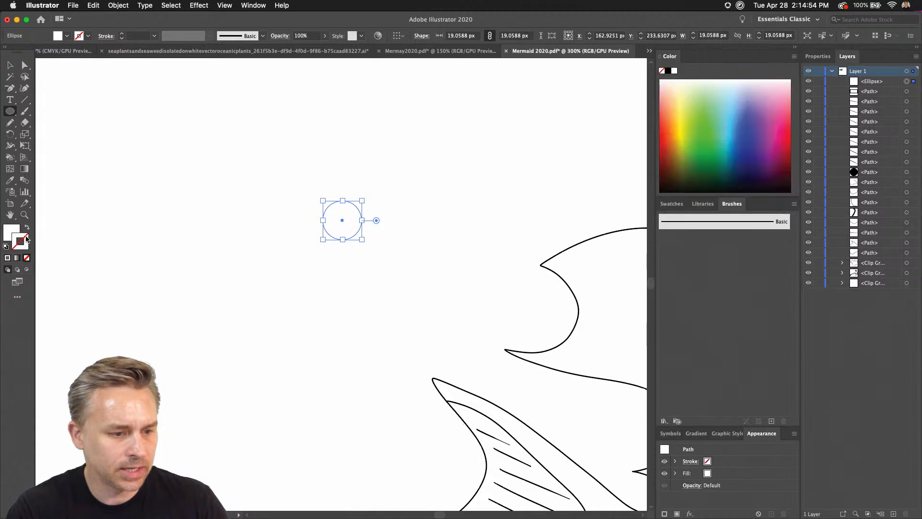
click(668, 72)
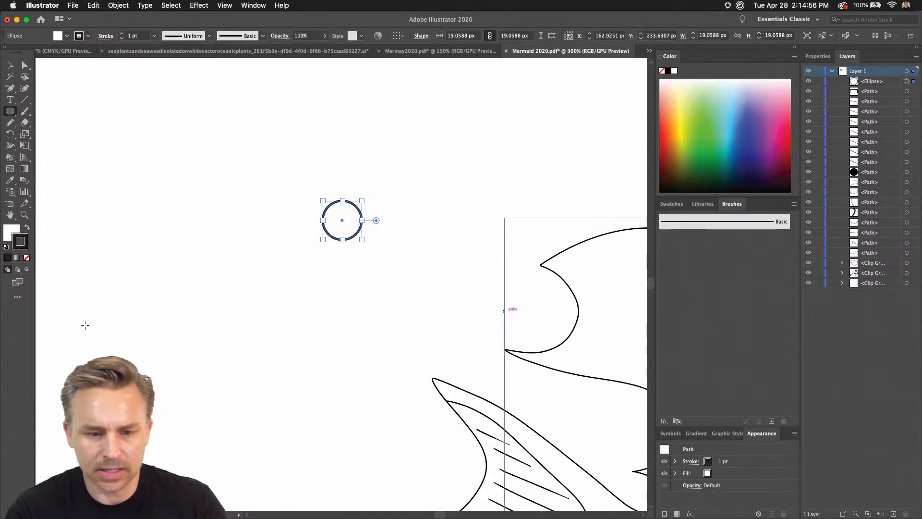
Remove the circle's fill and set its stroke weight to 0.5 pt.
key(super+equal)
key(super+equal)
key(super+equal)
key(p)
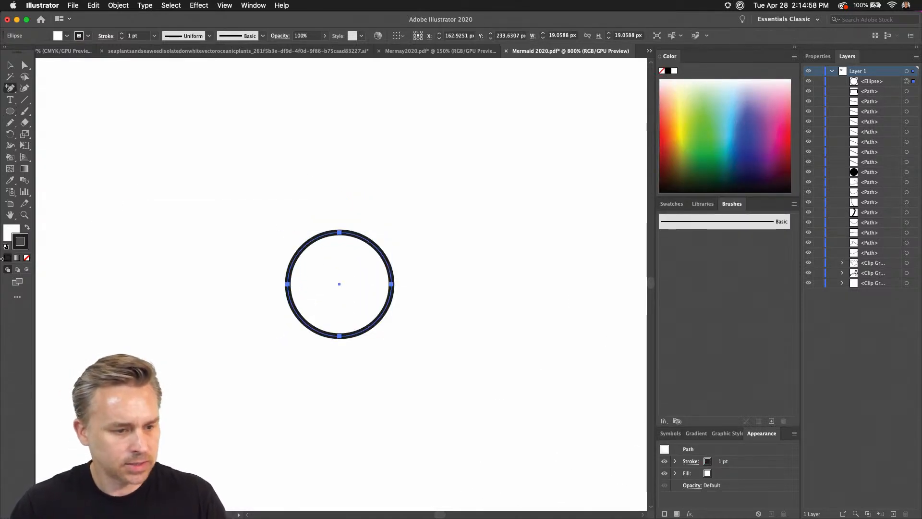
click(8, 230)
click(27, 258)
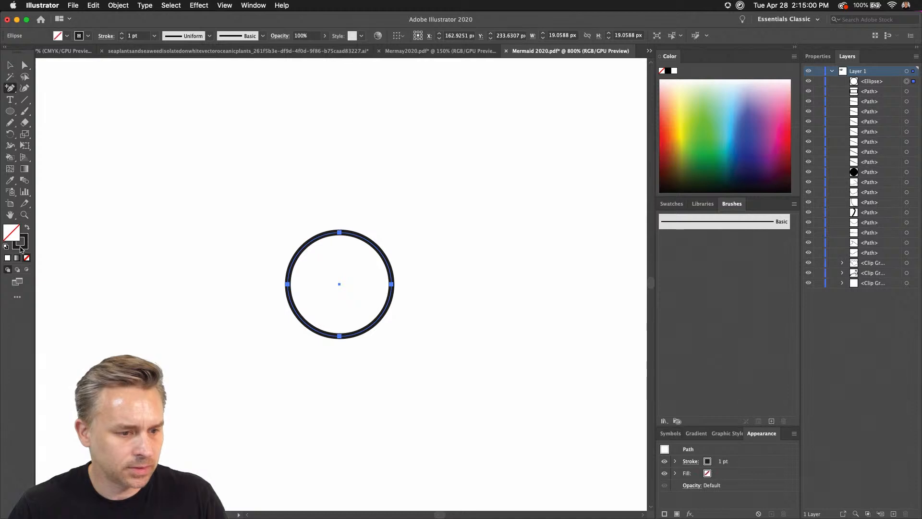
click(21, 246)
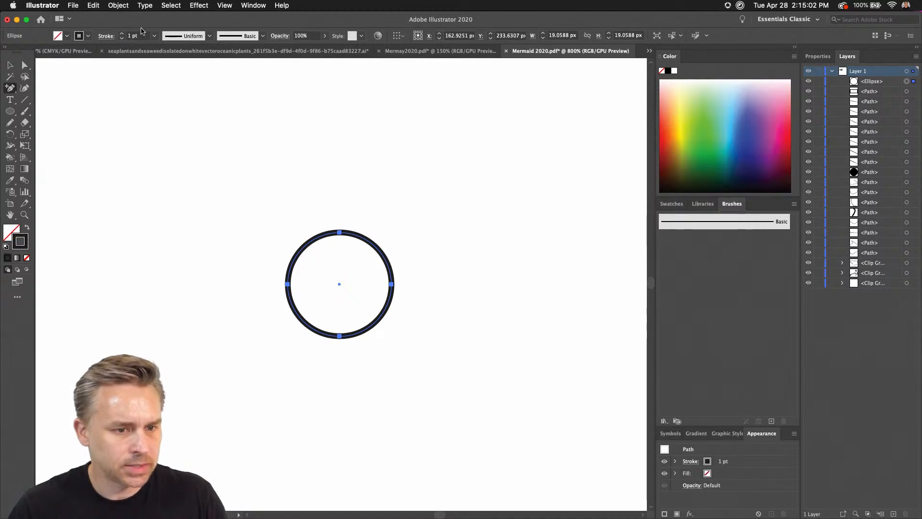
click(153, 36)
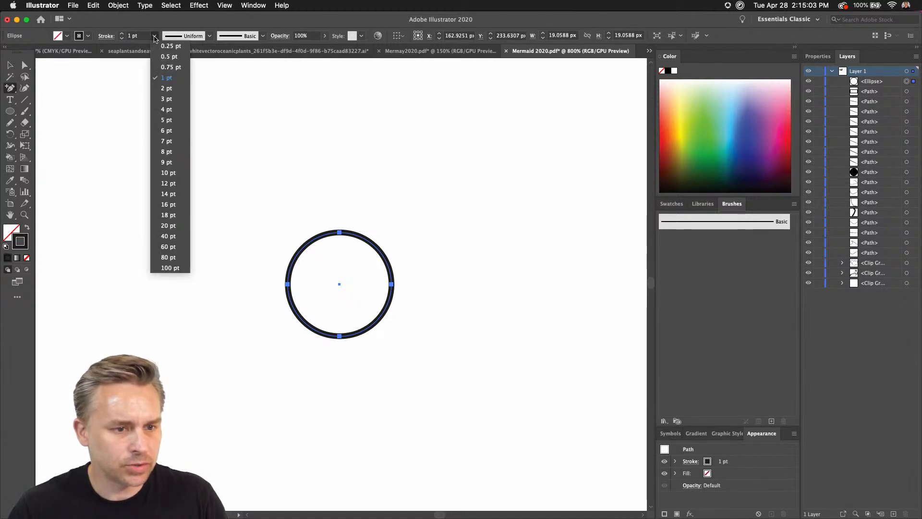
click(166, 60)
Delete the circle's upper half and apply the width profile that tapers at both ends to the remaining arc.
click(25, 65)
drag(226, 159, 389, 258)
key(Delete)
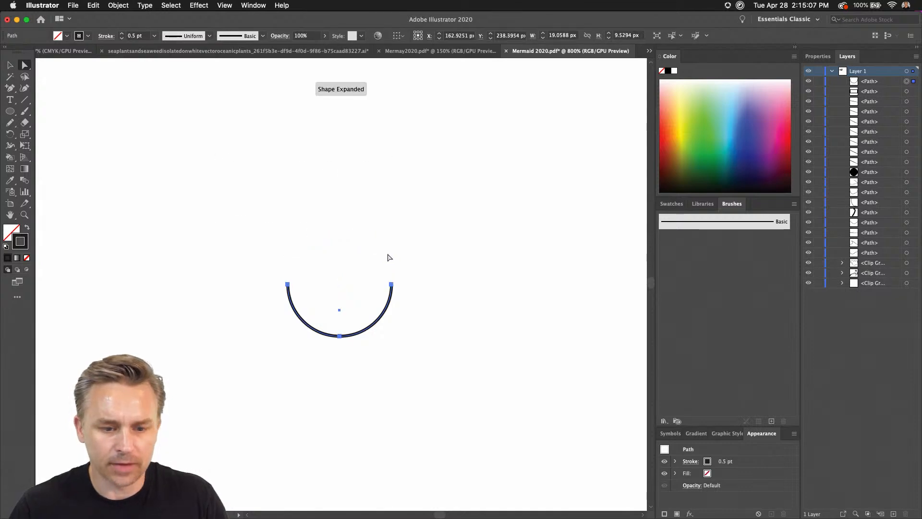
click(209, 36)
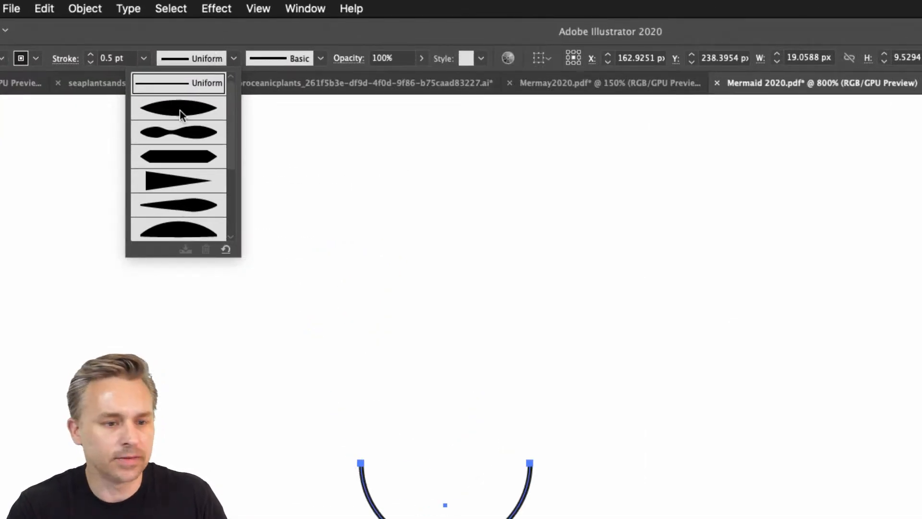
click(180, 110)
click(193, 59)
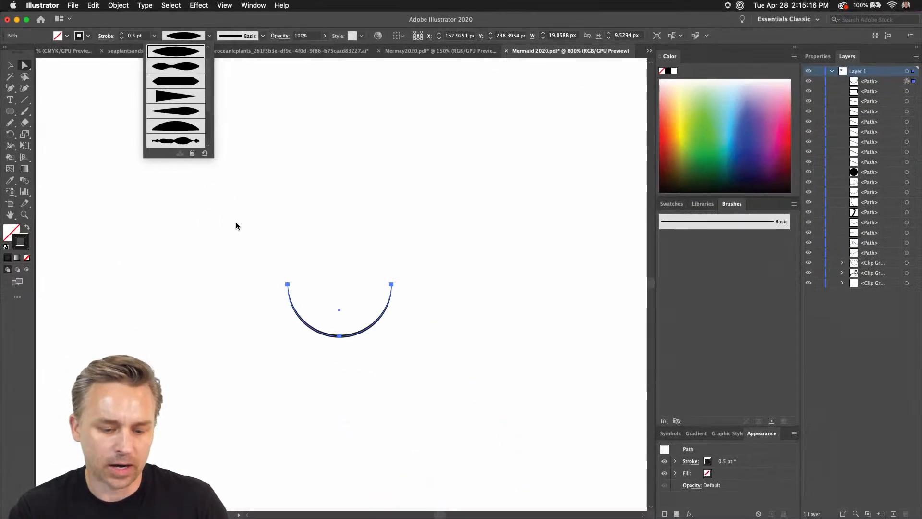
click(10, 66)
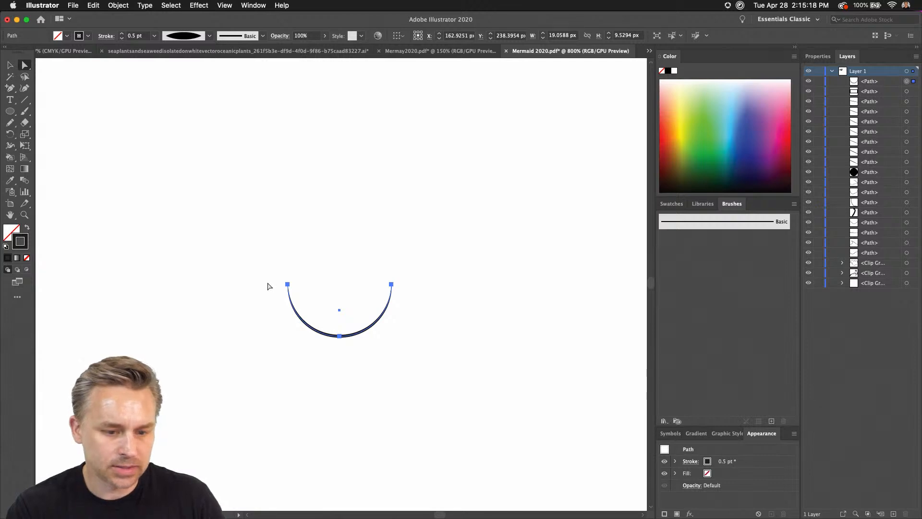
click(267, 286)
drag(309, 326, 399, 329)
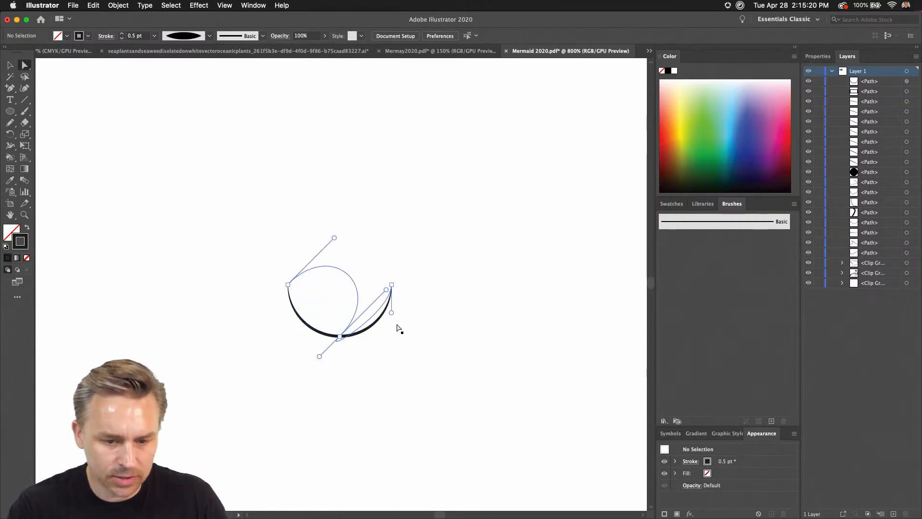
key(super+z)
Duplicate the arc twice to build a scale motif with two arcs side by side and one centred beneath them.
click(10, 65)
click(289, 321)
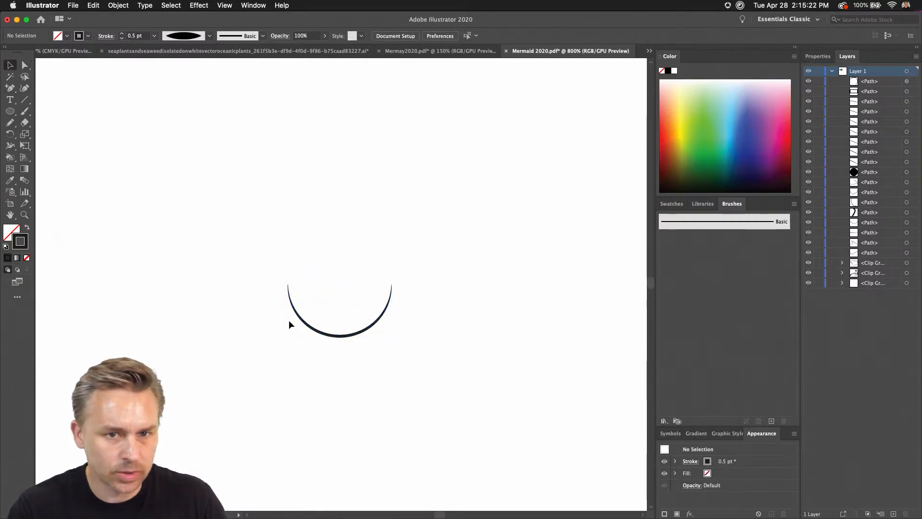
drag(257, 237, 434, 376)
mouse_move(318, 333)
mouse_down()
mouse_move(423, 342)
mouse_move(428, 416)
mouse_move(360, 381)
mouse_move(372, 386)
mouse_up()
mouse_move(258, 251)
mouse_down()
mouse_move(514, 434)
mouse_move(334, 253)
mouse_up()
key(super+shift+b)
key(super+minus)
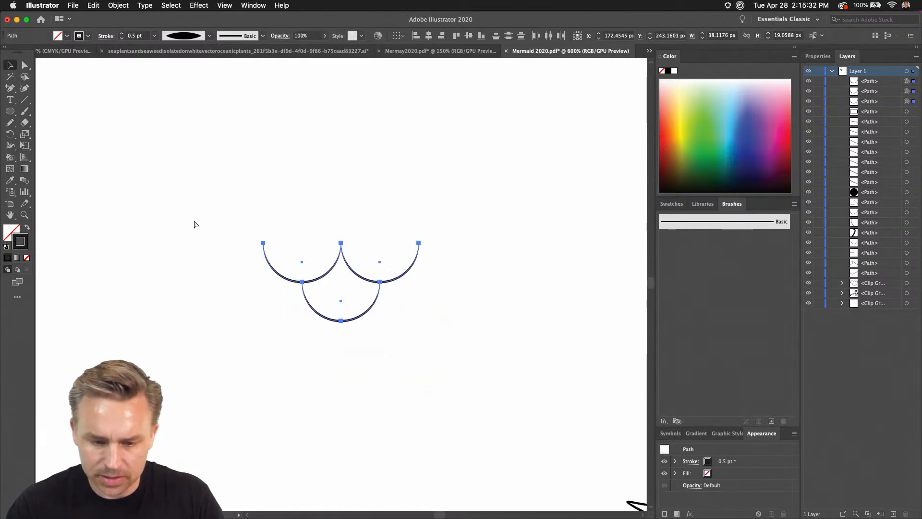
key(super+minus)
key(super+minus)
key(super+minus)
key(super+plus)
key(super+plus)
key(super+plus)
key(super+plus)
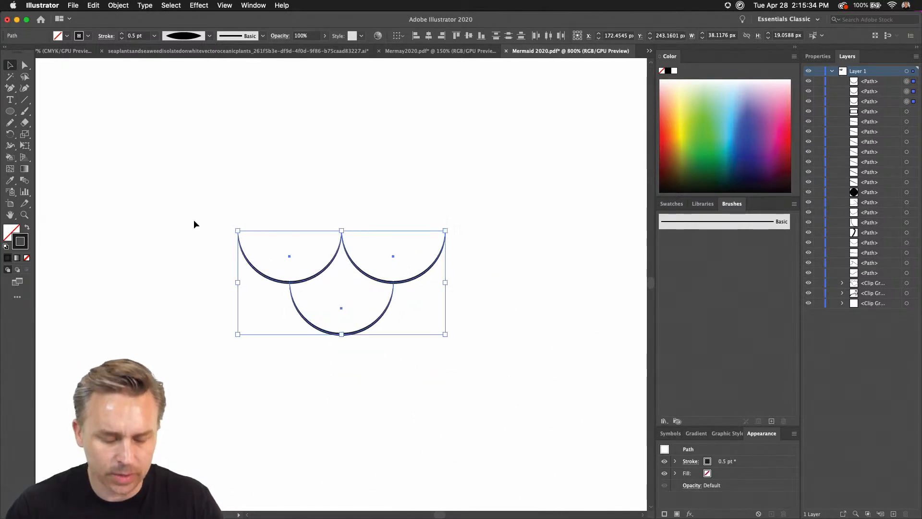
Make a new pattern from the three selected scale arcs and dismiss the notice about pattern editing.
drag(142, 153, 160, 165)
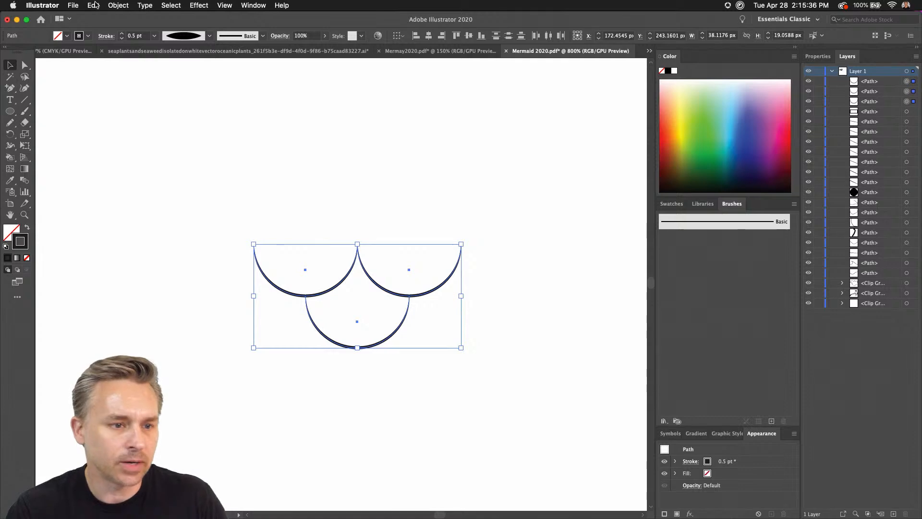
click(93, 5)
mouse_move(118, 5)
mouse_move(126, 246)
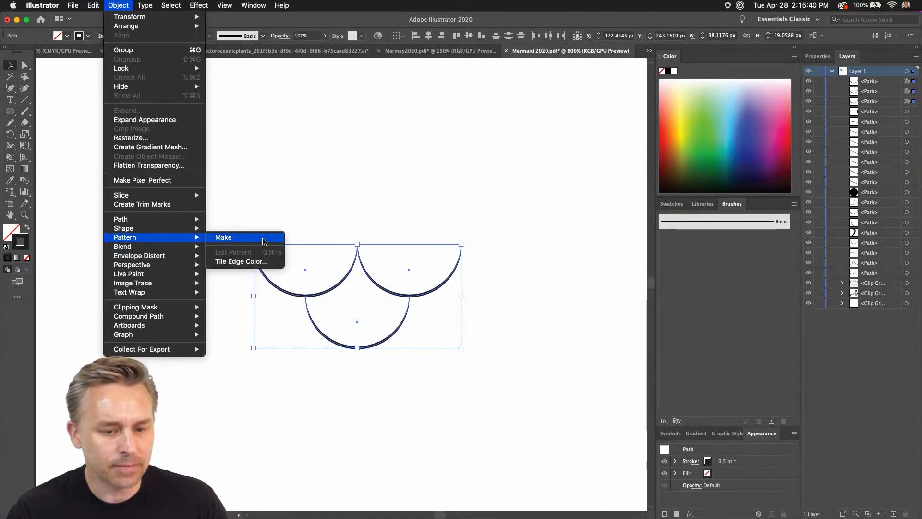
click(264, 240)
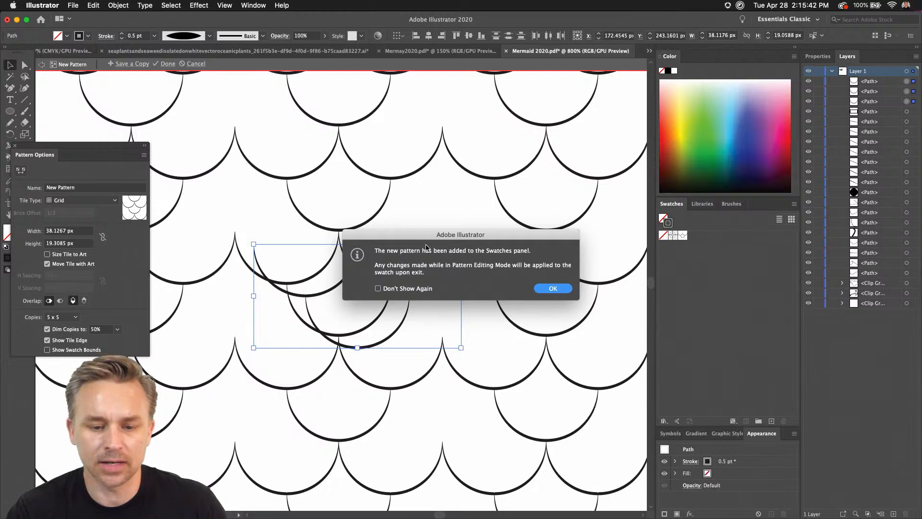
click(560, 289)
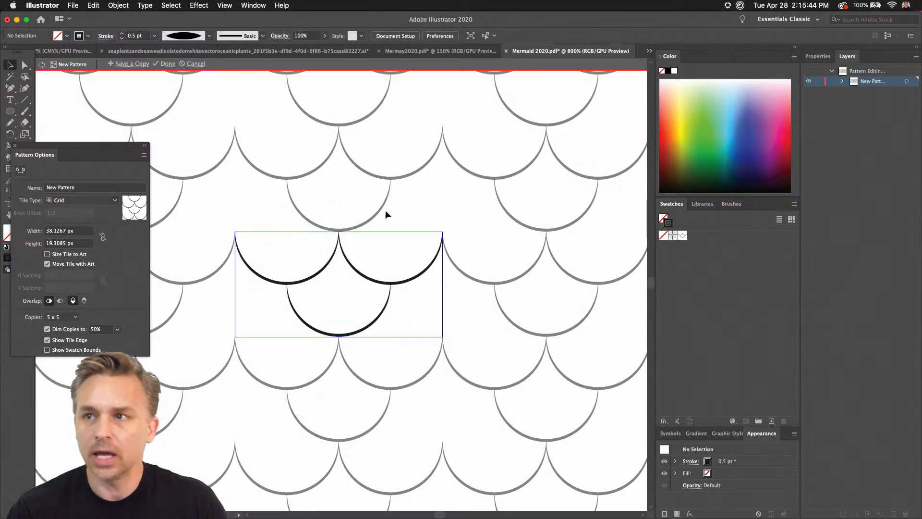
Duplicate the lower arc beside itself in the pattern tile to fill the gap in its row, and finish editing the pattern.
drag(437, 200, 504, 133)
click(351, 281)
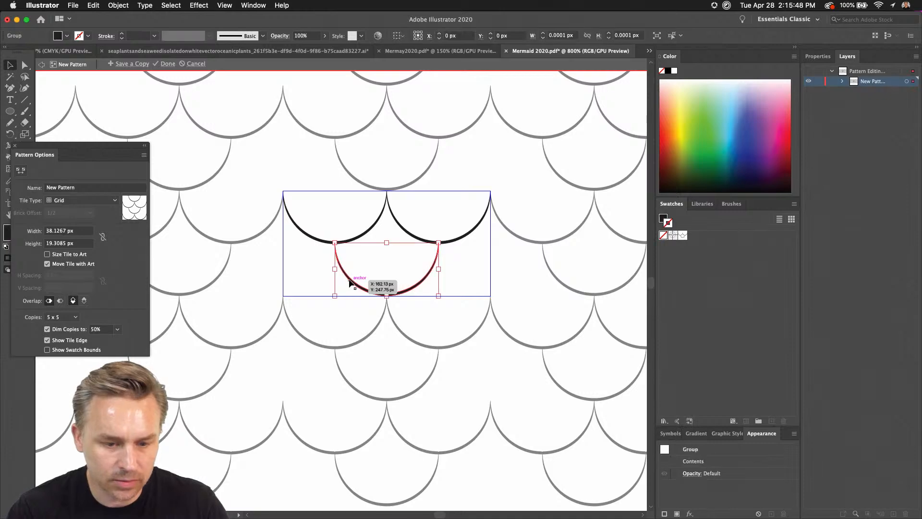
drag(350, 282, 452, 284)
click(404, 326)
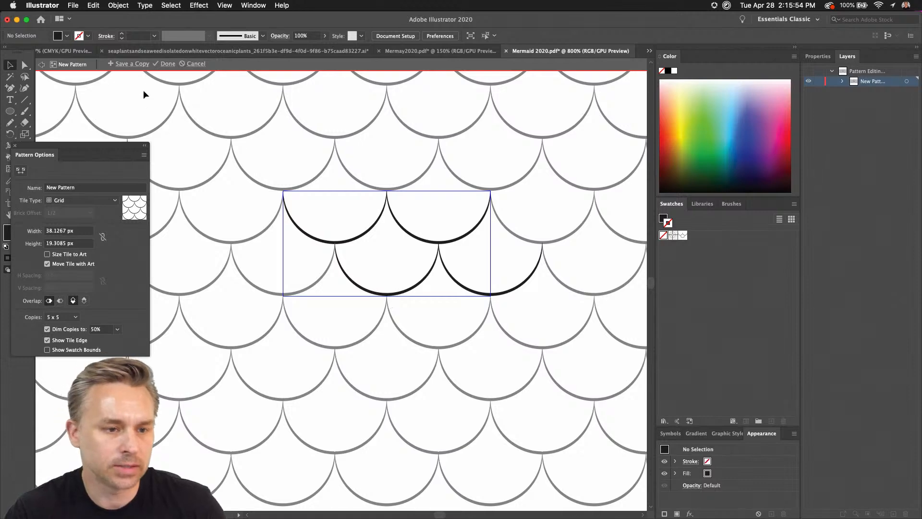
click(167, 64)
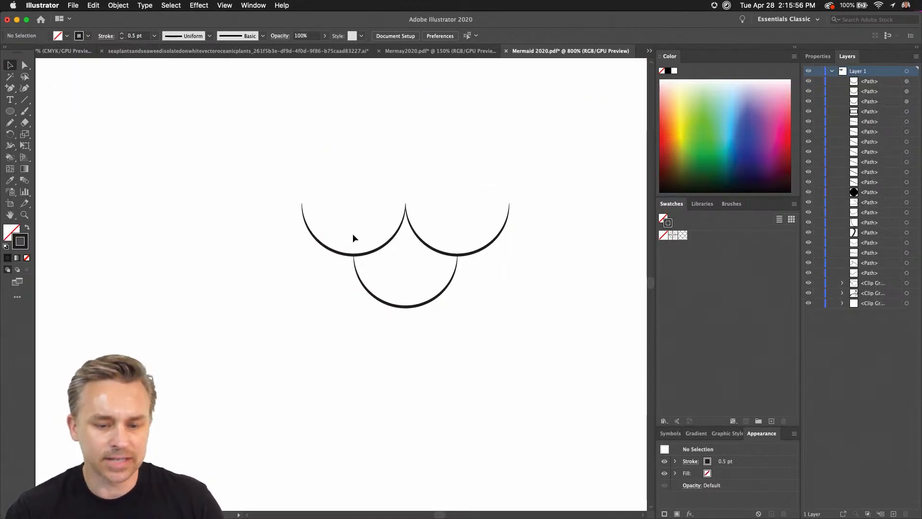
Return to the mermaid and check the curved path below her hands by selecting and deselecting it.
key(super+minus)
key(super+minus)
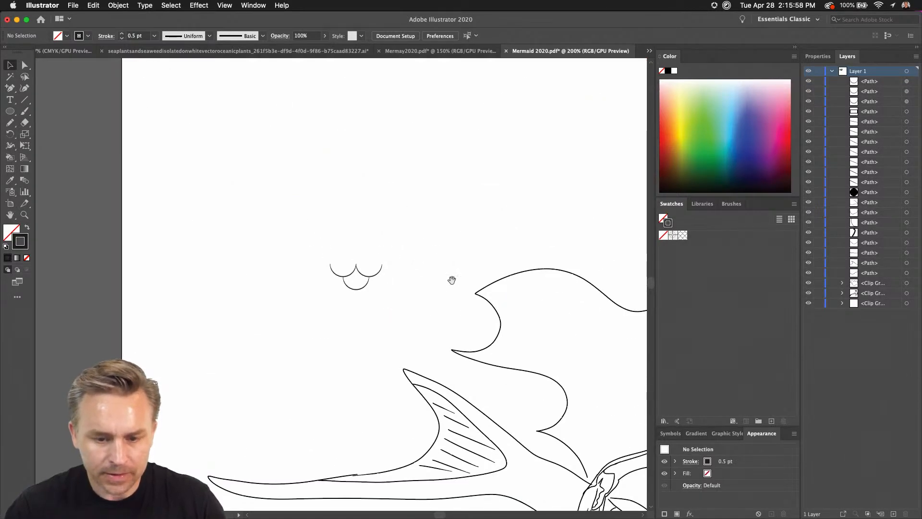
drag(452, 280, 205, 79)
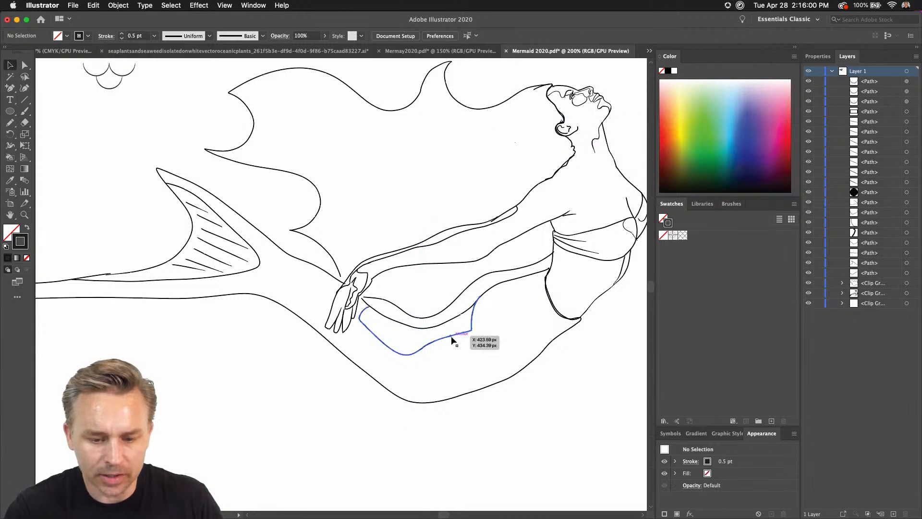
click(452, 340)
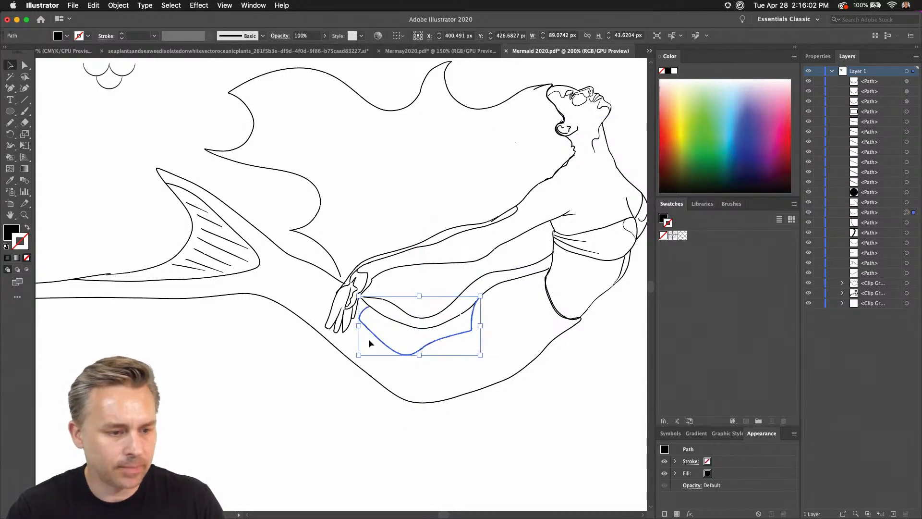
click(108, 157)
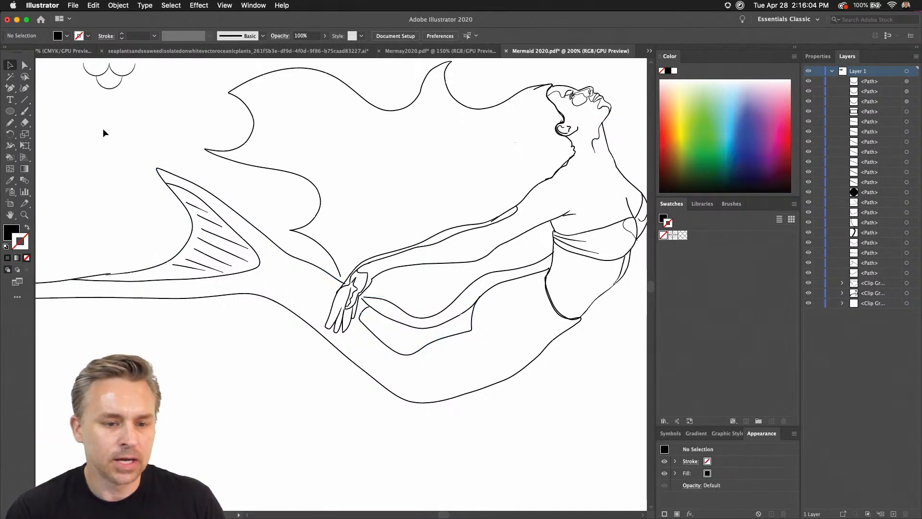
Release the clipping mask on the group covering the mermaid's arms, head and upper body.
click(581, 257)
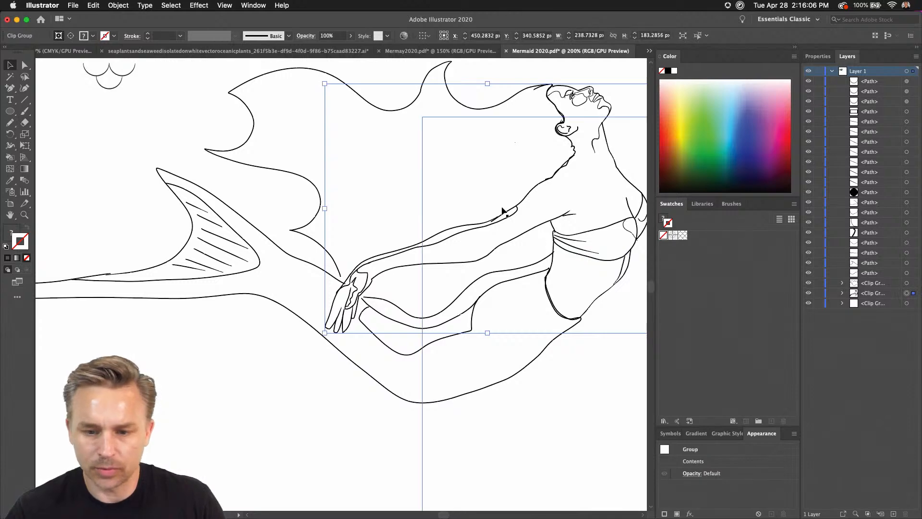
right_click(477, 233)
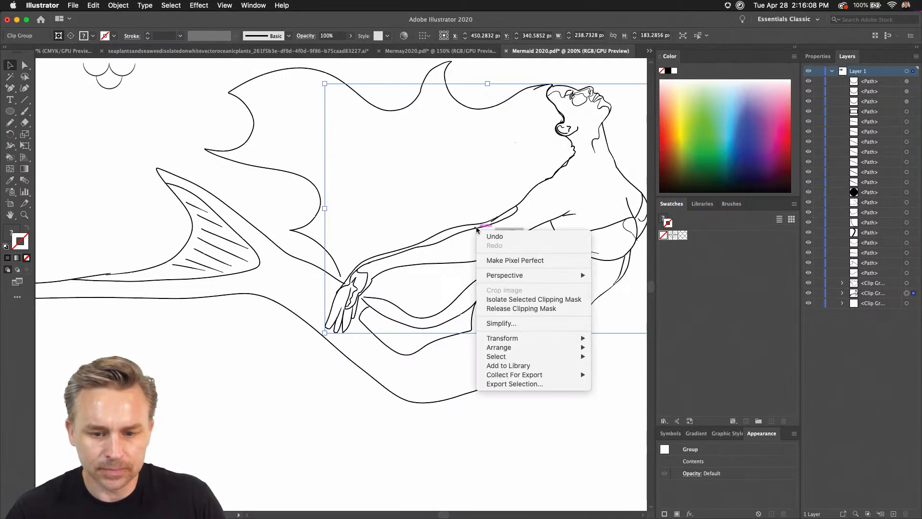
click(499, 309)
Release the clipping mask on the group that holds the mermaid's flowing hair outline.
click(321, 209)
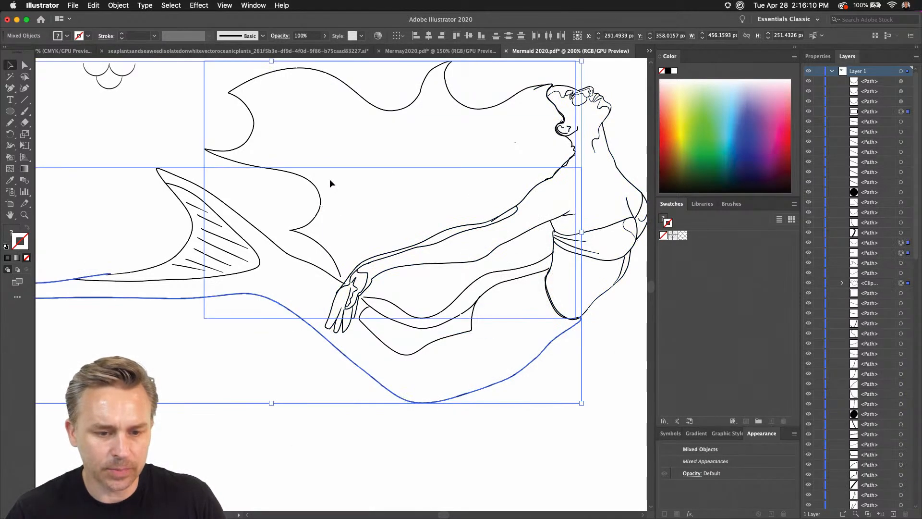
right_click(254, 120)
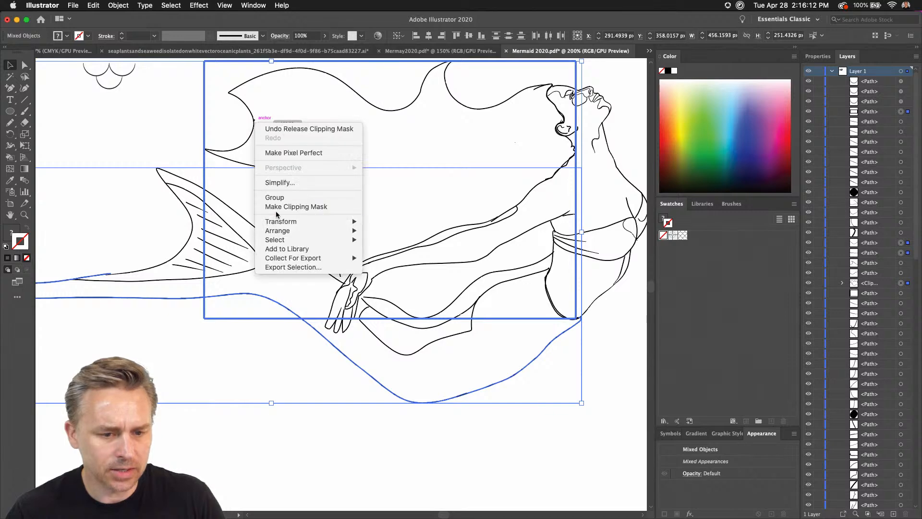
click(104, 104)
click(113, 147)
click(221, 153)
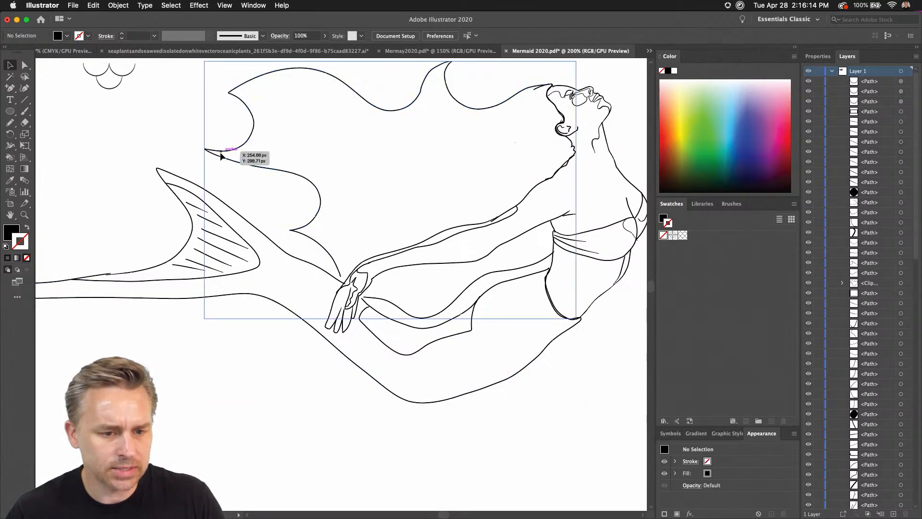
right_click(221, 155)
click(261, 234)
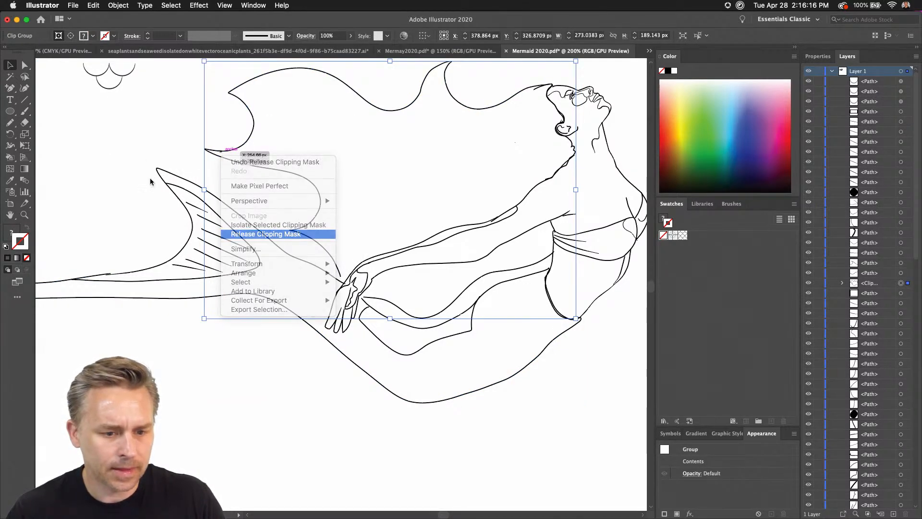
click(272, 230)
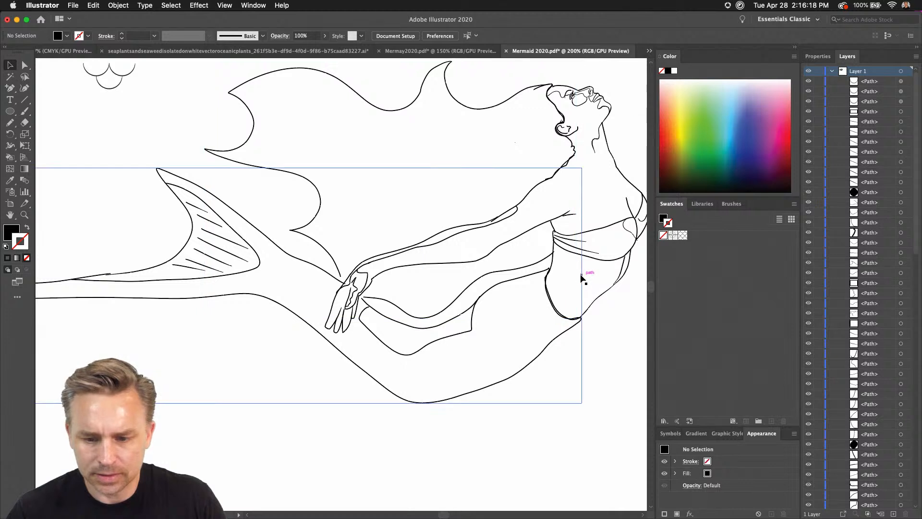
Delete the leftover invisible rectangles framing the hair, the tail and the large area behind the upper body.
click(576, 278)
right_click(576, 278)
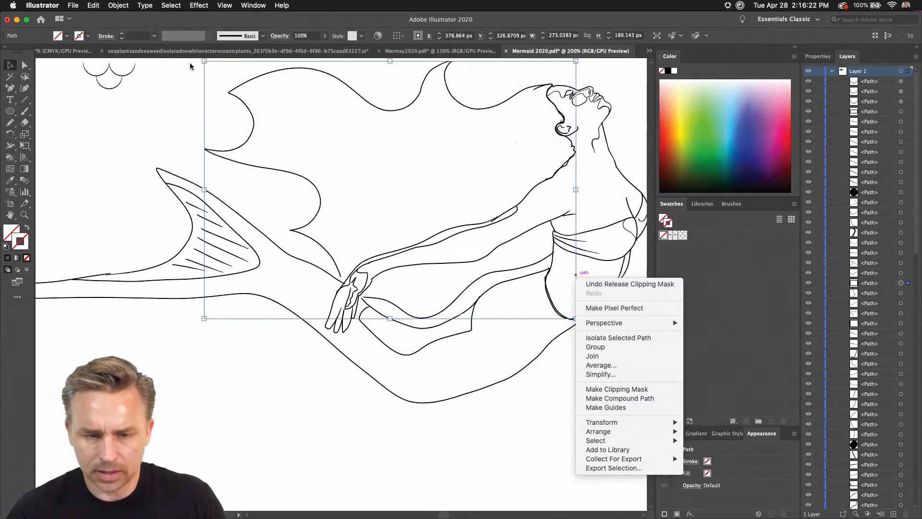
click(119, 4)
click(119, 5)
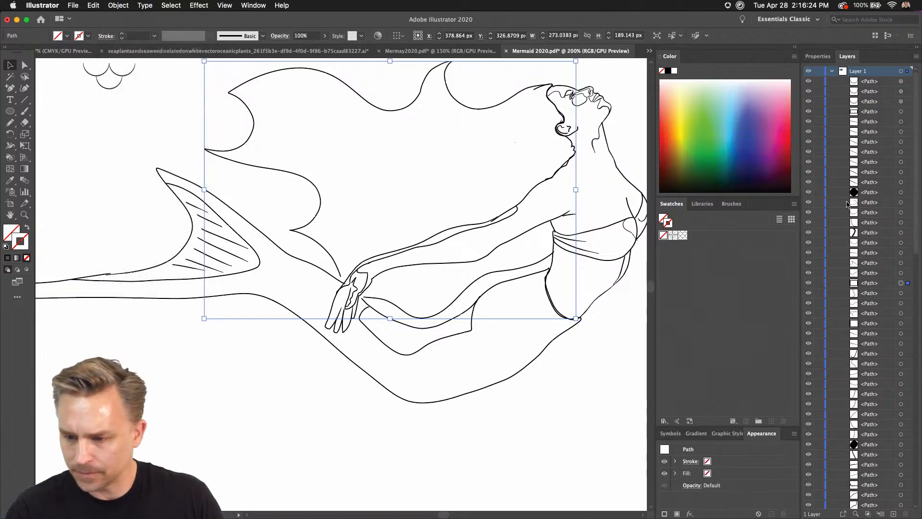
click(200, 131)
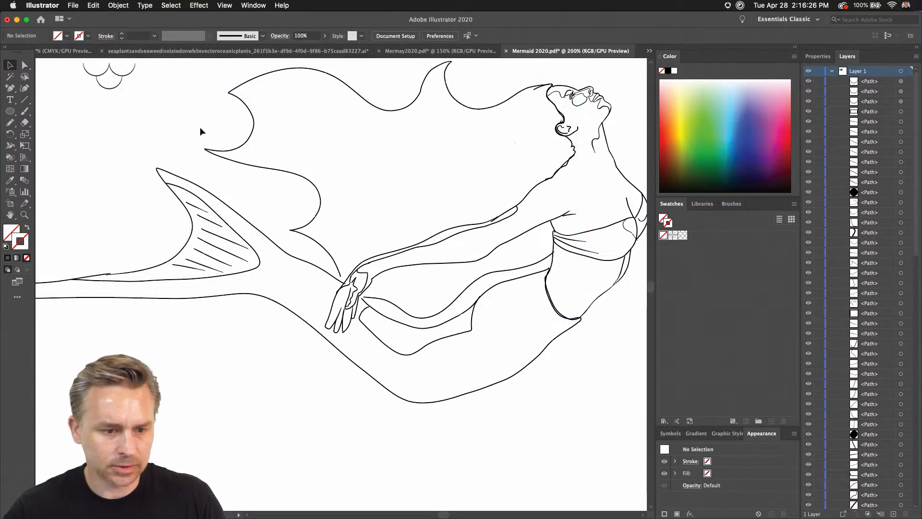
click(157, 169)
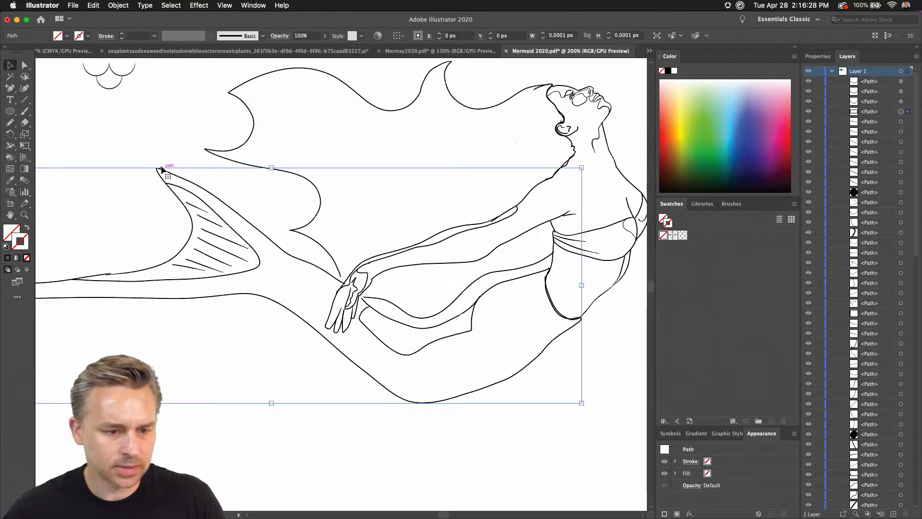
click(539, 227)
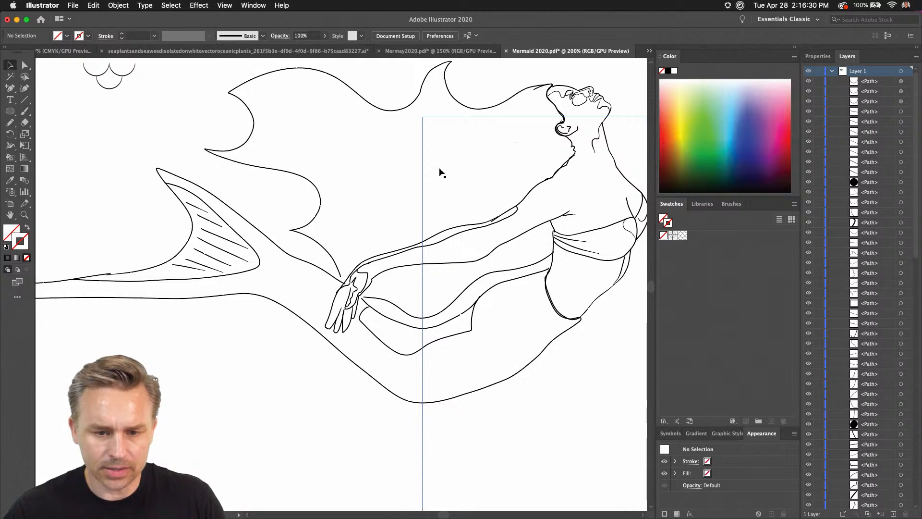
key(Delete)
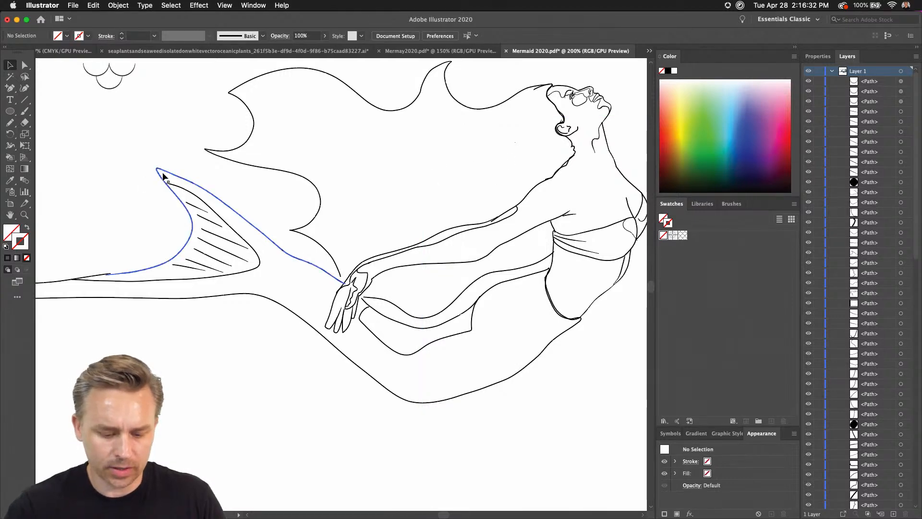
Delete the remaining rectangle around the arms and head, and select all artwork to check for other stray frames.
key(super+a)
click(298, 420)
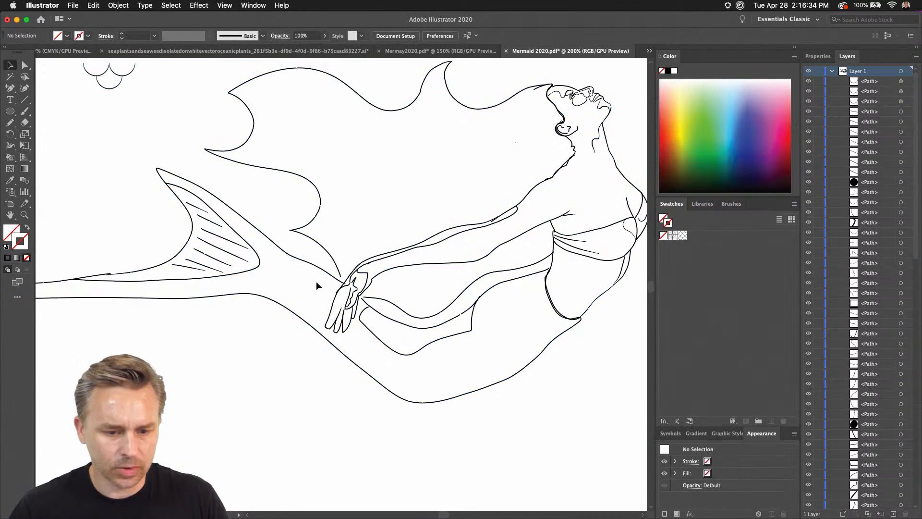
click(327, 260)
right_click(326, 261)
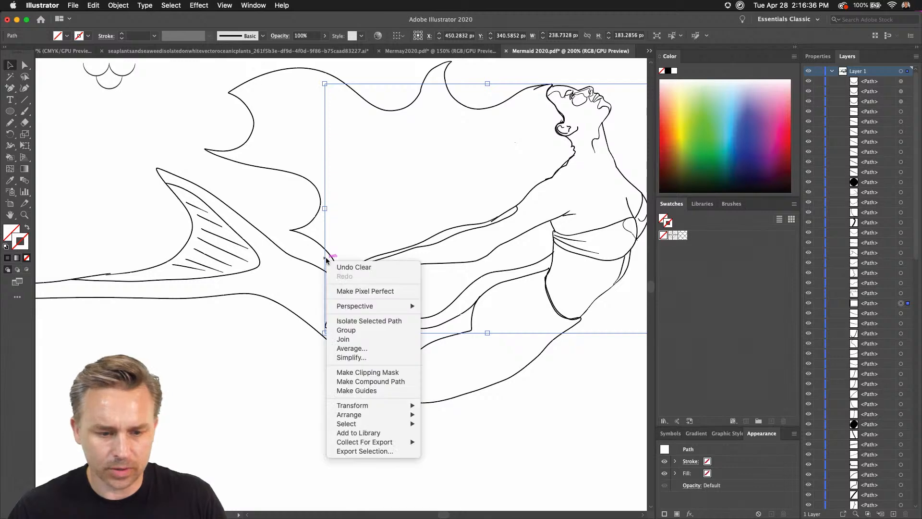
click(323, 259)
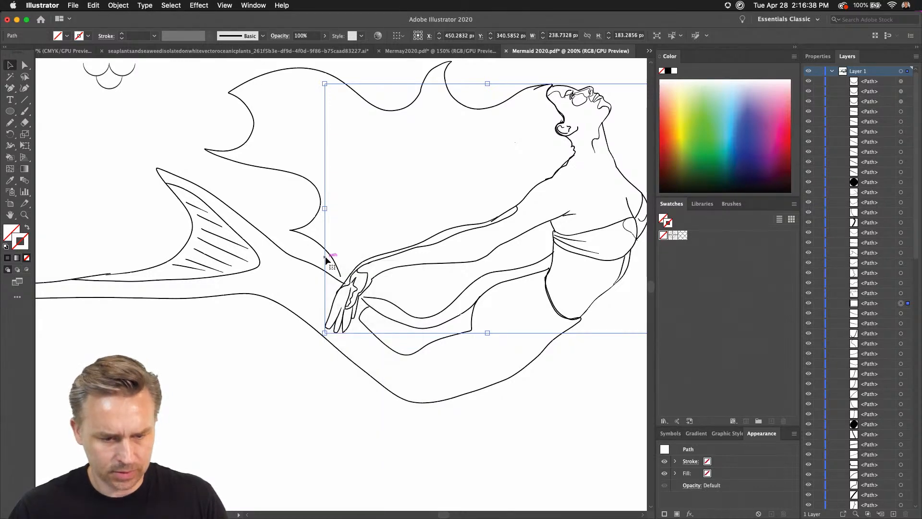
click(325, 260)
key(super+a)
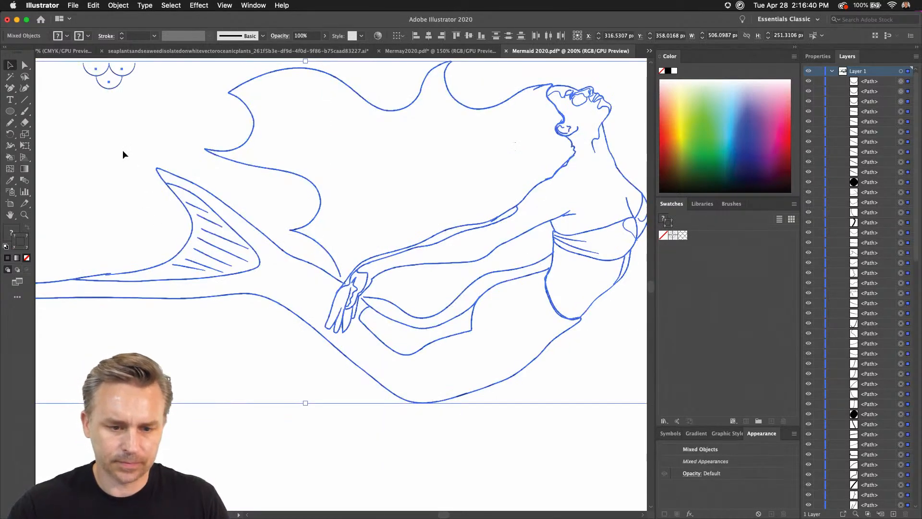
Collapse the color and swatches panels to icons for a wider canvas, and check the curved path below the hands.
key(super+minus)
click(137, 231)
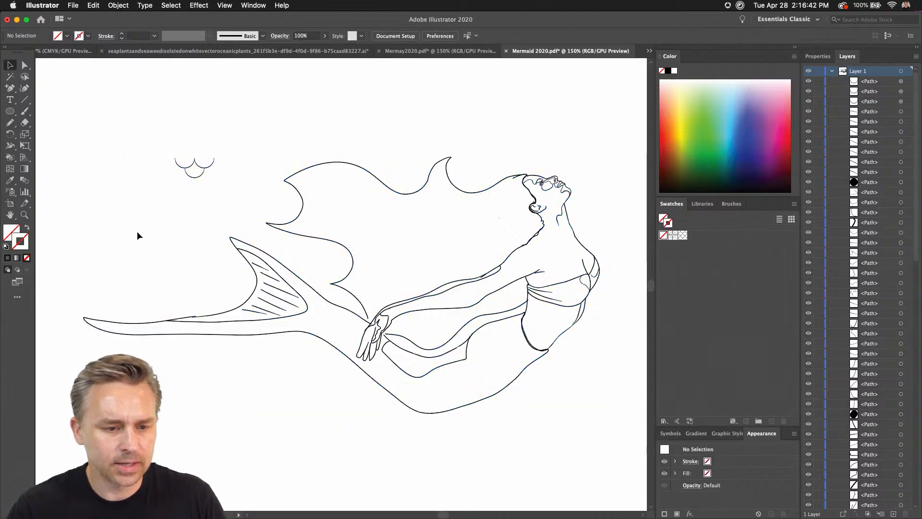
key(super+plus)
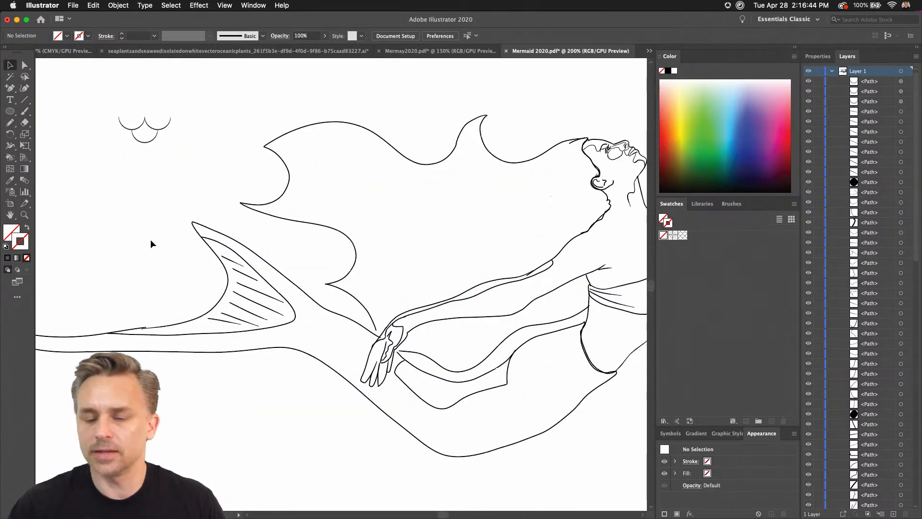
click(793, 50)
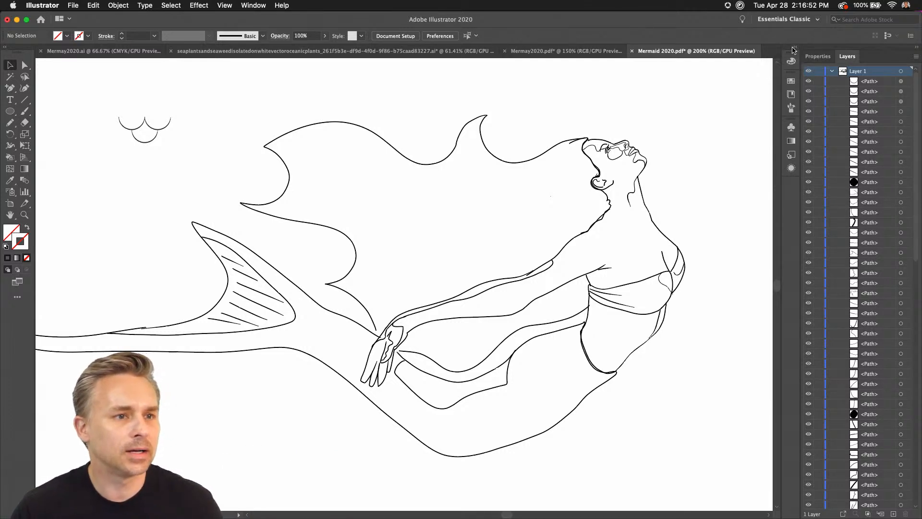
drag(450, 219, 502, 152)
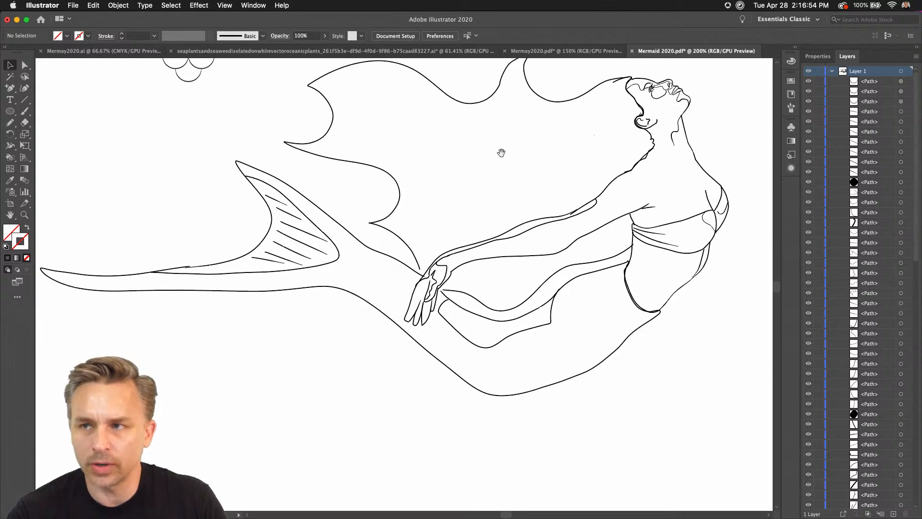
click(455, 310)
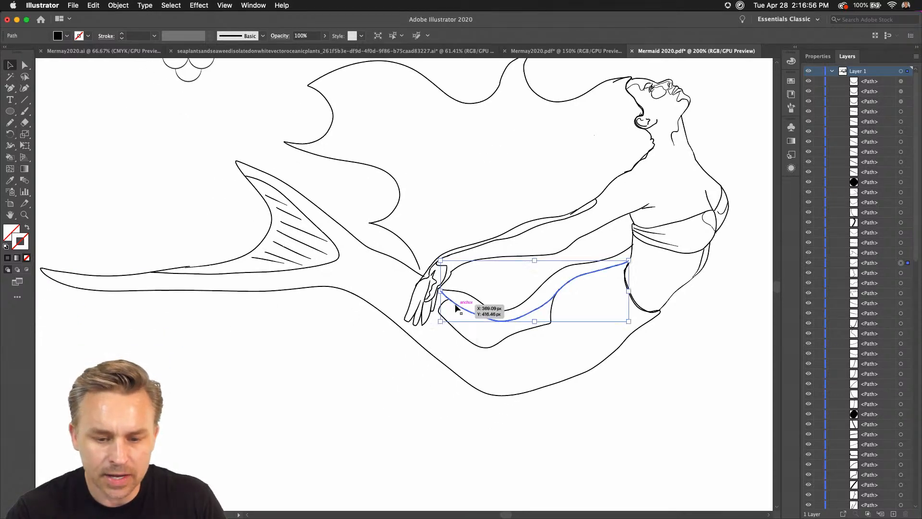
click(452, 369)
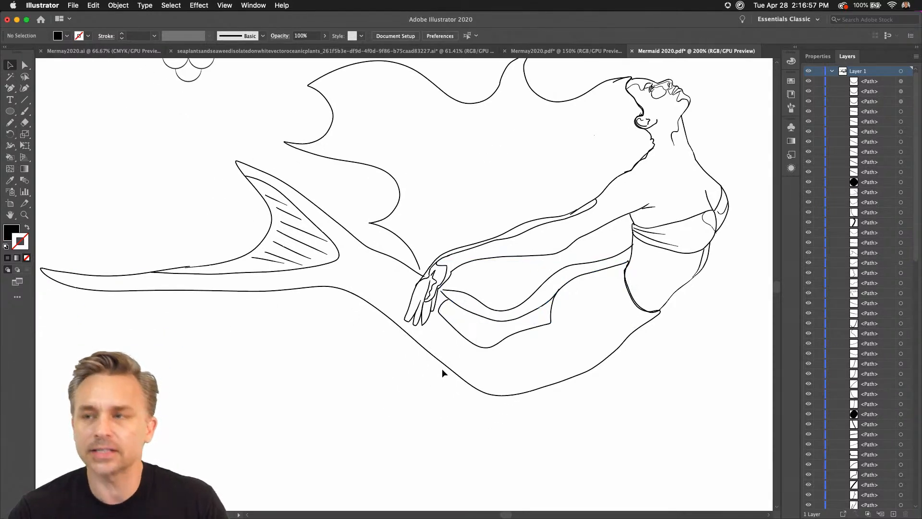
Activate the Live Paint Bucket tool and look through the full list of available tools.
click(9, 159)
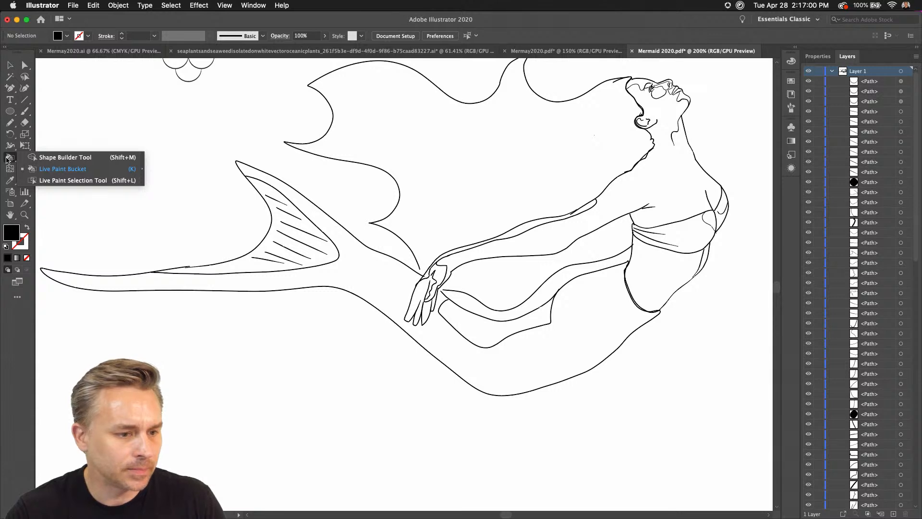
click(8, 159)
click(8, 159)
click(8, 160)
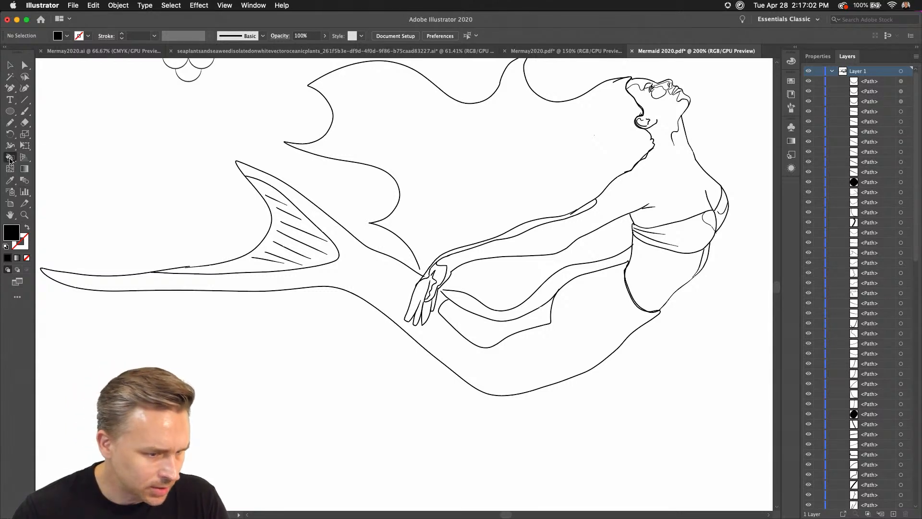
click(17, 298)
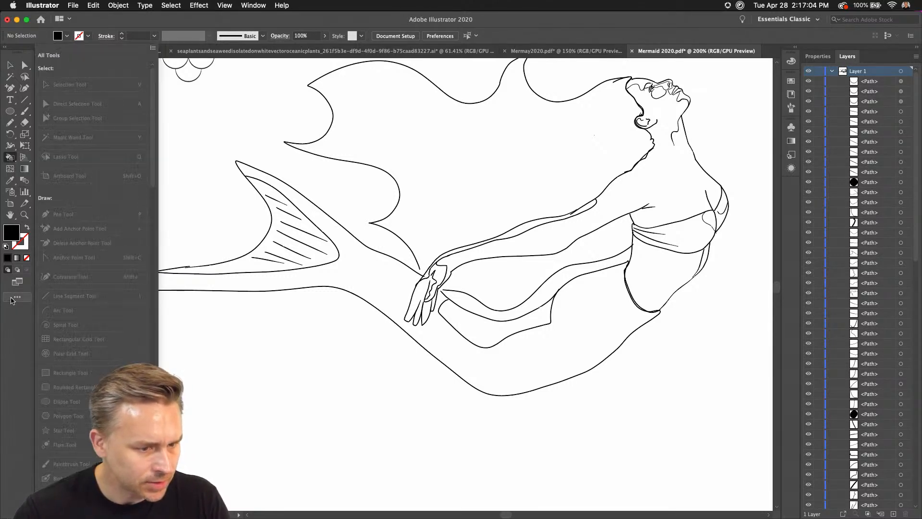
scroll(60, 306, down, 10)
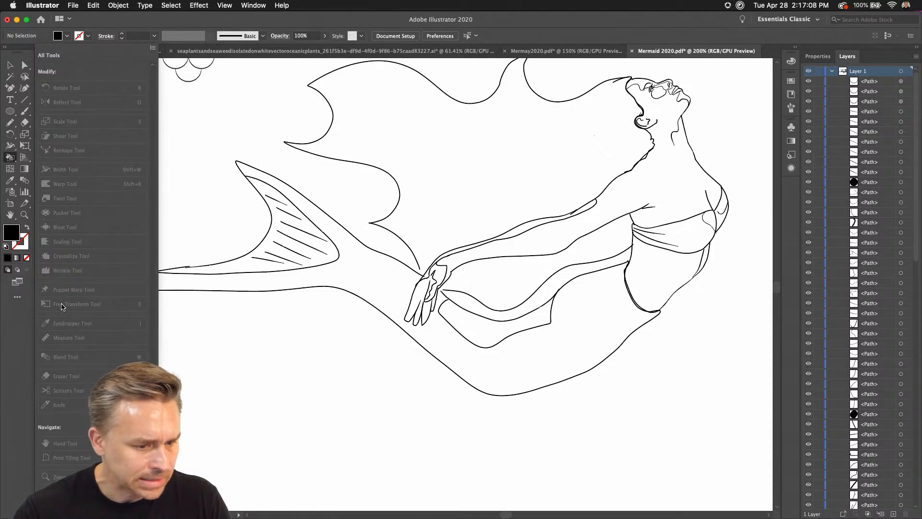
scroll(62, 306, up, 5)
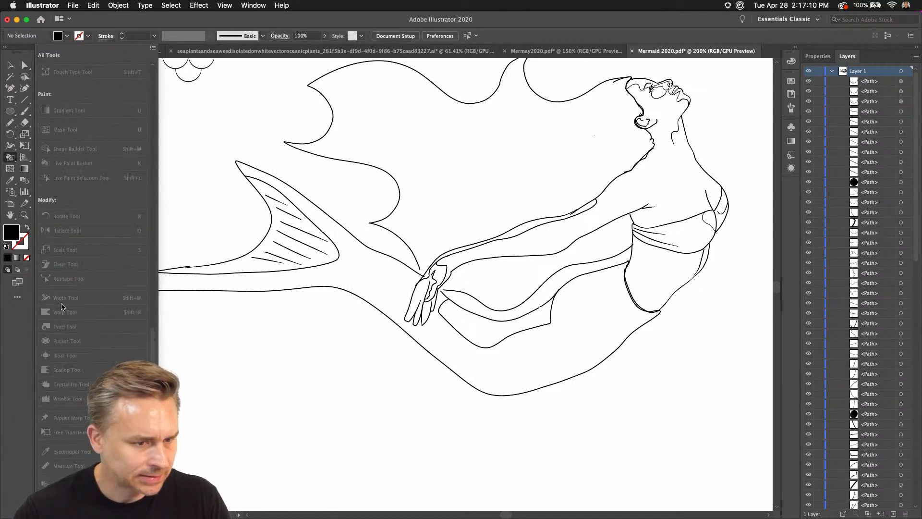
scroll(61, 307, up, 12)
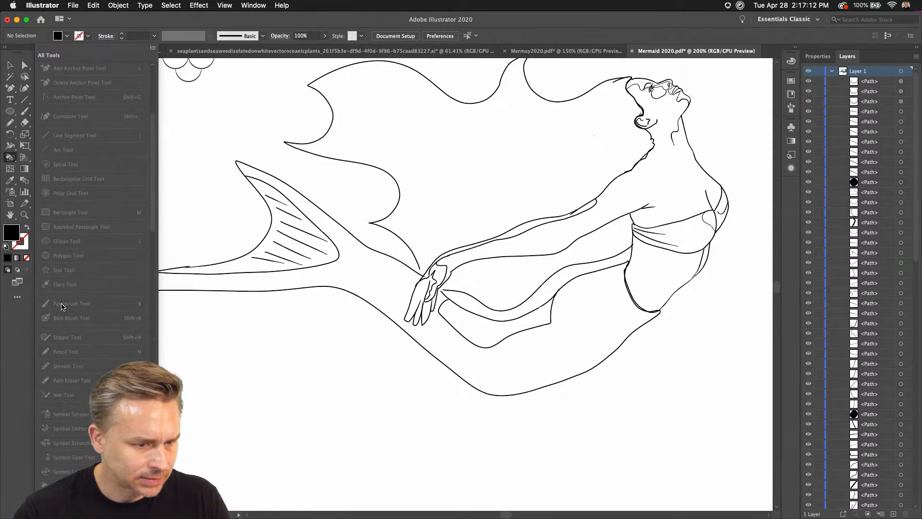
click(12, 328)
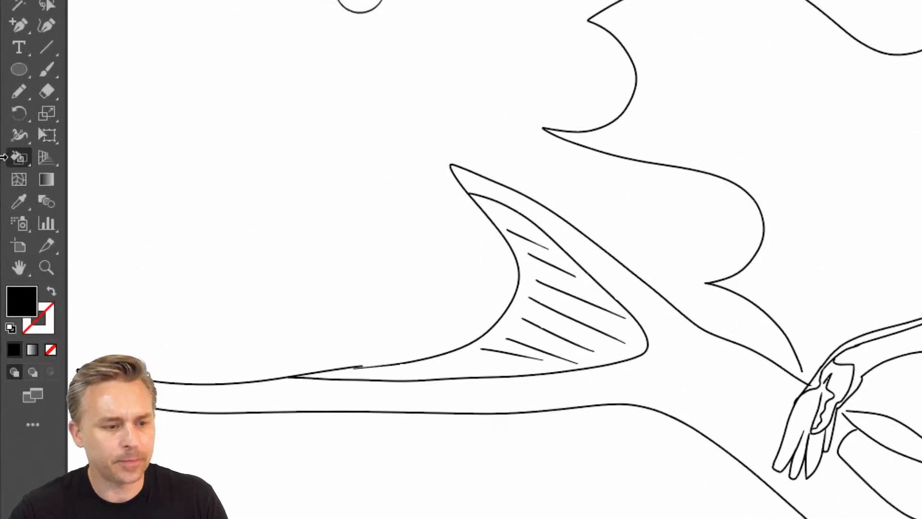
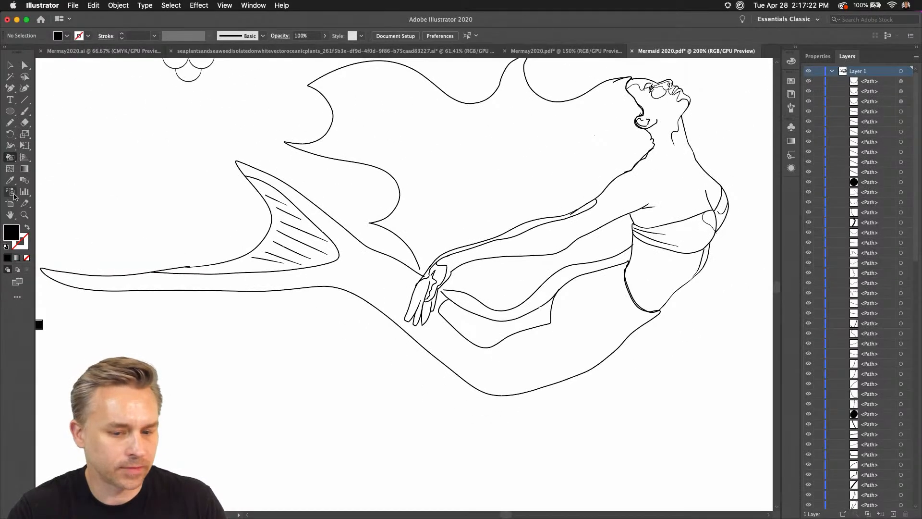
Expand the color and swatches panels, set the fill to the fish-scale pattern swatch, and show swatches as large thumbnails.
click(797, 49)
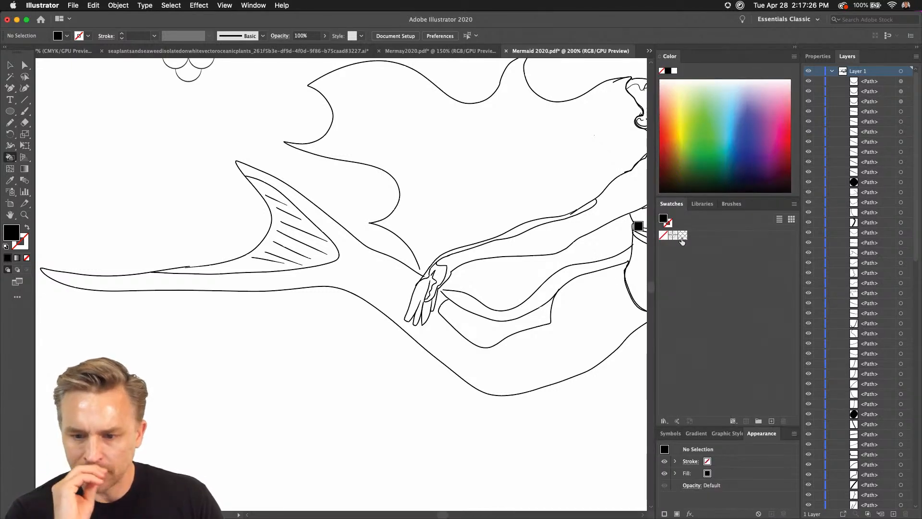
click(682, 235)
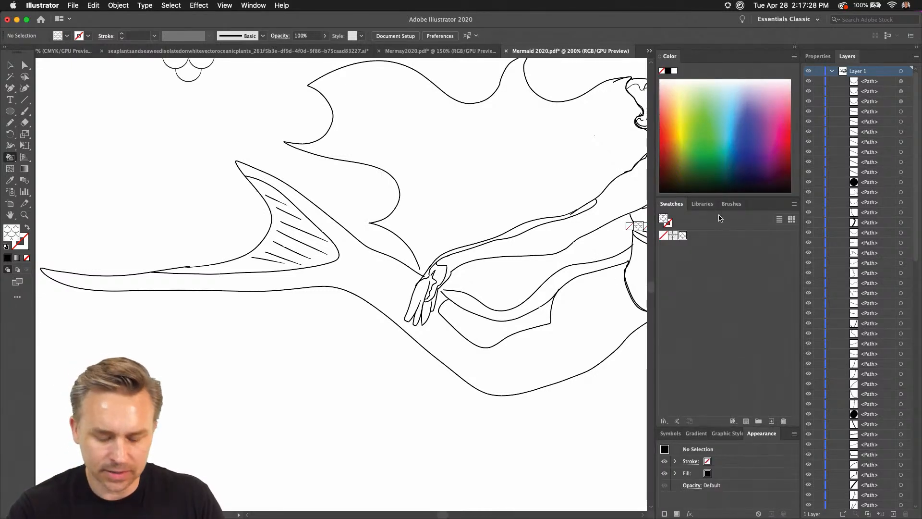
click(794, 204)
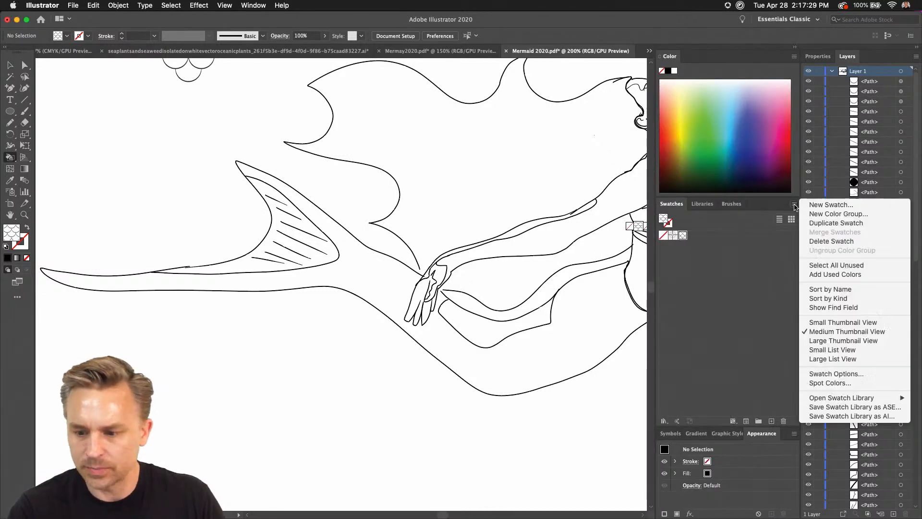
click(844, 341)
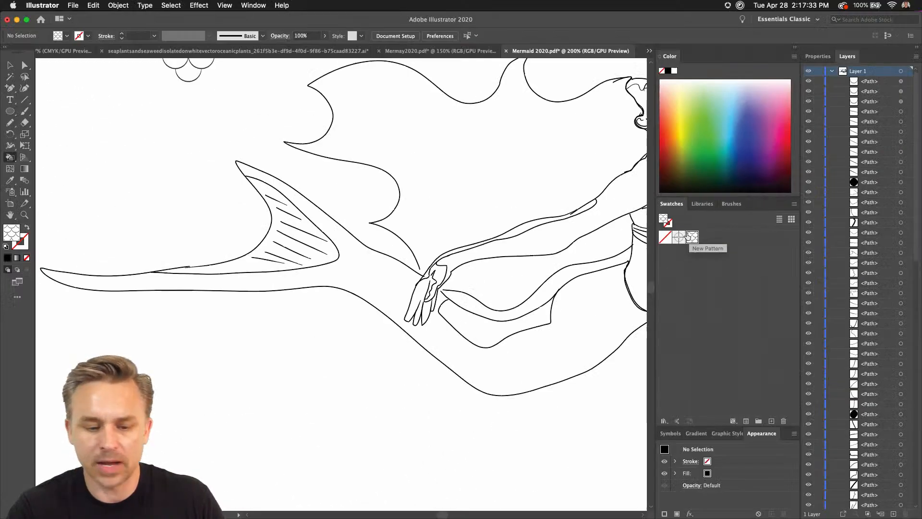
Convert all artwork into a Live Paint group and fill the main tail area with the fish-scale pattern.
drag(690, 236, 545, 360)
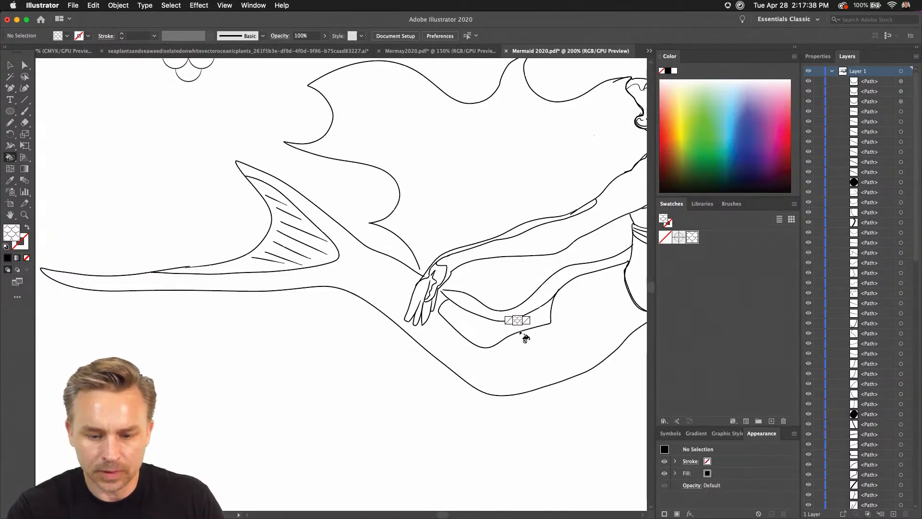
key(super+a)
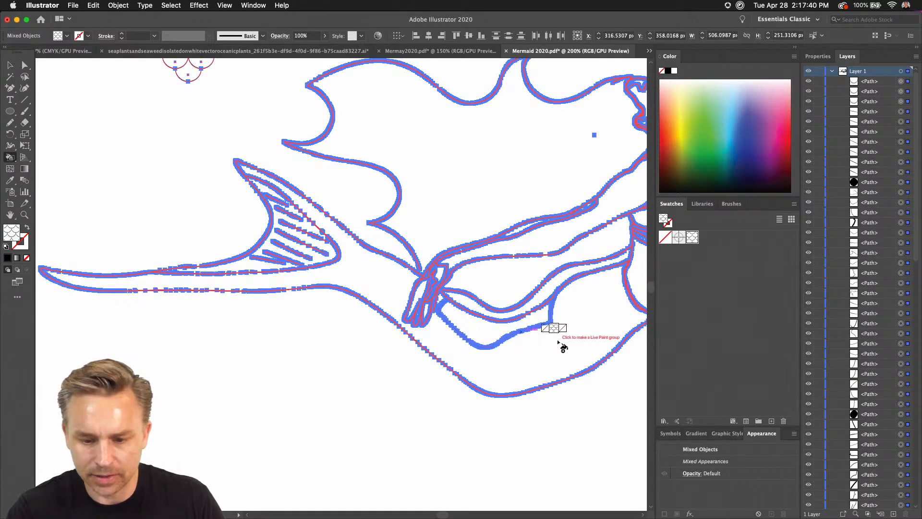
click(558, 342)
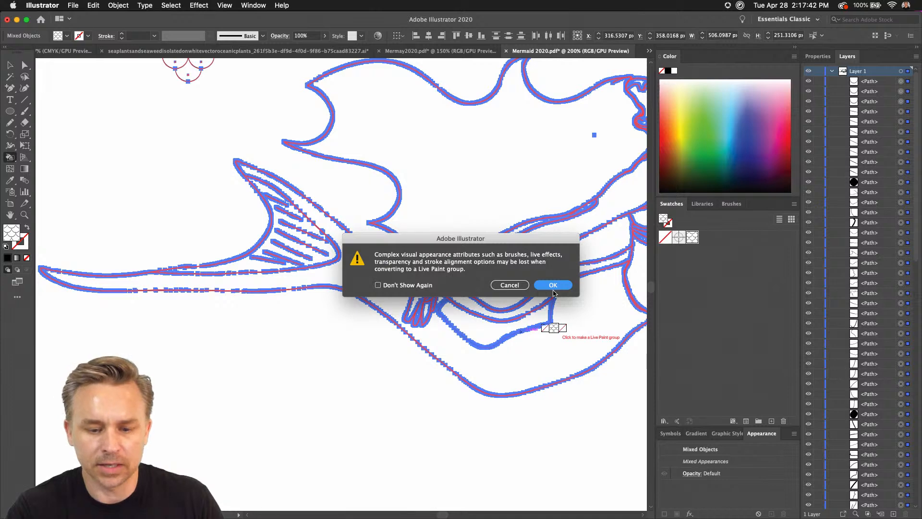
click(553, 287)
click(578, 341)
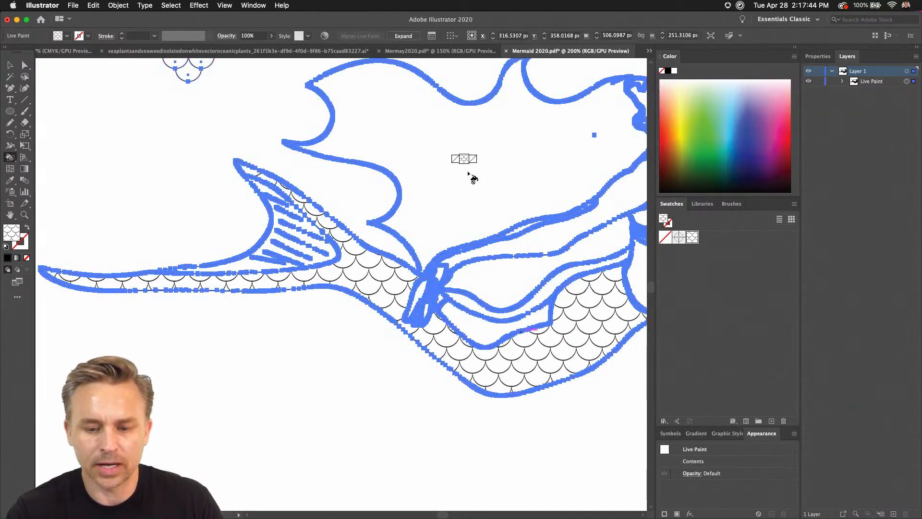
Fill the small tail section just beneath the arms and hands with the same fish-scale pattern.
scroll(418, 206, right, 5)
scroll(388, 152, left, 2)
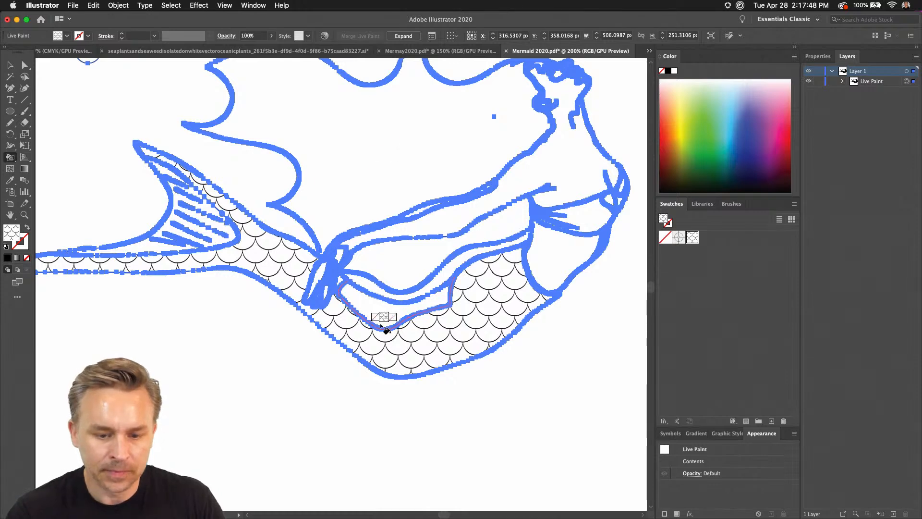
scroll(501, 230, left, 4)
scroll(501, 229, left, 2)
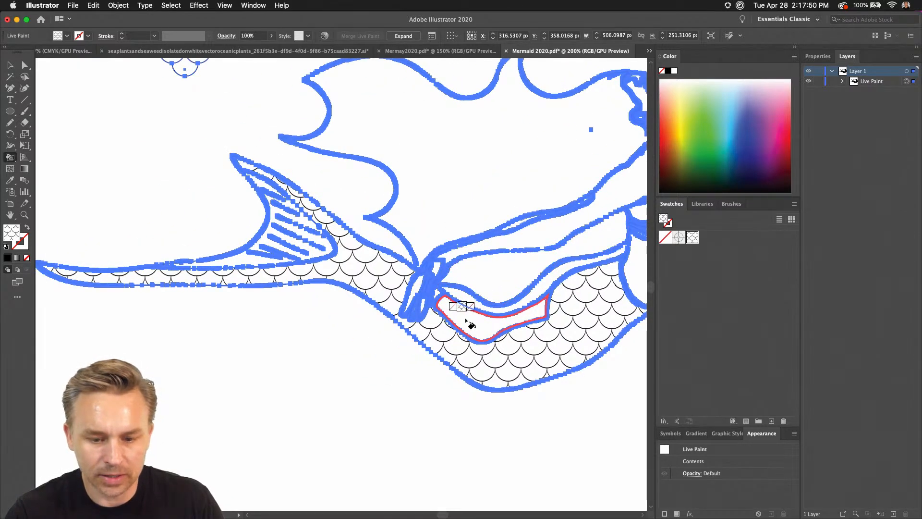
scroll(430, 212, right, 3)
scroll(431, 212, up, 1)
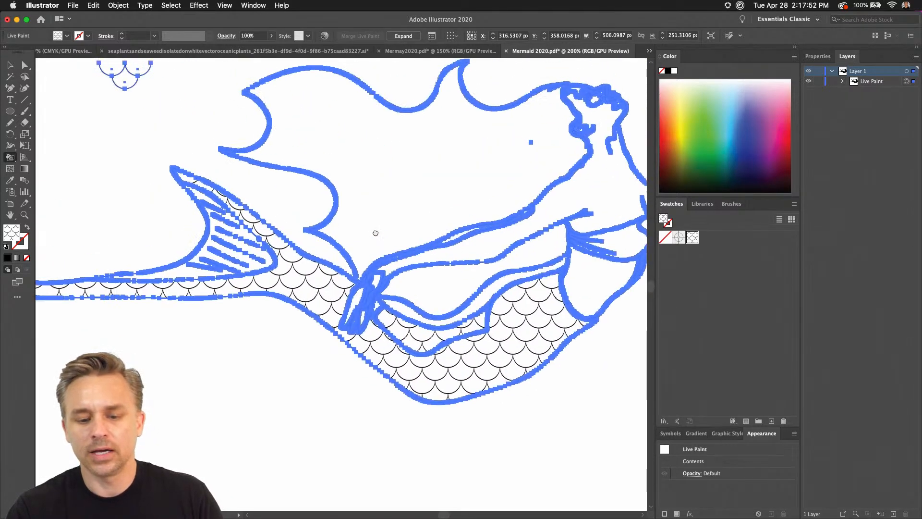
scroll(382, 244, down, 1)
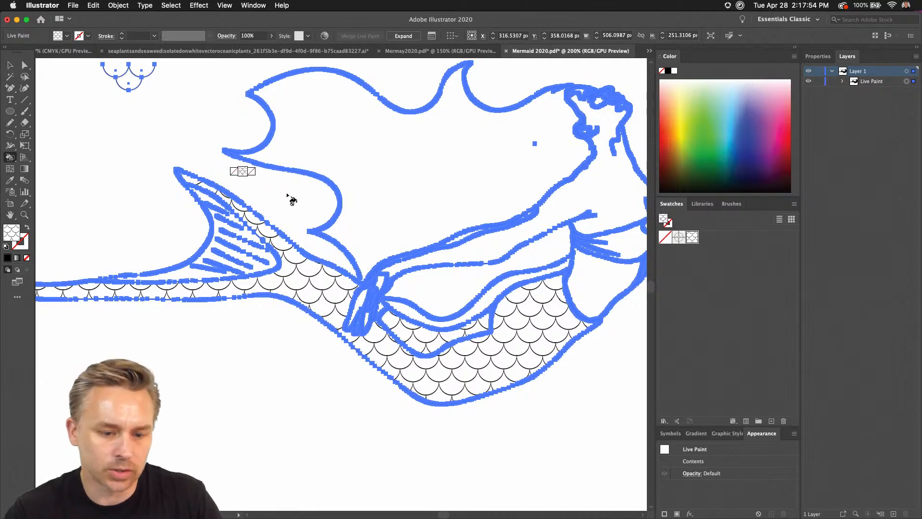
Expand the Live Paint group into regular paths and deselect the artwork.
click(24, 67)
click(91, 160)
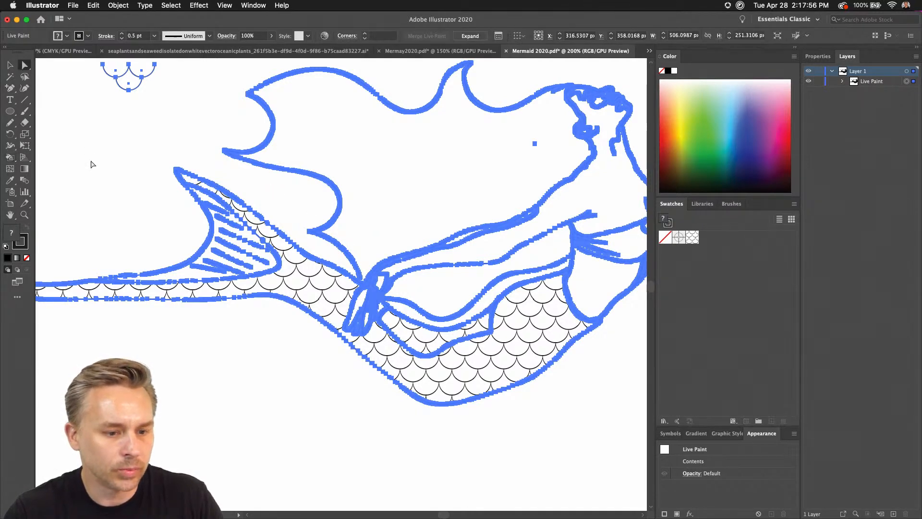
click(488, 361)
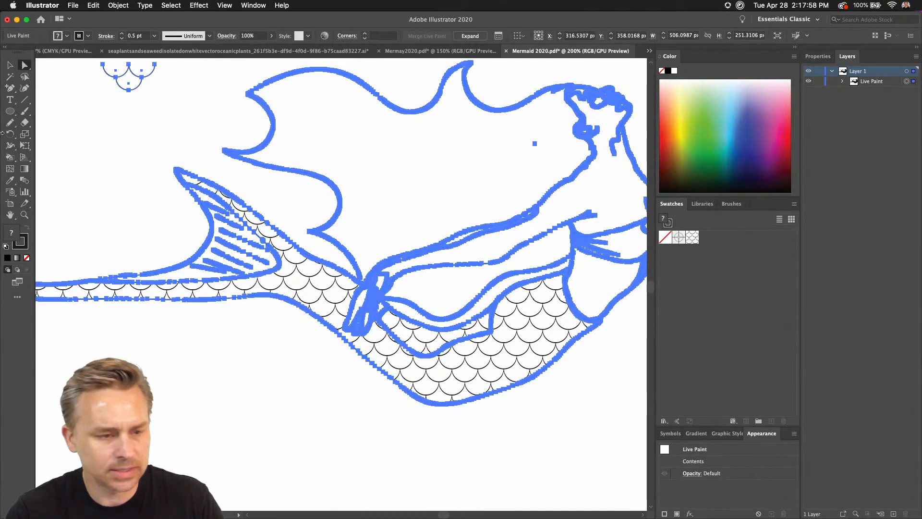
click(470, 36)
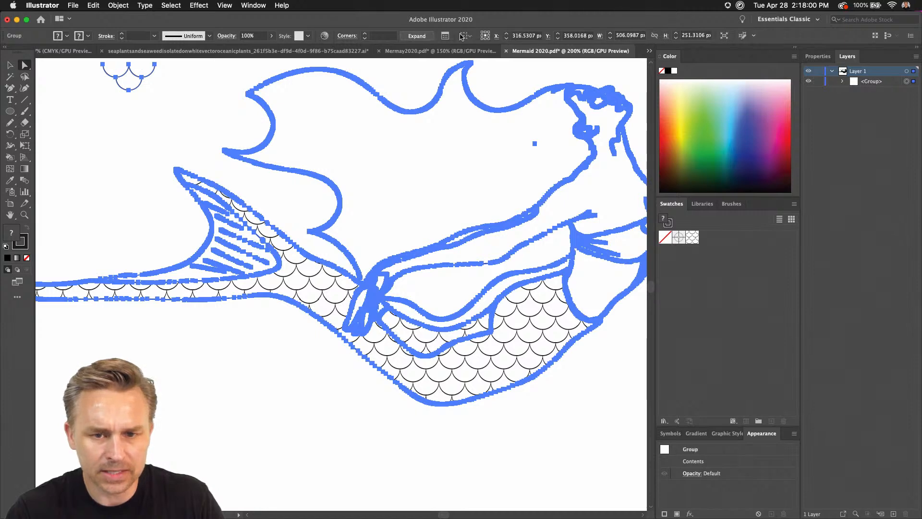
click(326, 459)
click(470, 368)
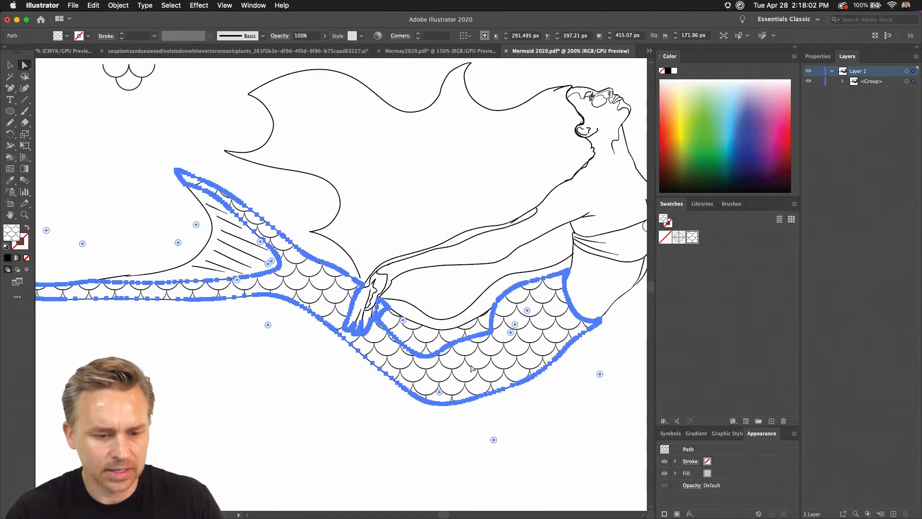
key(super)
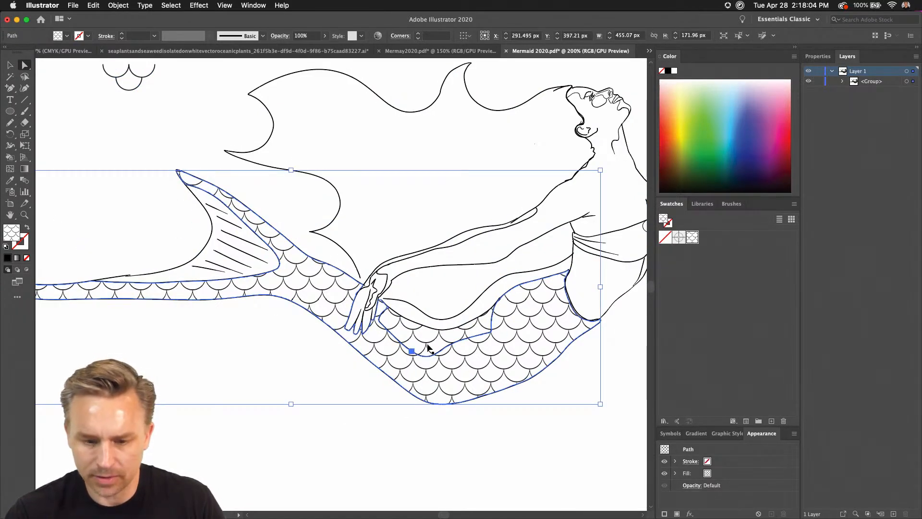
key(super+h)
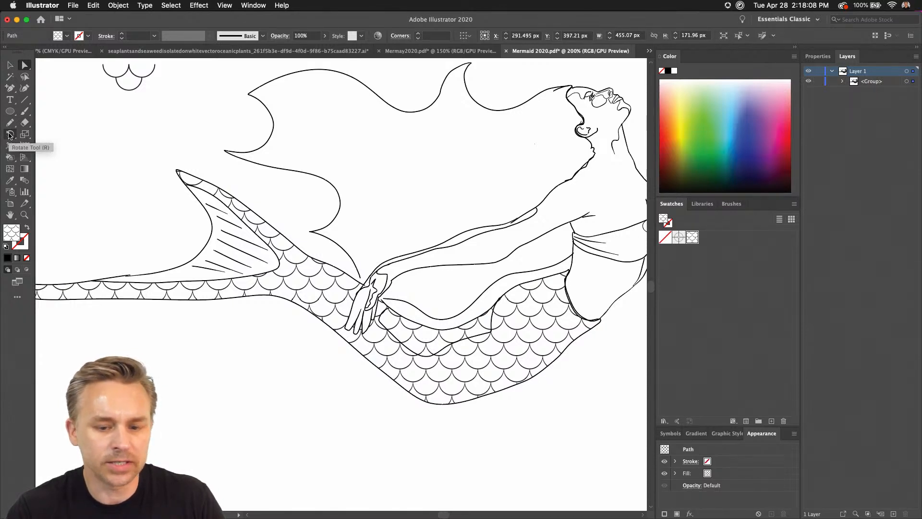
double_click(10, 135)
click(266, 158)
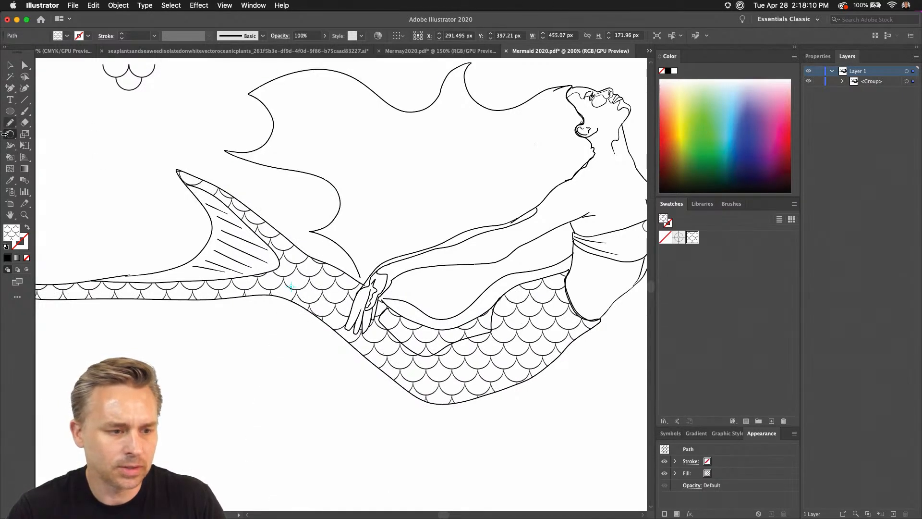
double_click(8, 135)
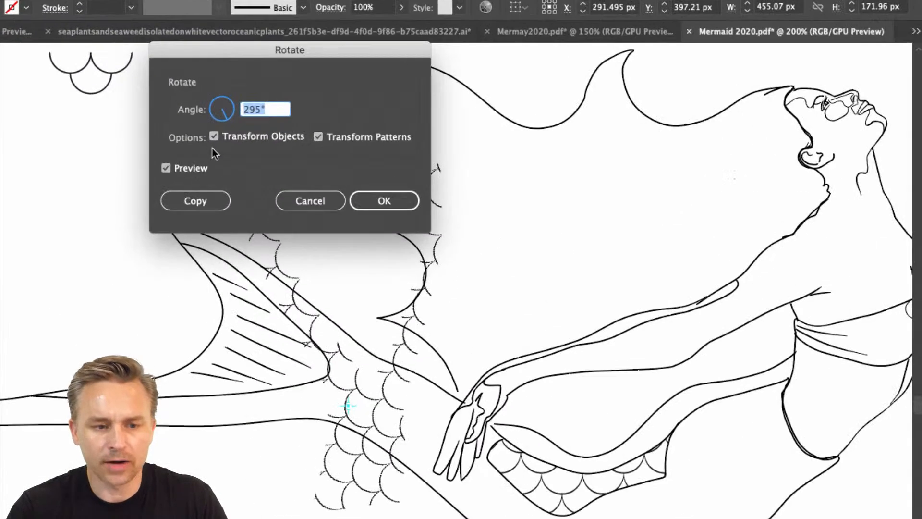
click(206, 117)
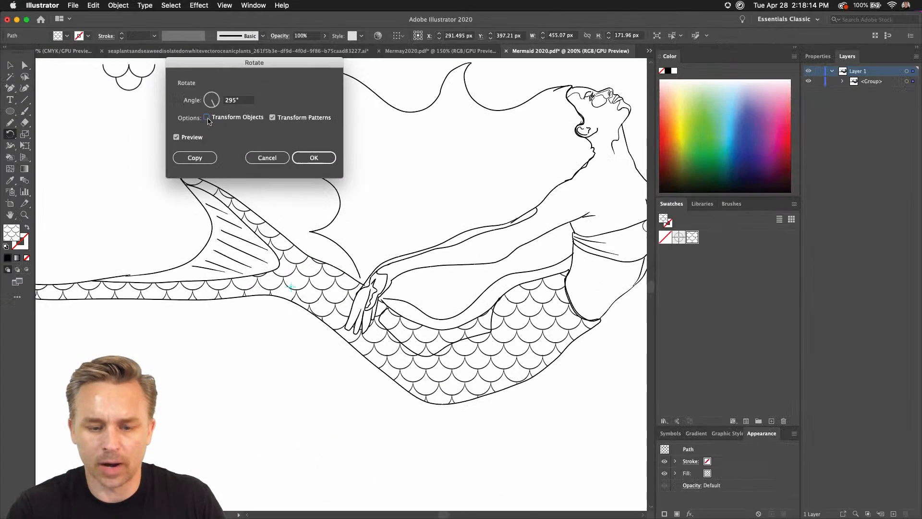
drag(237, 64, 633, 212)
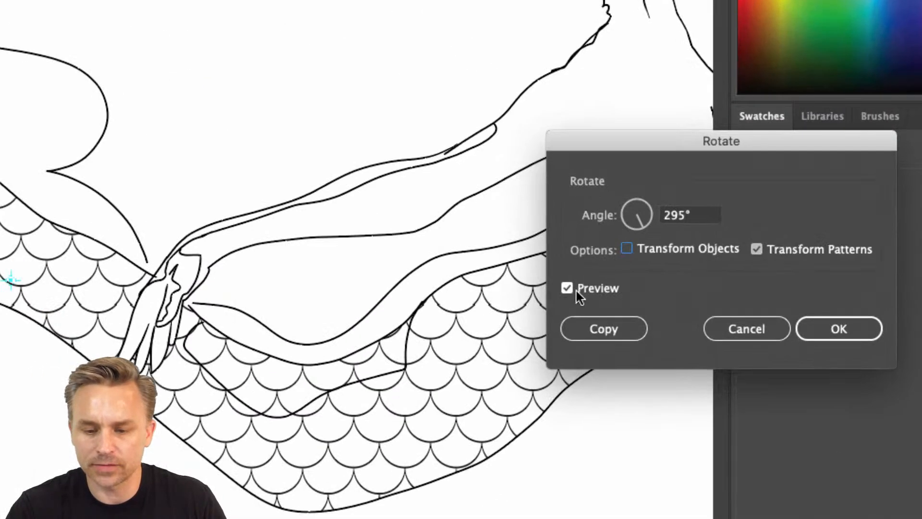
drag(615, 150, 623, 93)
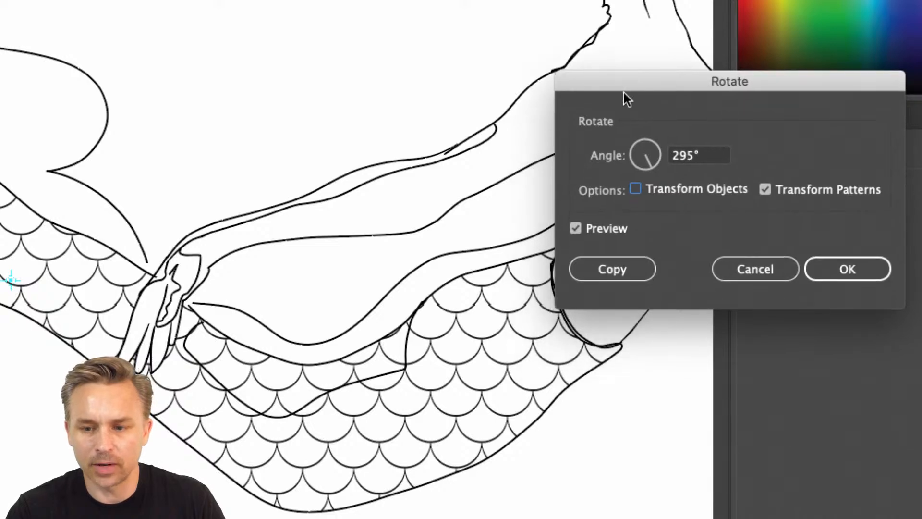
click(646, 163)
click(637, 163)
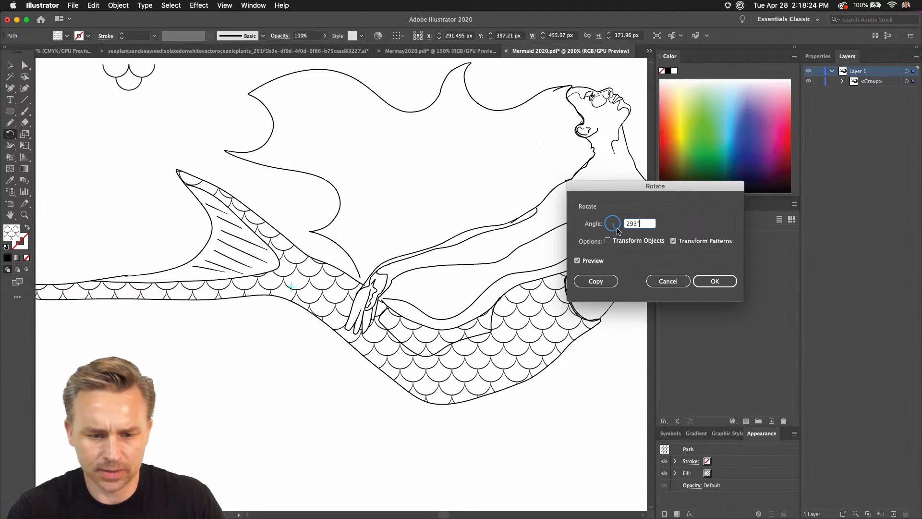
click(664, 282)
Select the main tail path and rotate only its pattern by 292°, leaving Transform Objects off and Transform Patterns on.
click(25, 65)
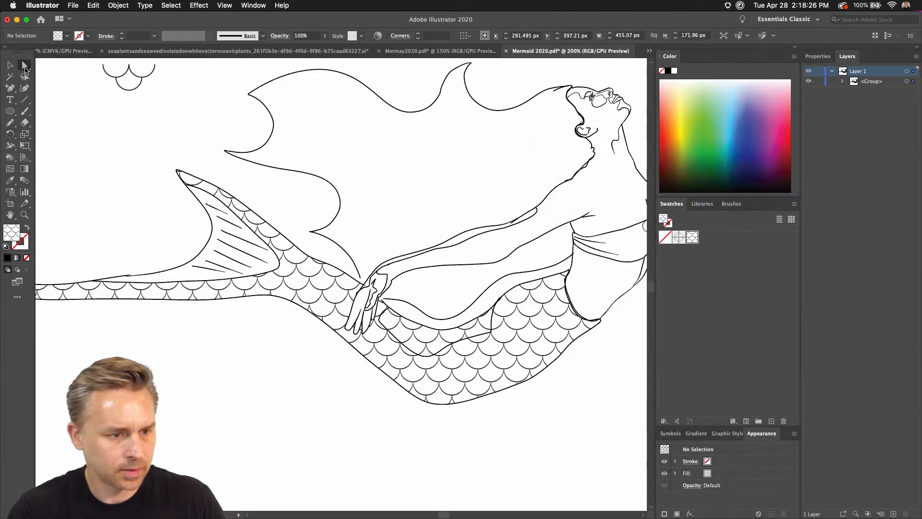
click(321, 277)
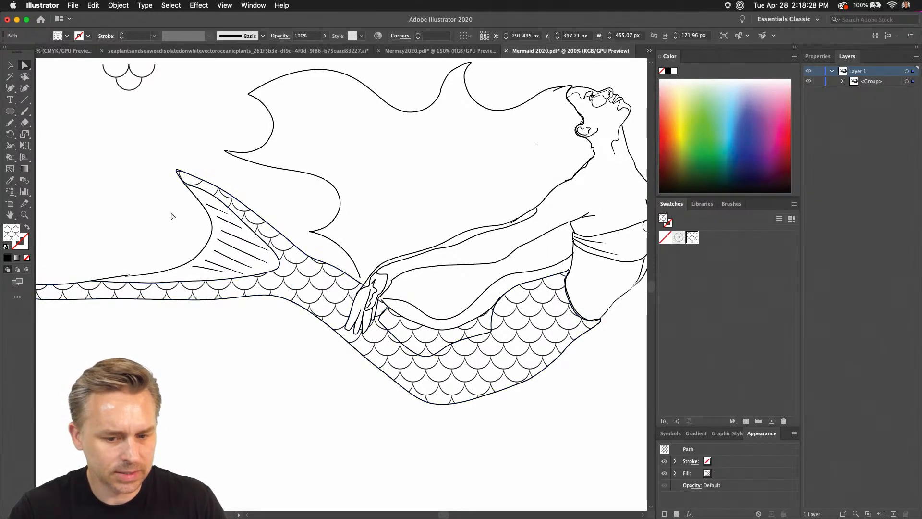
click(505, 321)
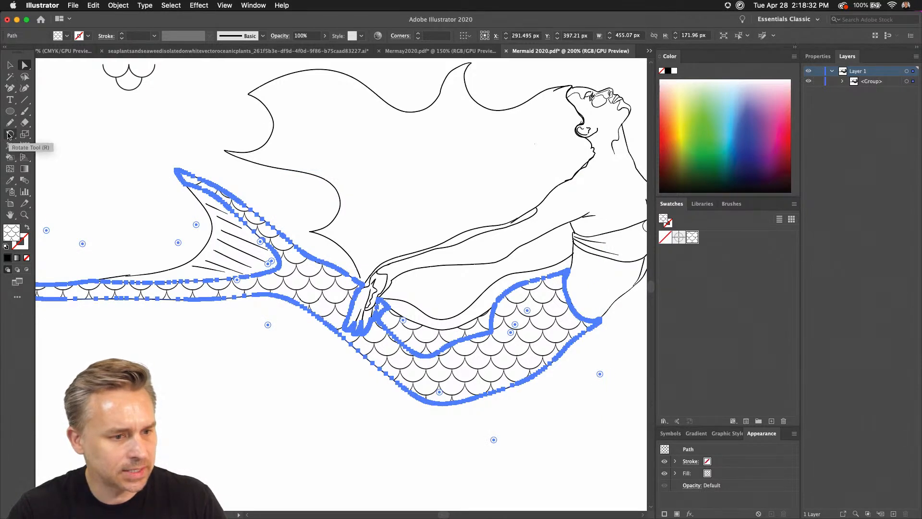
double_click(10, 135)
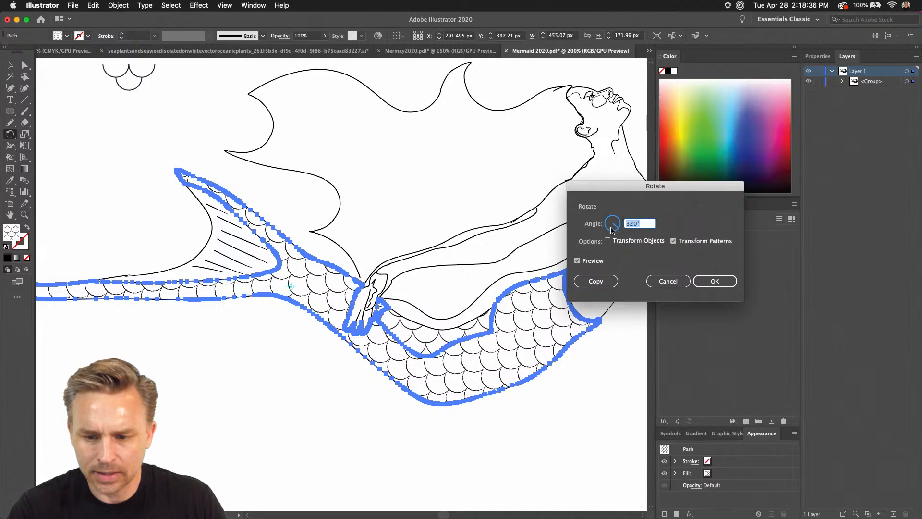
drag(613, 230, 616, 231)
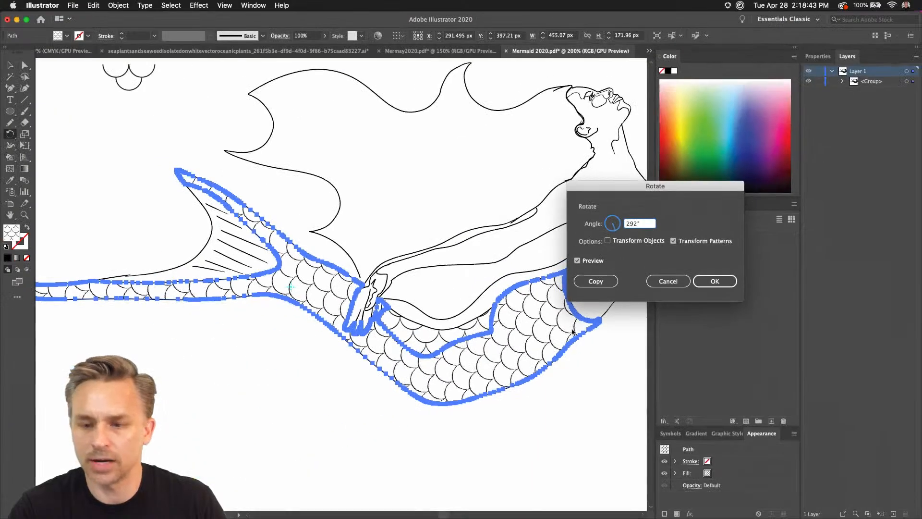
click(714, 281)
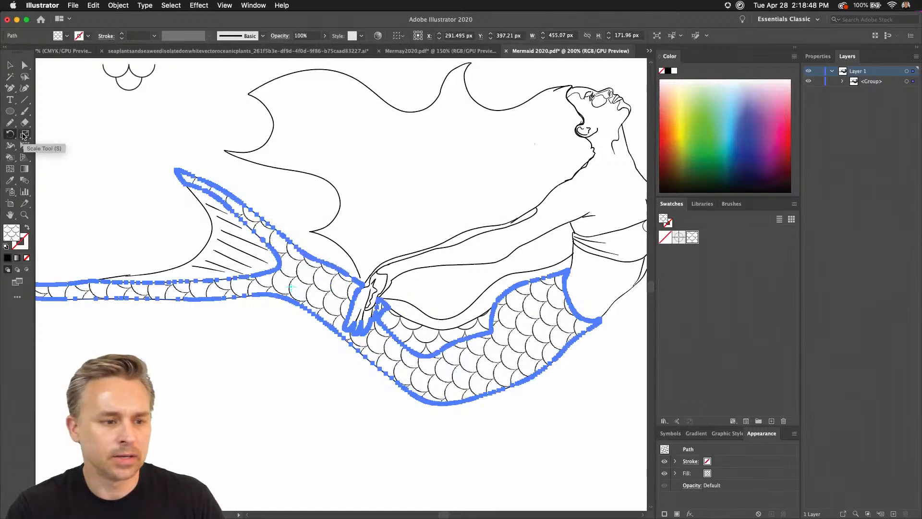
Scale only the main tail's pattern uniformly to 50%, with Transform Objects off and Transform Patterns on.
double_click(23, 135)
drag(120, 54, 588, 123)
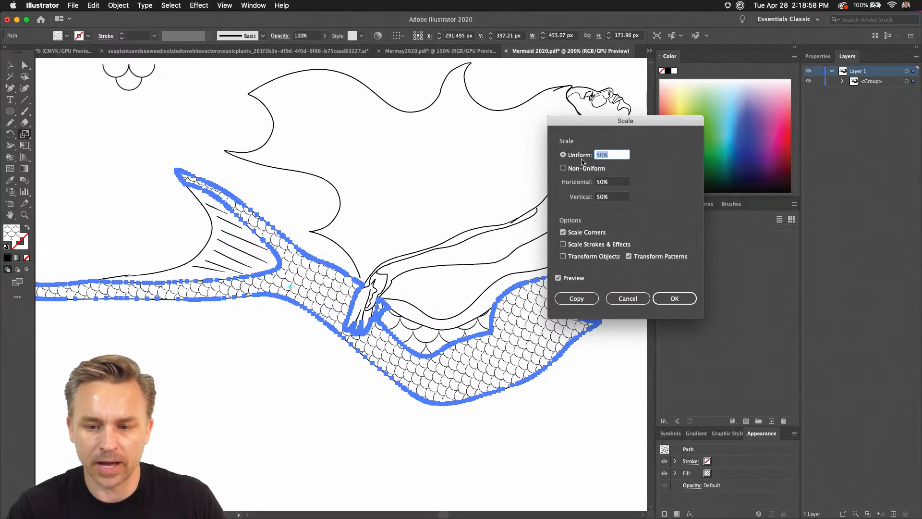
click(692, 298)
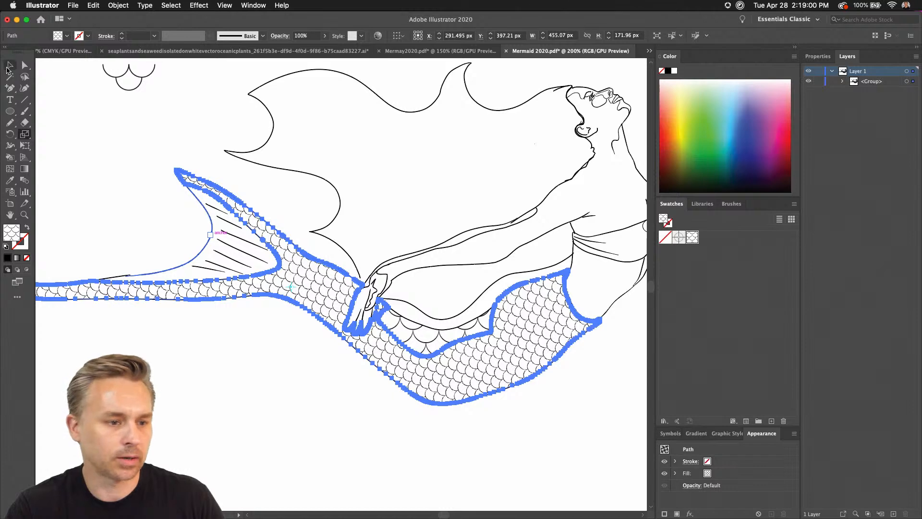
Select the small tail section beneath the arms and sample the main tail's fish-scale fill onto it with the Eyedropper.
click(9, 68)
key(super+a)
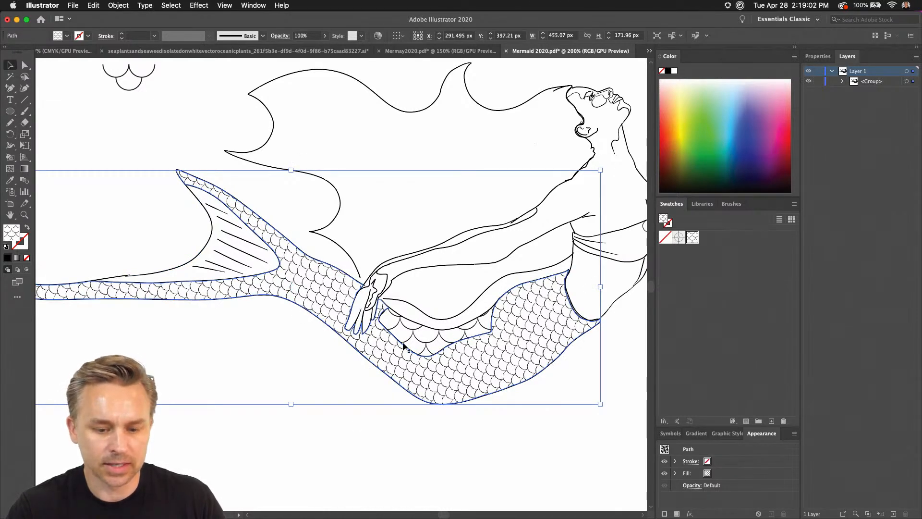
click(27, 67)
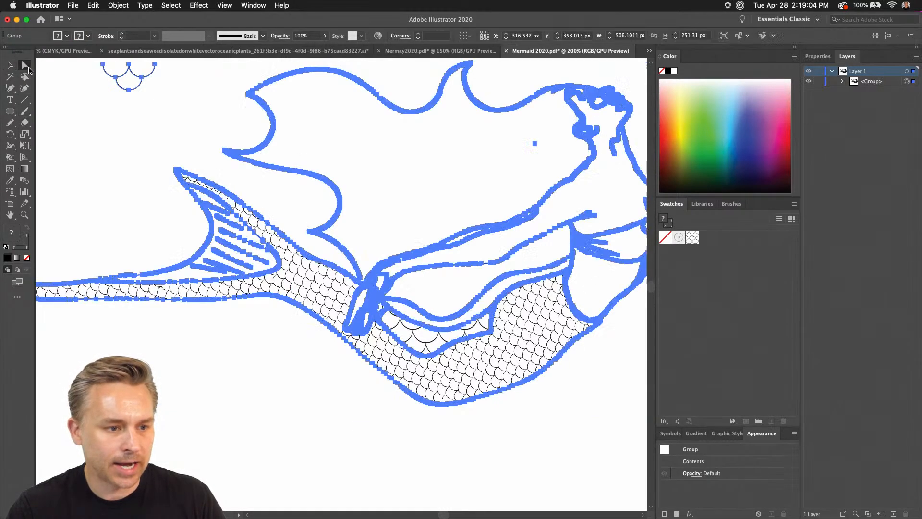
click(303, 421)
click(407, 338)
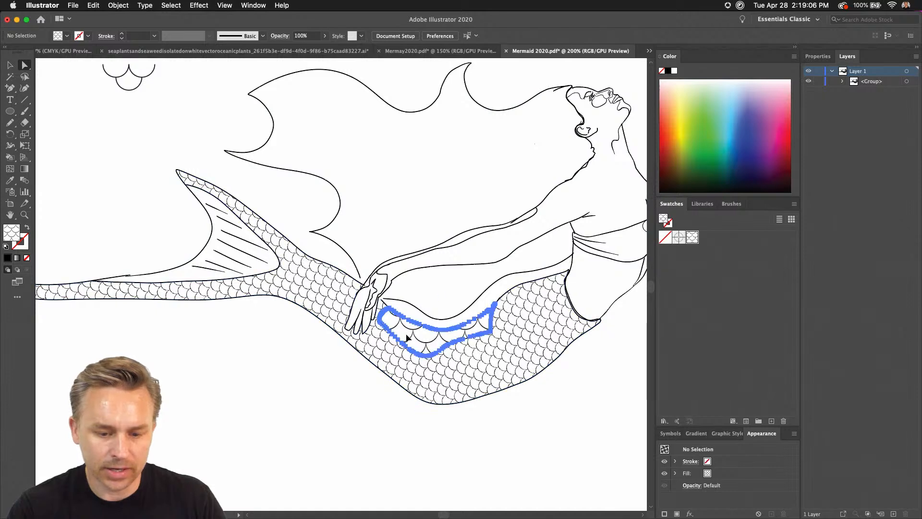
key(i)
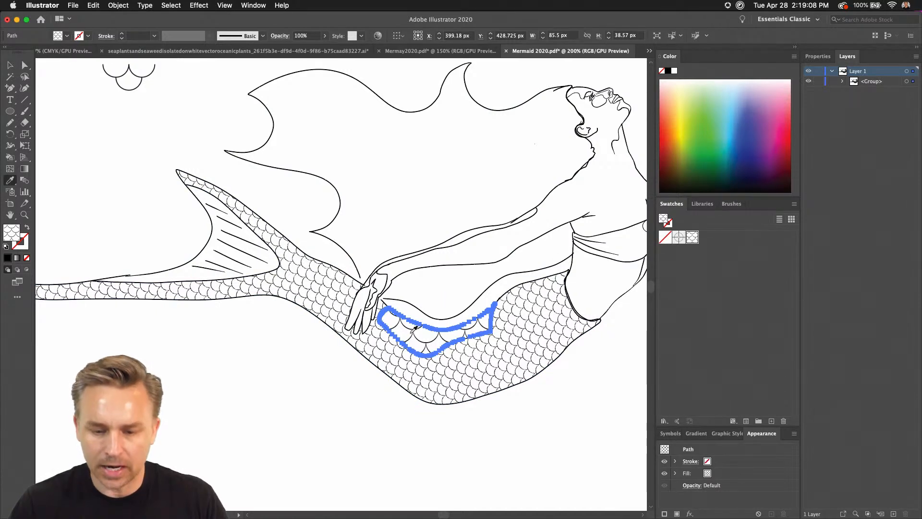
click(536, 325)
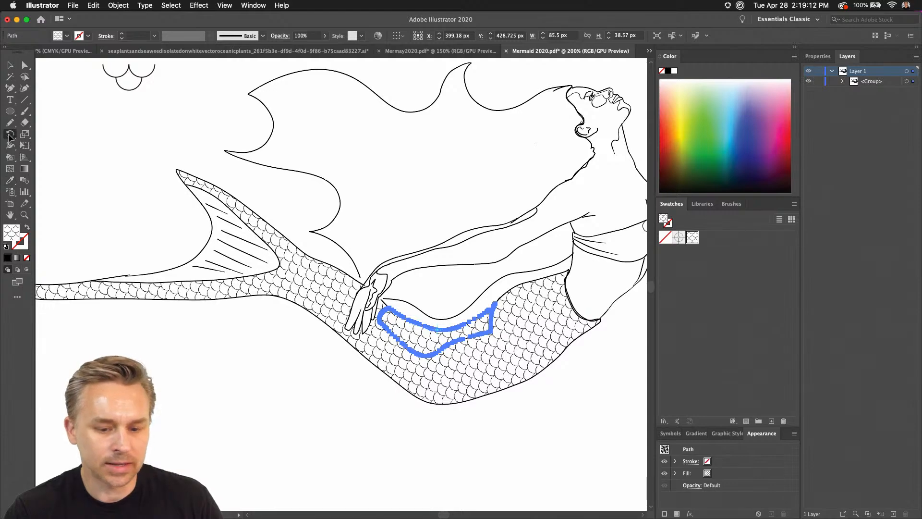
Rotate only the small section's pattern by 292° and scale it uniformly to 80%, leaving Transform Objects off, and deselect the section.
double_click(9, 135)
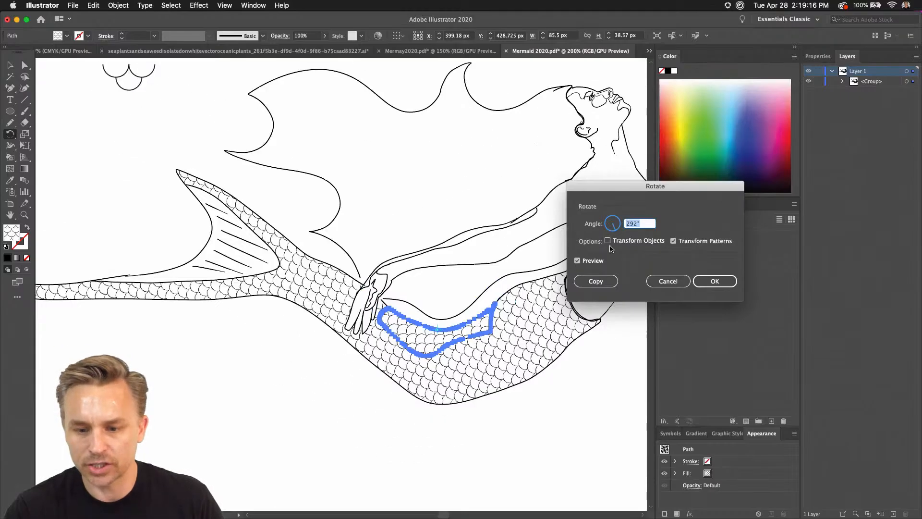
click(715, 281)
double_click(24, 136)
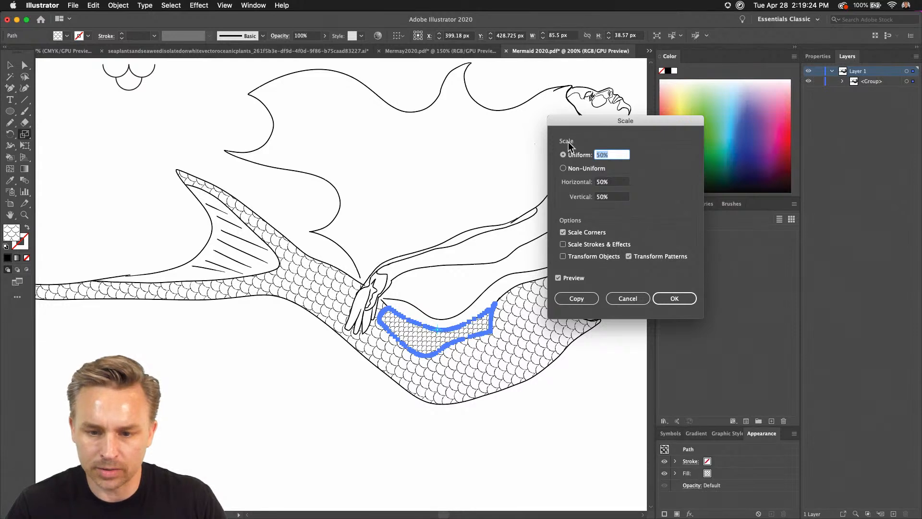
text(80)
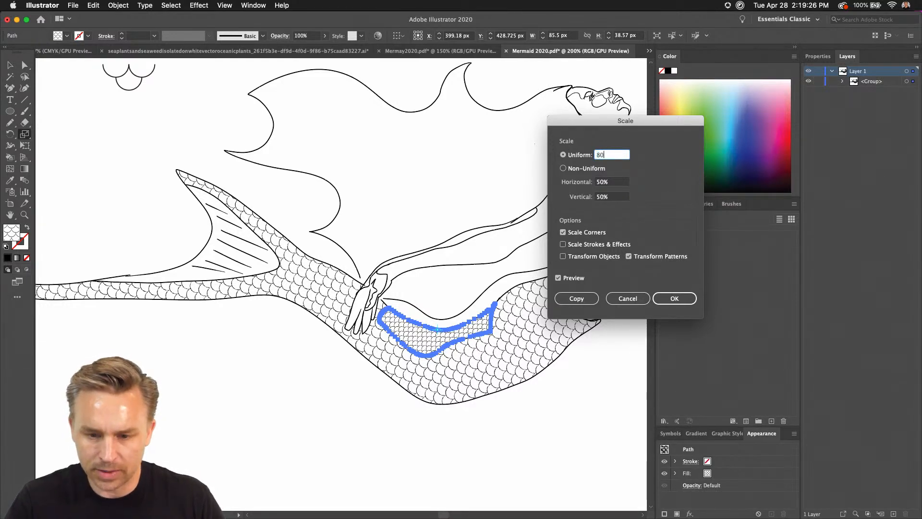
click(675, 299)
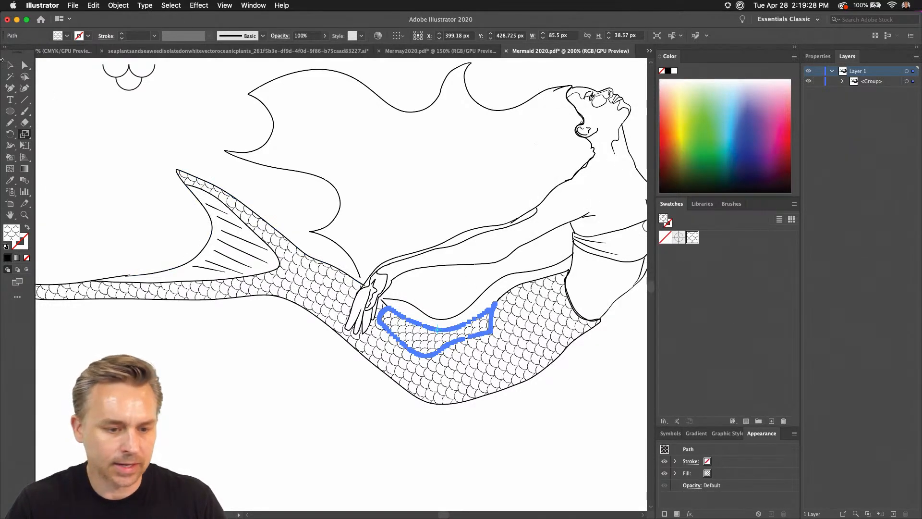
click(10, 65)
click(131, 162)
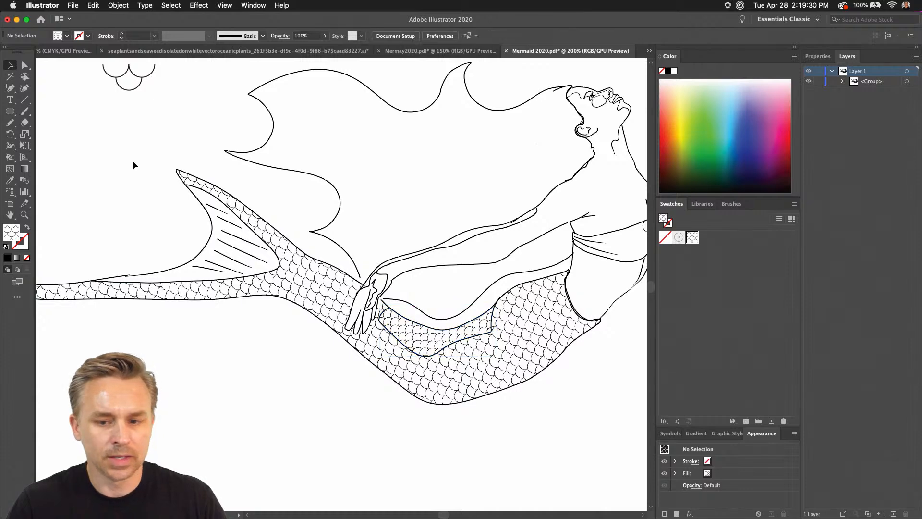
Switch to the Mermay2020.ai document and examine the patterns on the finished mermaid's tail and fin.
click(54, 51)
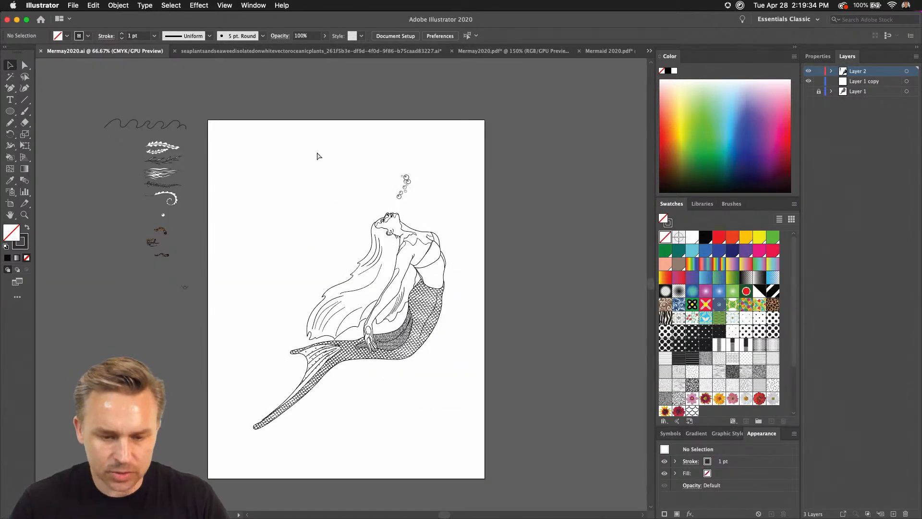
key(super+equal)
key(super+equal)
key(super+equal)
drag(252, 148, 174, 82)
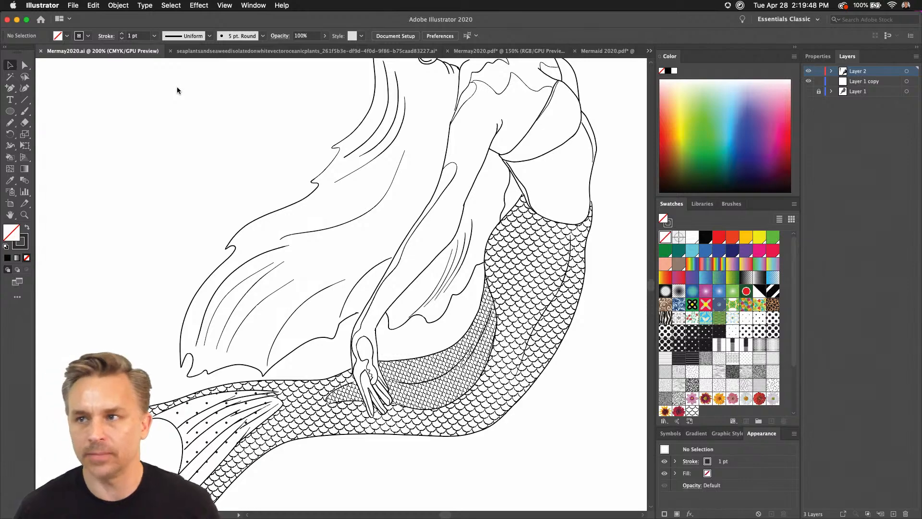
scroll(188, 98, down, 5)
scroll(187, 98, left, 3)
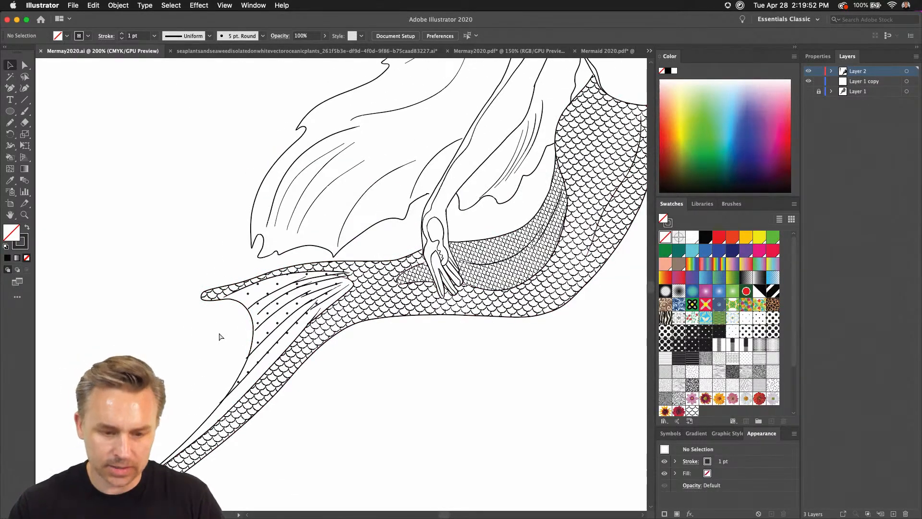
key(super+equal)
Select a dotted section of the tail fin and extend the selection to all objects with the same fill color.
click(144, 320)
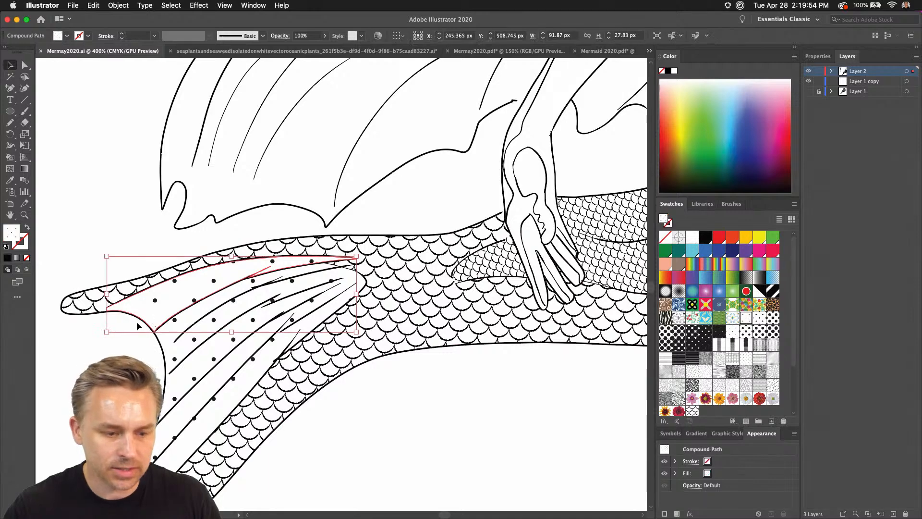
scroll(308, 293, down, 3)
scroll(308, 293, left, 6)
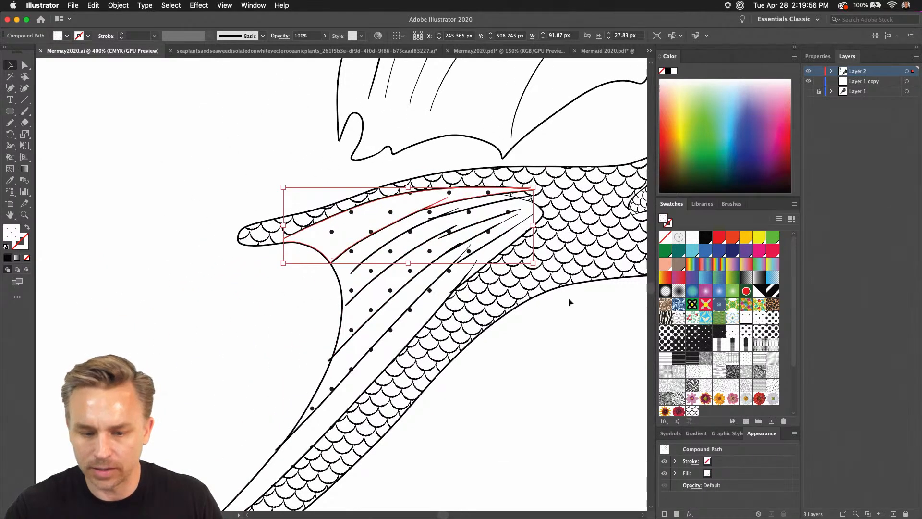
click(171, 5)
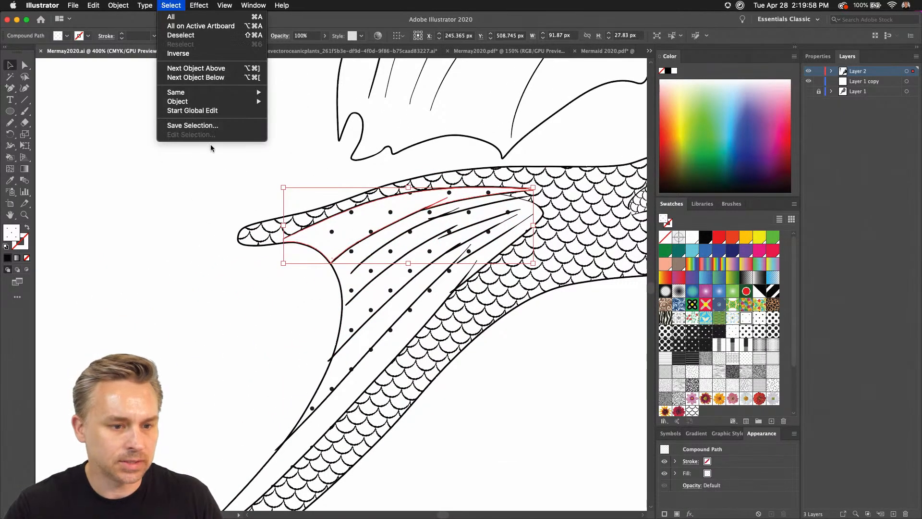
mouse_move(231, 92)
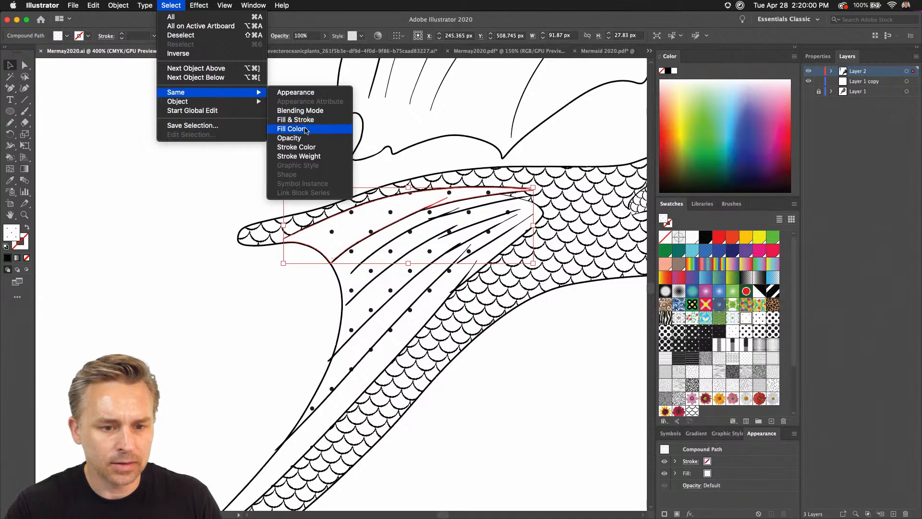
click(290, 128)
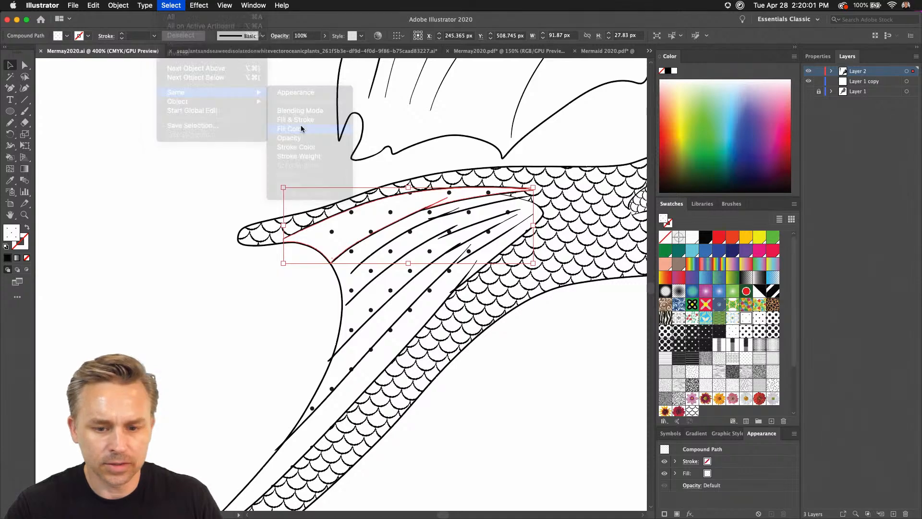
Try several line and texture pattern swatches on the fin sections, restore the small-dot pattern and deselect them.
click(724, 361)
click(731, 366)
click(722, 364)
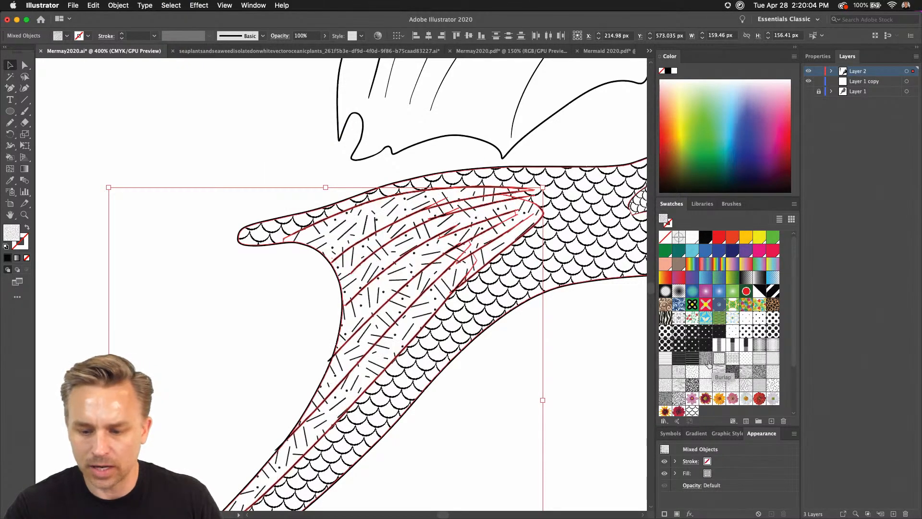
click(706, 359)
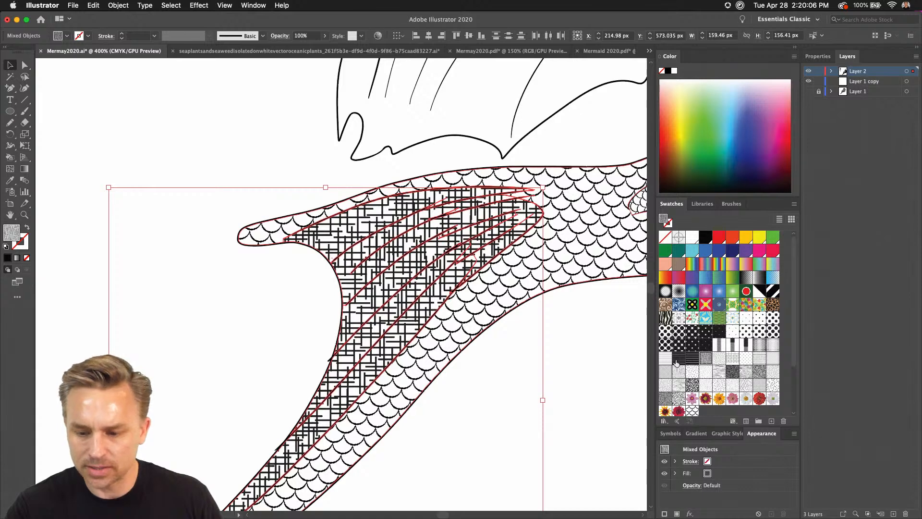
click(666, 360)
click(744, 318)
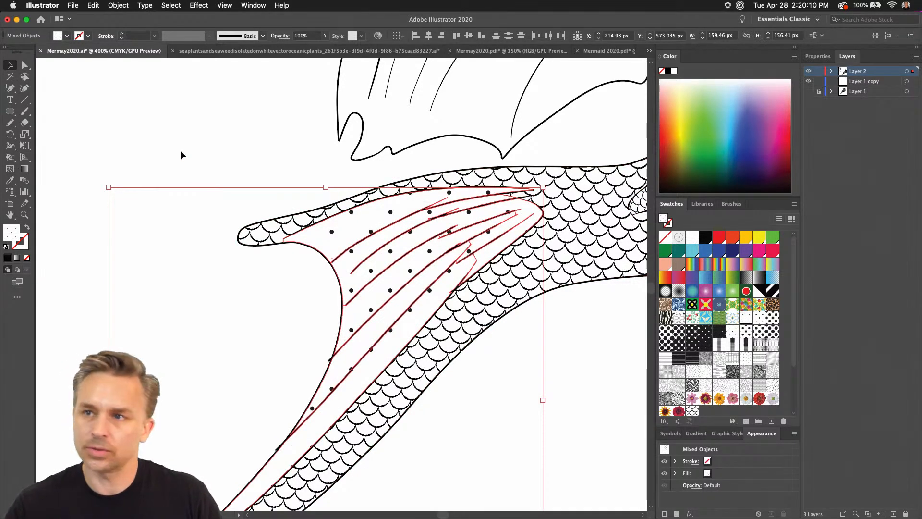
key(super+minus)
key(super+minus)
key(super+minus)
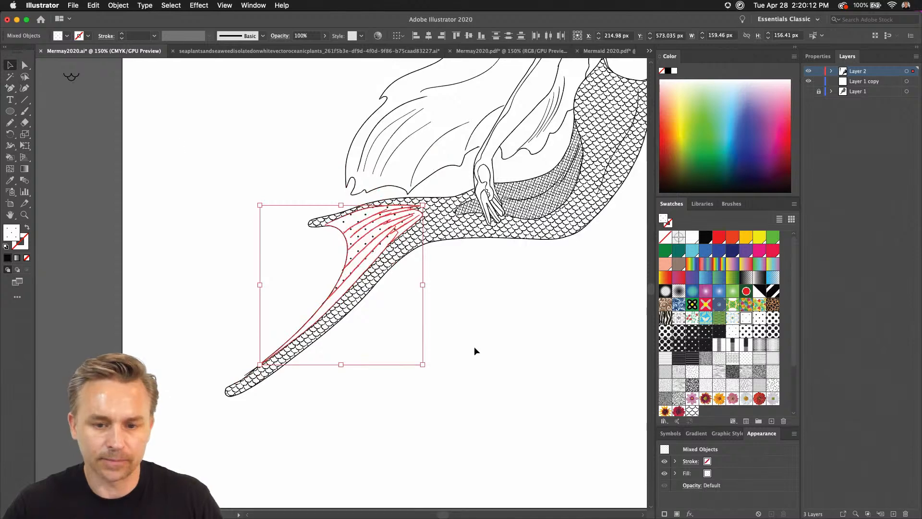
click(474, 347)
Delete the cluster of bubbles above the mermaid's face.
scroll(276, 361, up, 10)
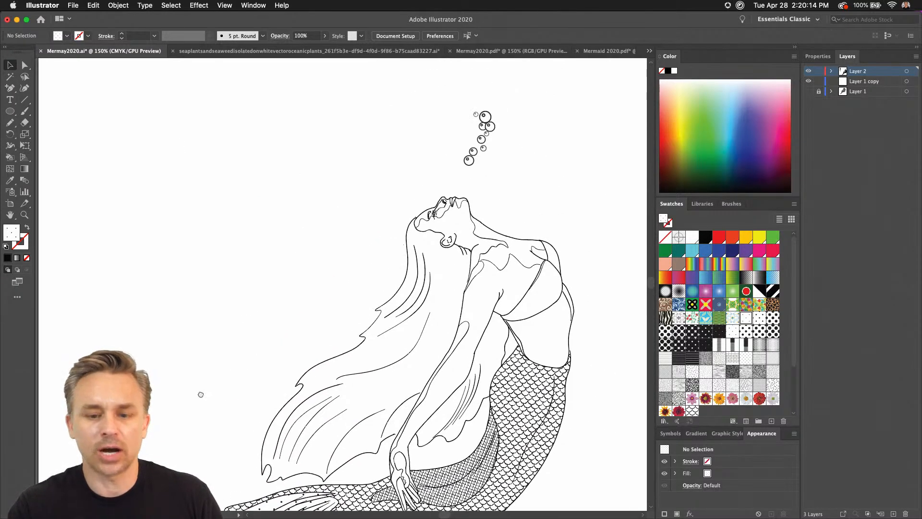
scroll(200, 394, up, 2)
drag(381, 126, 488, 209)
key(Delete)
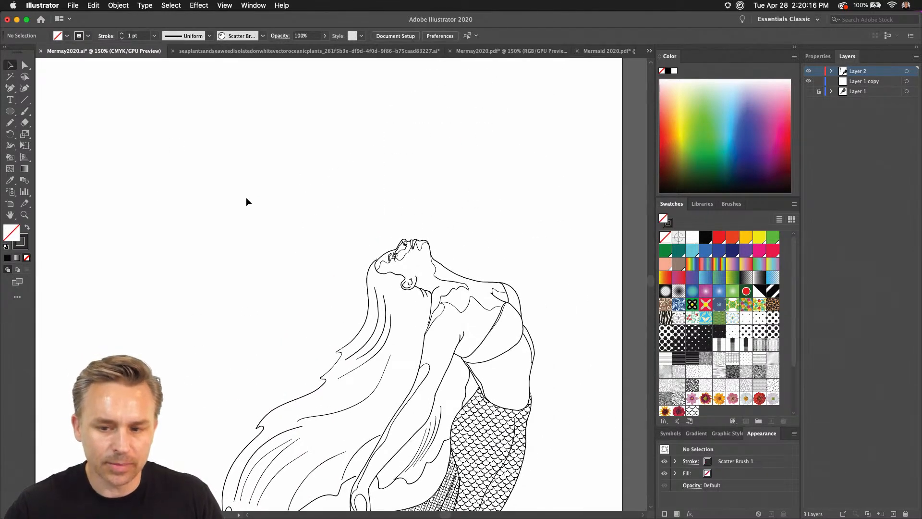
Copy the single bubble graphic from outside the artboard and paste it beside the mermaid's head.
scroll(246, 197, left, 10)
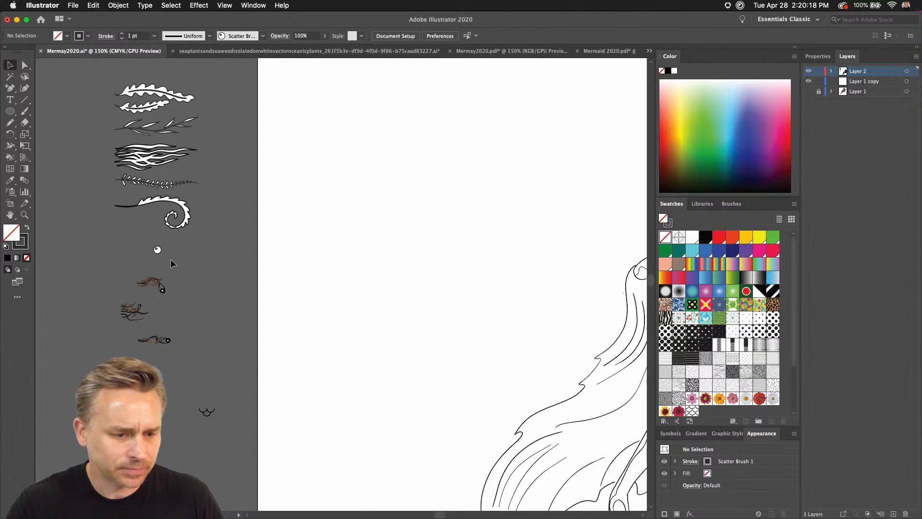
click(157, 250)
click(488, 207)
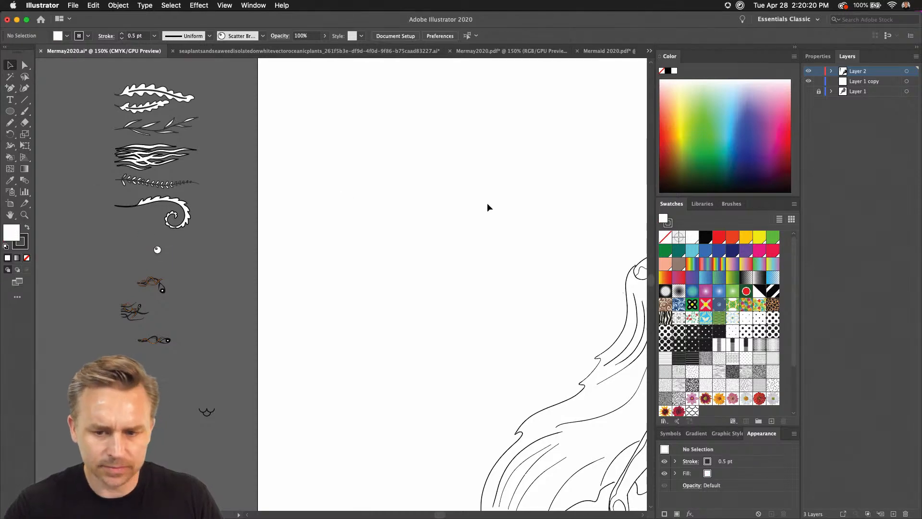
scroll(264, 237, right, 10)
key(super+v)
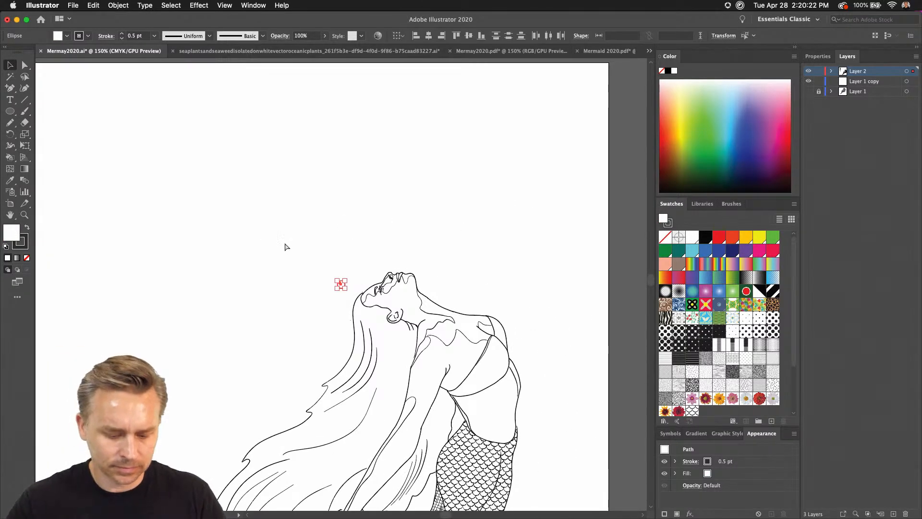
Create a new Scatter Brush from the pasted bubble artwork.
key(super+equal)
key(super+equal)
key(super+equal)
key(super+equal)
key(super+equal)
key(super+equal)
key(super+equal)
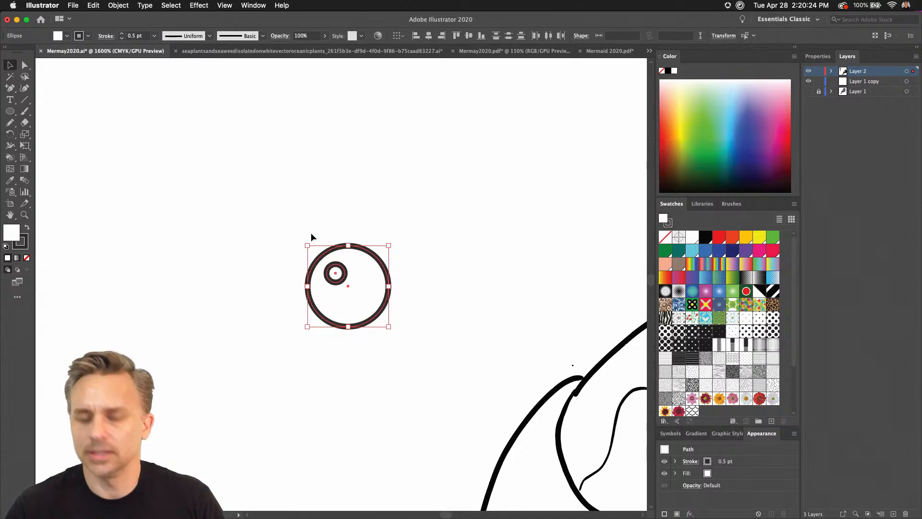
key(super+equal)
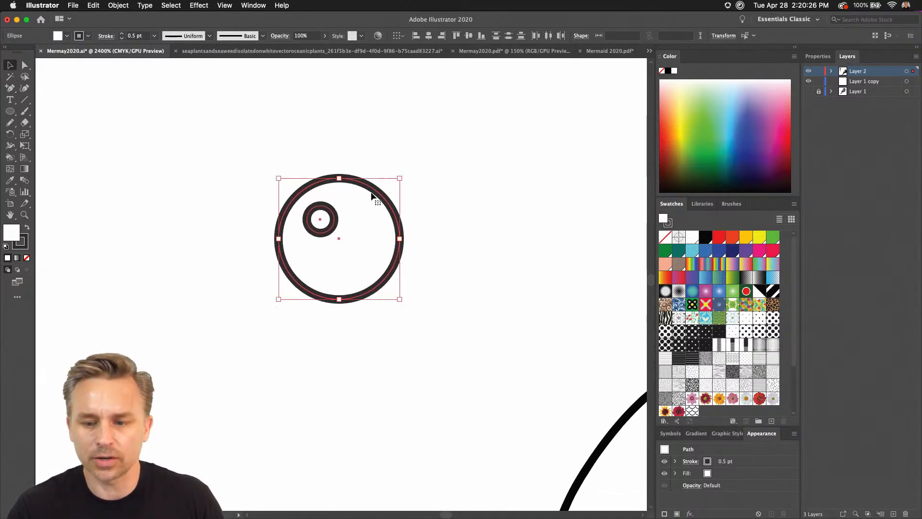
click(731, 204)
double_click(729, 55)
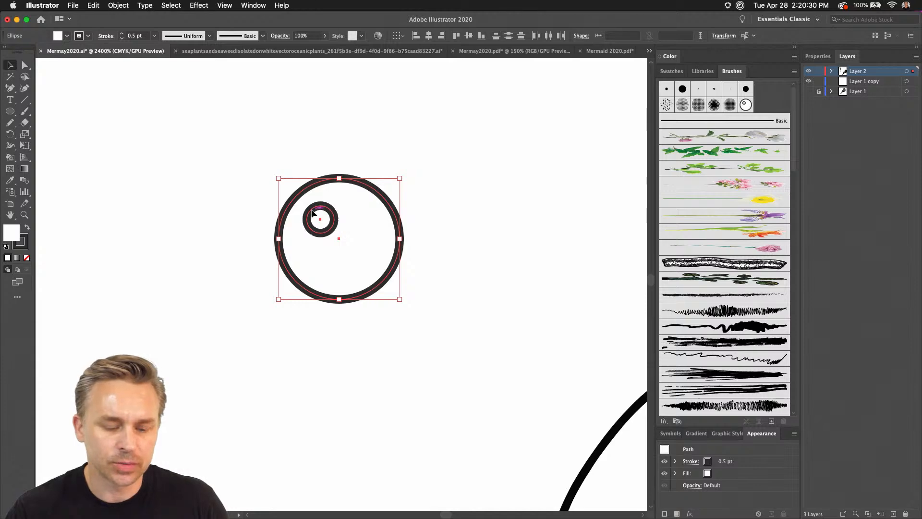
drag(312, 213, 769, 103)
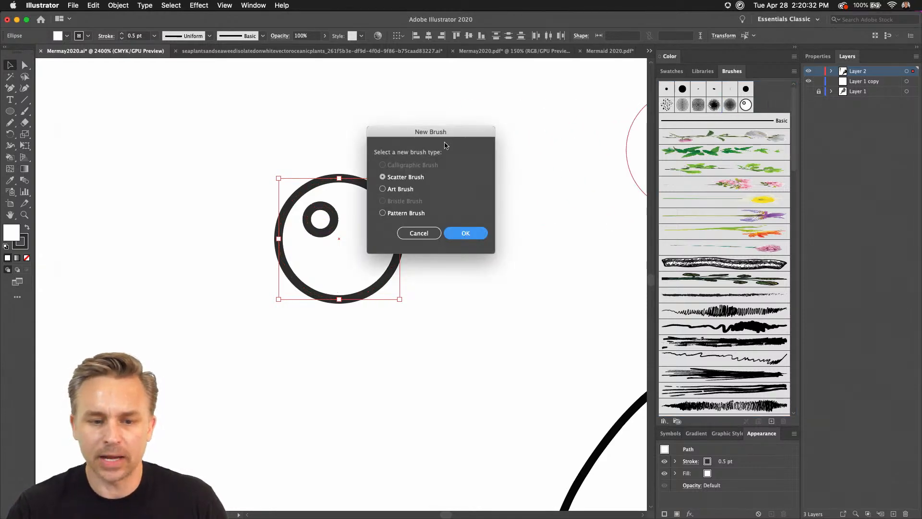
mouse_move(437, 134)
mouse_down()
mouse_move(537, 140)
mouse_move(535, 174)
mouse_up()
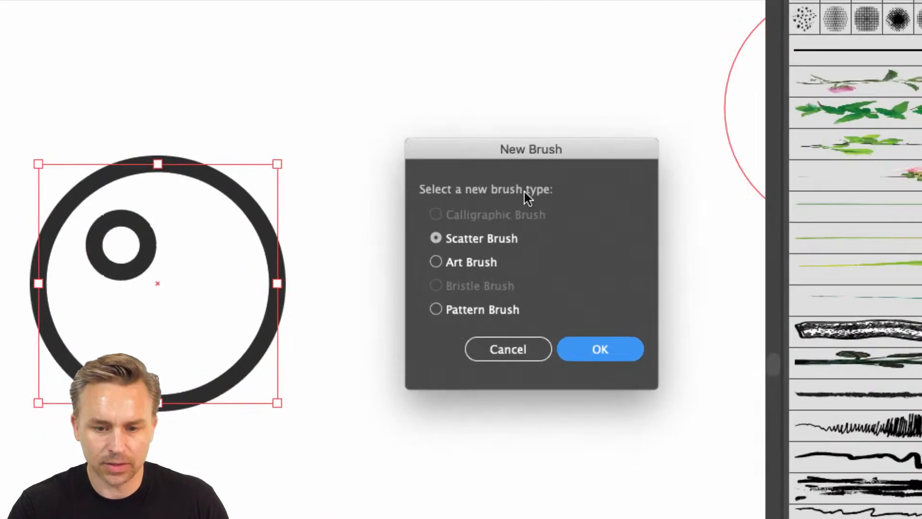
click(584, 350)
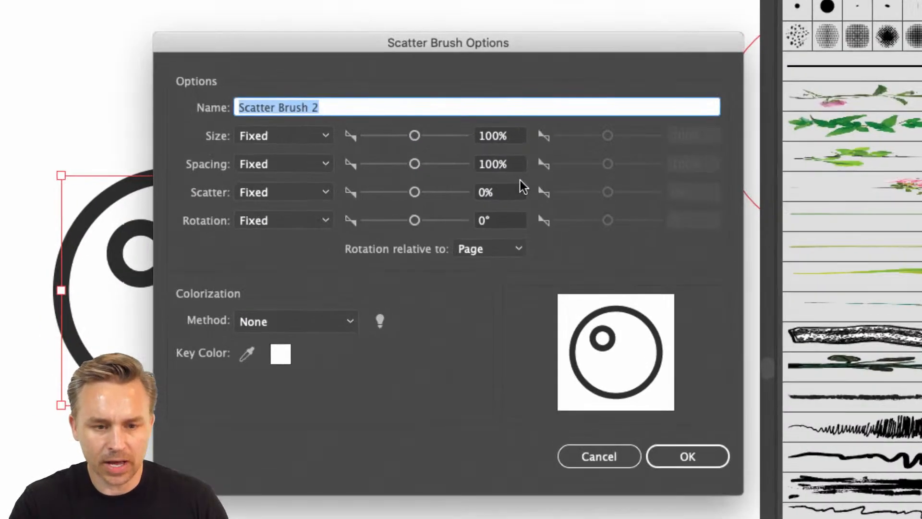
Name the scatter brush "bubble brush" and set its Size, Spacing and Scatter to Random.
text(bubble brush)
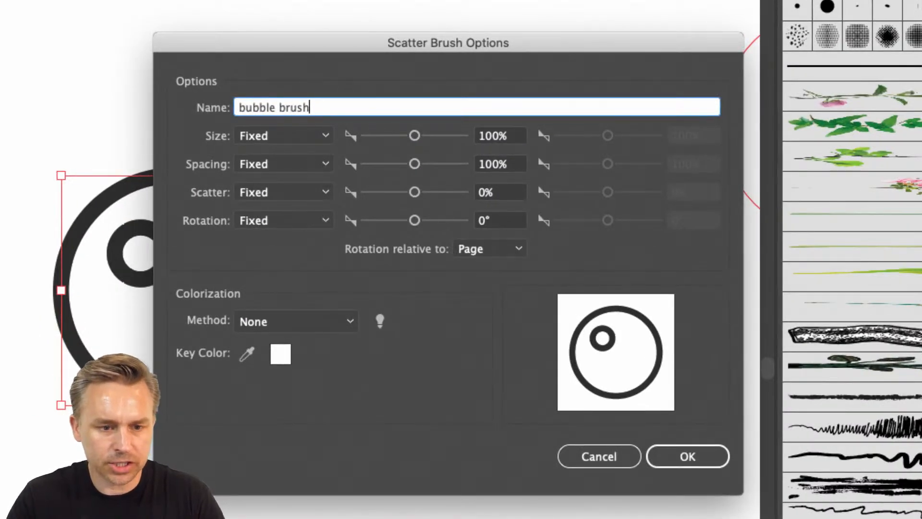
click(274, 135)
click(276, 166)
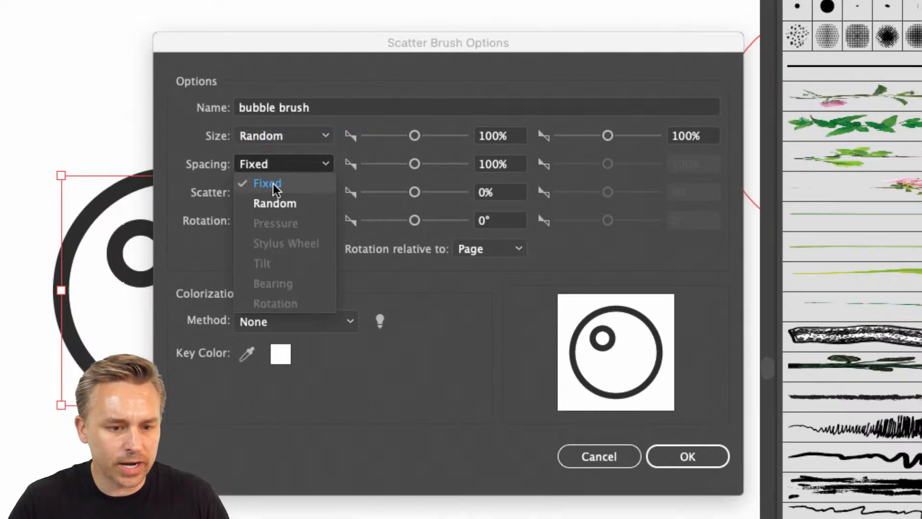
click(272, 200)
click(267, 194)
click(262, 232)
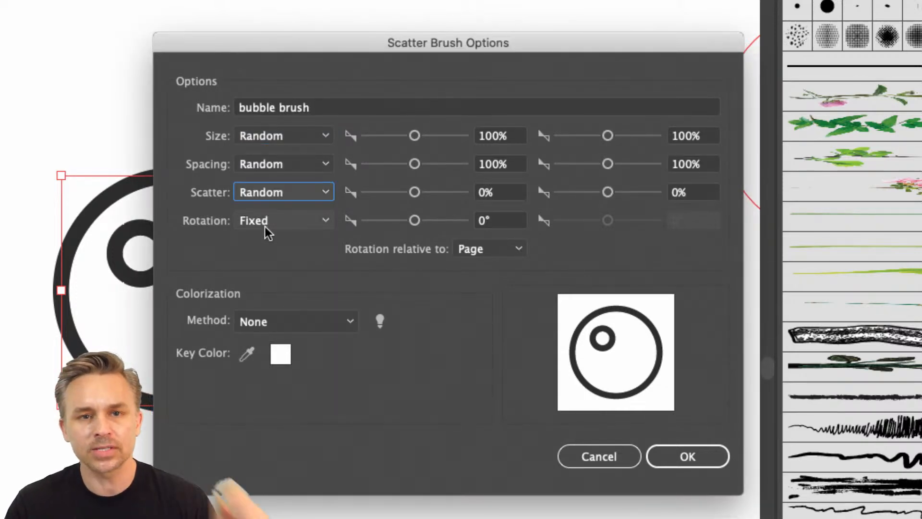
Set both the size and the spacing of the bubble brush to range from 50% to 150%.
click(517, 141)
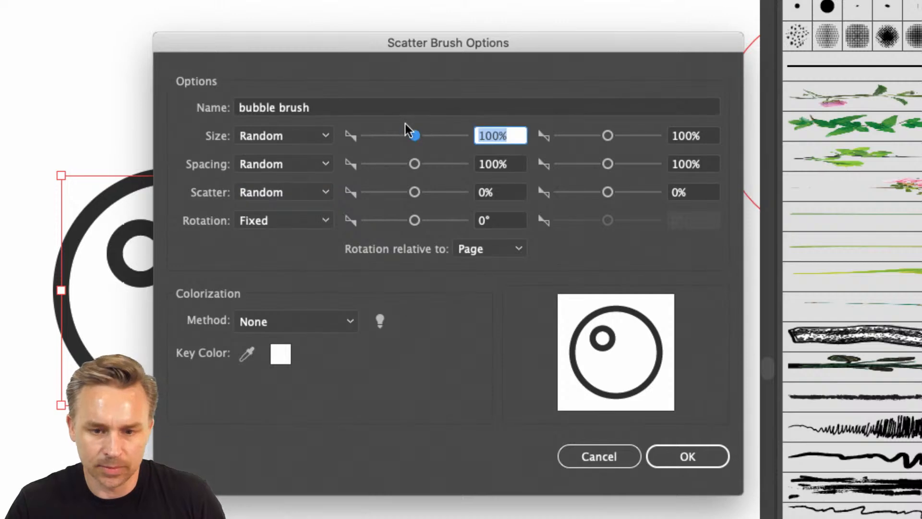
text(50)
key(Tab)
text(150)
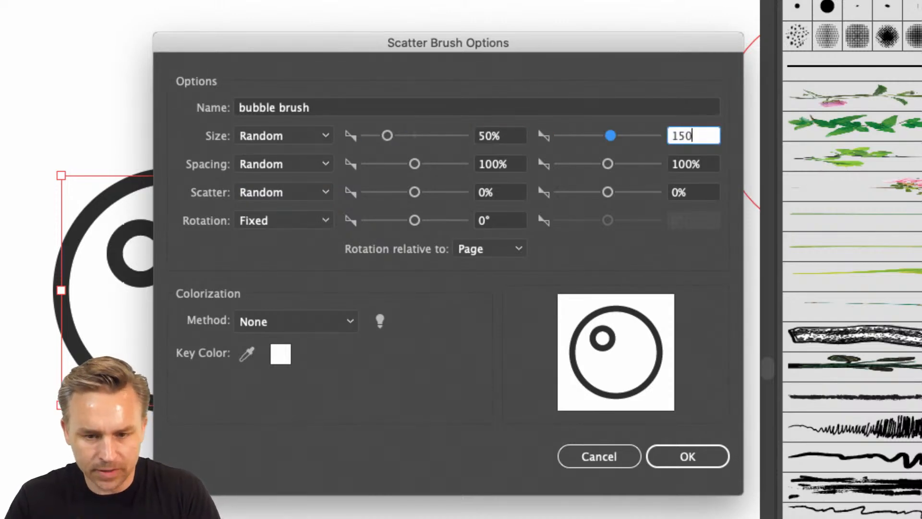
key(Tab)
key(Tab)
text(50)
key(Tab)
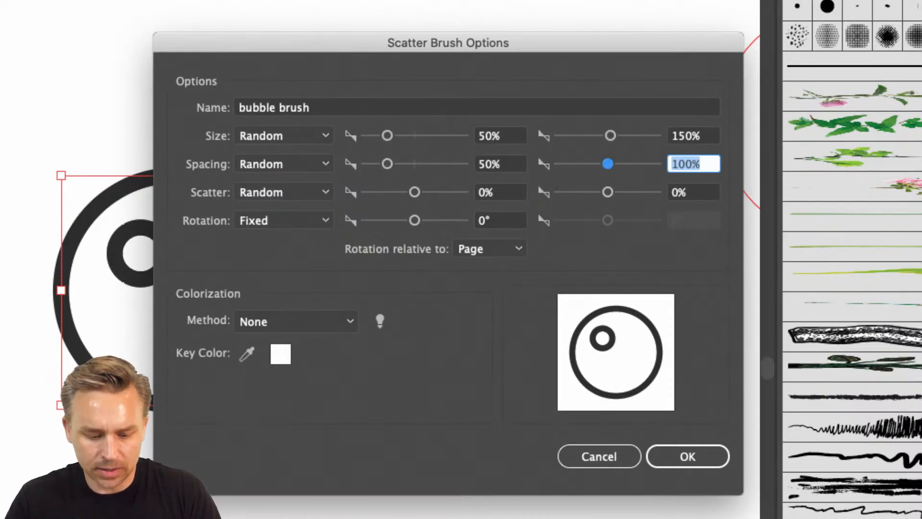
text(150)
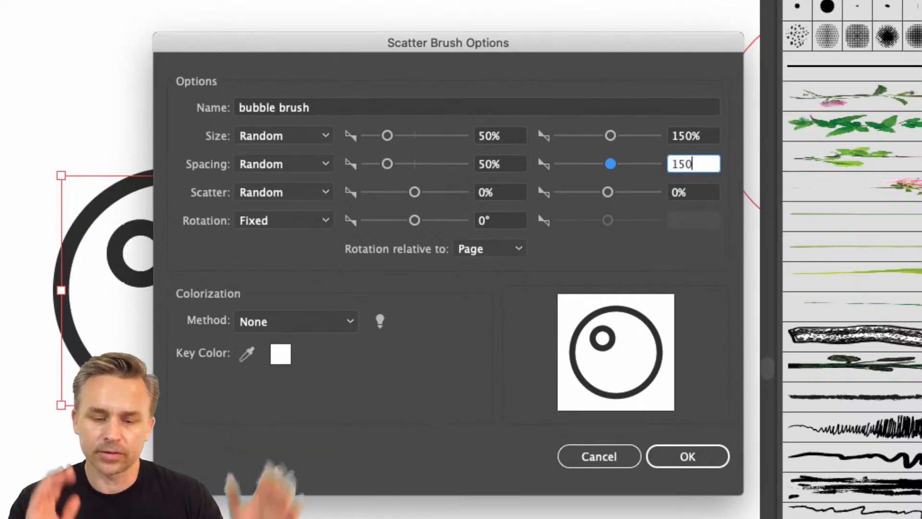
Set the brush's scatter range to 50% through 150% and accept the brush options.
key(Tab)
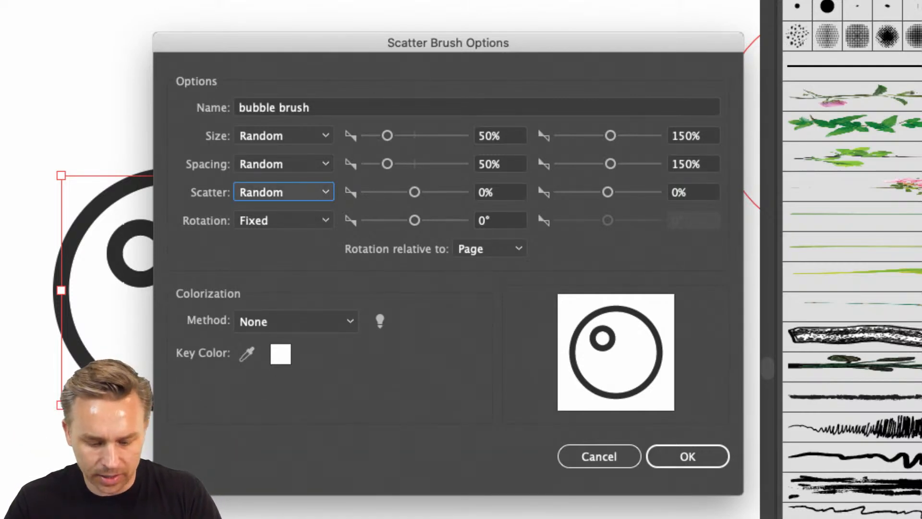
key(Tab)
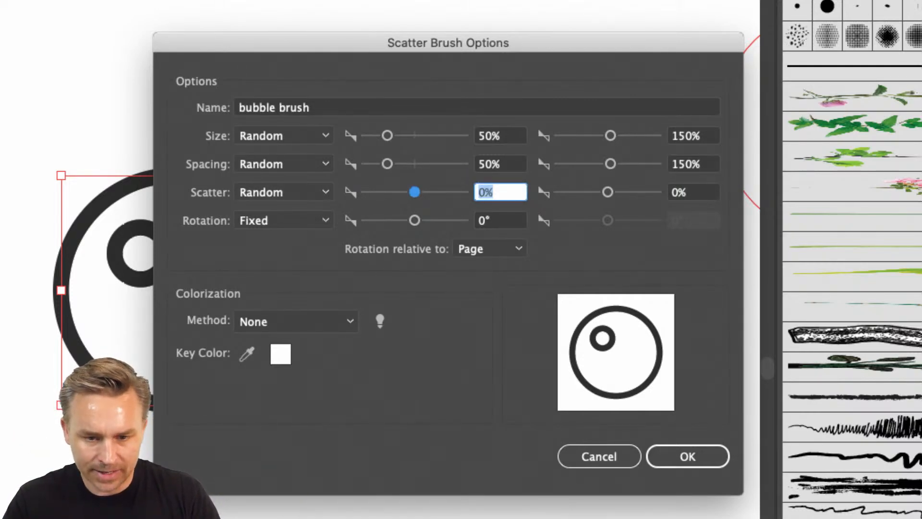
key(Tab)
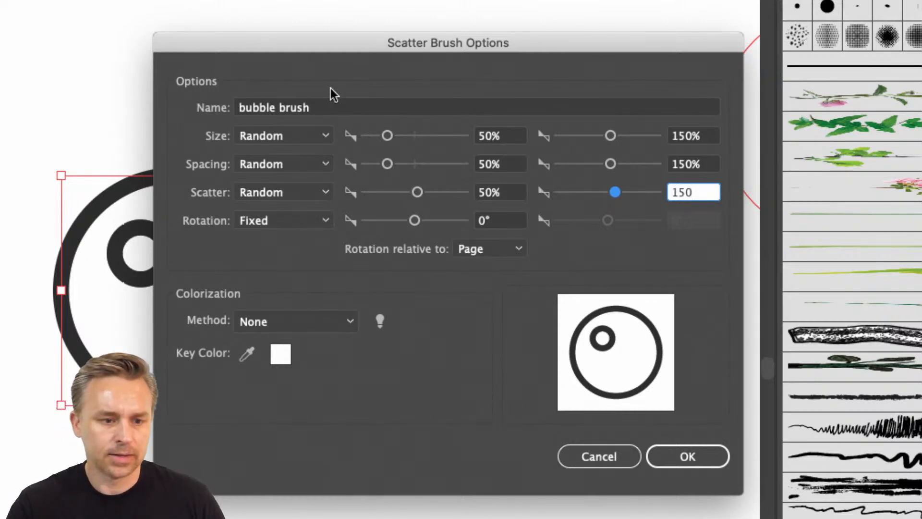
click(690, 455)
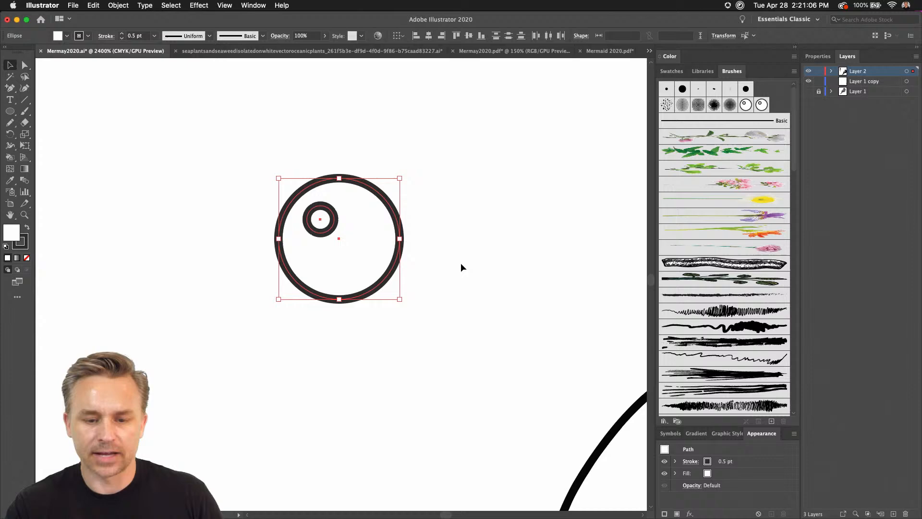
Draw a winding trail about 37 × 84 px above the mermaid's mouth with the Pencil tool and the new bubble brush.
click(405, 336)
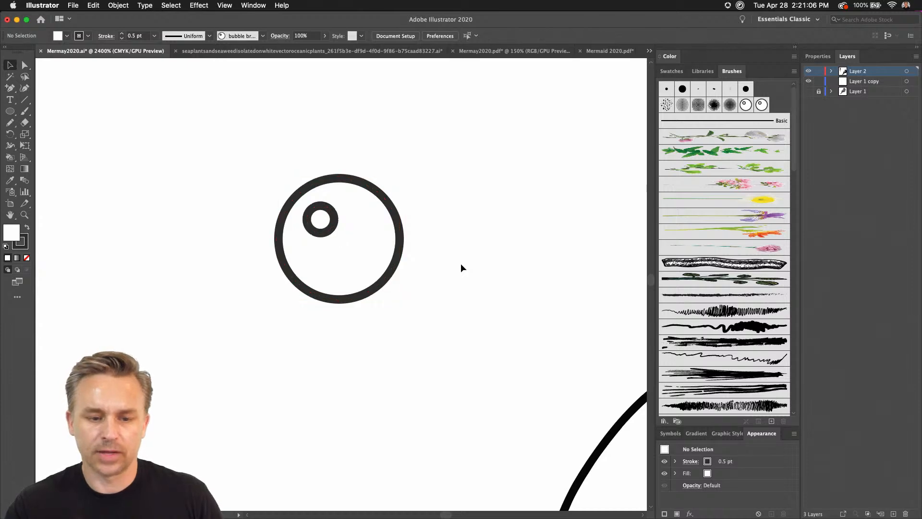
drag(441, 278, 330, 315)
drag(421, 253, 379, 252)
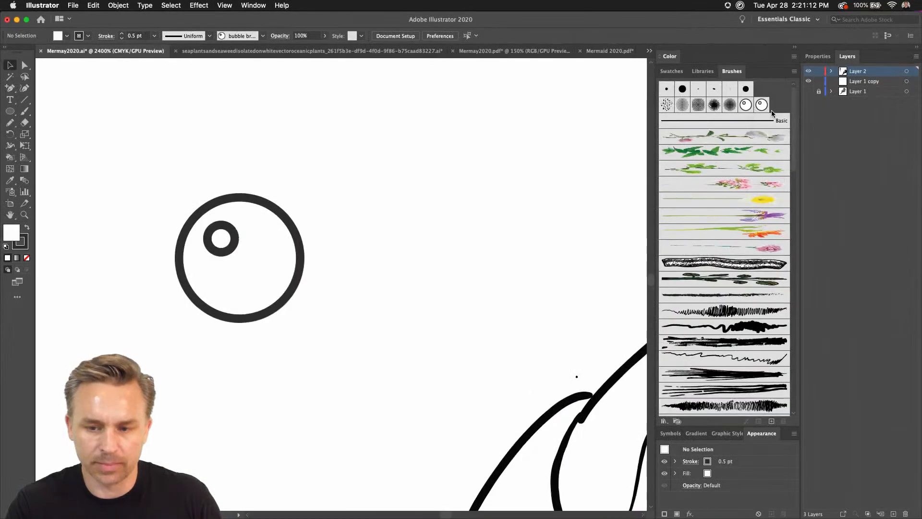
key(super+minus)
key(super+minus)
key(super+minus)
key(super+minus)
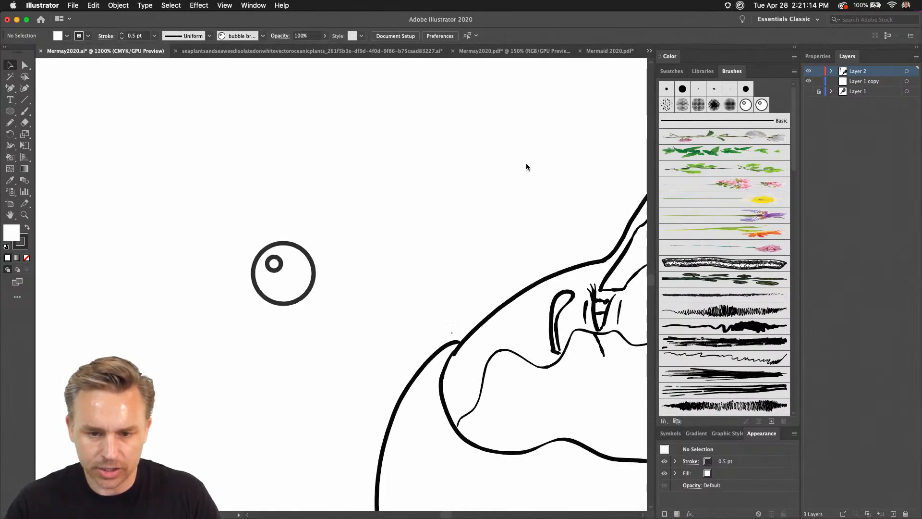
key(minus)
drag(482, 173, 329, 270)
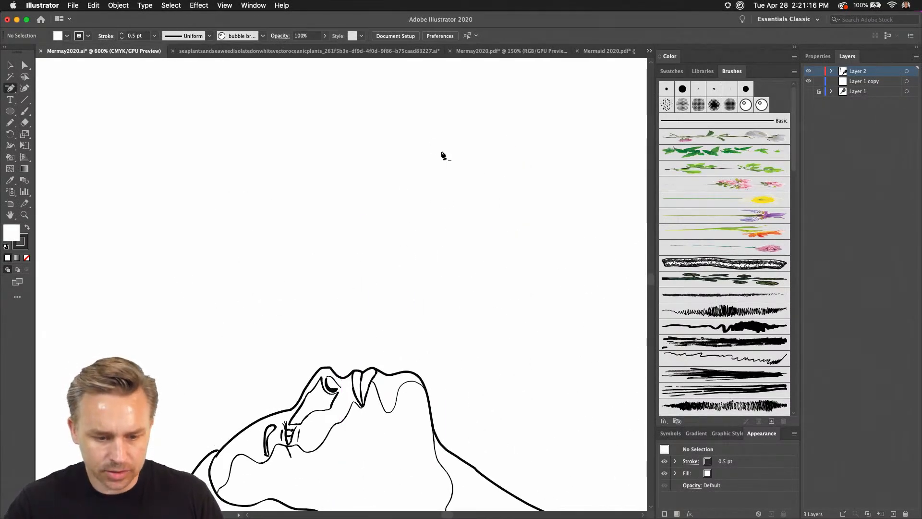
key(super+minus)
key(super+minus)
drag(440, 152, 481, 129)
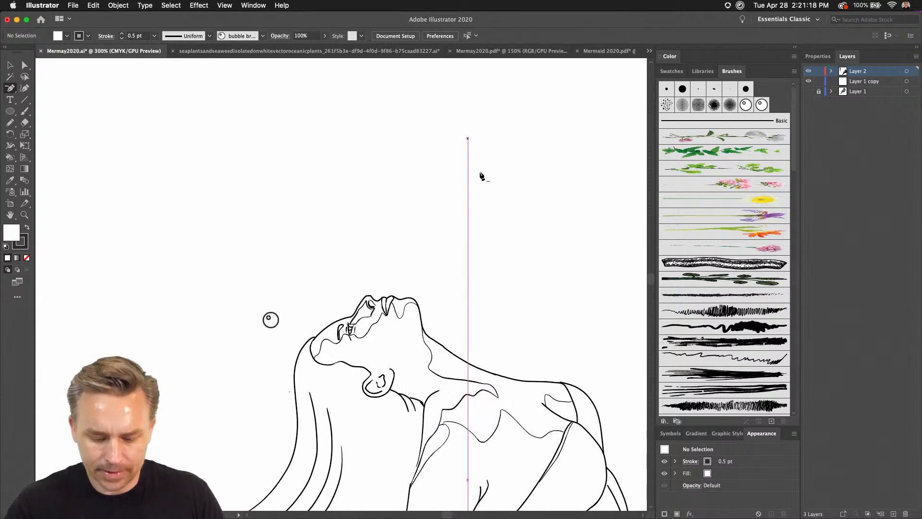
key(n)
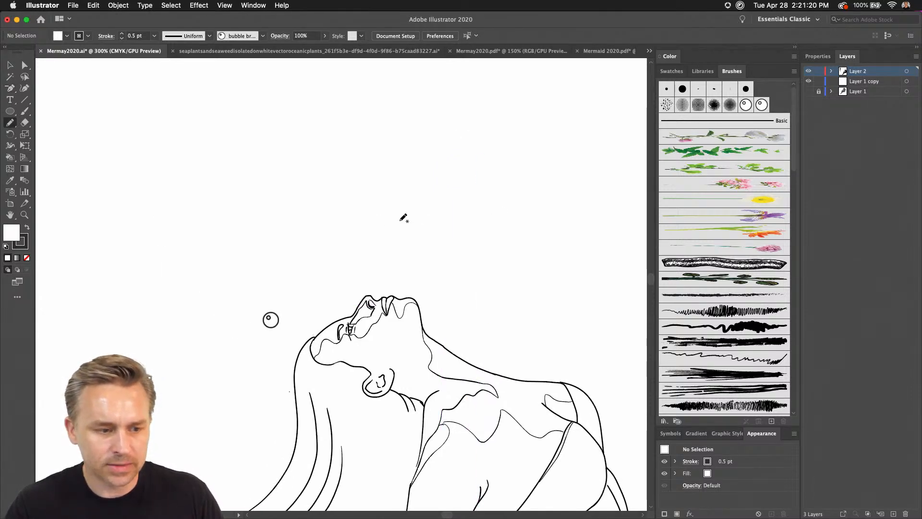
click(762, 105)
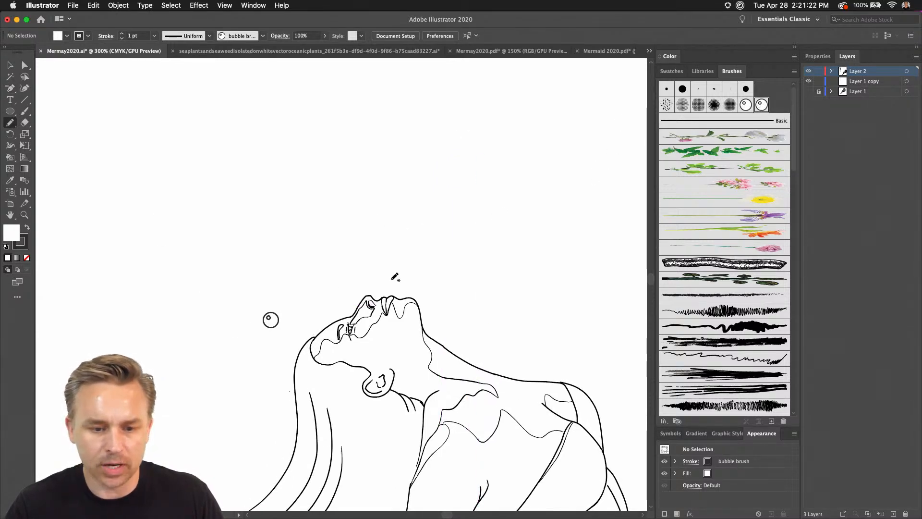
mouse_move(394, 277)
mouse_down()
mouse_move(374, 254)
mouse_move(432, 103)
mouse_up()
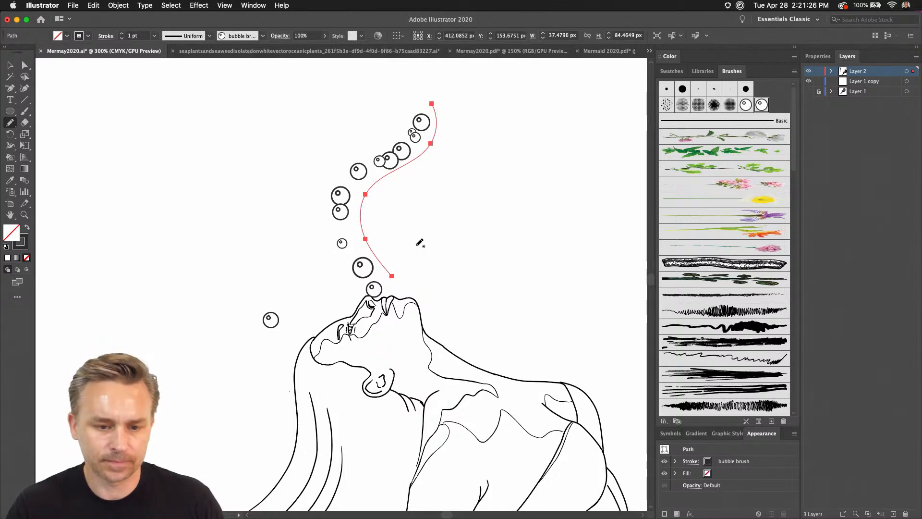
Draw and discard a second bubble trail beside the first, and move the remaining trail slightly right above the mouth.
drag(420, 259, 579, 162)
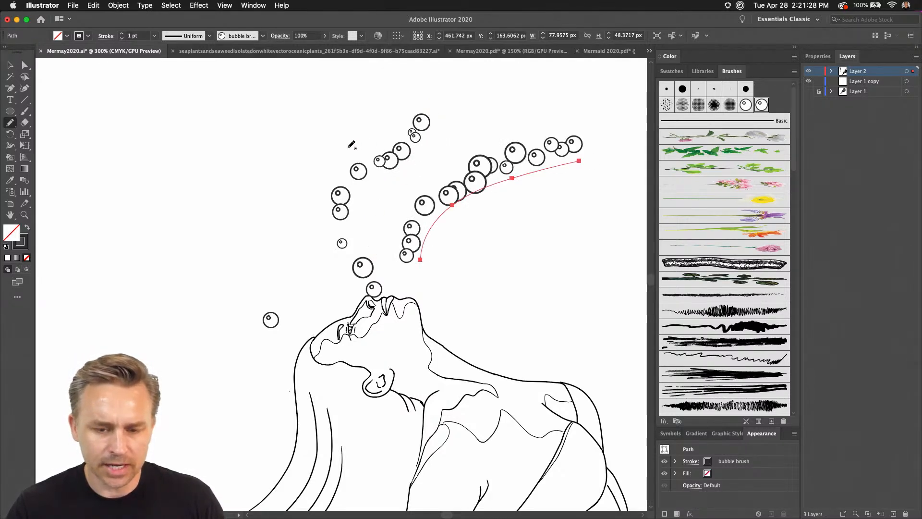
key(Delete)
drag(310, 149, 406, 210)
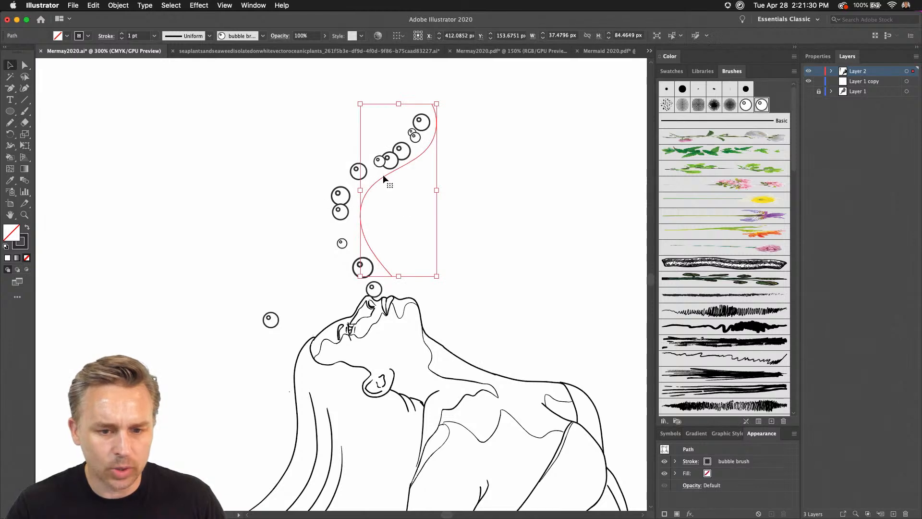
drag(383, 176, 418, 174)
Edit the bubble brush to maximum size 146%, maximum spacing 219% and scatter -96% to 95%, applying it to the existing trail.
double_click(762, 105)
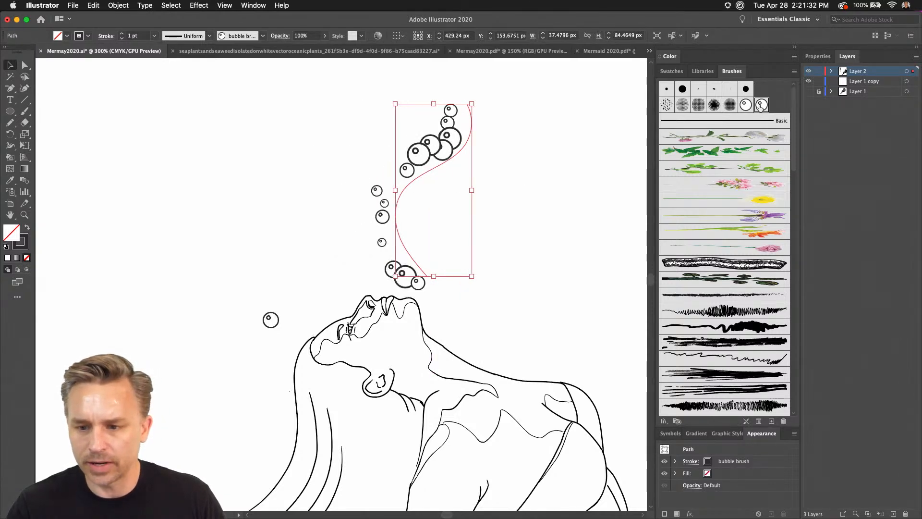
drag(427, 105, 615, 117)
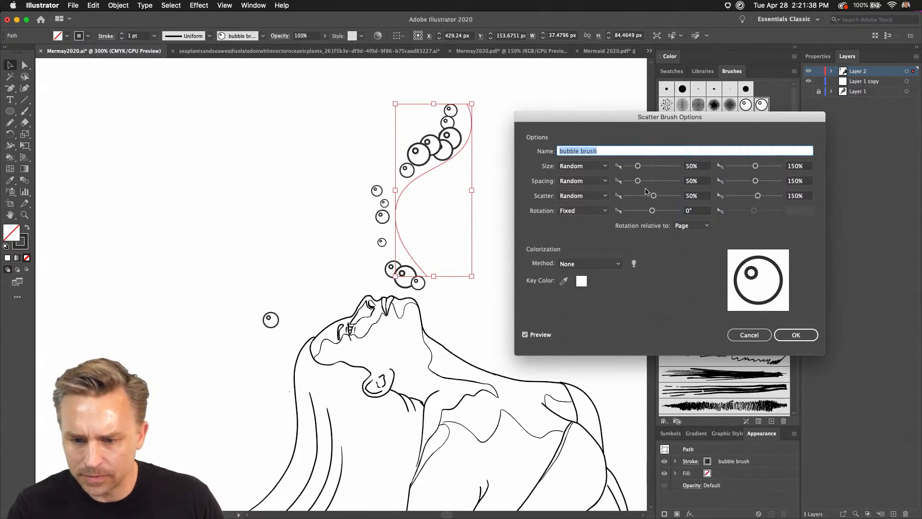
click(755, 181)
mouse_move(760, 186)
mouse_down()
mouse_move(758, 169)
mouse_move(760, 198)
mouse_up()
click(654, 196)
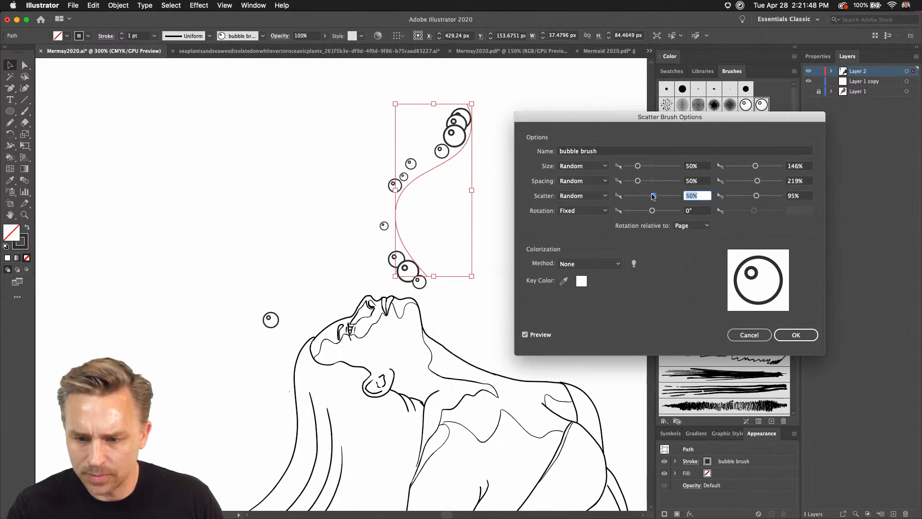
drag(651, 197, 650, 197)
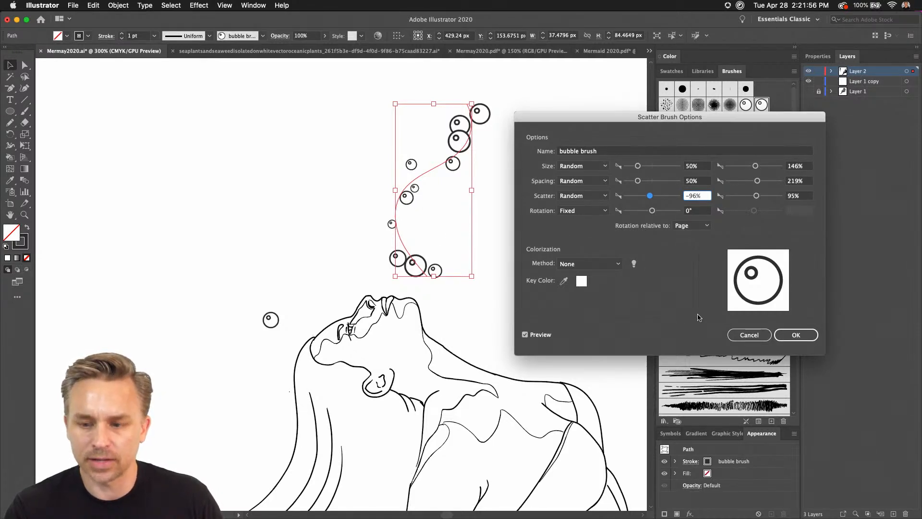
click(795, 334)
click(430, 283)
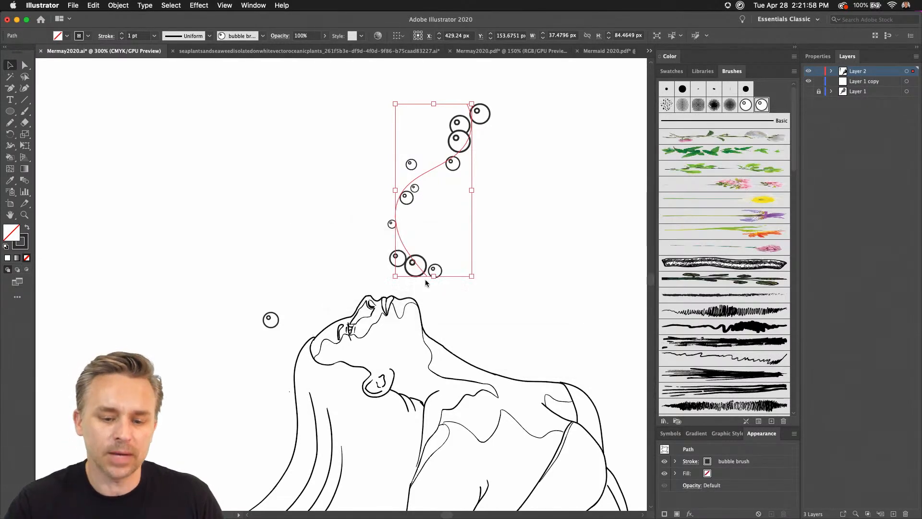
click(220, 132)
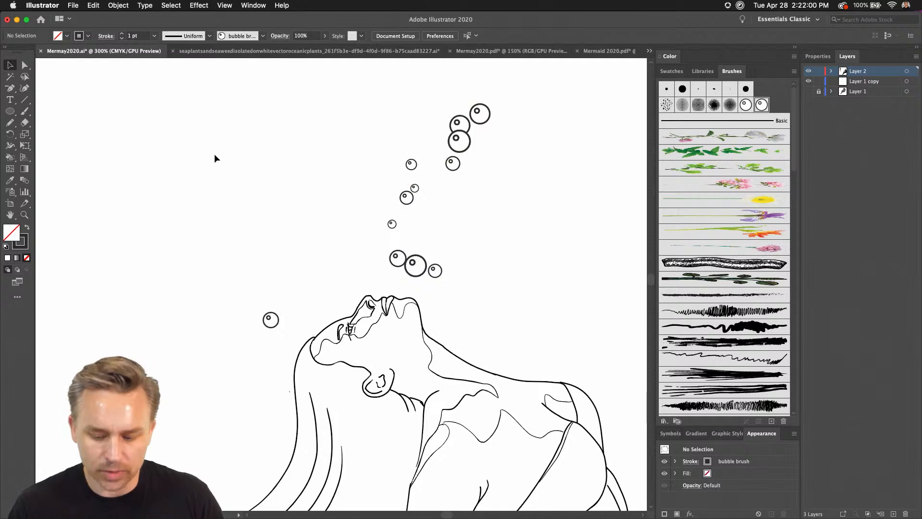
Draw another curved bubble trail about 31 × 106 px to the left of the mermaid's face with the Pencil tool.
key(super+minus)
drag(329, 205, 354, 180)
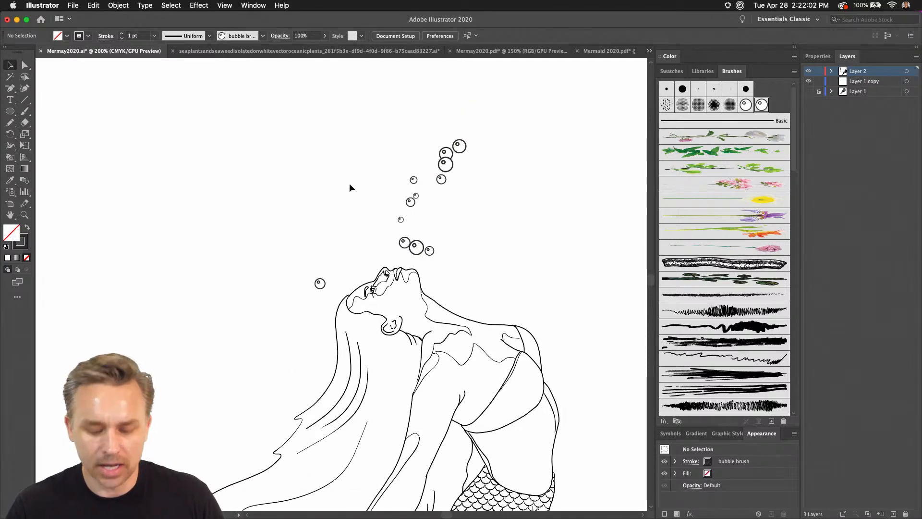
key(n)
drag(322, 235, 324, 92)
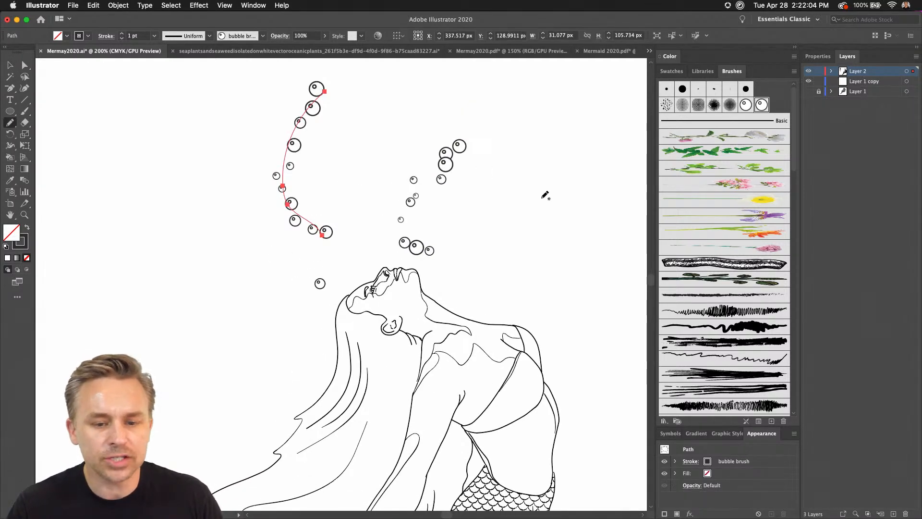
Try a bubble trail about 55 × 77 px above the mermaid's chest with a 0.75 pt stroke, and delete it.
drag(539, 126, 585, 104)
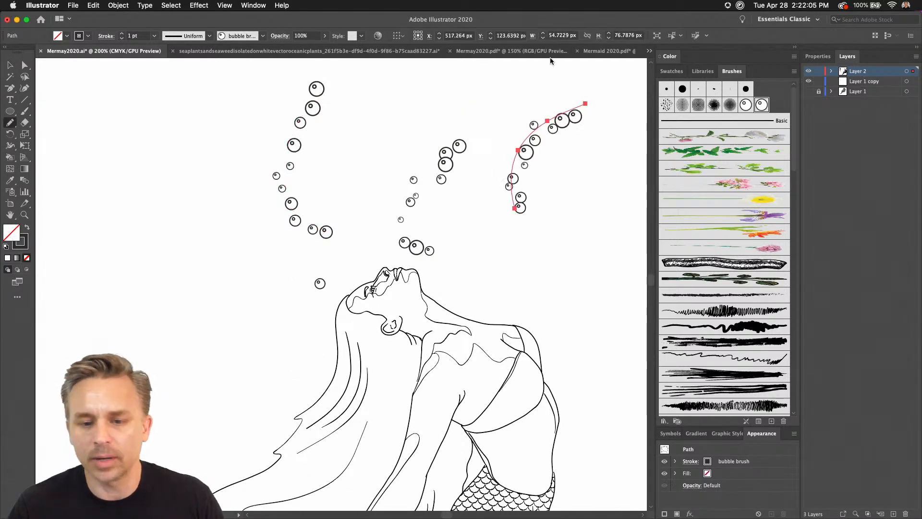
click(121, 39)
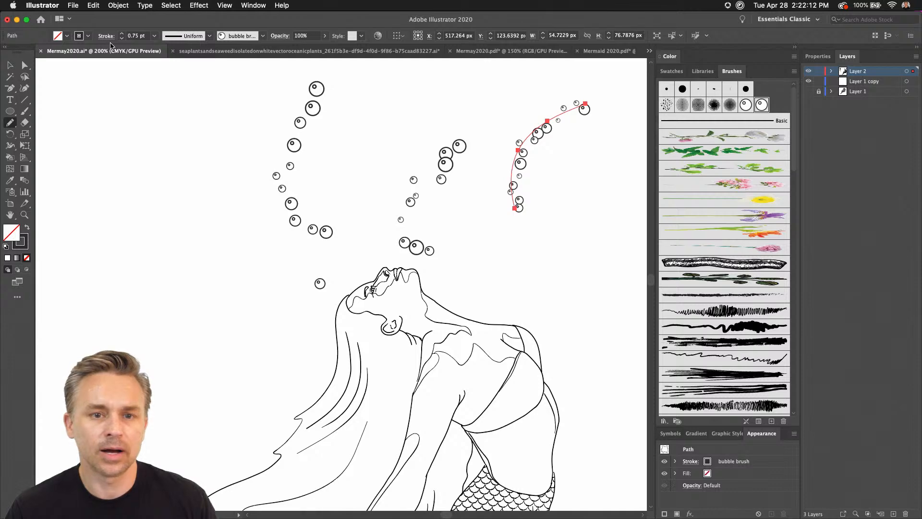
key(Delete)
Select the group of seaweed and plant graphics outside the artboard and place it in the artboard's empty upper-left area.
mouse_move(201, 289)
mouse_down()
mouse_move(426, 150)
mouse_move(473, 145)
mouse_up()
mouse_move(145, 163)
mouse_down()
mouse_move(546, 289)
mouse_move(419, 436)
mouse_up()
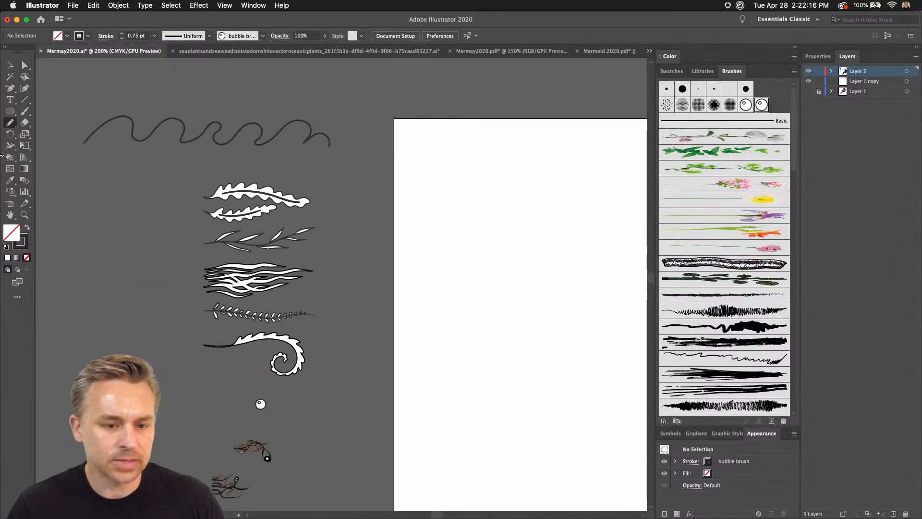
click(10, 65)
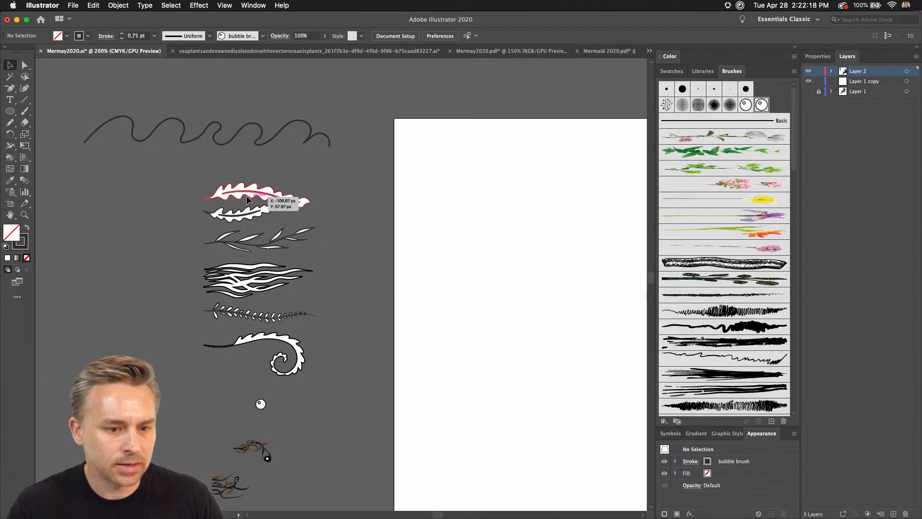
click(220, 193)
click(169, 183)
drag(355, 395, 307, 202)
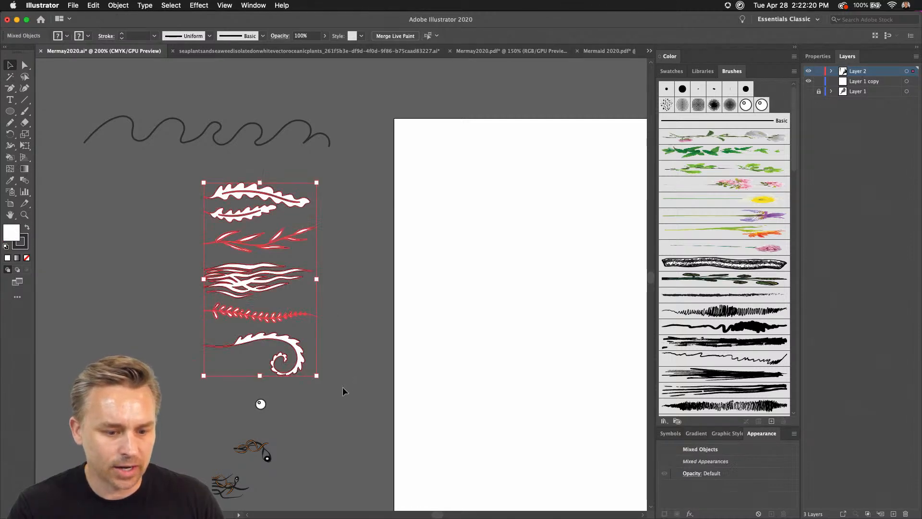
drag(247, 280, 509, 277)
scroll(509, 277, right, 10)
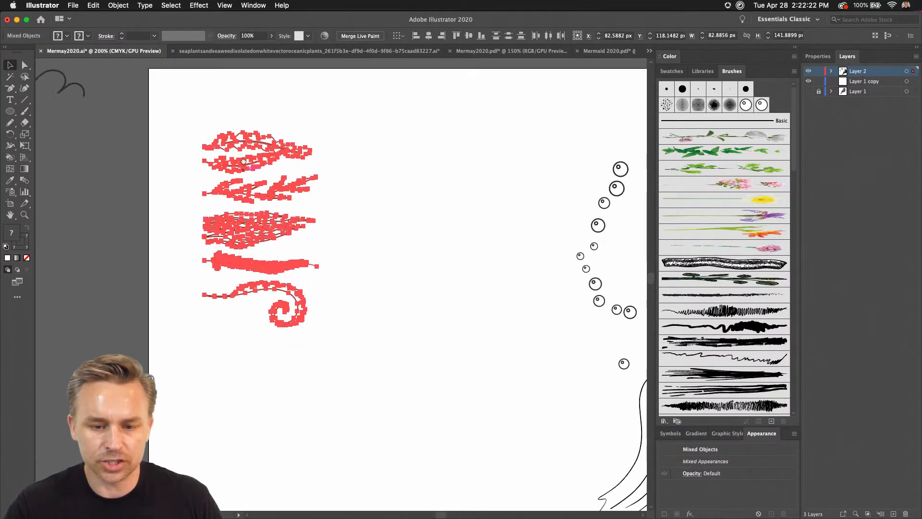
Create an art brush from the topmost leafy seaweed graphic, keeping the default art brush options.
click(212, 151)
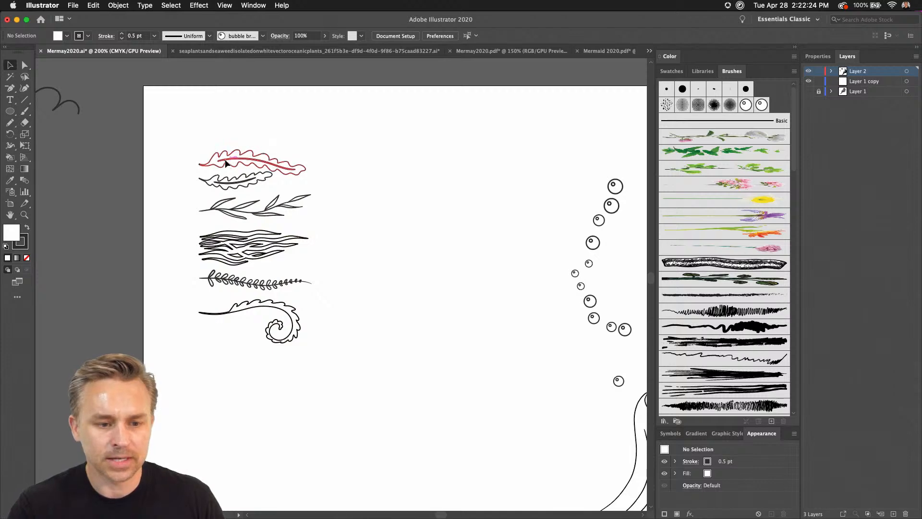
drag(227, 162, 751, 207)
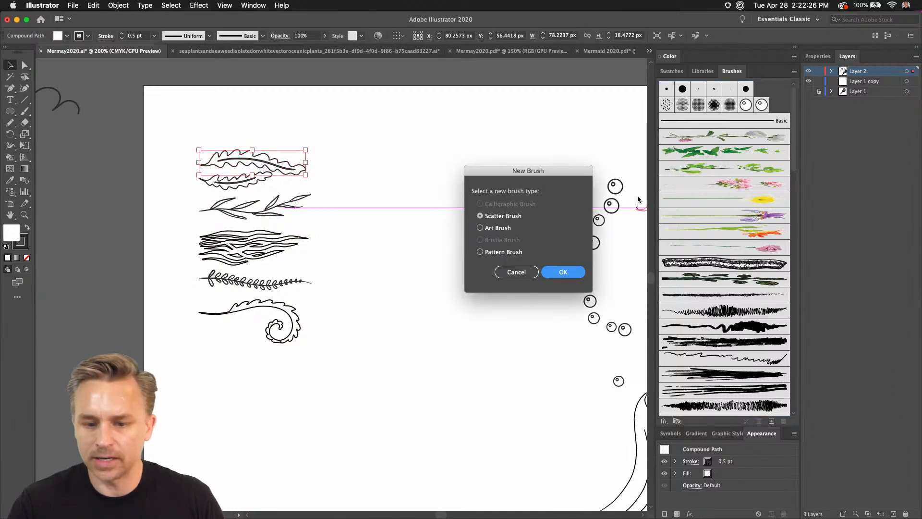
click(492, 232)
click(544, 272)
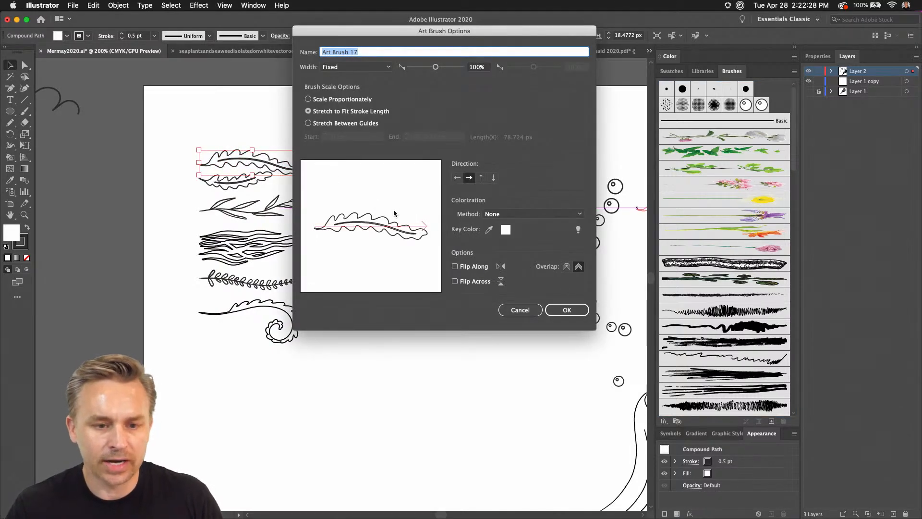
click(567, 310)
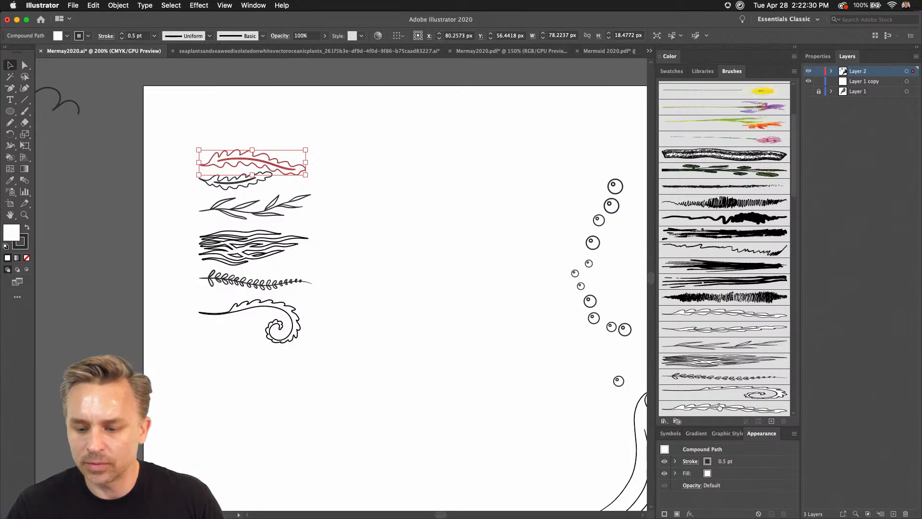
scroll(698, 320, down, 4)
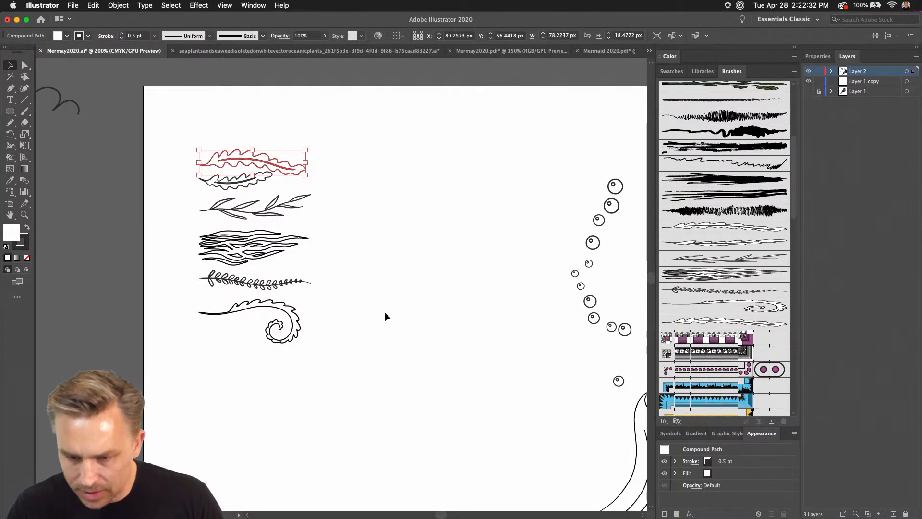
Try the new leaf brush on a curved pencil path about 75 × 201 px with a 3 pt stroke, and delete it.
click(386, 313)
key(n)
scroll(399, 317, down, 4)
scroll(398, 317, right, 2)
mouse_move(427, 432)
mouse_down()
mouse_move(491, 296)
mouse_move(389, 160)
mouse_up()
click(687, 325)
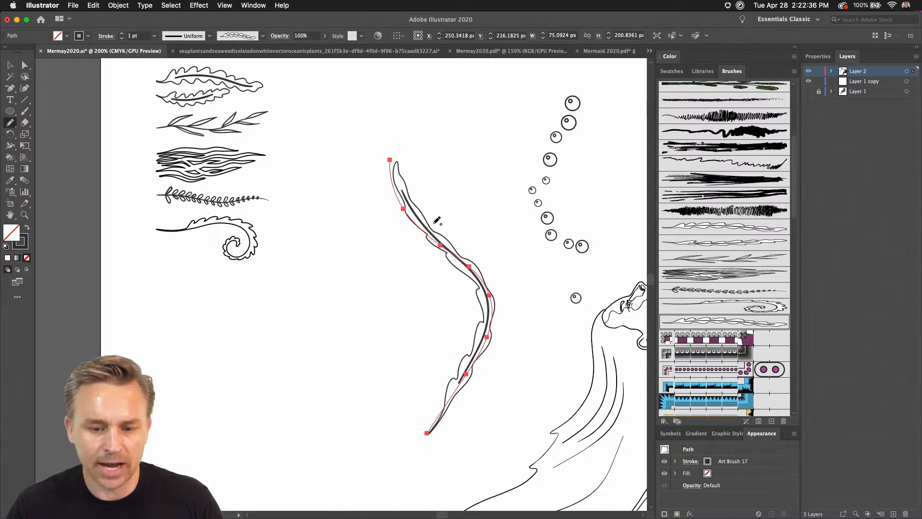
click(123, 34)
click(122, 35)
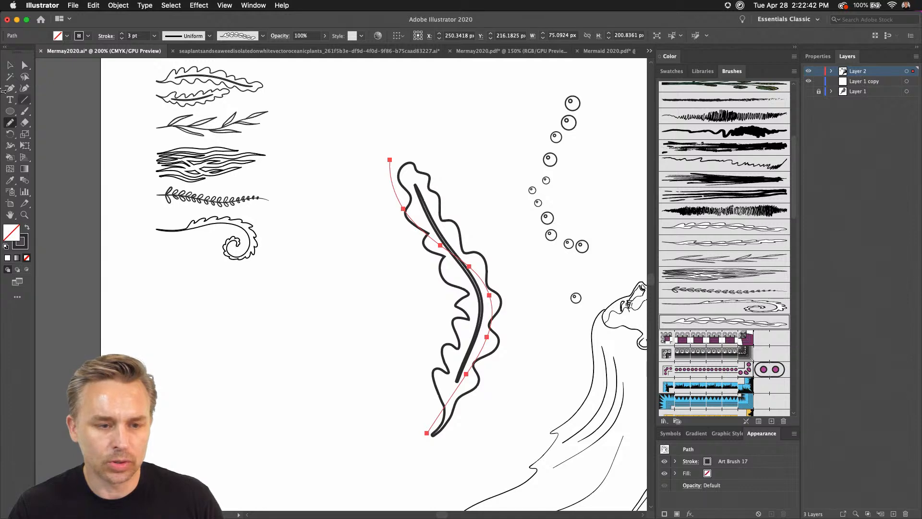
key(Delete)
Select the two wavy leaf graphics at the top of the seaweed set and thin their stroke to 0.25 pt.
click(9, 68)
drag(154, 117, 199, 209)
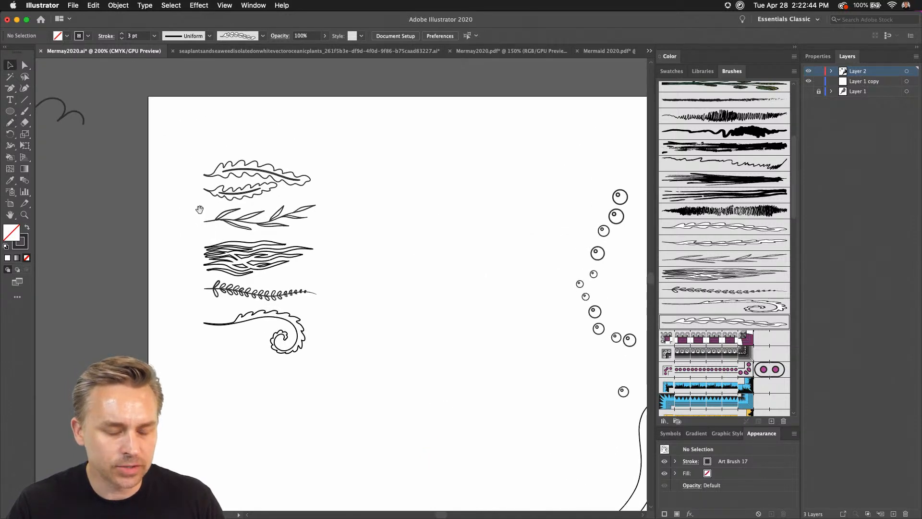
click(291, 337)
key(super+equal)
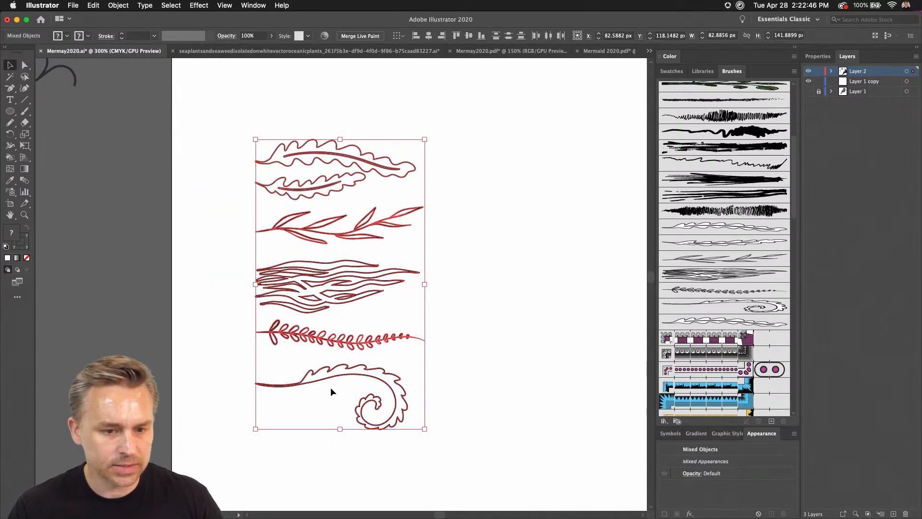
click(238, 169)
drag(239, 151, 257, 211)
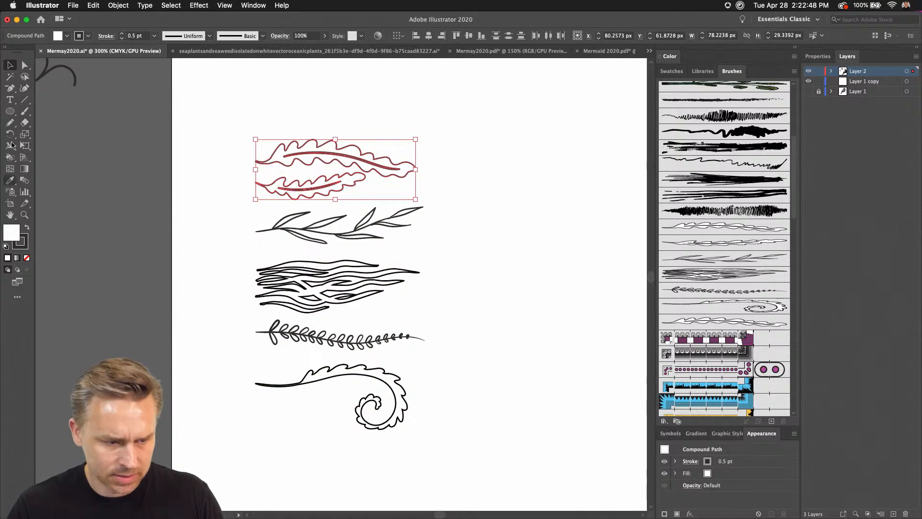
click(122, 39)
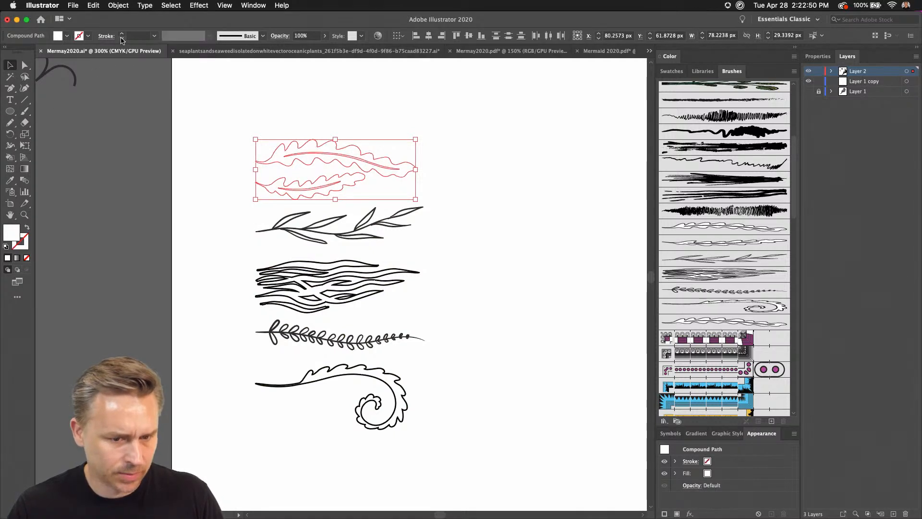
click(211, 133)
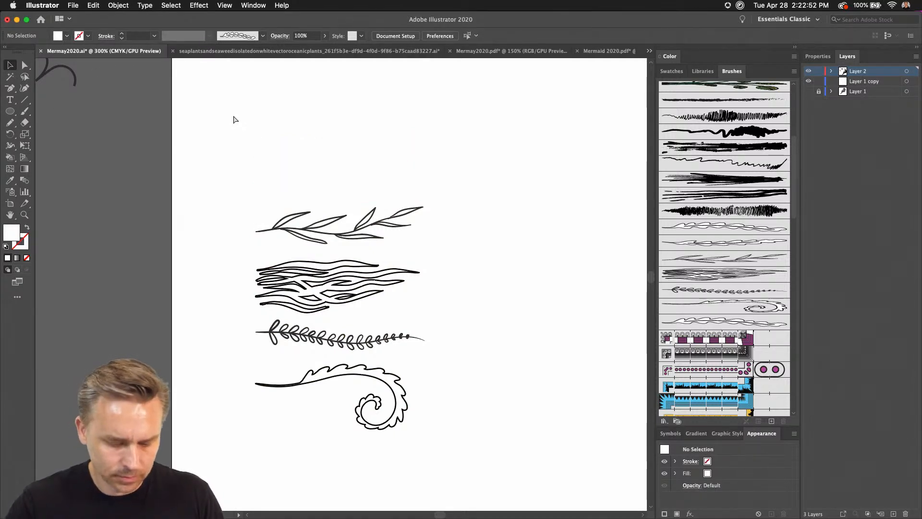
key(ctrl+z)
click(208, 97)
Create another art brush from the thinned topmost leaf, accepting the default options.
drag(254, 110, 713, 398)
drag(716, 326, 716, 327)
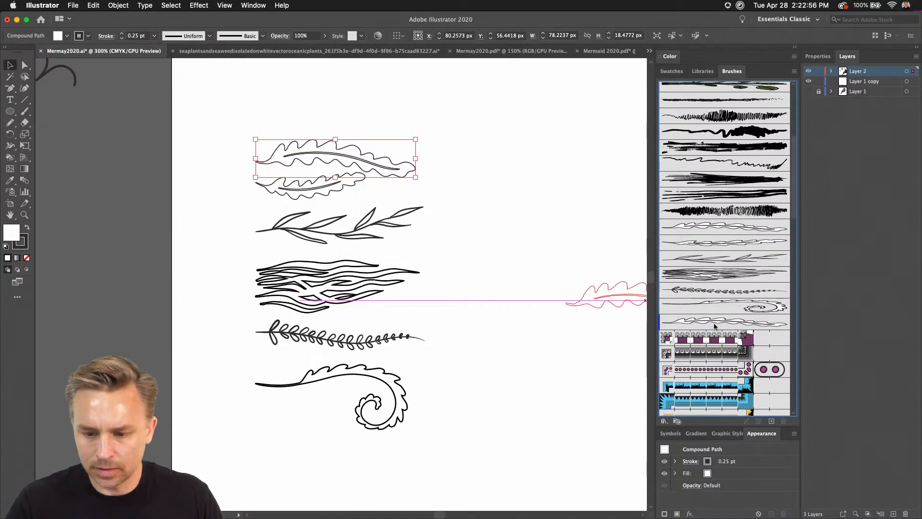
click(481, 227)
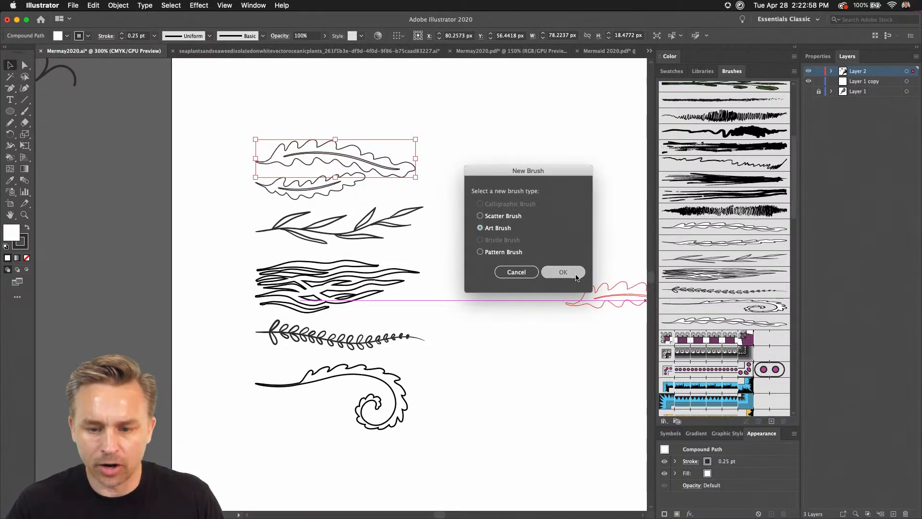
click(563, 271)
click(567, 310)
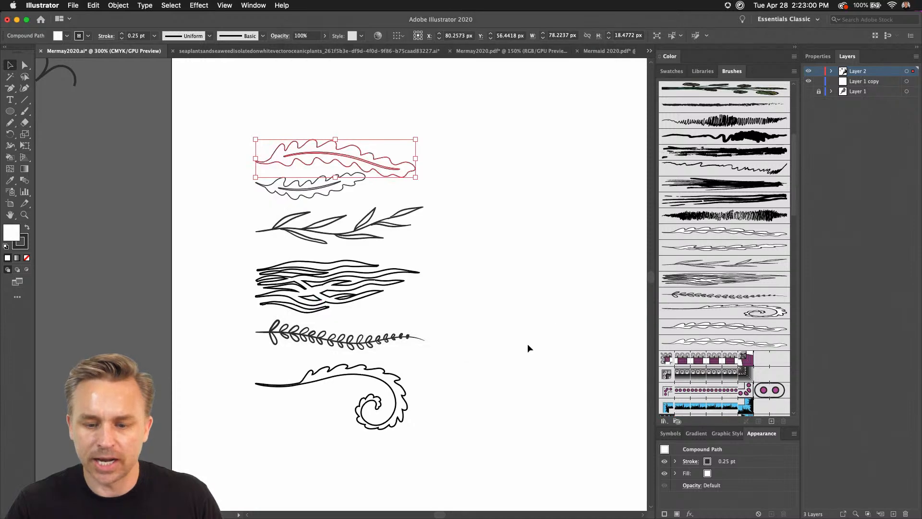
Draw a curved pencil path about 64 × 137 px beside the mermaid's hair and give it the thin leaf brush at 2 pt.
click(524, 375)
drag(422, 333, 253, 131)
key(n)
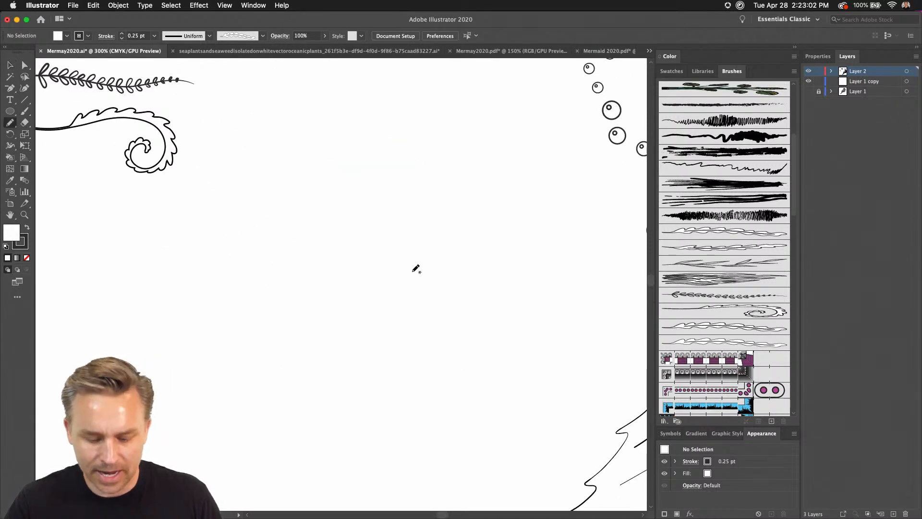
mouse_move(380, 414)
mouse_down()
mouse_move(464, 257)
mouse_move(335, 135)
mouse_up()
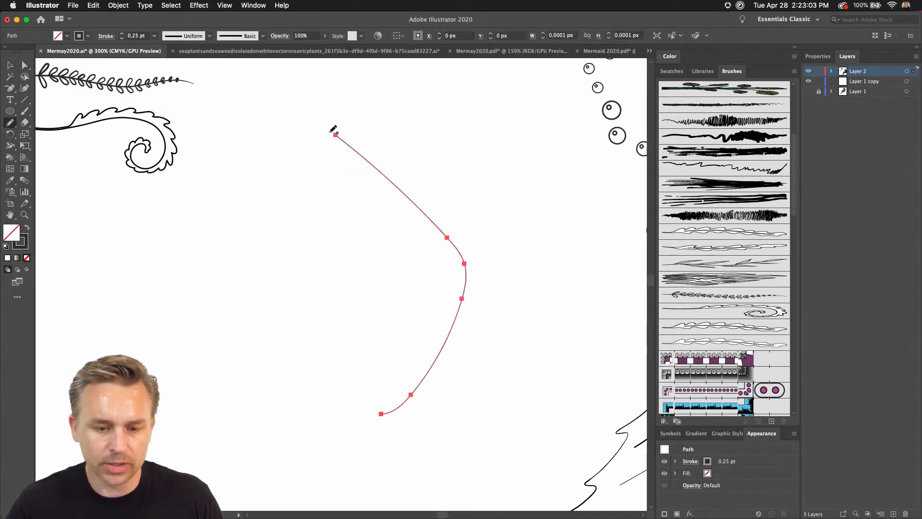
click(689, 341)
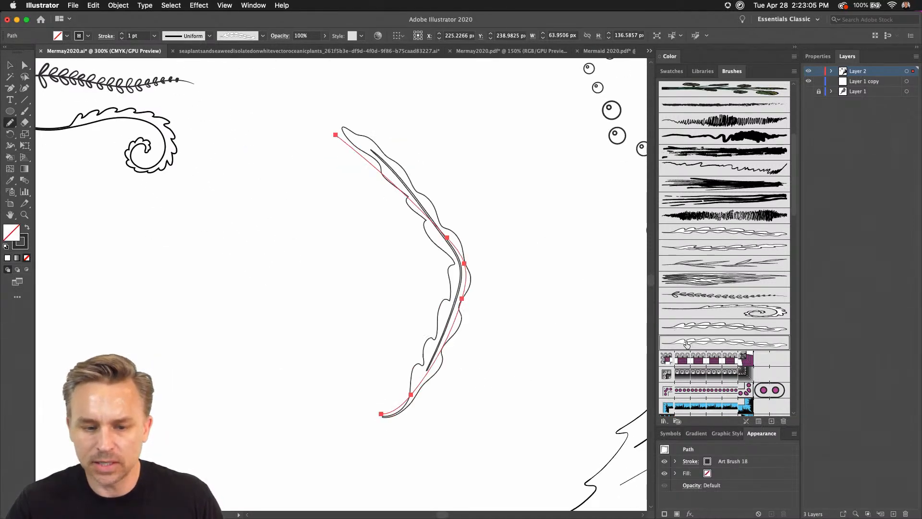
click(122, 34)
click(123, 34)
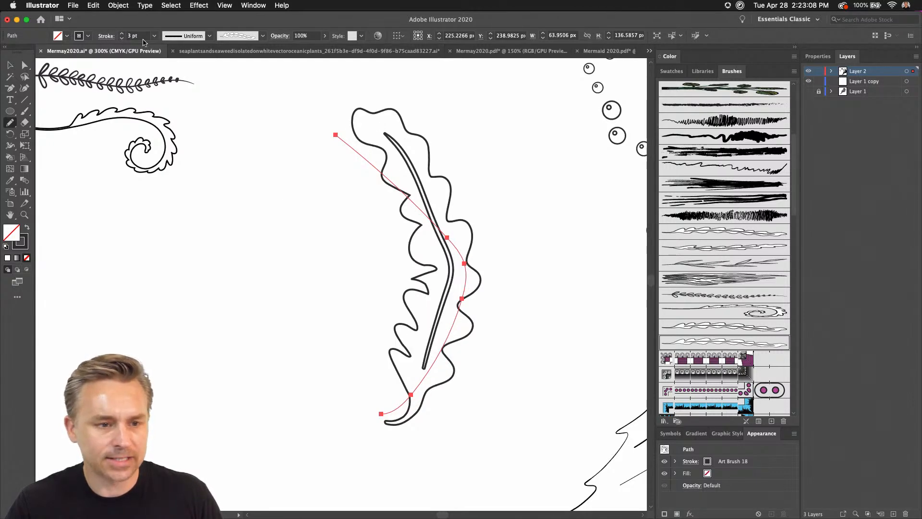
click(123, 39)
Draw a seaweed strand on each side of the first, the one nearer the mermaid about 45 × 197 px, and undo an extra lower strand.
key(super+1)
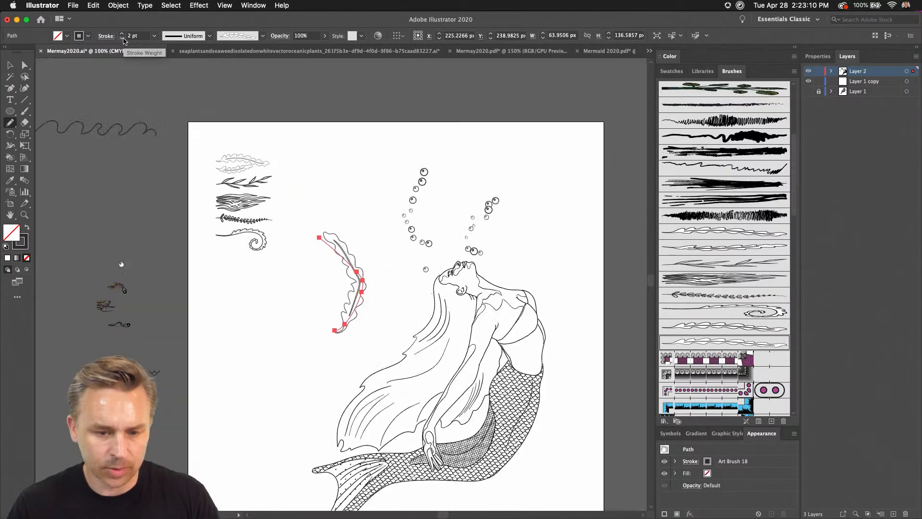
drag(330, 317, 315, 250)
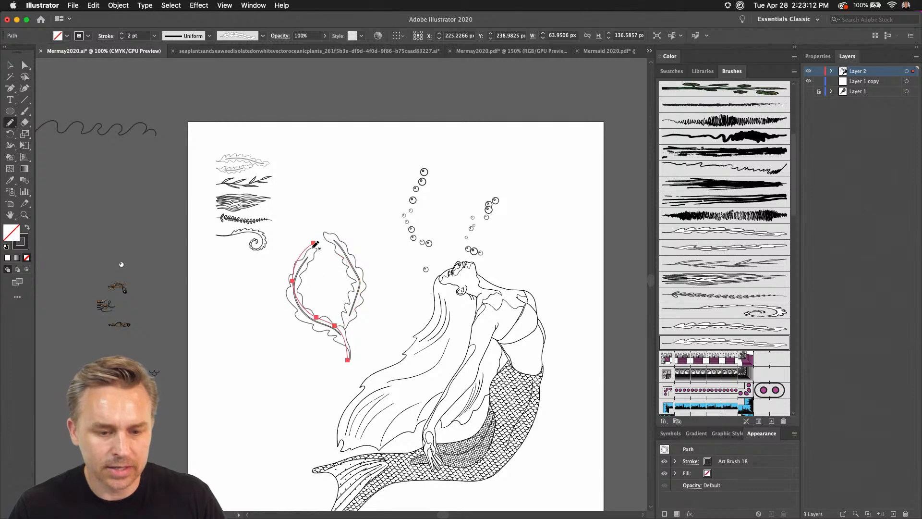
drag(368, 345, 382, 212)
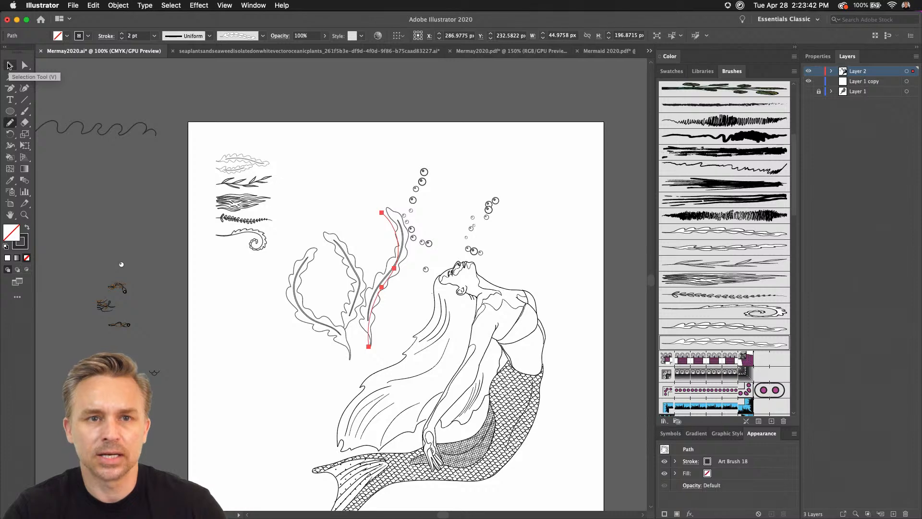
drag(313, 372, 247, 287)
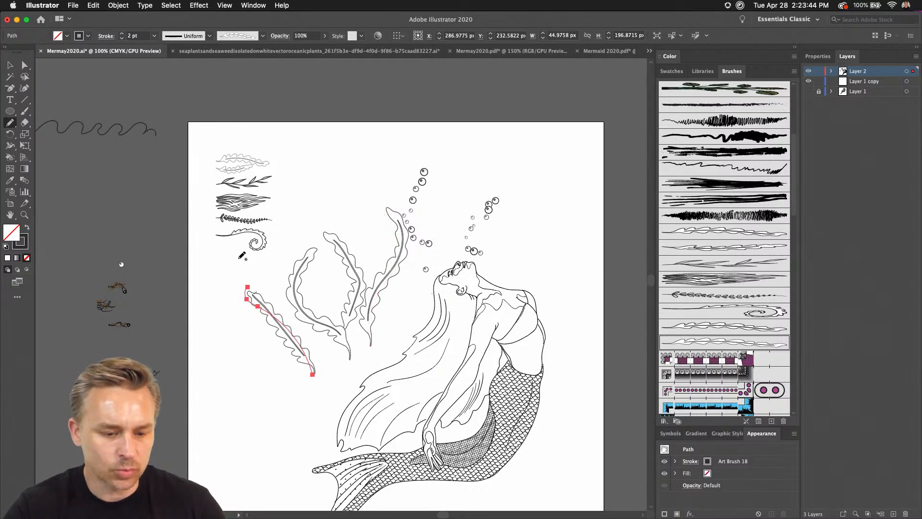
key(super+z)
scroll(352, 222, down, 5)
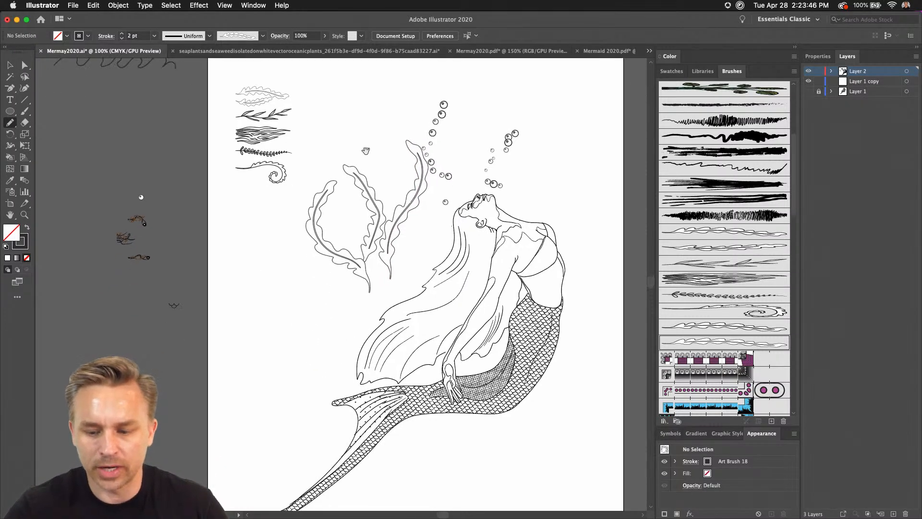
Detach the Appearance panel over the artwork and draw a seaweed strand about 88 × 212 px to the left of the others.
drag(762, 434, 403, 153)
scroll(370, 142, up, 2)
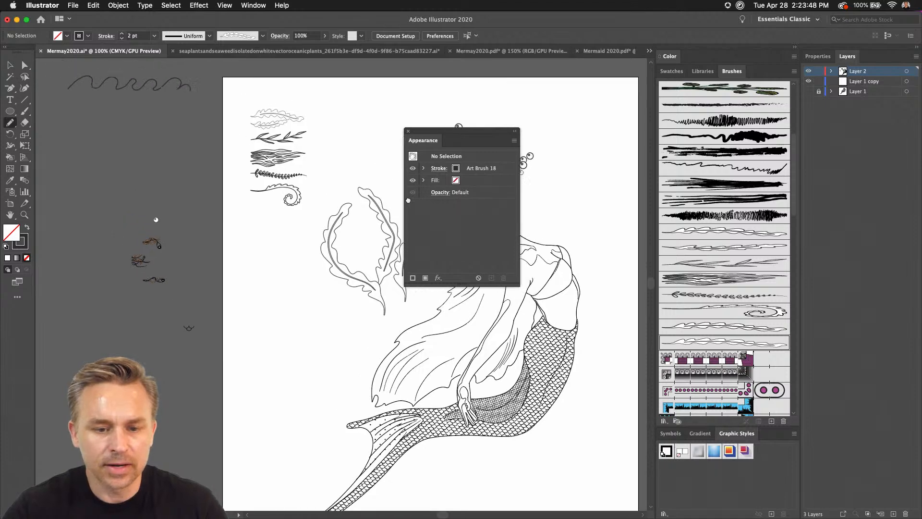
scroll(336, 141, right, 3)
drag(458, 135, 527, 165)
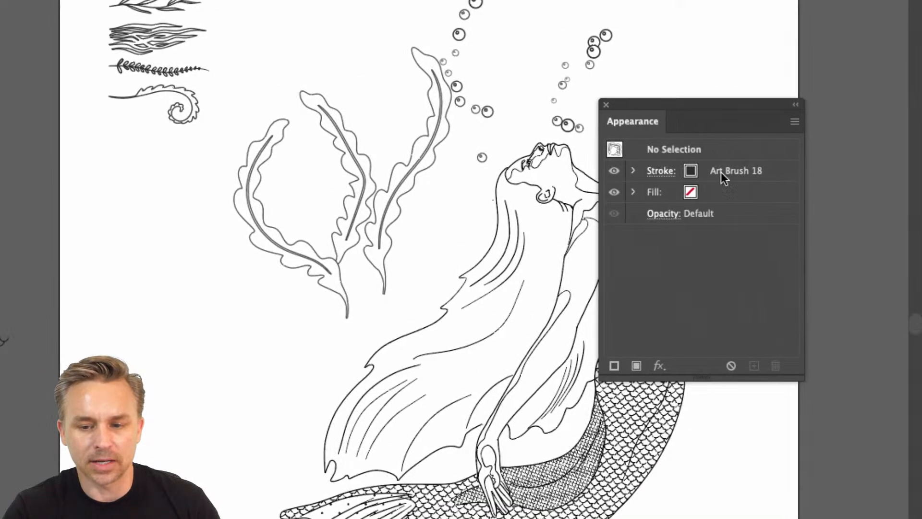
drag(288, 383, 211, 127)
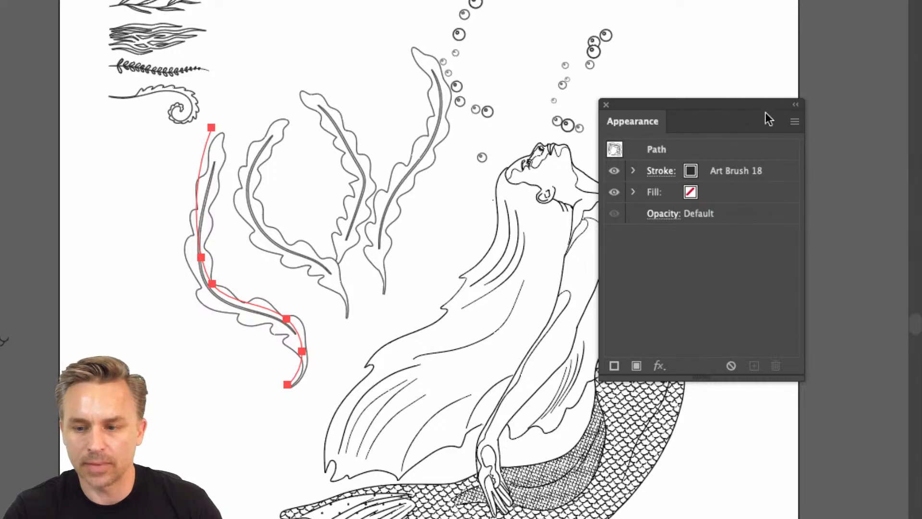
Examine the New Art Has Basic Appearance option for the selected strand and dock the Appearance panel again.
click(795, 122)
drag(712, 103, 551, 75)
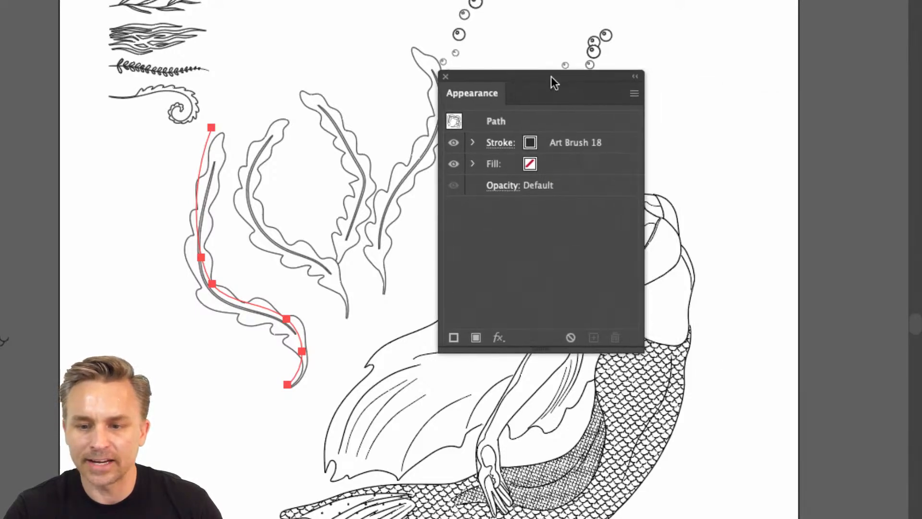
click(634, 92)
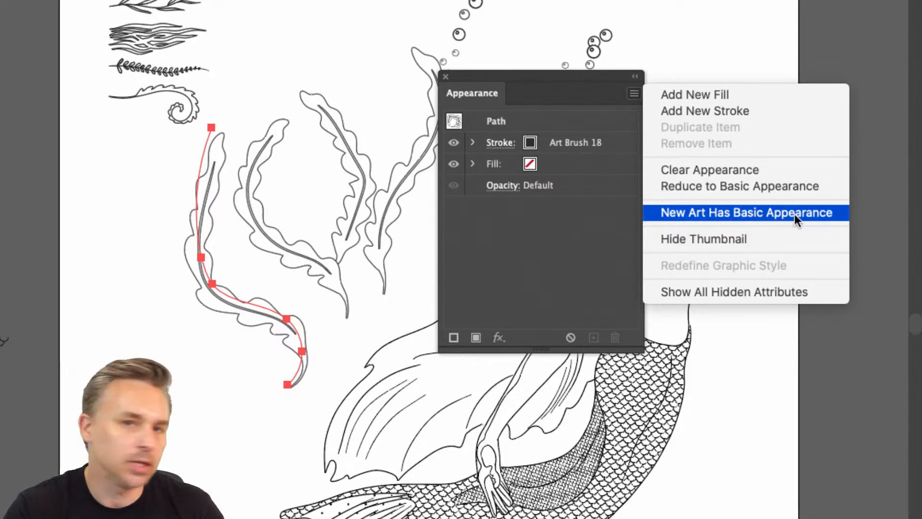
click(739, 215)
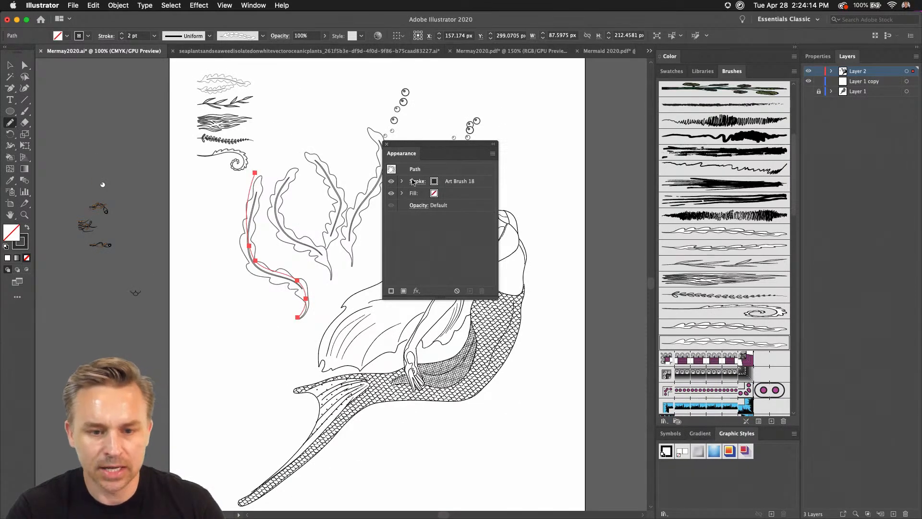
drag(402, 153, 762, 433)
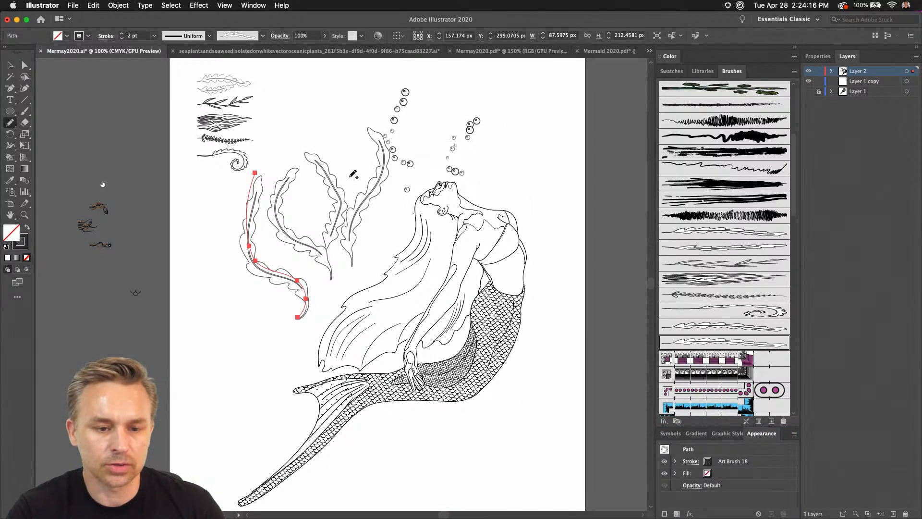
Draw a leftmost seaweed strand about 92 × 230 px, and undo a trial strand about 97 × 91 px above the group.
mouse_move(275, 366)
mouse_down()
mouse_move(267, 318)
mouse_move(222, 210)
mouse_up()
mouse_move(288, 130)
mouse_down()
mouse_move(318, 115)
mouse_move(346, 180)
mouse_up()
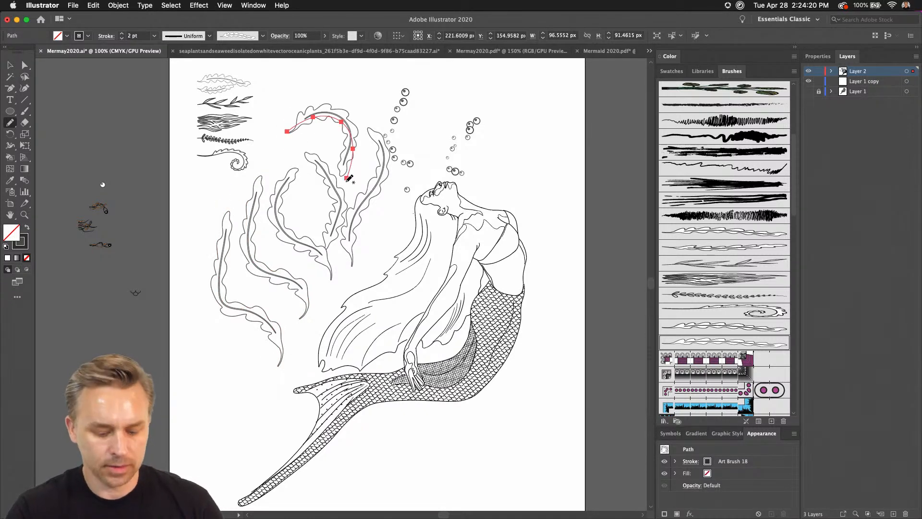
key(super+z)
Start a new Art Brush from the curled seaweed drawing beneath the other source drawings.
click(10, 65)
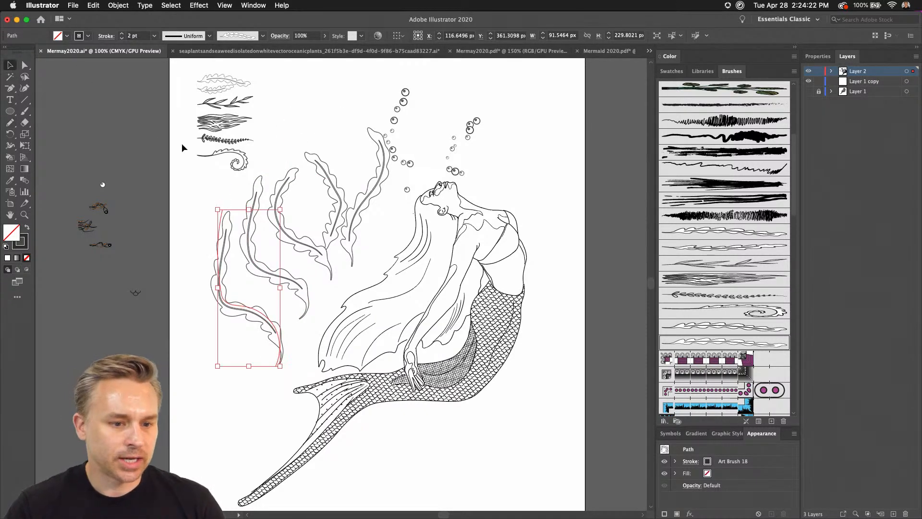
click(215, 154)
click(215, 140)
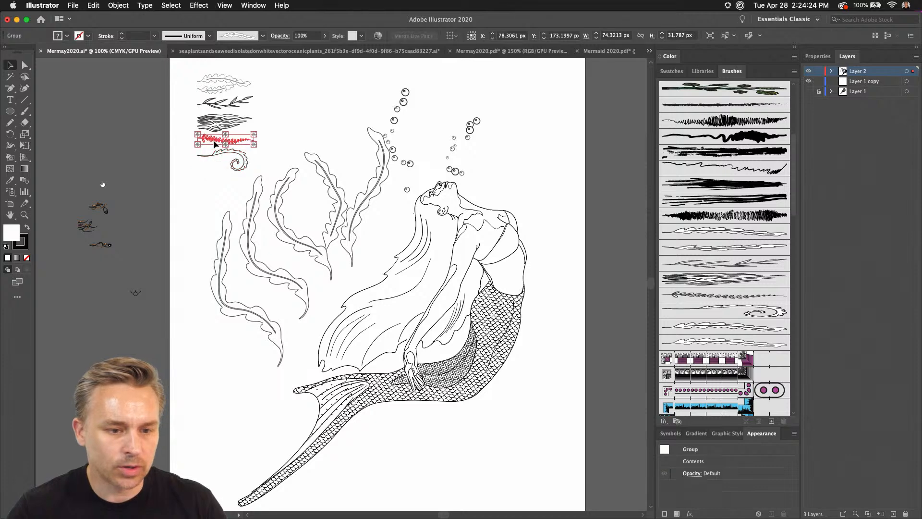
key(super+plus)
key(super+plus)
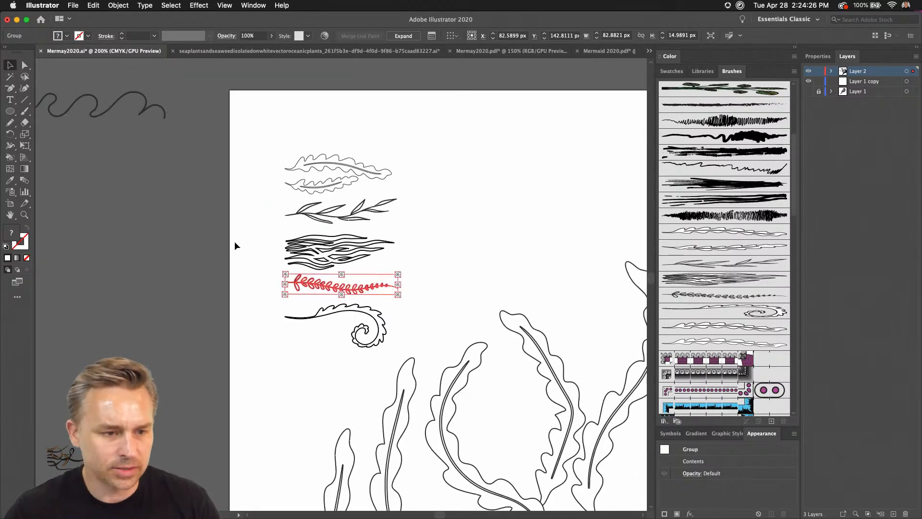
drag(205, 267, 148, 307)
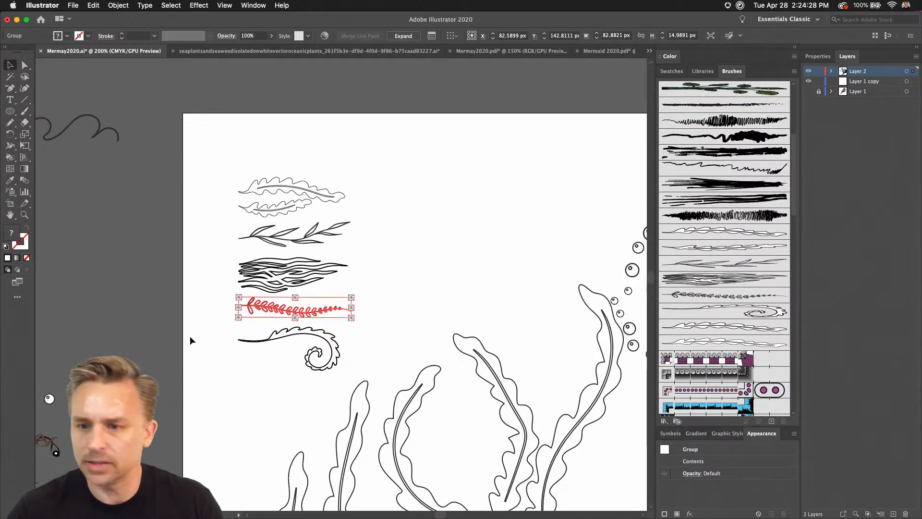
click(192, 339)
click(272, 340)
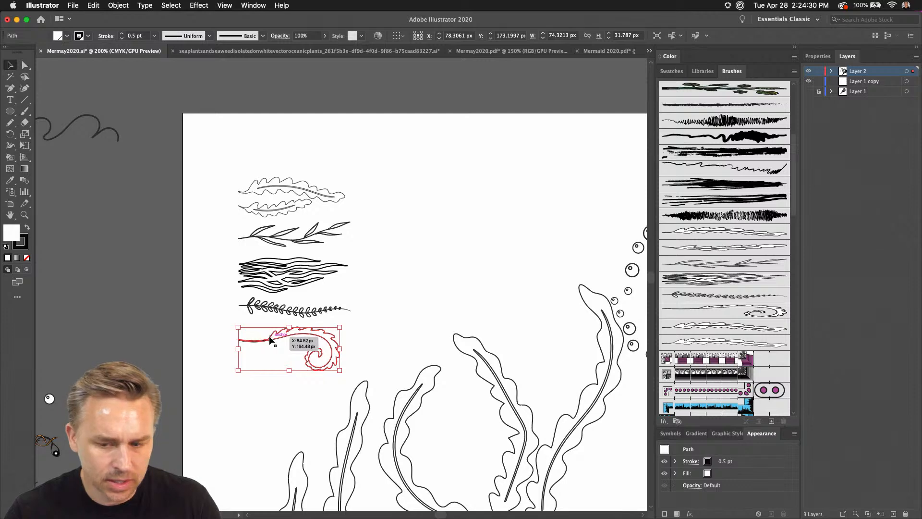
mouse_move(272, 340)
mouse_down()
mouse_move(624, 329)
mouse_move(780, 355)
mouse_up()
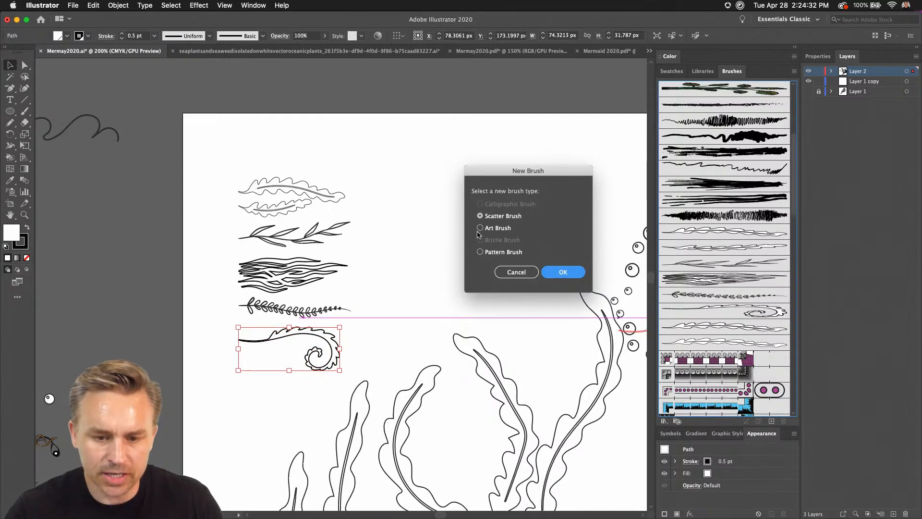
click(481, 229)
key(Return)
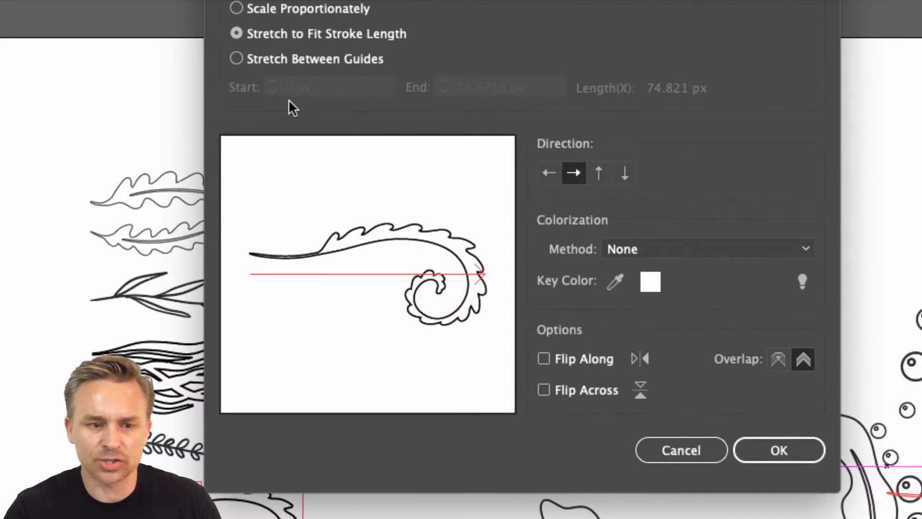
Set the curl brush to Stretch Between Guides with its end guide at 47.332 px, and create the brush.
click(236, 59)
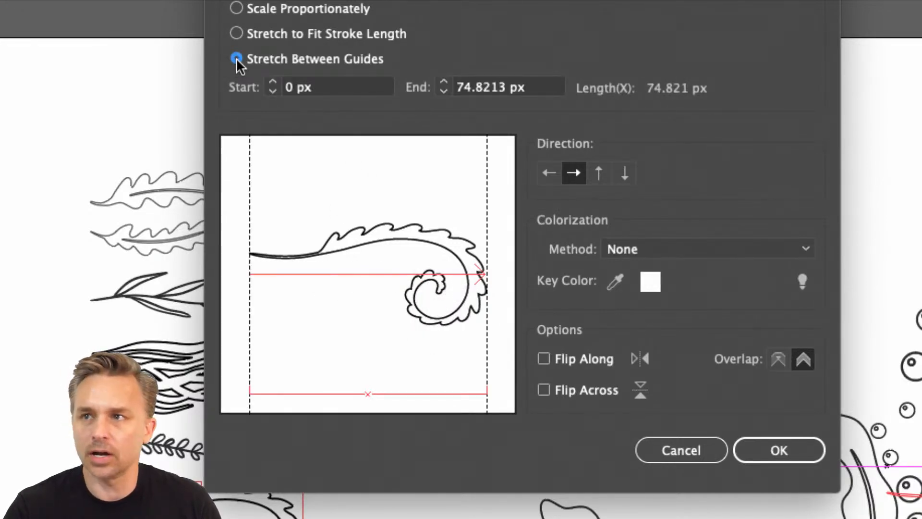
drag(486, 272, 400, 275)
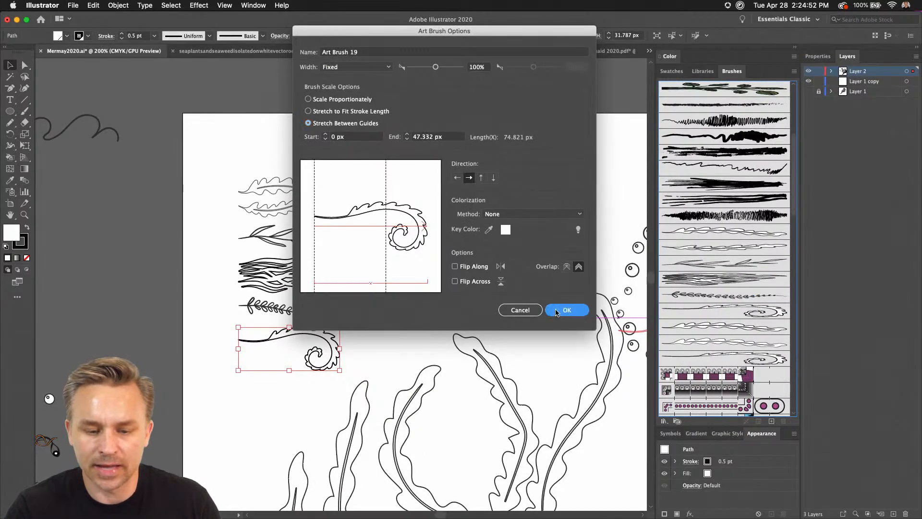
click(567, 310)
click(382, 291)
Draw two curled strands with the new curl brush beside the source drawings, the second about 31 × 110 px.
key(n)
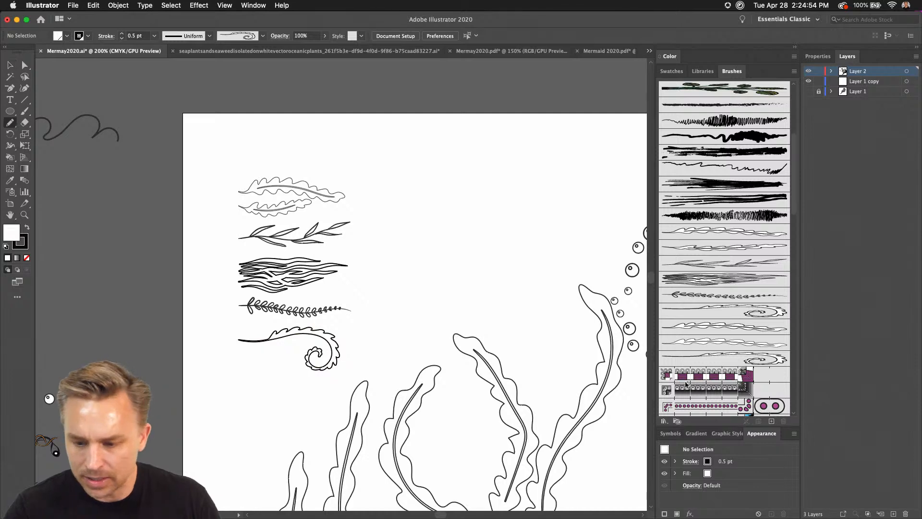
click(722, 358)
mouse_move(473, 323)
mouse_down()
mouse_move(462, 269)
mouse_move(481, 166)
mouse_up()
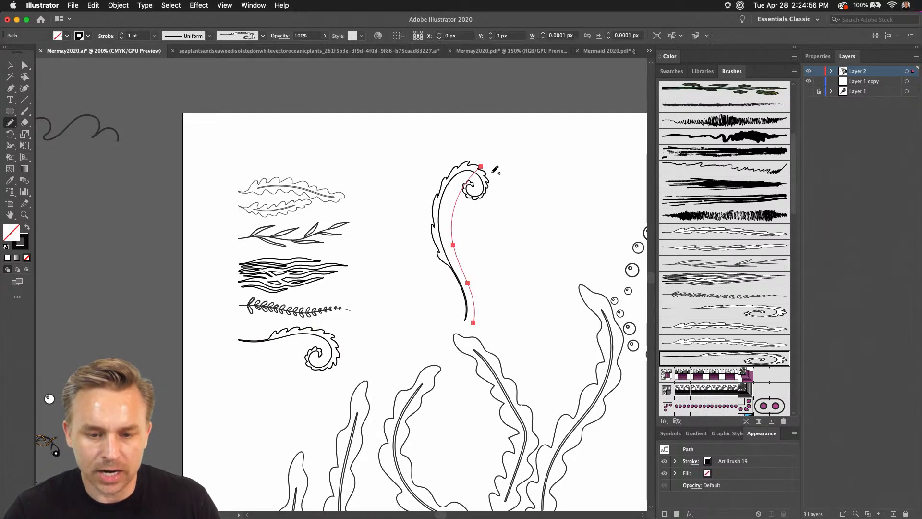
mouse_move(522, 324)
mouse_down()
mouse_move(555, 192)
mouse_move(534, 175)
mouse_up()
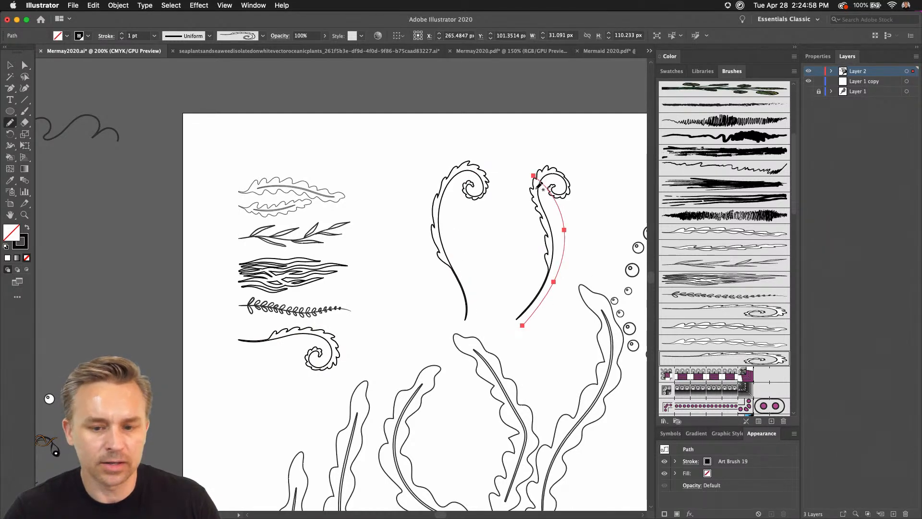
Draw two more curled strands, about 47 × 169 px and 25 × 151 px, and undo a trial strand drawn downward.
drag(395, 172, 424, 303)
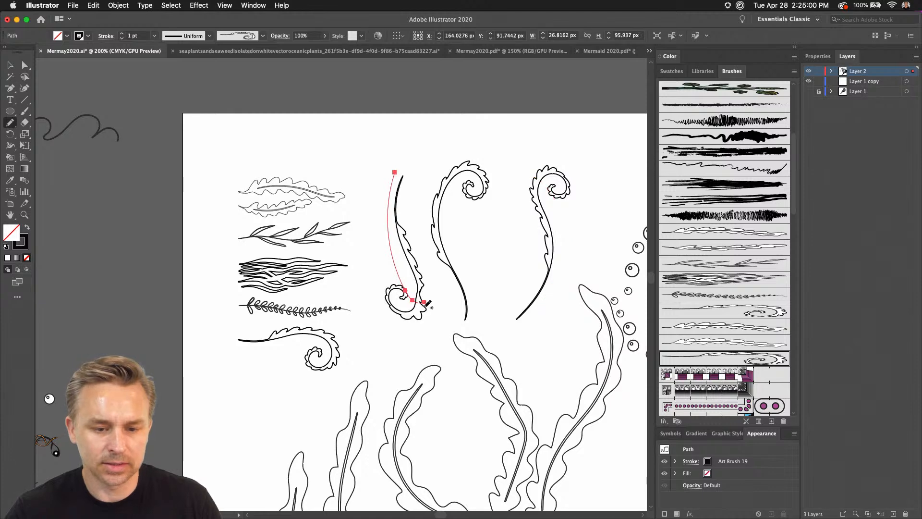
key(super+z)
mouse_move(421, 353)
mouse_down()
mouse_move(388, 117)
mouse_move(385, 146)
mouse_up()
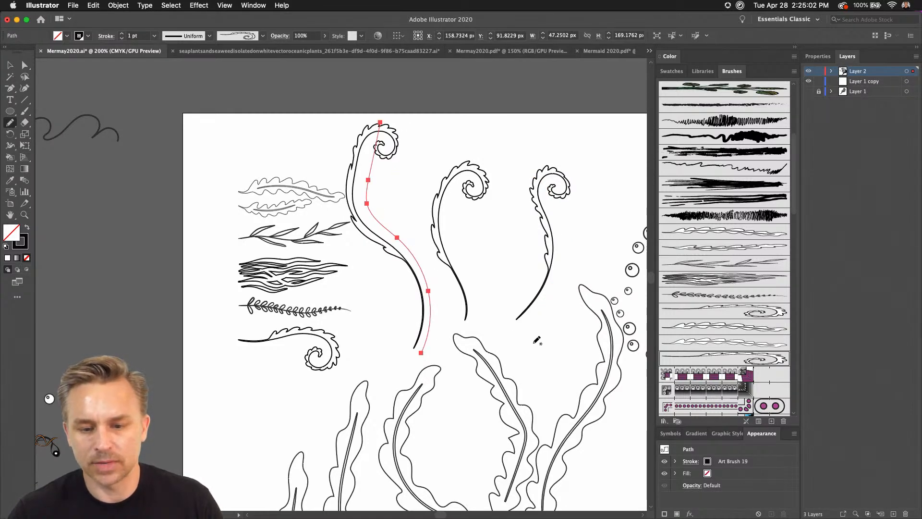
mouse_move(525, 346)
mouse_down()
mouse_move(496, 208)
mouse_move(520, 137)
mouse_up()
Examine the New Art Has Basic Appearance option while the last curled strand is selected.
scroll(420, 212, down, 1)
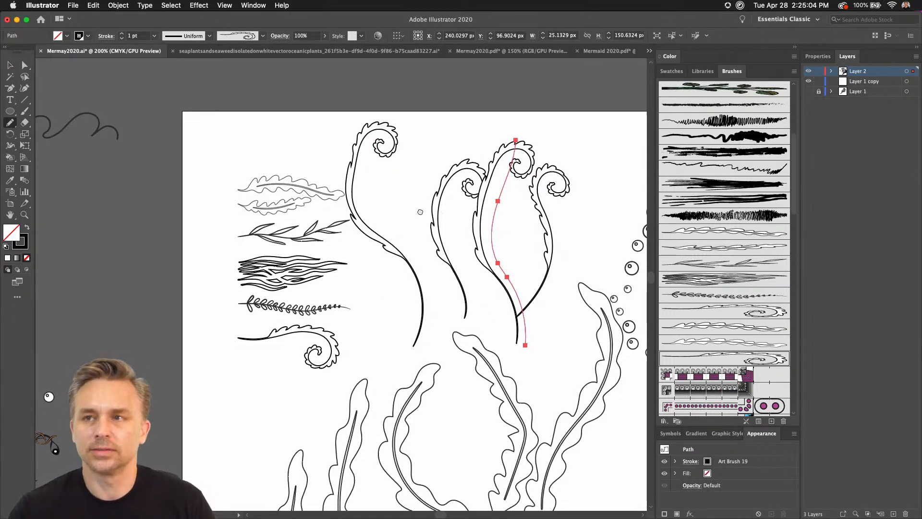
scroll(420, 211, down, 10)
scroll(420, 212, right, 10)
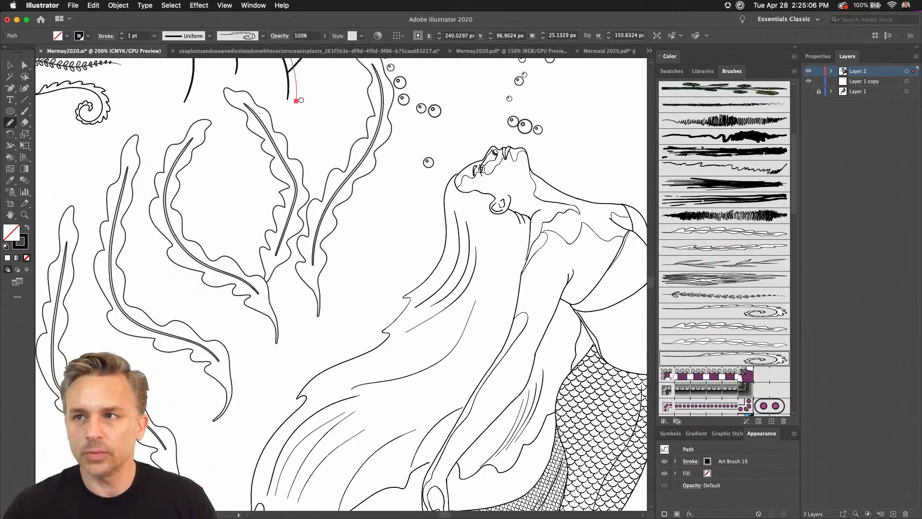
drag(301, 100, 315, 113)
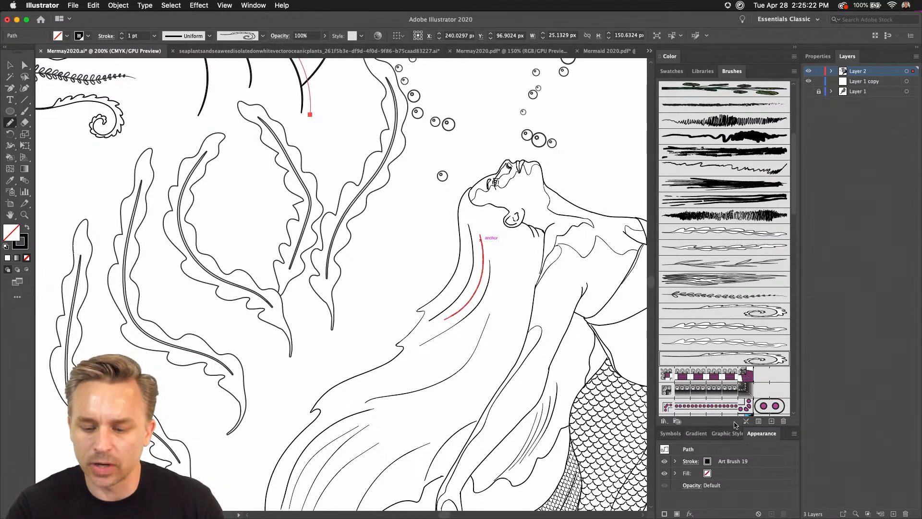
click(792, 433)
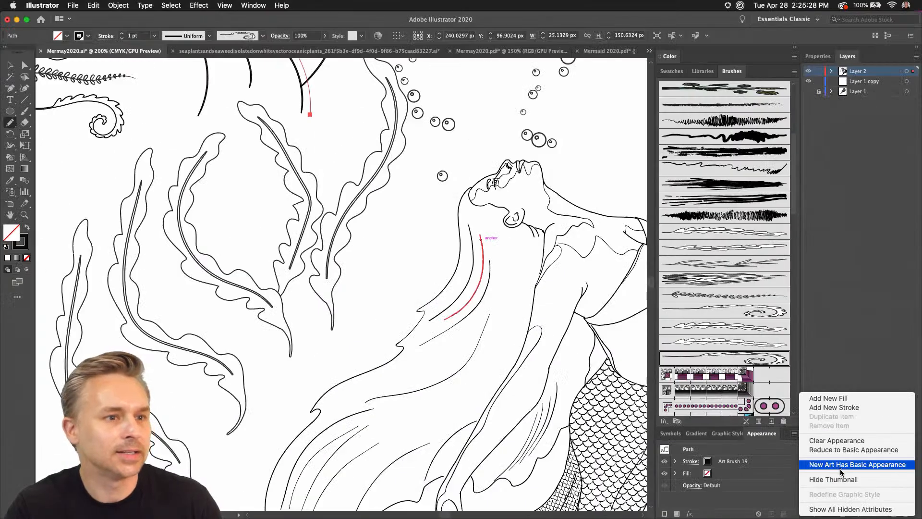
click(249, 426)
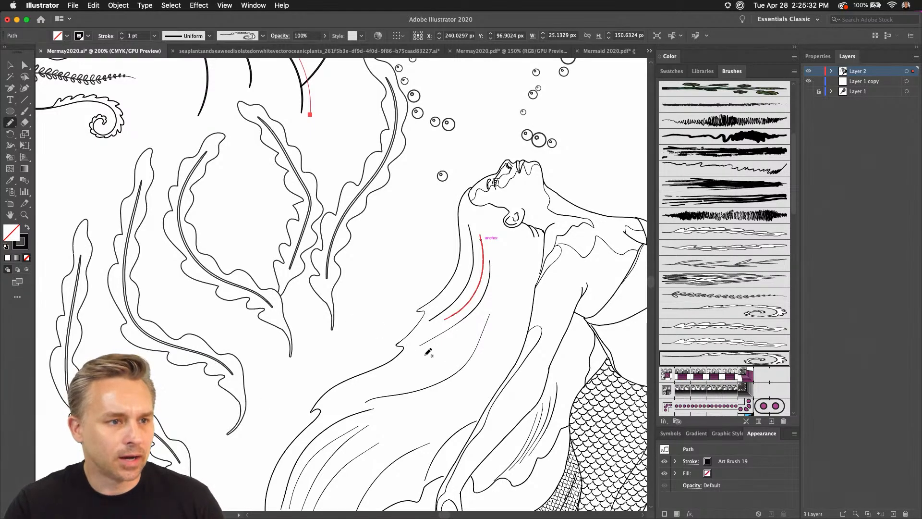
Move all the seaweed source drawings off the artboard, above the small bubble drawing.
drag(449, 362, 329, 303)
key(super+minus)
key(super+minus)
key(super+minus)
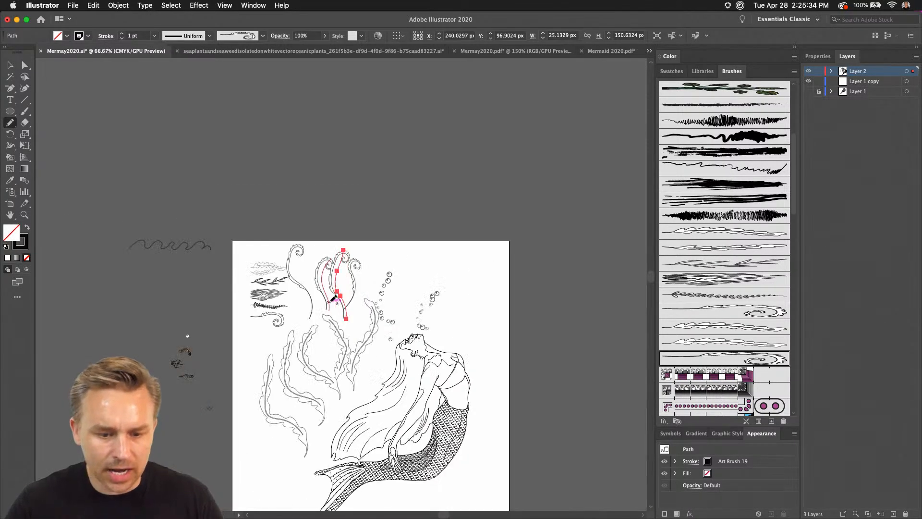
key(super+plus)
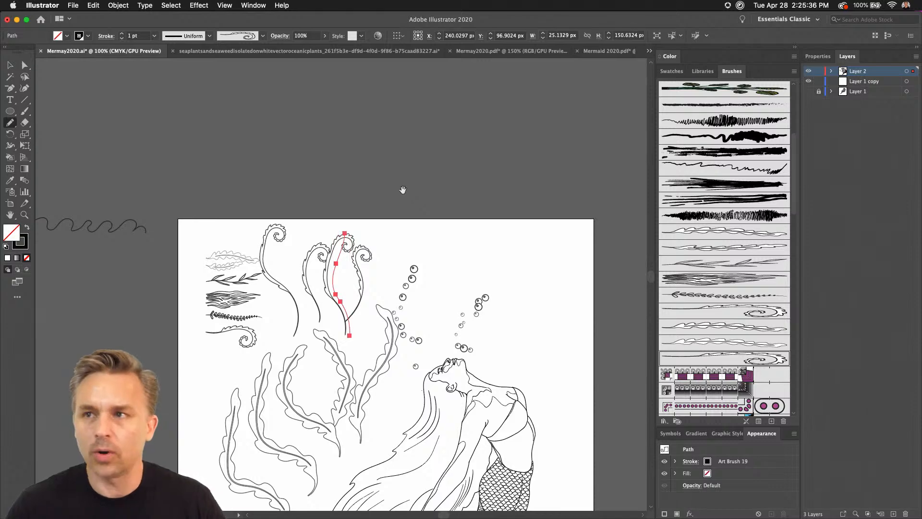
scroll(402, 191, down, 5)
drag(385, 114, 363, 182)
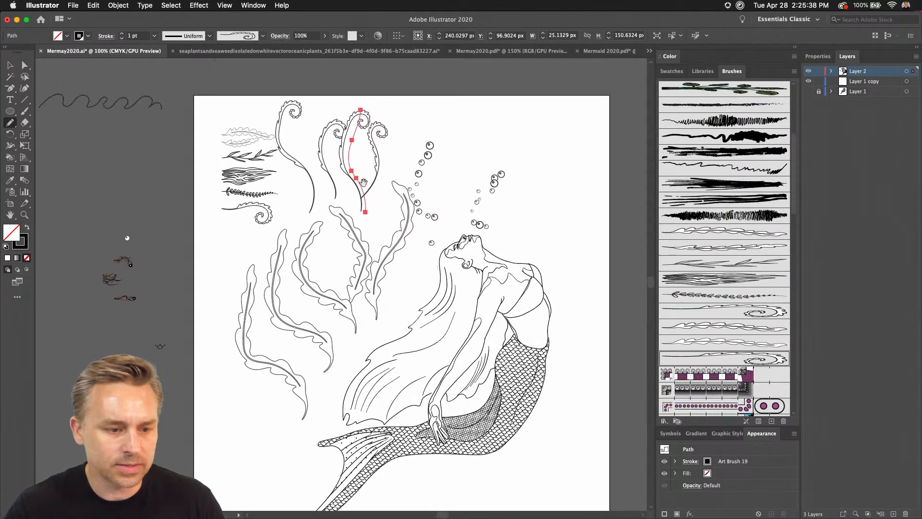
key(v)
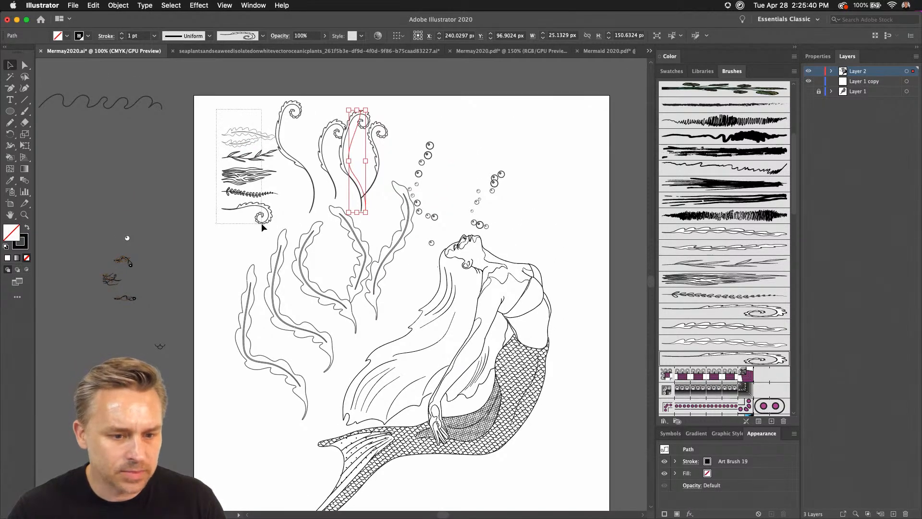
click(240, 145)
drag(240, 145, 132, 149)
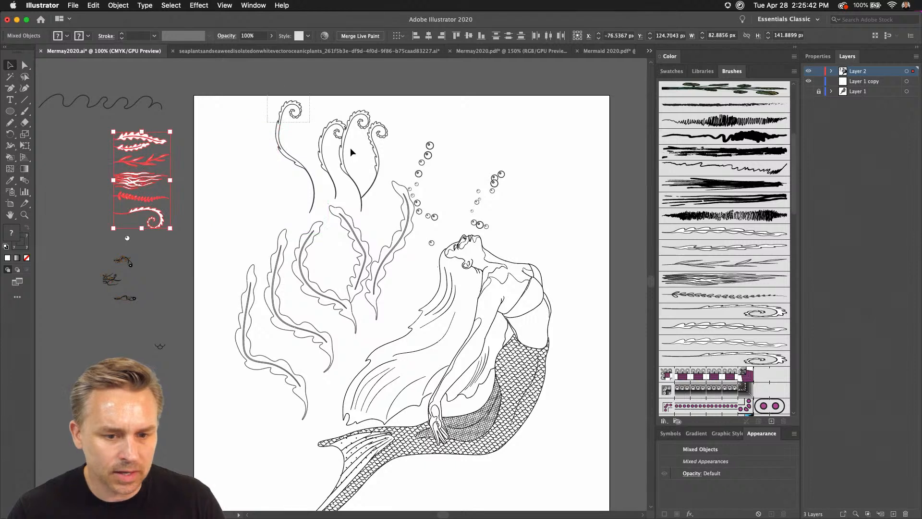
Transfer all drawn seaweed strands to a new layer directly above Layer 1, and lock Layer 2 and Layer 1 copy.
click(383, 313)
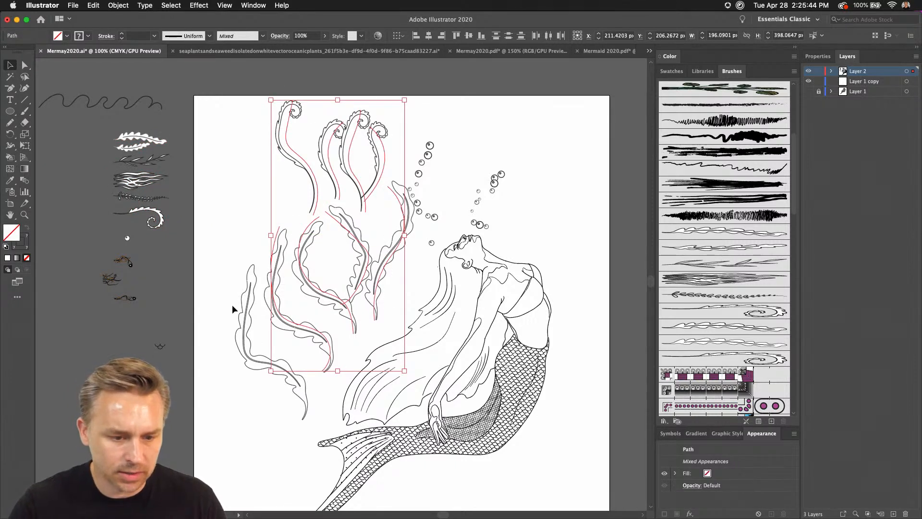
key(Delete)
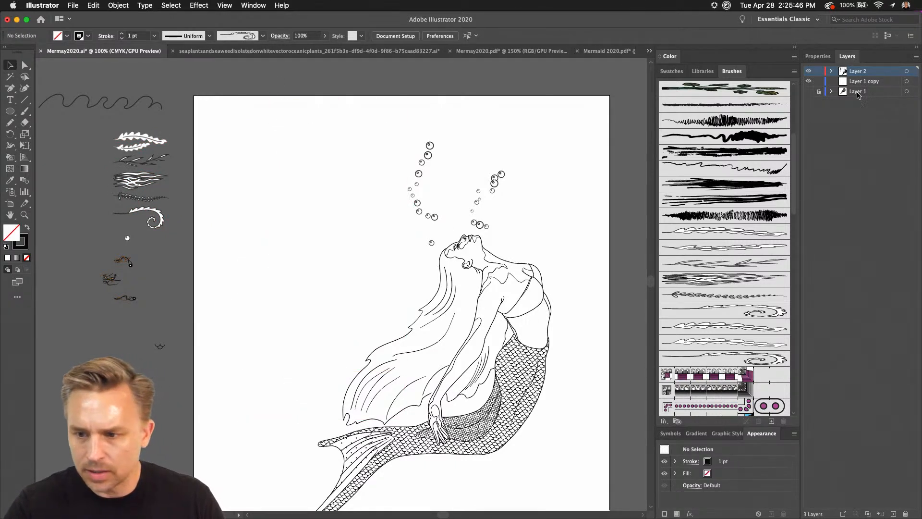
click(858, 92)
click(893, 514)
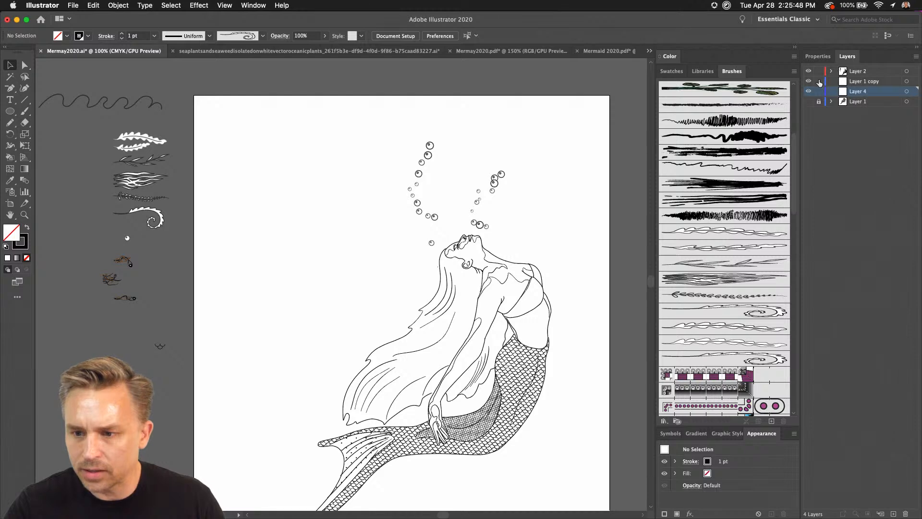
key(super+v)
Move the seaweed strands down around the mermaid's tail, with one leafy strand left of the fin and the largest curl under the tail.
mouse_move(287, 321)
mouse_down()
mouse_move(312, 179)
mouse_move(443, 395)
mouse_move(475, 416)
mouse_move(302, 374)
mouse_move(281, 326)
mouse_up()
click(406, 412)
drag(485, 267, 401, 370)
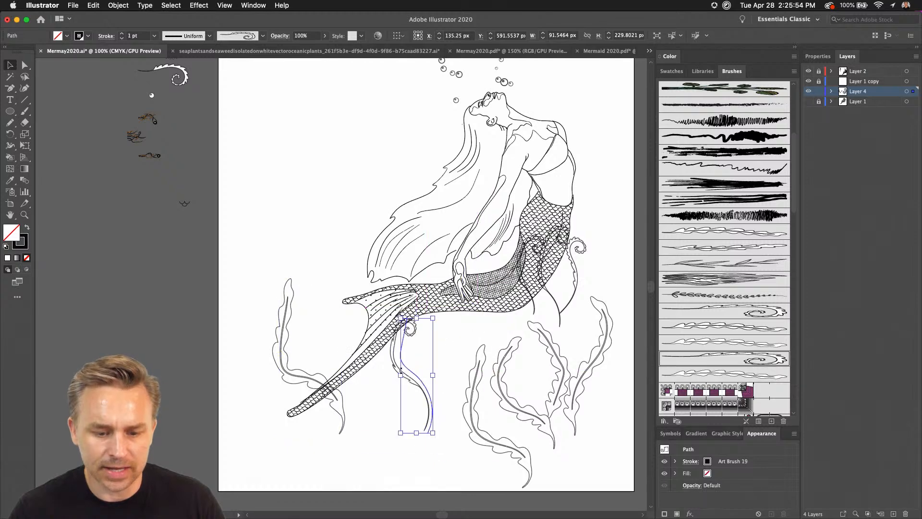
Delete the curled strands and move the leafy strand about 88 × 212 px away from the others, closer to the tail fin.
key(Delete)
drag(535, 310, 424, 433)
key(Delete)
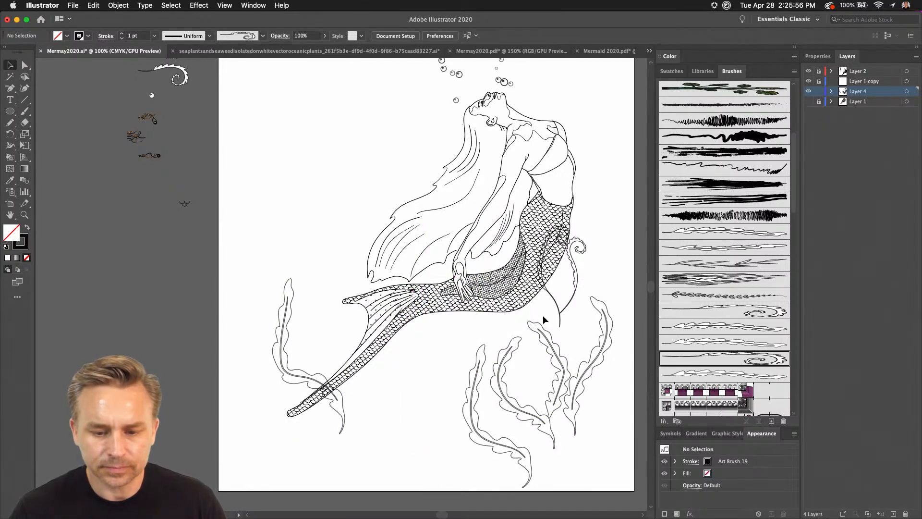
mouse_move(557, 303)
mouse_down()
mouse_move(481, 414)
mouse_move(439, 373)
mouse_move(417, 384)
mouse_up()
drag(343, 192, 334, 315)
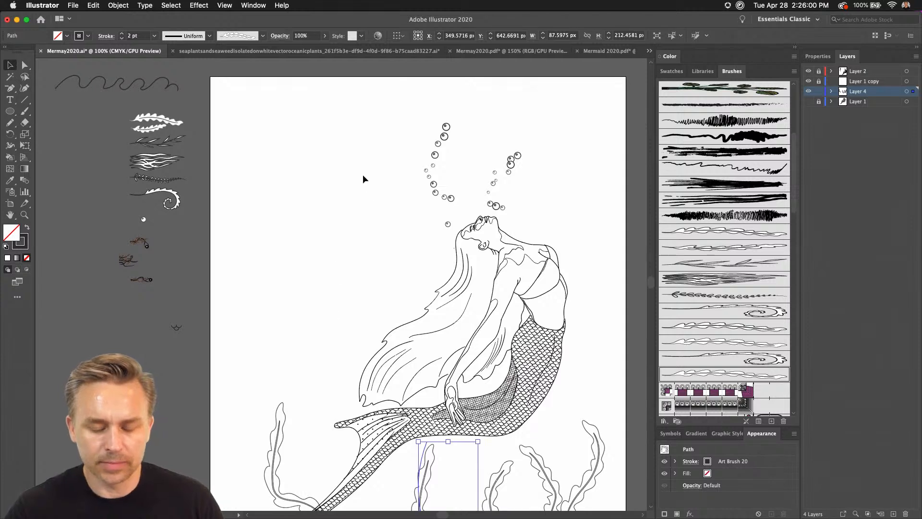
click(360, 199)
Draw a wavy water surface line across the full artboard width above the mermaid with the 5 pt. Round brush.
scroll(358, 197, up, 3)
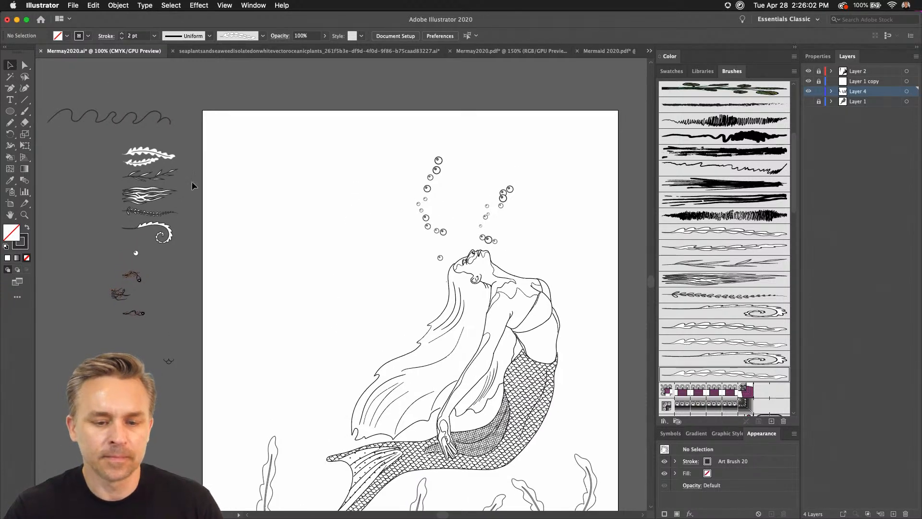
key(n)
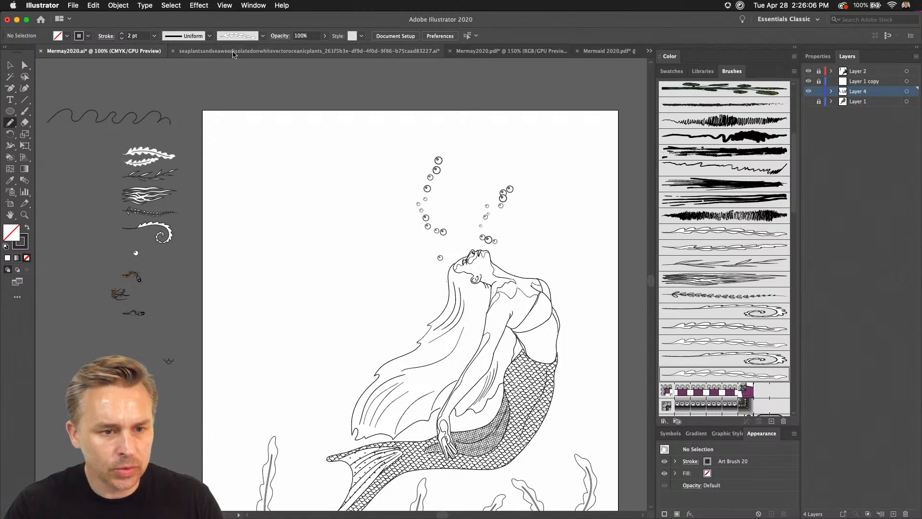
click(263, 36)
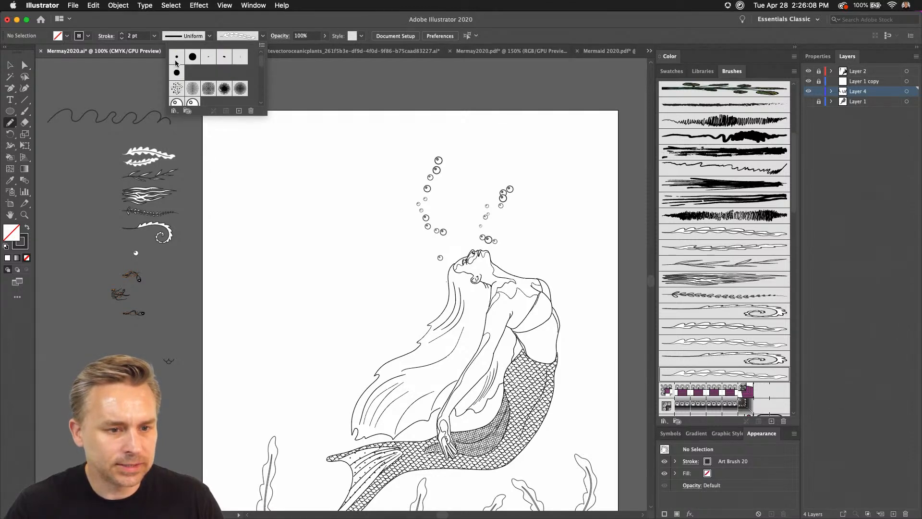
click(178, 60)
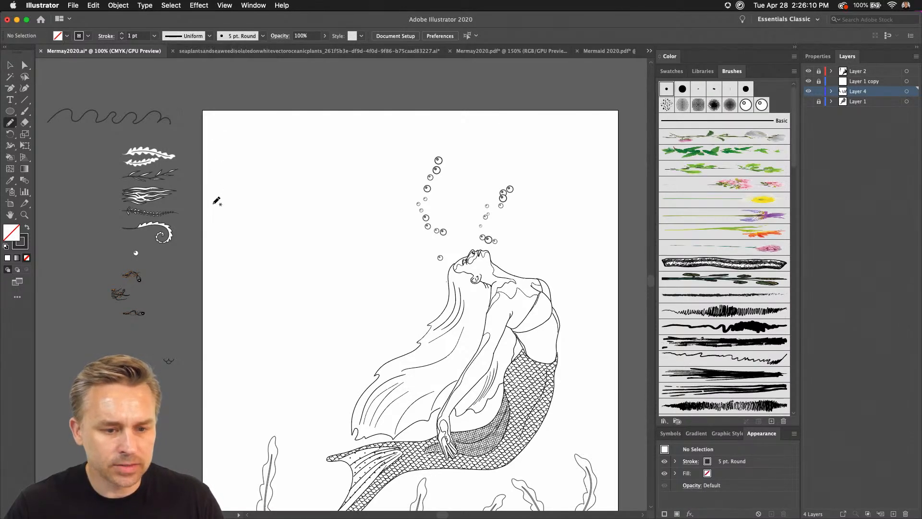
mouse_move(211, 167)
mouse_down()
mouse_move(268, 166)
mouse_move(315, 147)
mouse_move(452, 164)
mouse_move(486, 151)
mouse_move(540, 165)
mouse_move(557, 158)
mouse_move(582, 172)
mouse_move(624, 159)
mouse_up()
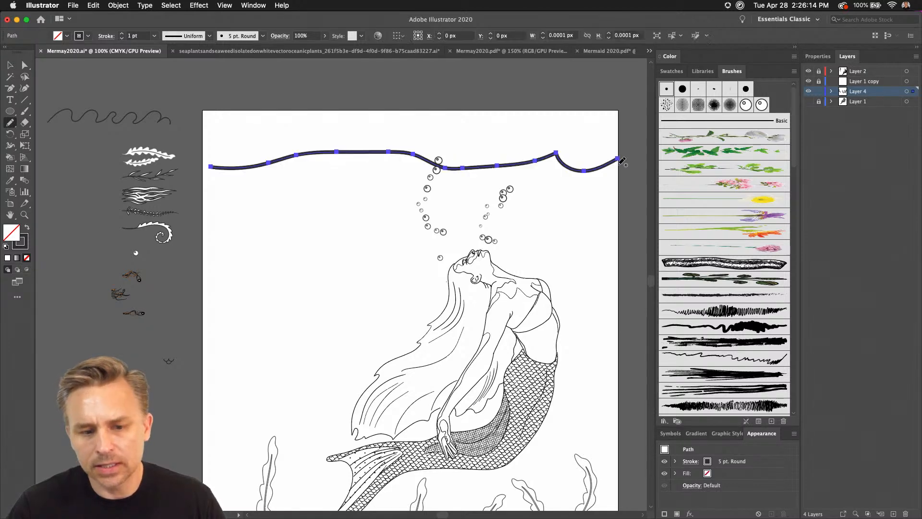
Reduce the water surface line's stroke weight to 0.1 pt and deselect it.
click(122, 38)
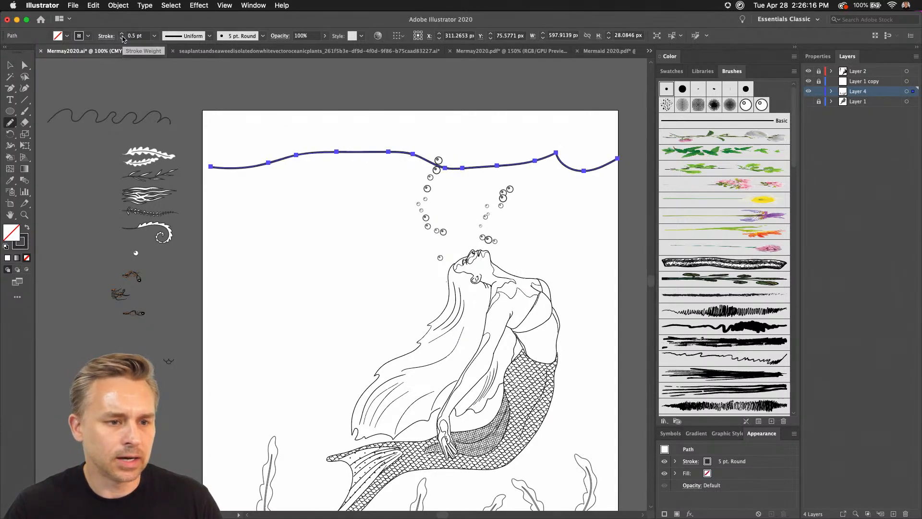
click(121, 39)
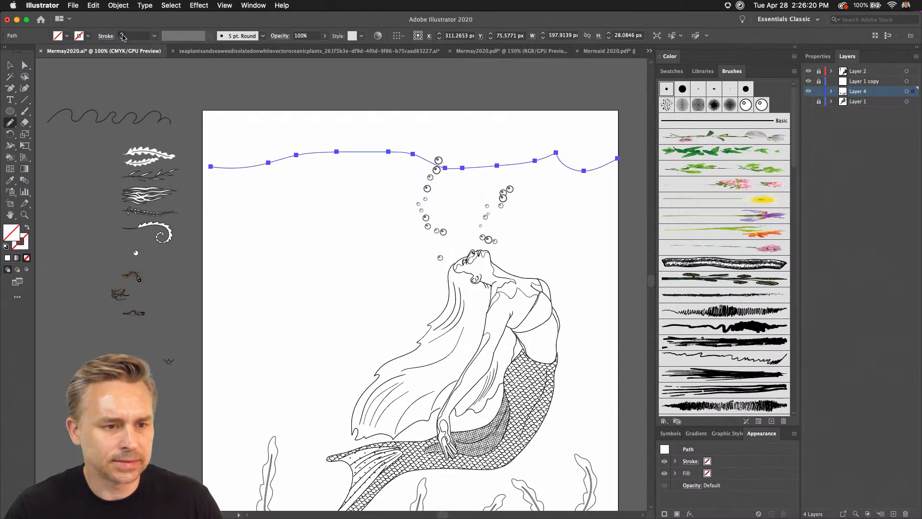
click(132, 36)
drag(132, 36, 201, 41)
text(1)
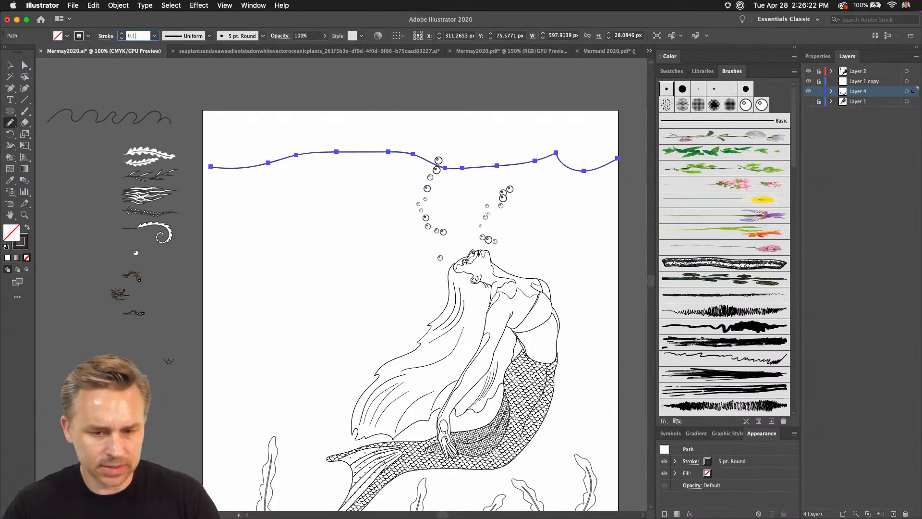
key(Return)
key(v)
click(346, 195)
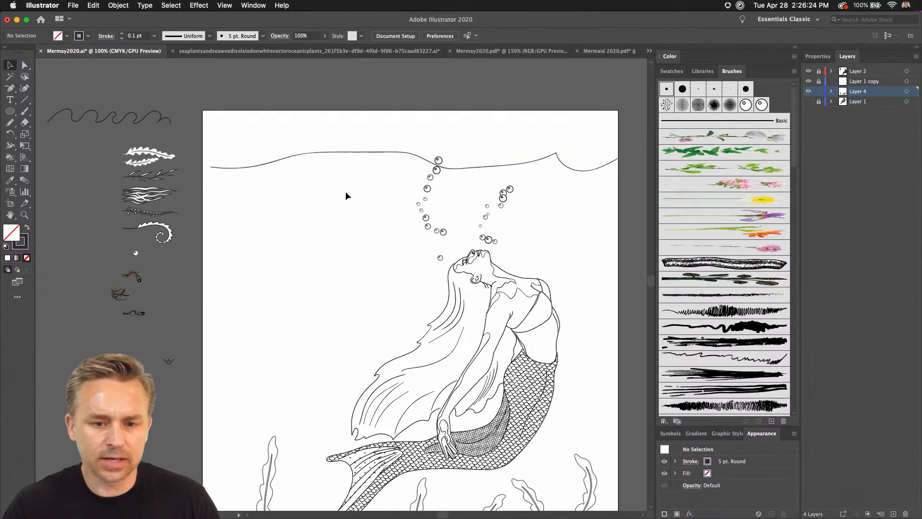
Move the water surface line down by about 59 px so that it crosses both bubble trails above the mermaid's head.
drag(359, 151, 359, 192)
click(401, 146)
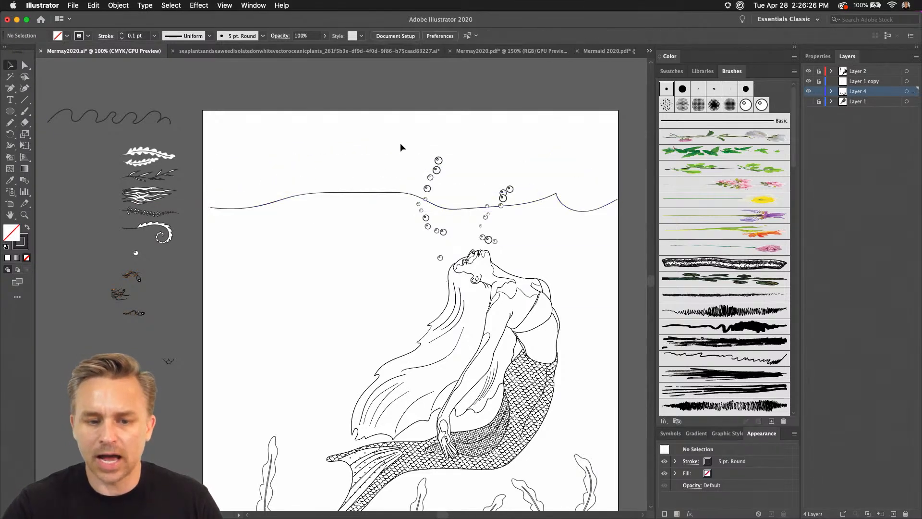
click(464, 208)
drag(458, 138, 413, 142)
key(super+equal)
key(super+equal)
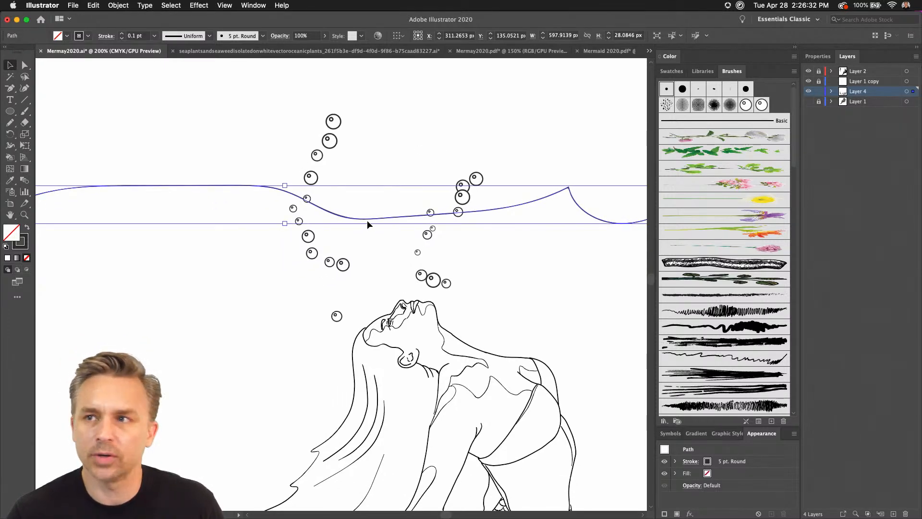
scroll(316, 390, down, 8)
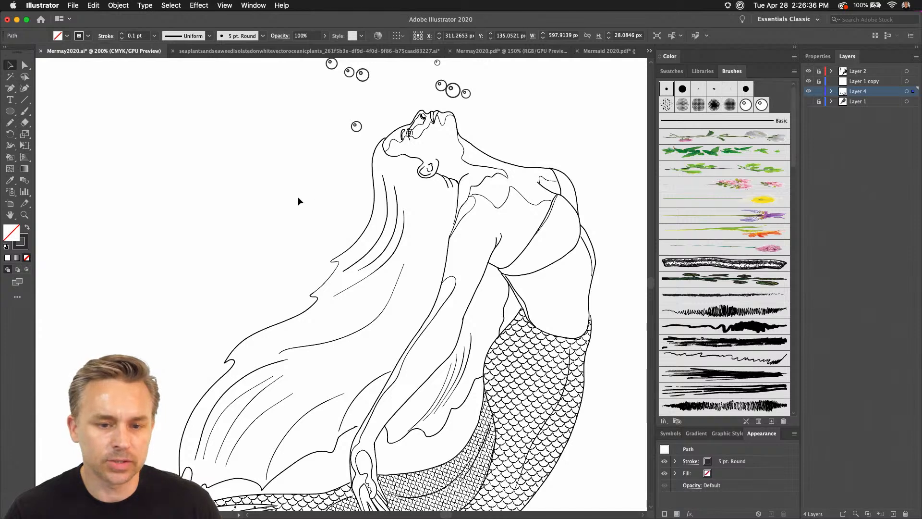
click(298, 197)
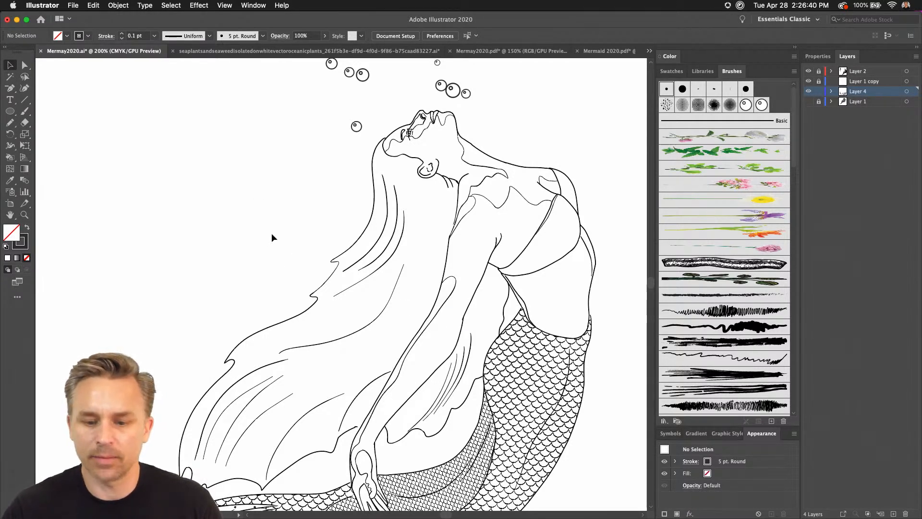
Select the scale-patterned tail on Layer 2 and detach the Appearance panel so that it floats beside the tail.
drag(245, 238, 247, 230)
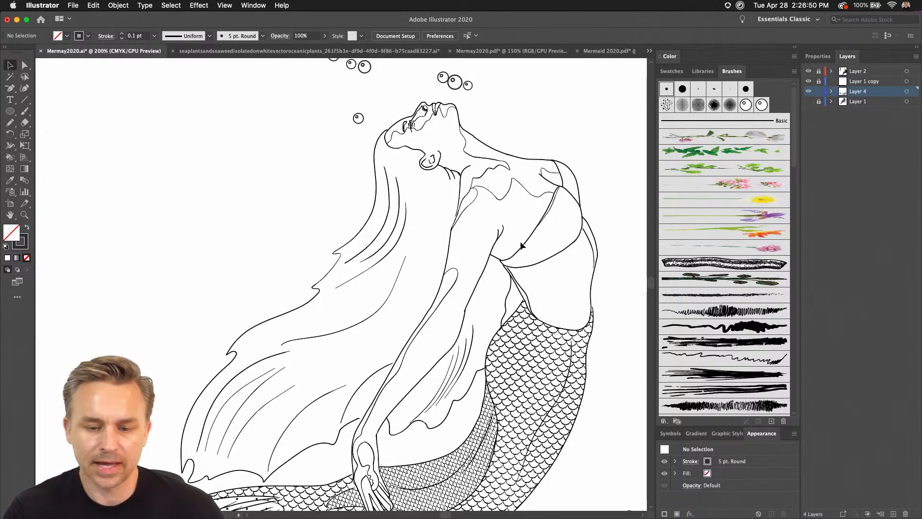
scroll(356, 192, down, 5)
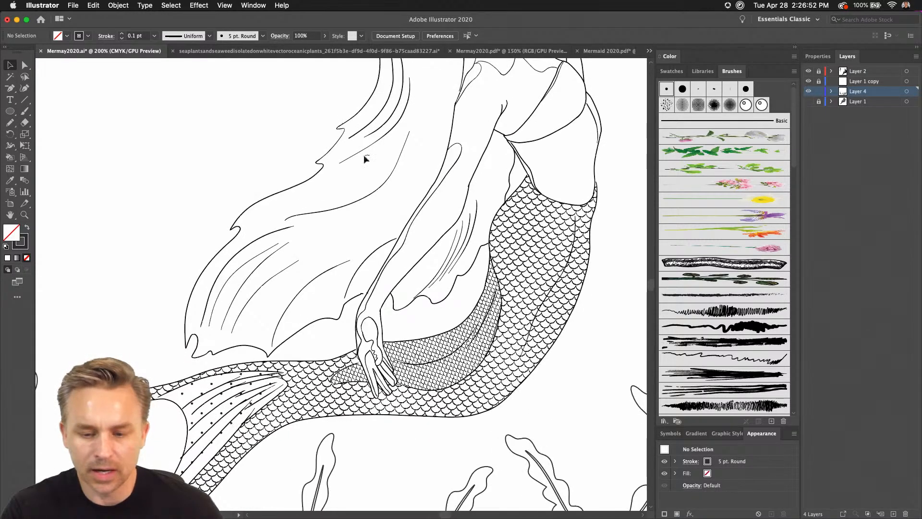
click(857, 71)
click(533, 256)
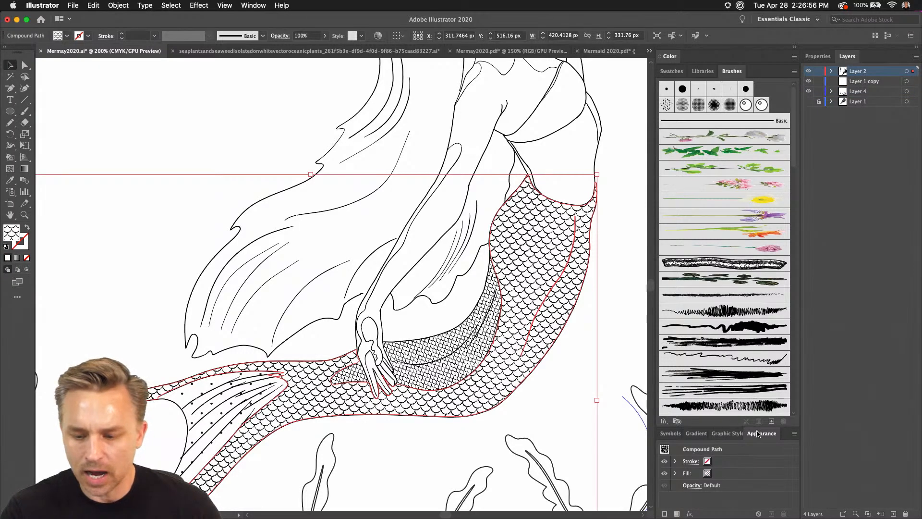
mouse_move(758, 434)
mouse_down()
mouse_move(589, 214)
mouse_move(574, 214)
mouse_move(646, 222)
mouse_move(619, 224)
mouse_up()
click(648, 48)
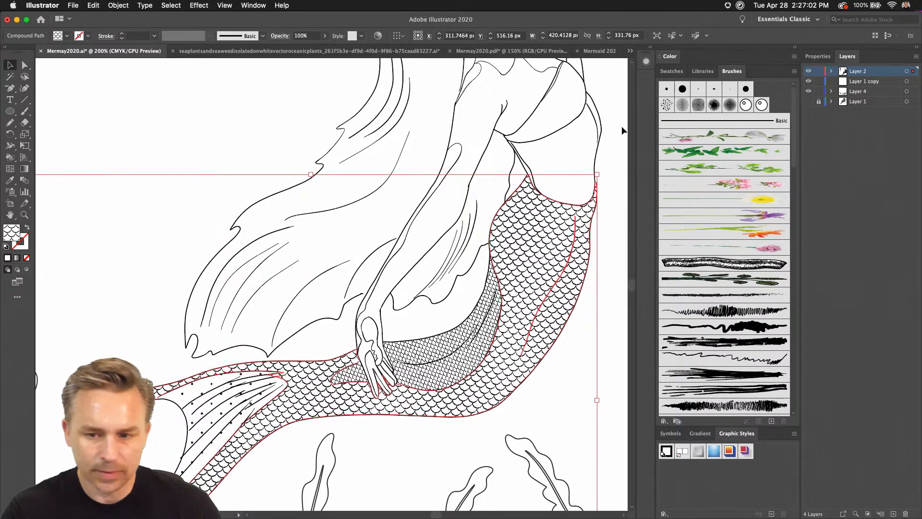
click(651, 48)
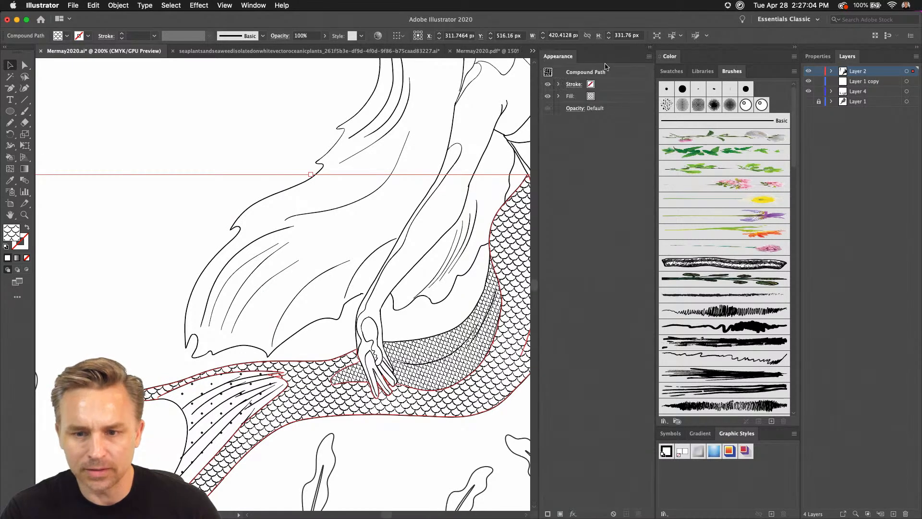
drag(557, 57, 614, 163)
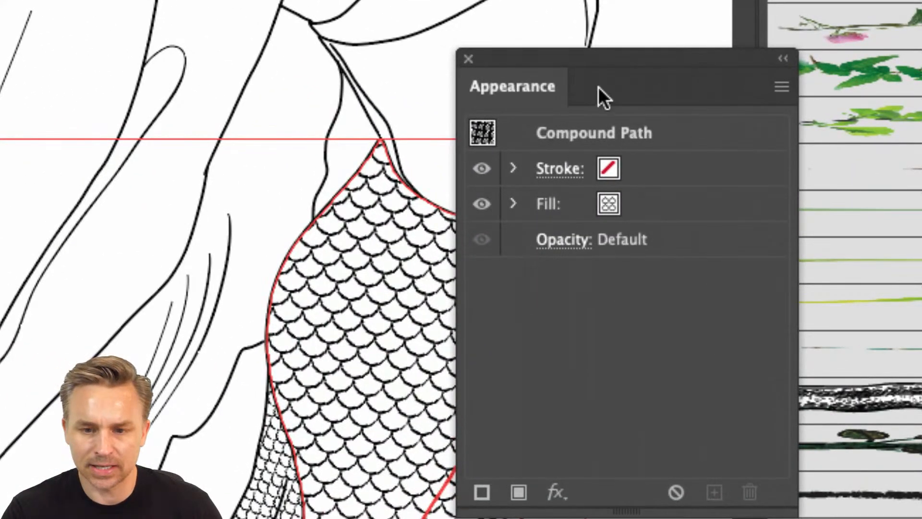
drag(598, 87, 595, 61)
Add a second fill to the tail, order it beneath the scale pattern and set it to the yellow-to-green gradient swatch.
click(514, 465)
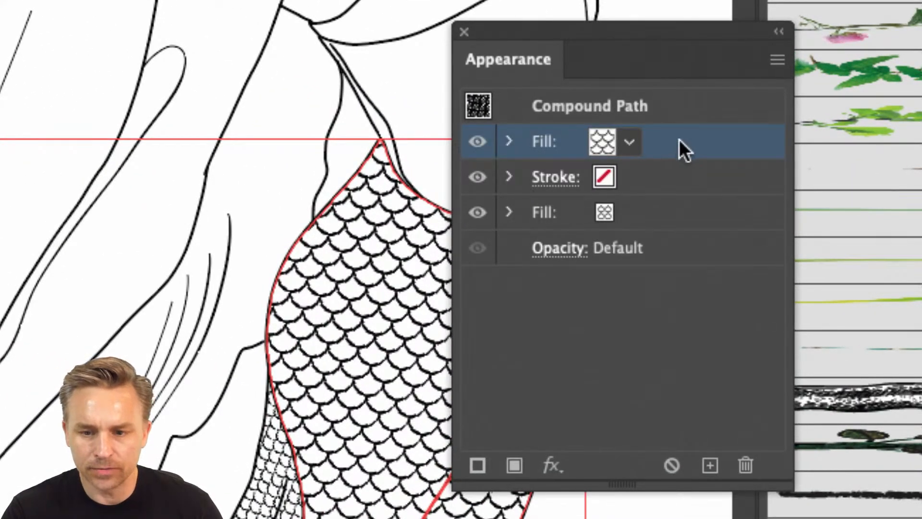
drag(684, 145, 675, 237)
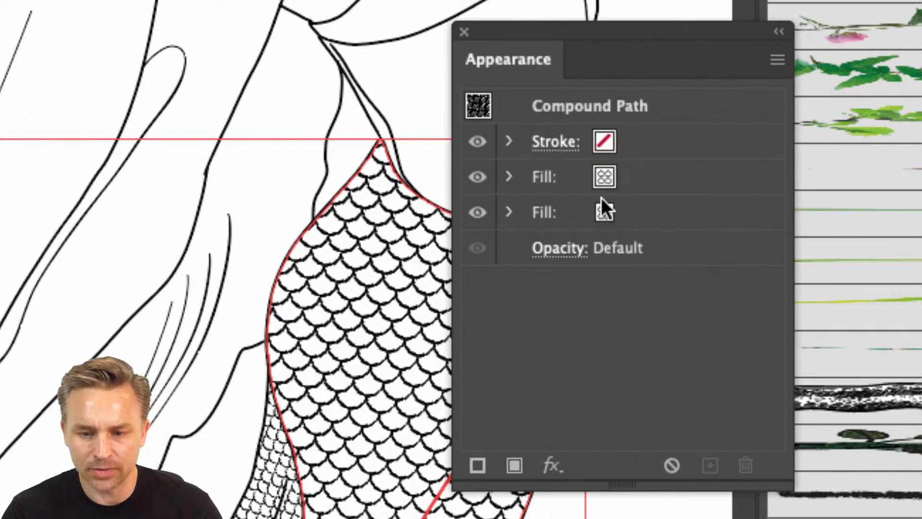
click(624, 217)
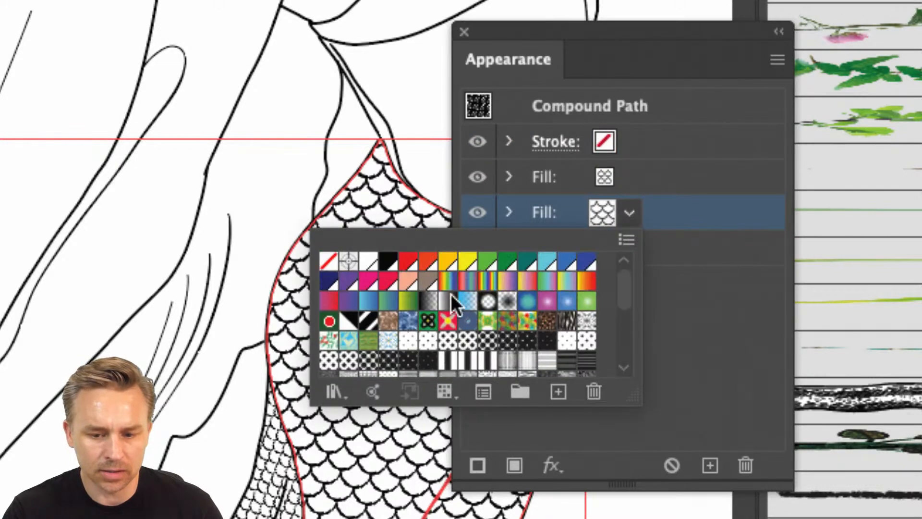
click(409, 301)
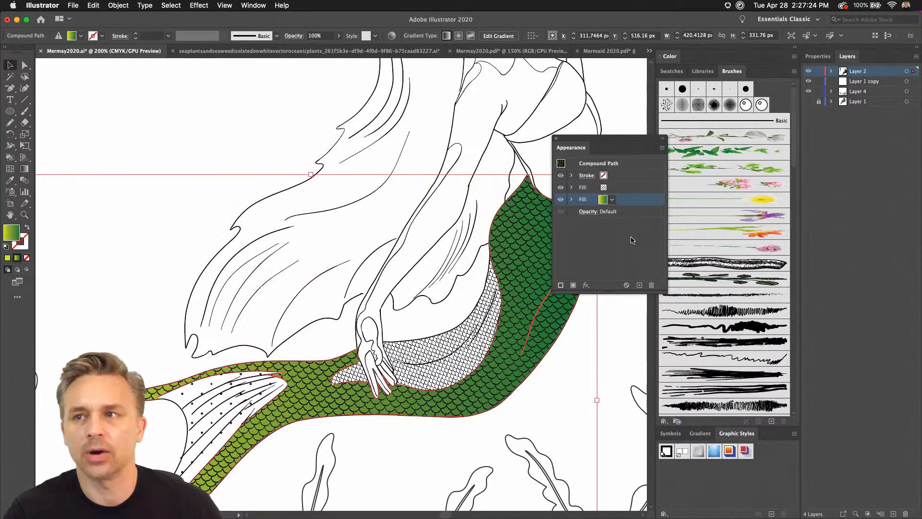
drag(612, 135, 630, 203)
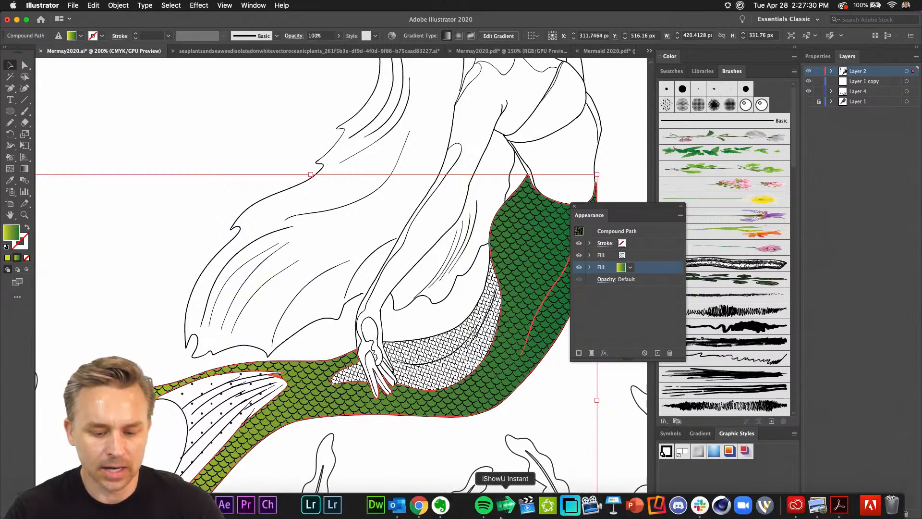
Switch to Chrome, view the start of the Adobe Coloring Book page and minimize the browser to return to Illustrator.
click(419, 505)
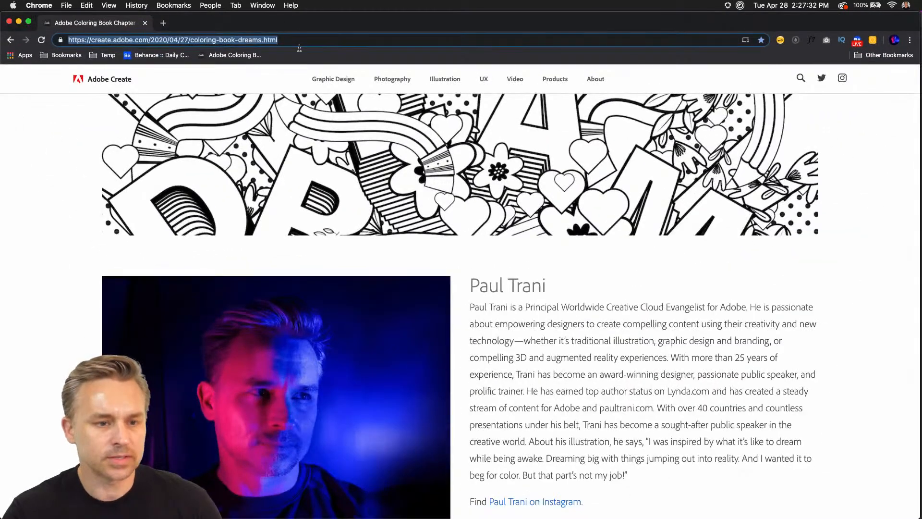
scroll(324, 181, up, 15)
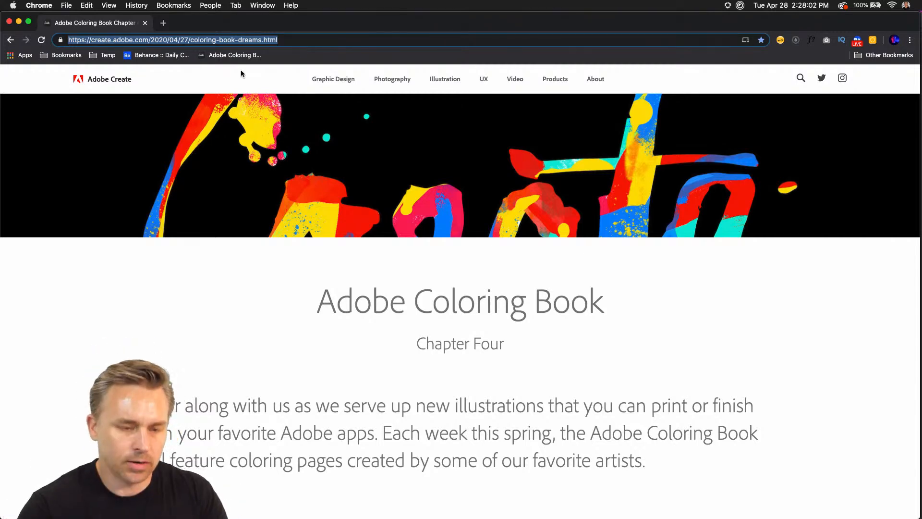
click(18, 21)
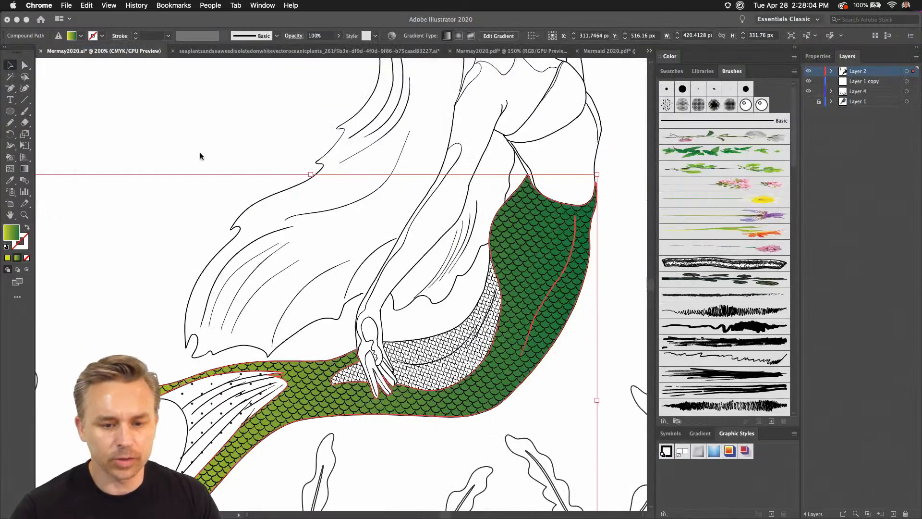
Redirect the tail's gradient to run nearly vertically, yellow-green at the waist and dark green toward the underside, and deselect the tail.
key(shift+F6)
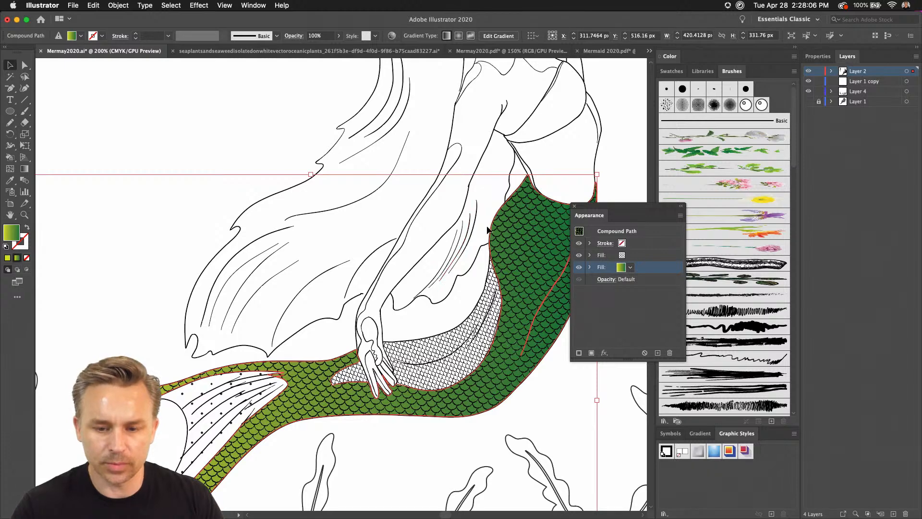
click(24, 169)
drag(522, 206, 560, 438)
drag(286, 243, 326, 500)
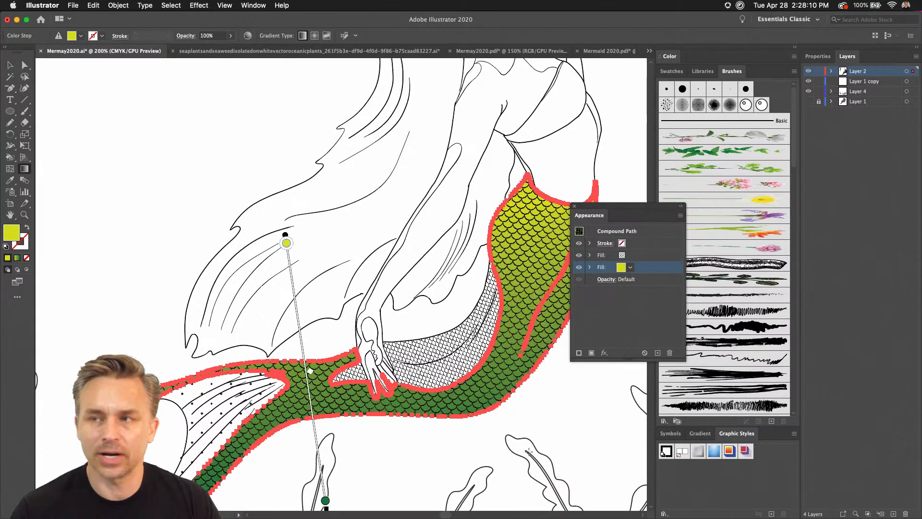
click(10, 65)
click(239, 101)
Dock the floating Appearance panel back beside Graphic Styles.
scroll(173, 232, up, 10)
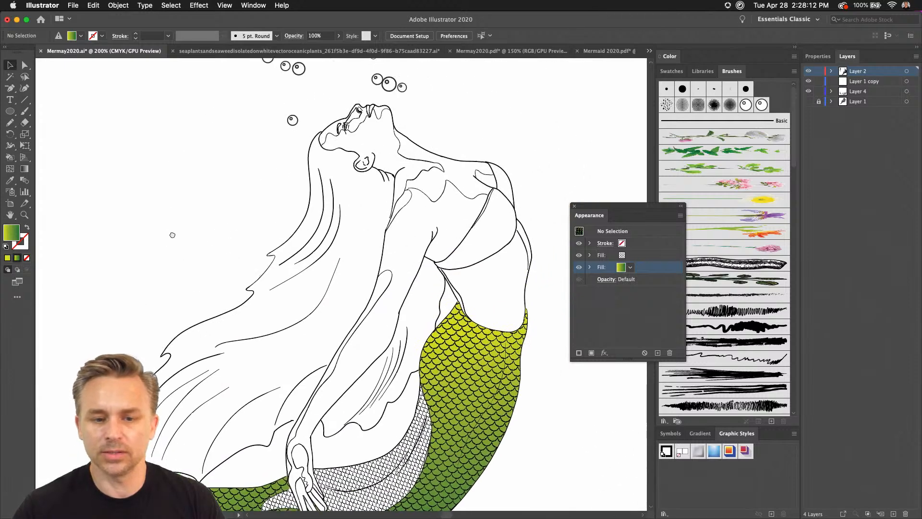
scroll(190, 231, down, 1)
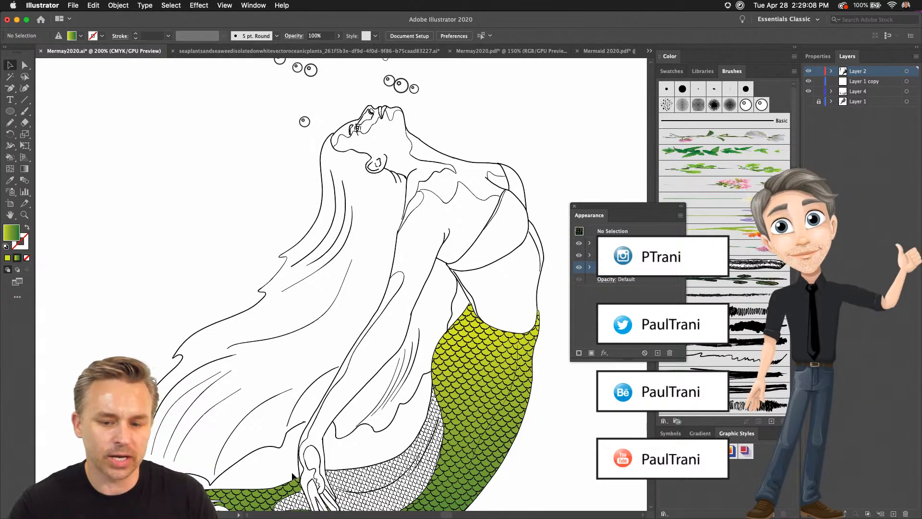
drag(590, 216, 701, 433)
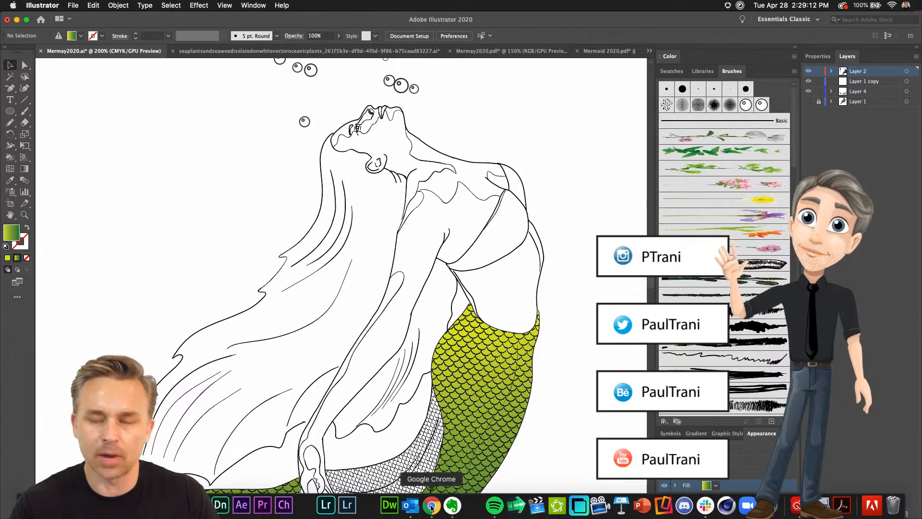
Switch to Chrome, open the Adobe Live page on Behance and mute its tab.
click(431, 505)
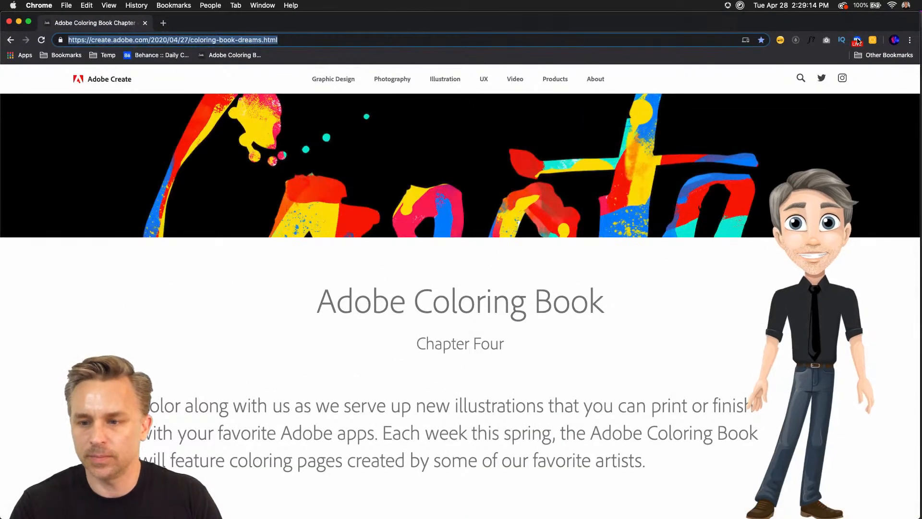
click(857, 41)
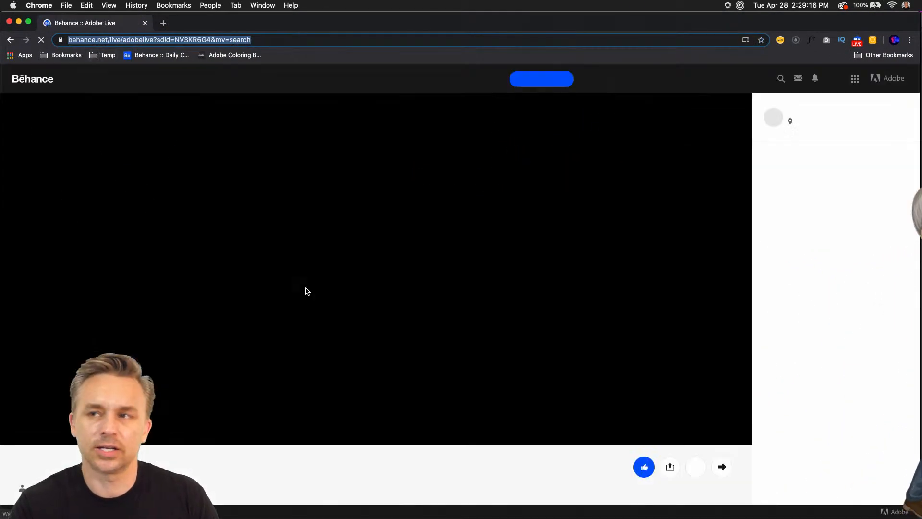
right_click(76, 23)
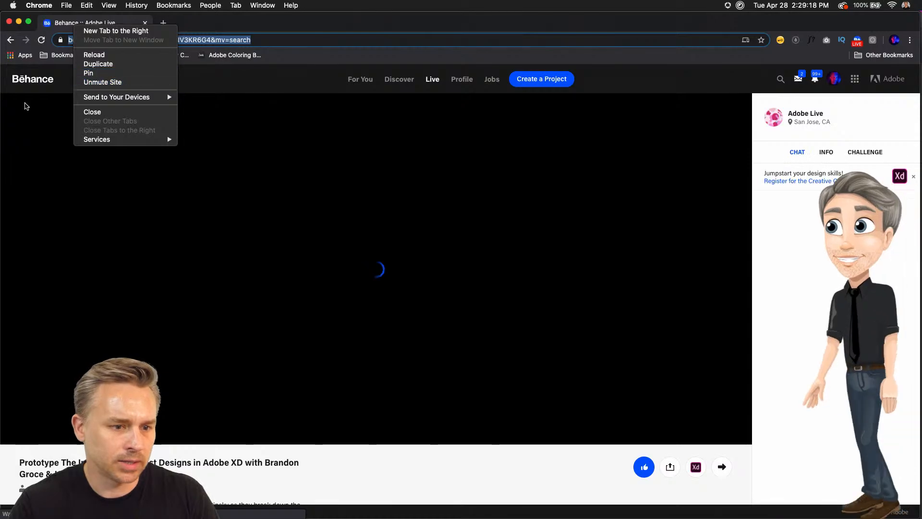
click(26, 106)
Browse the Adobe Live video categories, from Illustration and Motion back to Graphic Design and UI/UX.
scroll(466, 179, down, 20)
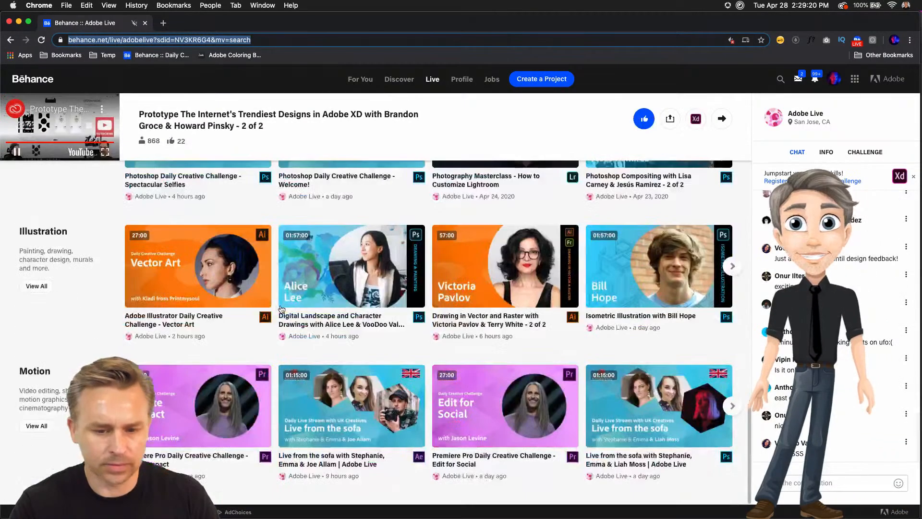
scroll(282, 309, up, 10)
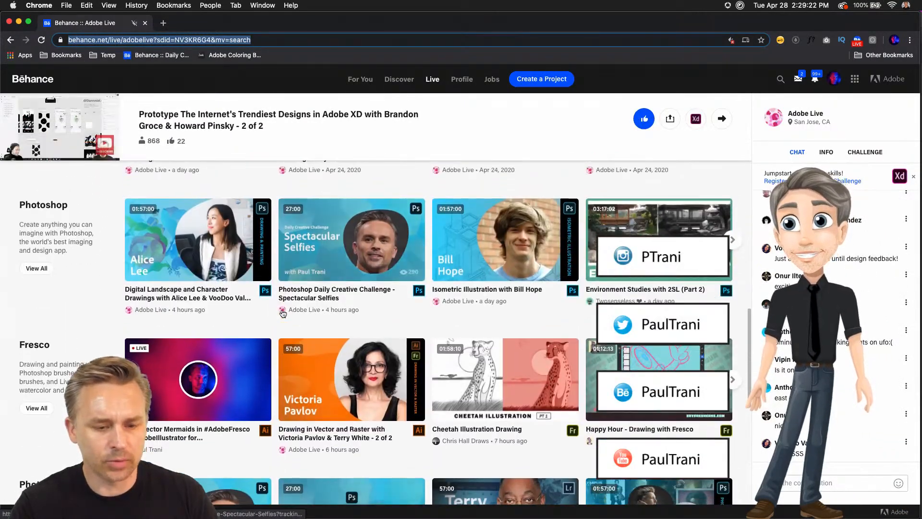
scroll(283, 313, up, 3)
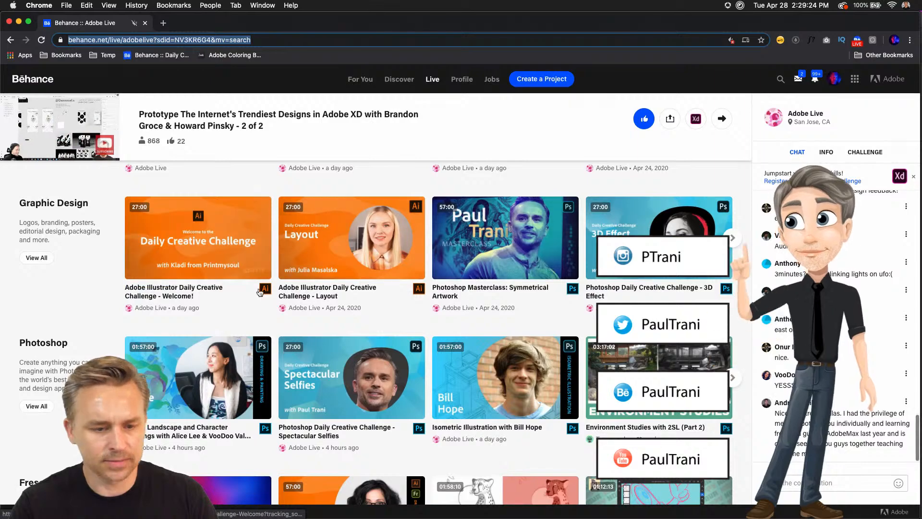
scroll(269, 292, up, 4)
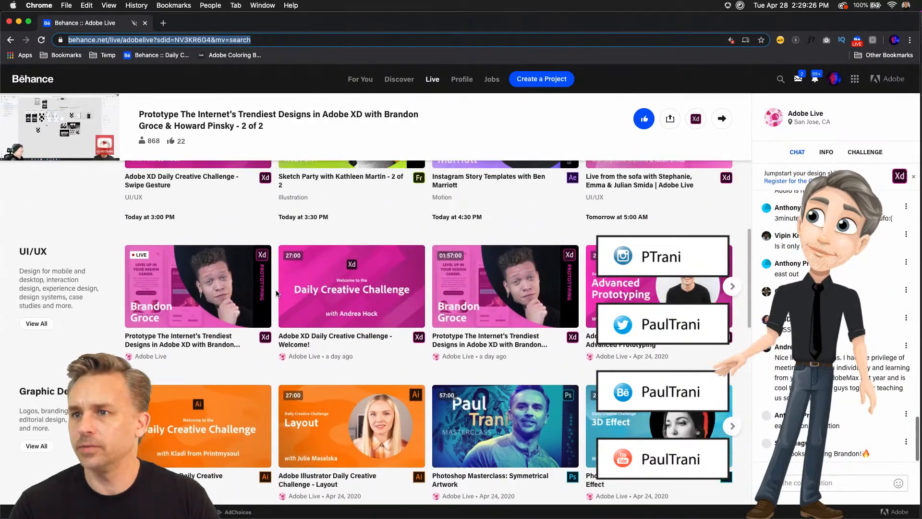